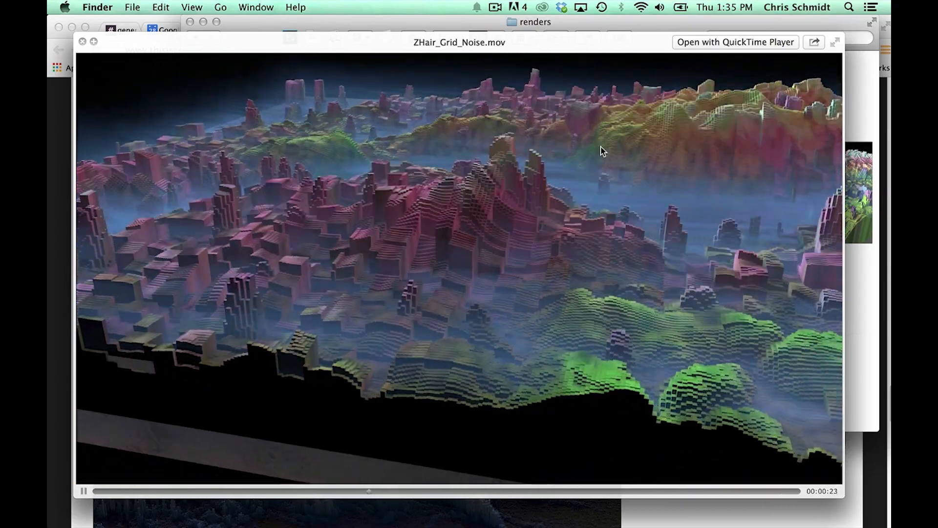
Close the ZHair_Grid_Noise.mov preview and switch to CINEMA 4D
{"action": "key", "text": "space"}
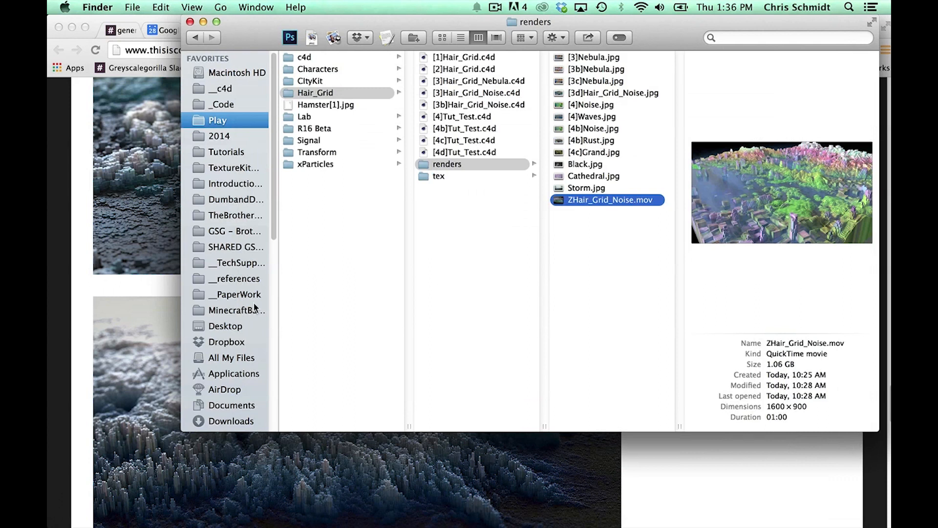
{"action": "key", "text": "super+Tab"}
{"action": "key", "text": "super+Tab"}
{"action": "key", "text": "super+Tab"}
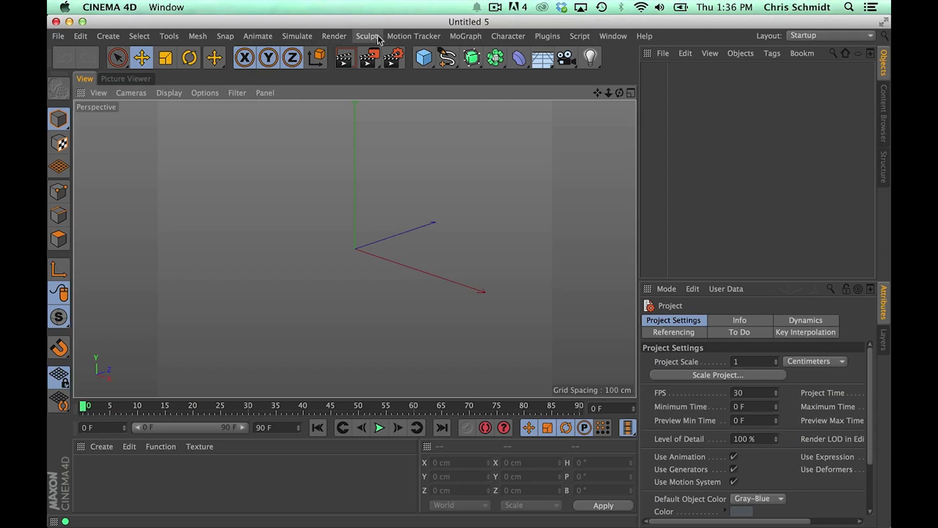
Create a plane and set both its width and height to 1000 cm
{"action": "left_click", "coordinate": [424, 57]}
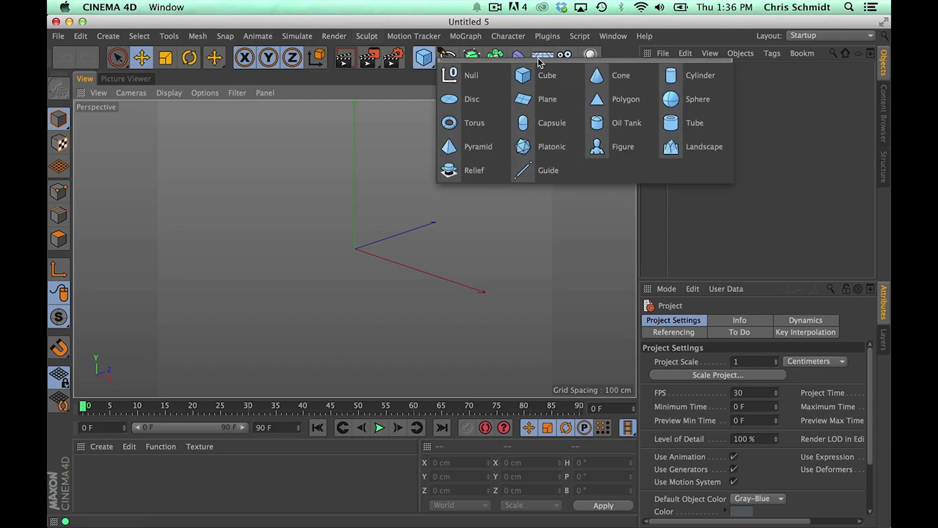
{"action": "left_click", "coordinate": [544, 102]}
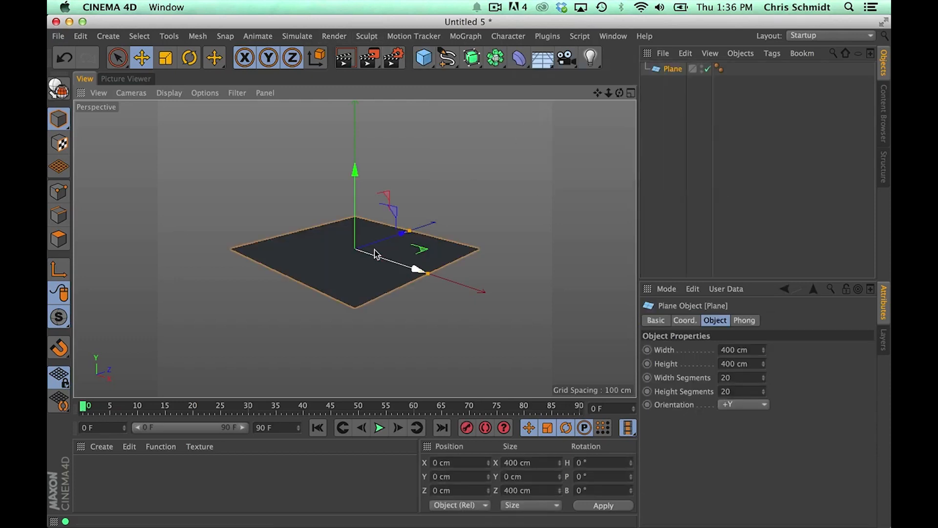
{"action": "left_click_drag", "start_coordinate": [375, 254], "coordinate": [379, 299], "text": "alt"}
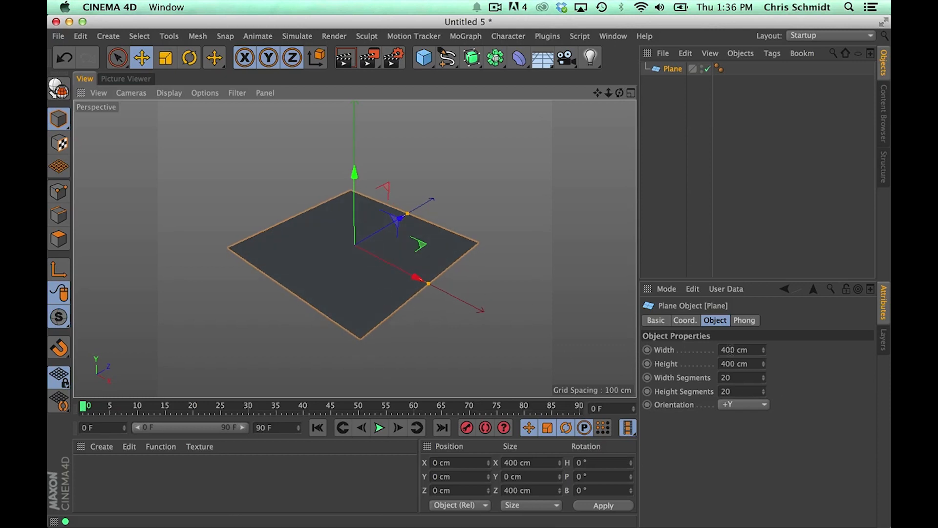
{"action": "left_click_drag", "start_coordinate": [728, 350], "coordinate": [689, 361]}
{"action": "type", "text": "10"}
{"action": "type", "text": "10"}
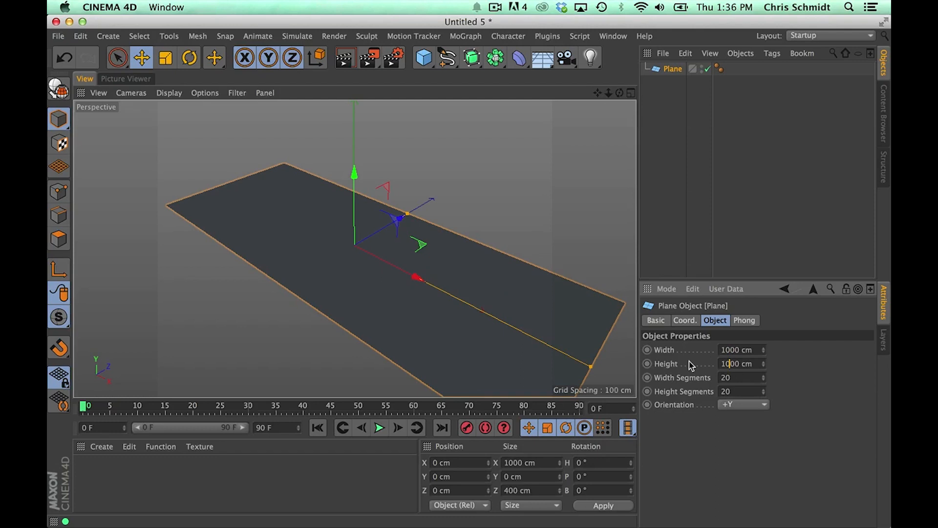
{"action": "key", "text": "Return"}
{"action": "left_click_drag", "start_coordinate": [398, 310], "coordinate": [400, 262], "text": "alt"}
{"action": "right_click_drag", "start_coordinate": [410, 260], "coordinate": [387, 268], "text": "alt"}
{"action": "left_click_drag", "start_coordinate": [387, 269], "coordinate": [377, 258], "text": "alt"}
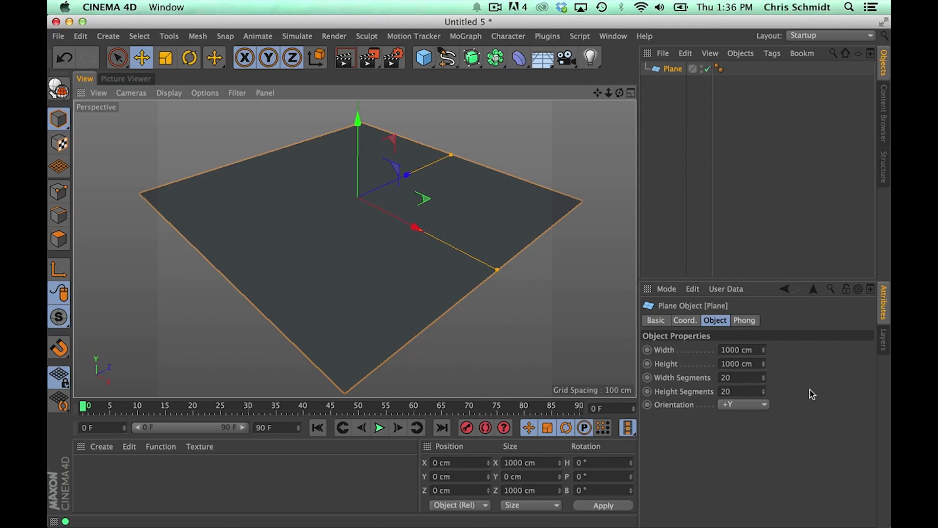
Set the plane's width segments and height segments to 400 each
{"action": "left_click", "coordinate": [738, 376]}
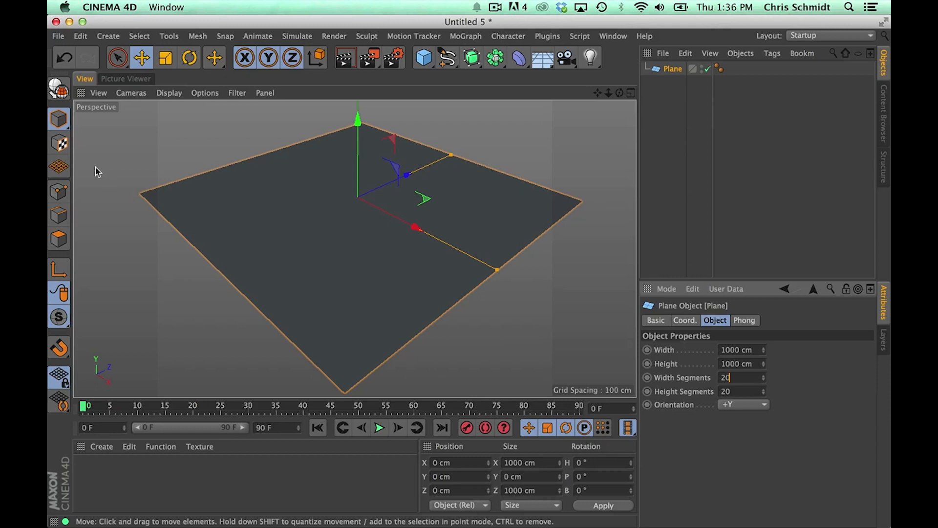
{"action": "type", "text": "40"}
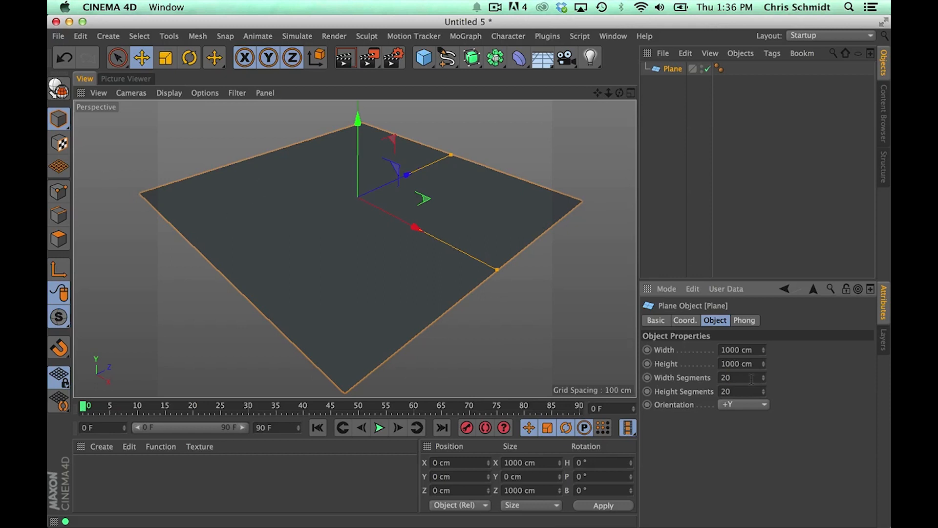
{"action": "type", "text": "0"}
{"action": "key", "text": "Tab"}
{"action": "type", "text": "400"}
{"action": "key", "text": "Return"}
Switch the viewport display to shaded surfaces with their wireframe lines
{"action": "left_click", "coordinate": [170, 92]}
{"action": "left_click", "coordinate": [184, 126]}
{"action": "mouse_move", "coordinate": [357, 305]}
{"action": "right_mouse_down", "text": "alt"}
{"action": "mouse_move", "coordinate": [465, 295]}
{"action": "mouse_move", "coordinate": [384, 308]}
{"action": "mouse_move", "coordinate": [436, 304]}
{"action": "mouse_move", "coordinate": [383, 316]}
{"action": "mouse_move", "coordinate": [380, 262]}
{"action": "mouse_move", "coordinate": [386, 286]}
{"action": "mouse_move", "coordinate": [399, 218]}
{"action": "right_mouse_up", "text": "alt"}
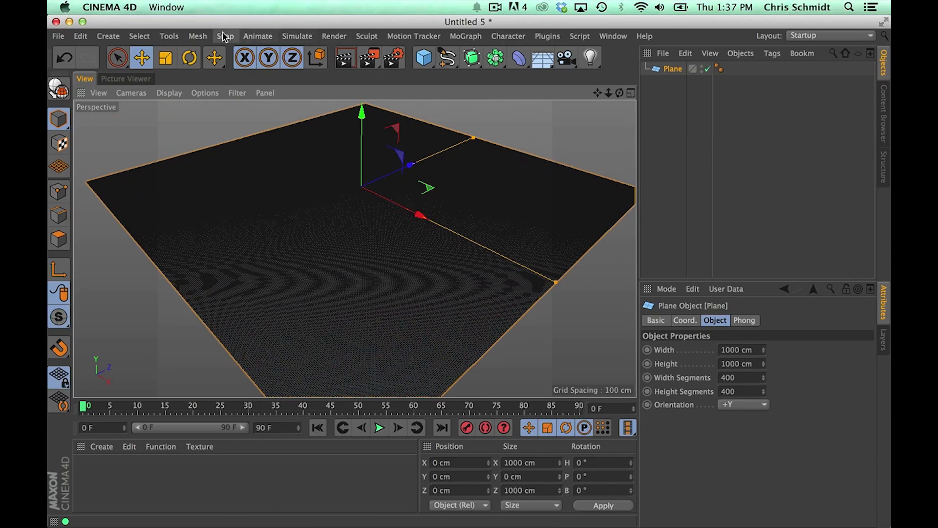
Add a Hair object to the selected plane
{"action": "left_click", "coordinate": [296, 40]}
{"action": "mouse_move", "coordinate": [308, 120]}
{"action": "left_click", "coordinate": [381, 128]}
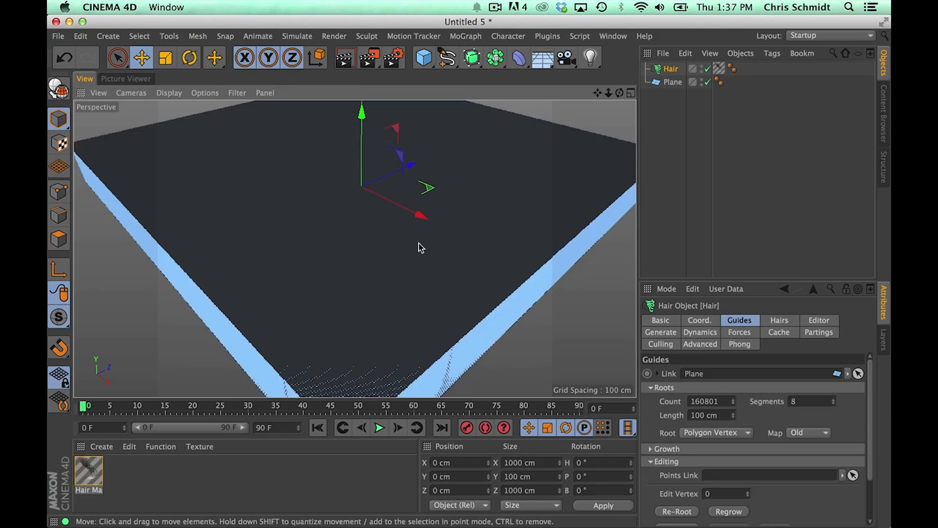
Set the root placement of the hair guides to Polygon Center
{"action": "left_click_drag", "start_coordinate": [420, 247], "coordinate": [477, 288], "text": "alt"}
{"action": "scroll", "coordinate": [484, 290], "scroll_direction": "up", "scroll_amount": 5}
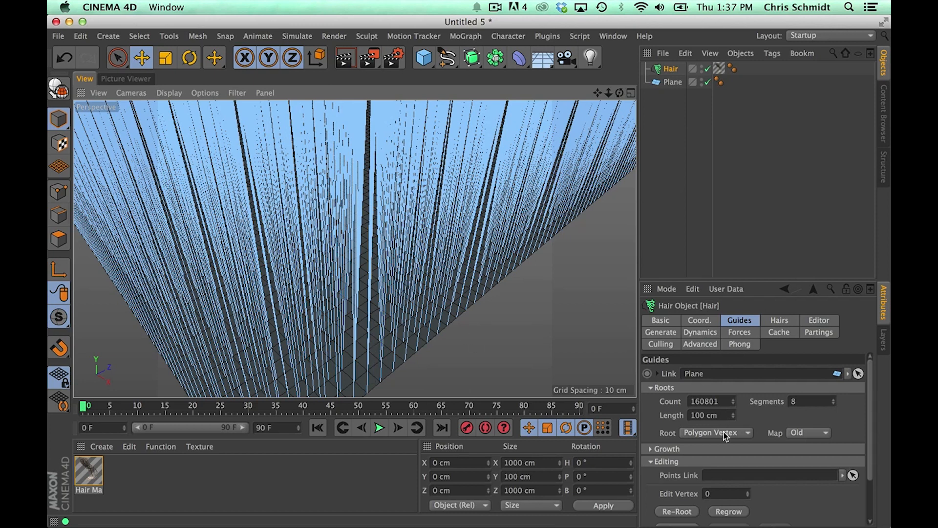
{"action": "left_click", "coordinate": [702, 433]}
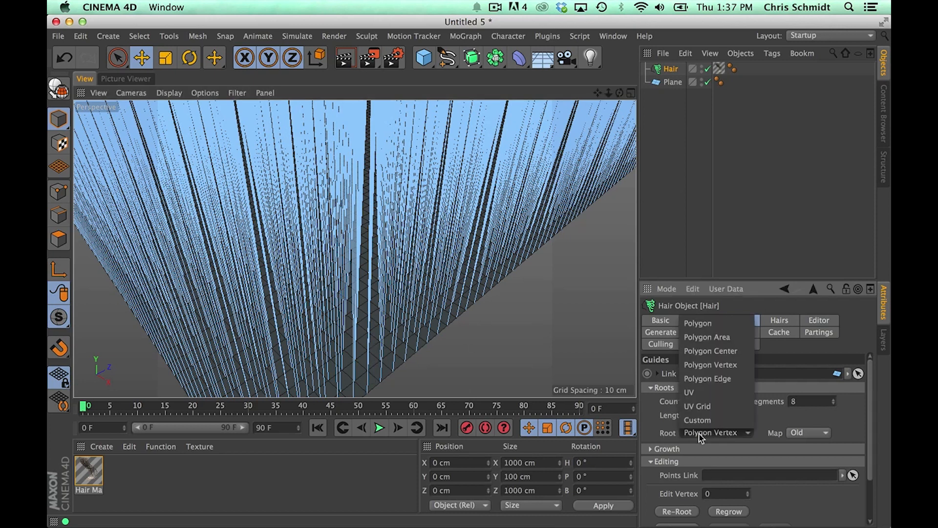
{"action": "left_click", "coordinate": [731, 352]}
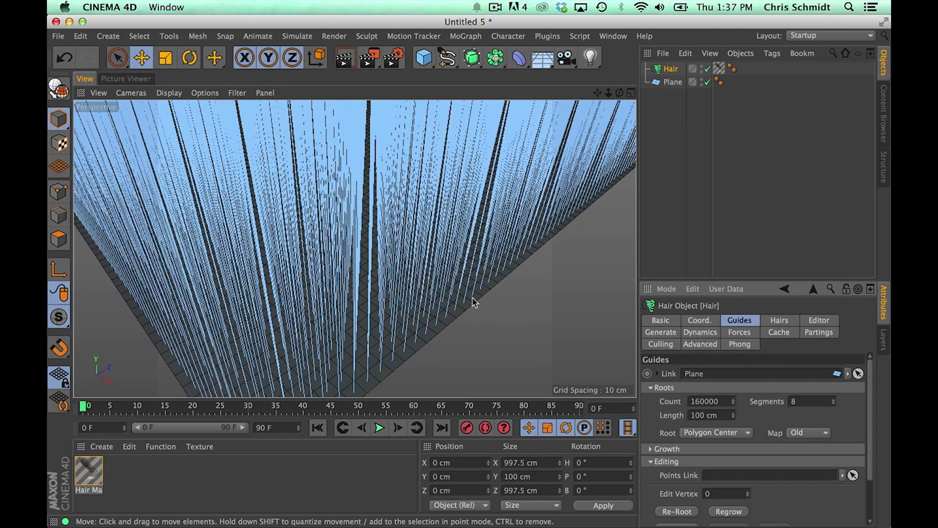
{"action": "left_click_drag", "start_coordinate": [377, 373], "coordinate": [408, 250], "text": "alt"}
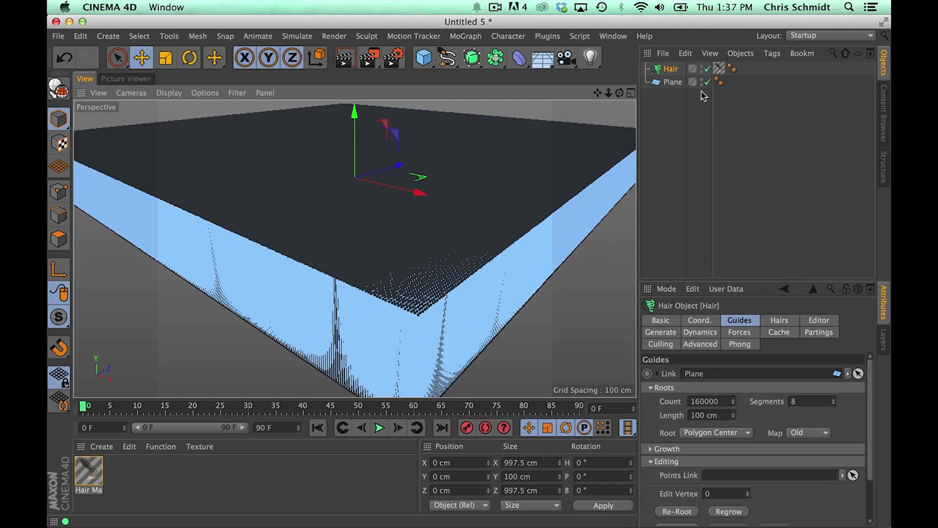
Calculate 400*400 in the X size of a temporary cube, and delete the cube
{"action": "left_click", "coordinate": [668, 82]}
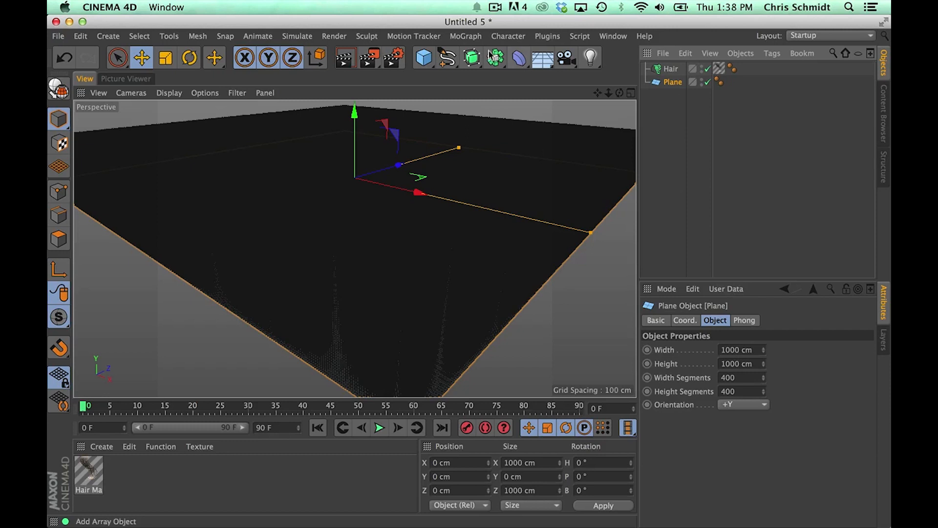
{"action": "left_click", "coordinate": [424, 57]}
{"action": "left_click", "coordinate": [699, 348]}
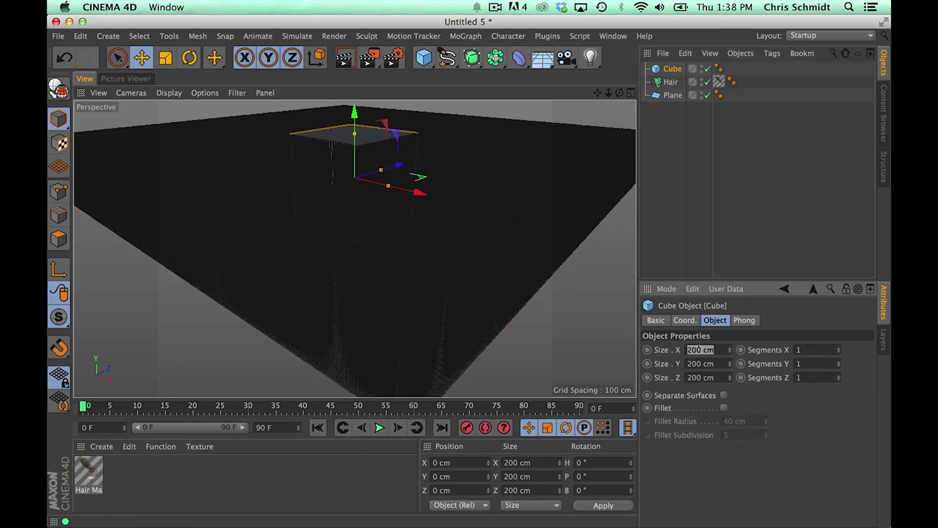
{"action": "type", "text": "400*400"}
{"action": "key", "text": "Return"}
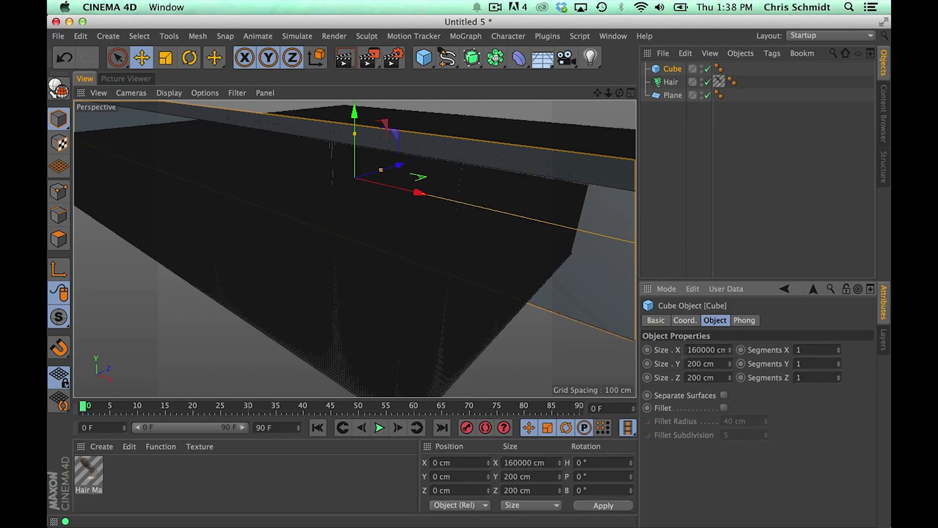
{"action": "key", "text": "super+w"}
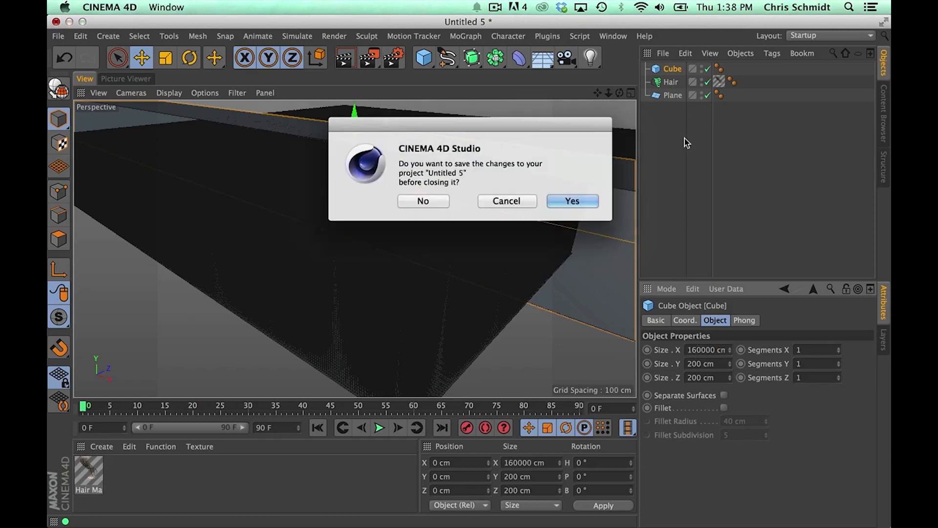
{"action": "left_click", "coordinate": [505, 201]}
{"action": "key", "text": "Delete"}
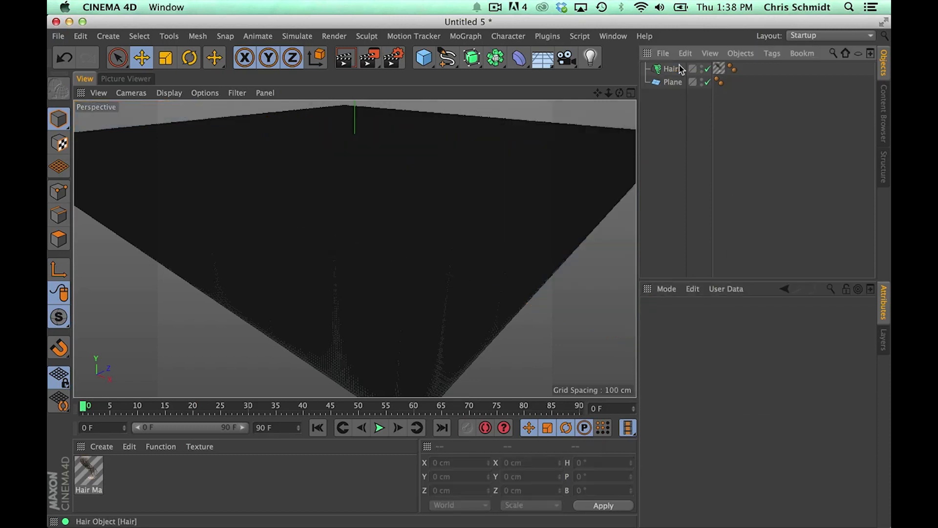
Set the Hair object's guide segments to 1
{"action": "left_click_drag", "start_coordinate": [424, 272], "coordinate": [425, 256], "text": "alt"}
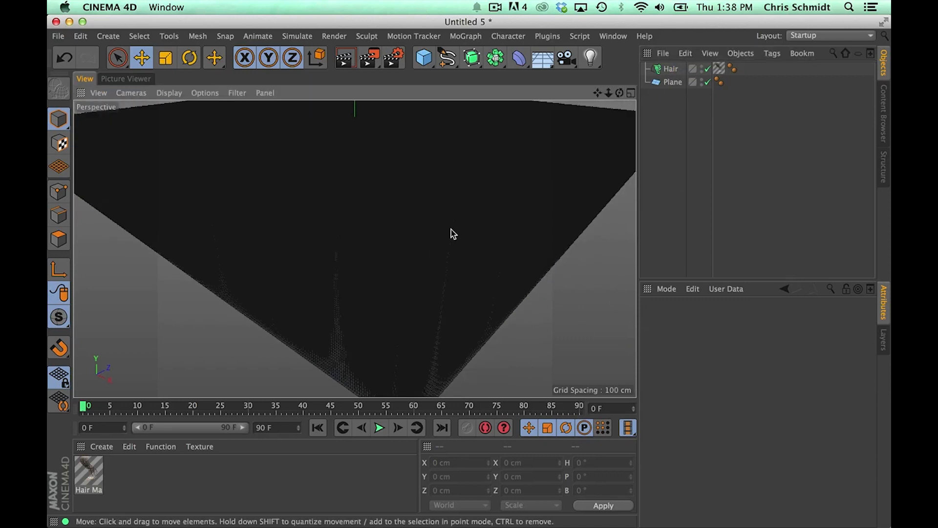
{"action": "left_click", "coordinate": [671, 68]}
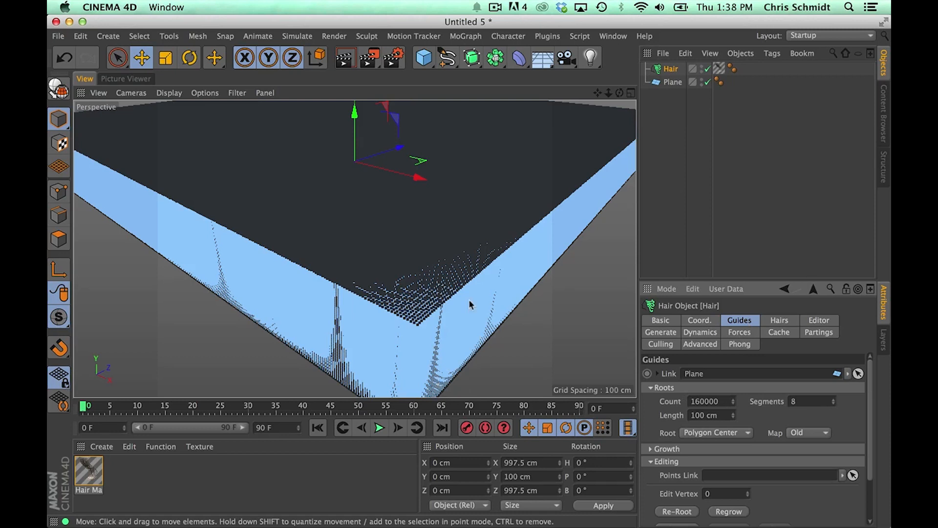
{"action": "left_click", "coordinate": [765, 403]}
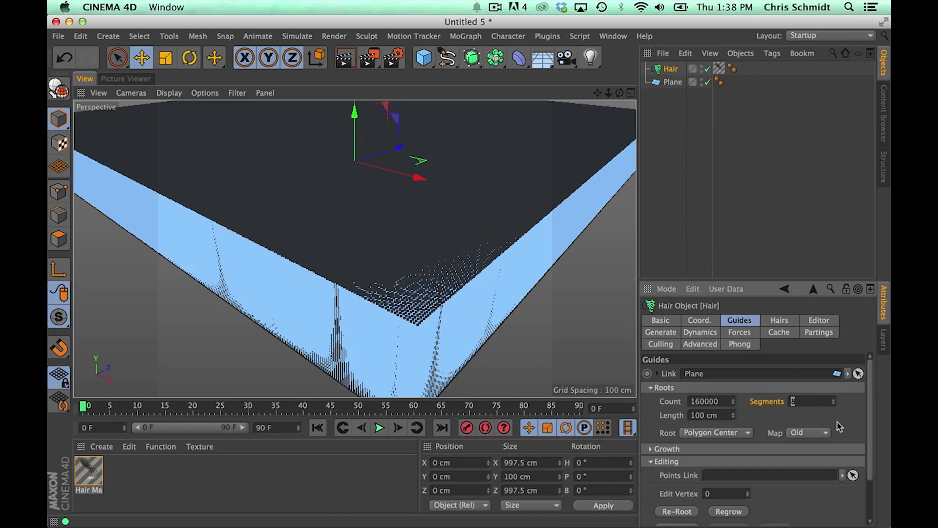
{"action": "double_click", "coordinate": [791, 396]}
{"action": "type", "text": "1"}
{"action": "key", "text": "Return"}
Set the Hair object's hair count to 1 and its hair root placement to As Guides
{"action": "left_click", "coordinate": [785, 321]}
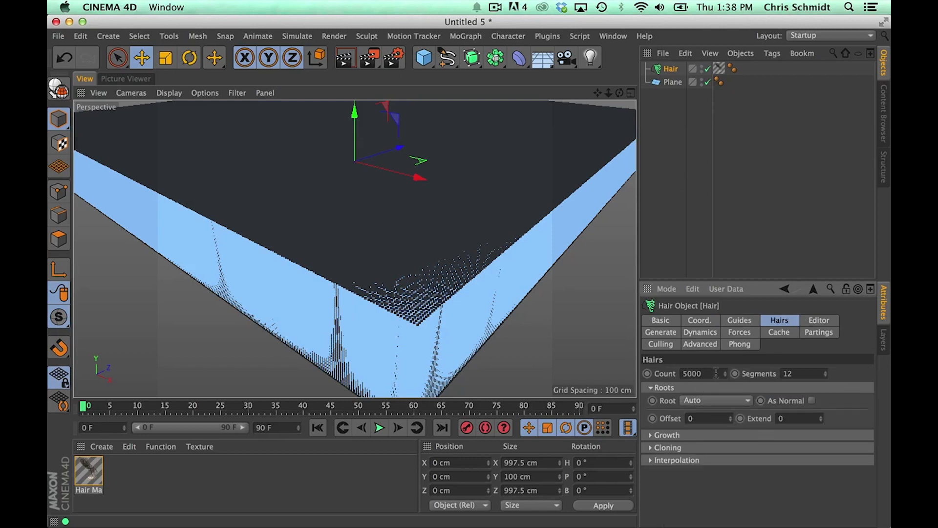
{"action": "left_click_drag", "start_coordinate": [721, 372], "coordinate": [680, 375]}
{"action": "type", "text": "1"}
{"action": "left_click", "coordinate": [718, 401]}
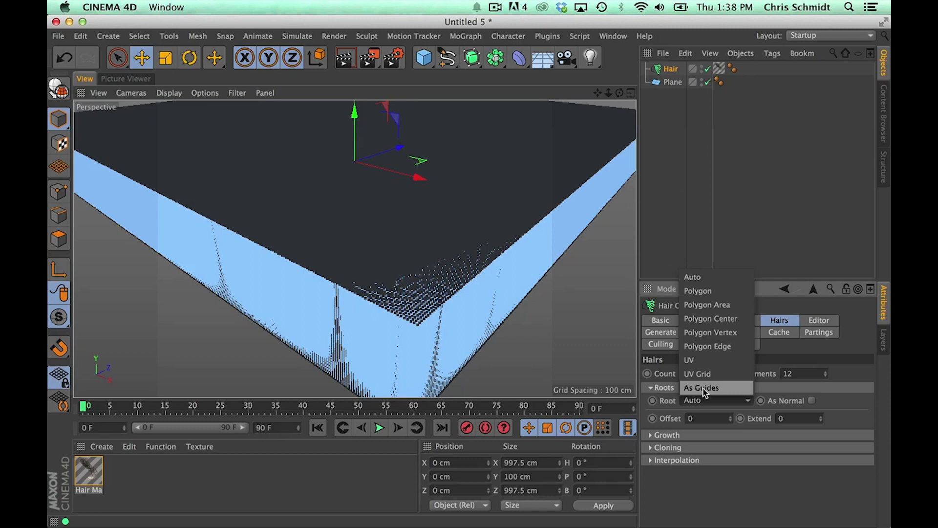
{"action": "left_click", "coordinate": [704, 388]}
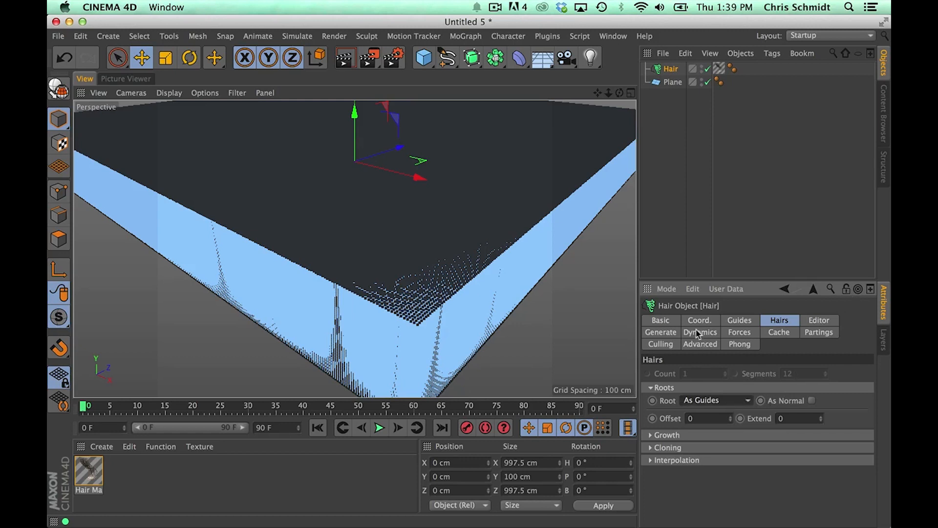
Turn off Render Hairs and set the generated geometry type of the hair to Square
{"action": "left_click", "coordinate": [670, 333]}
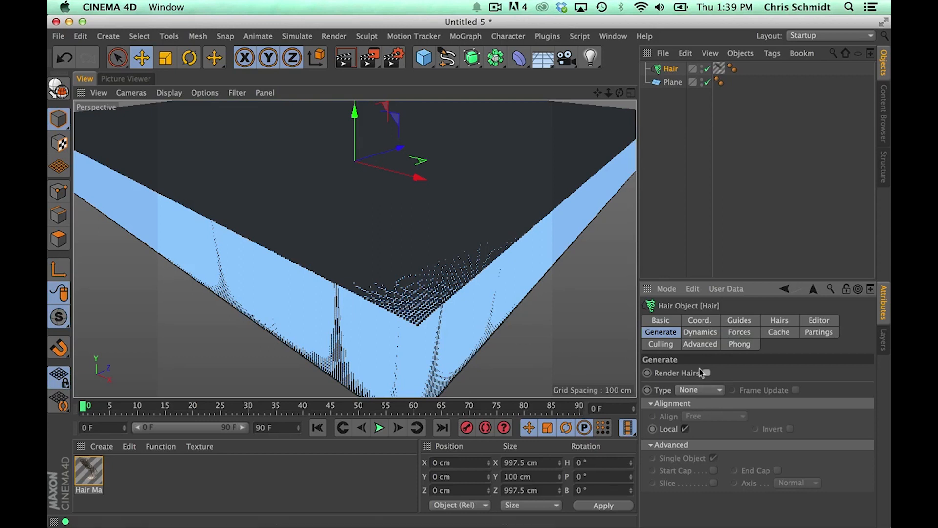
{"action": "left_click", "coordinate": [693, 390]}
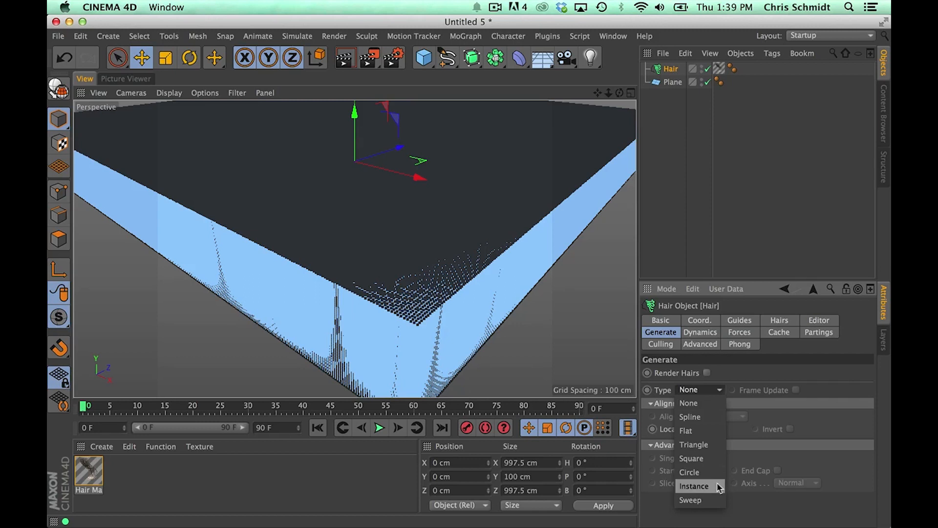
{"action": "left_click", "coordinate": [700, 464]}
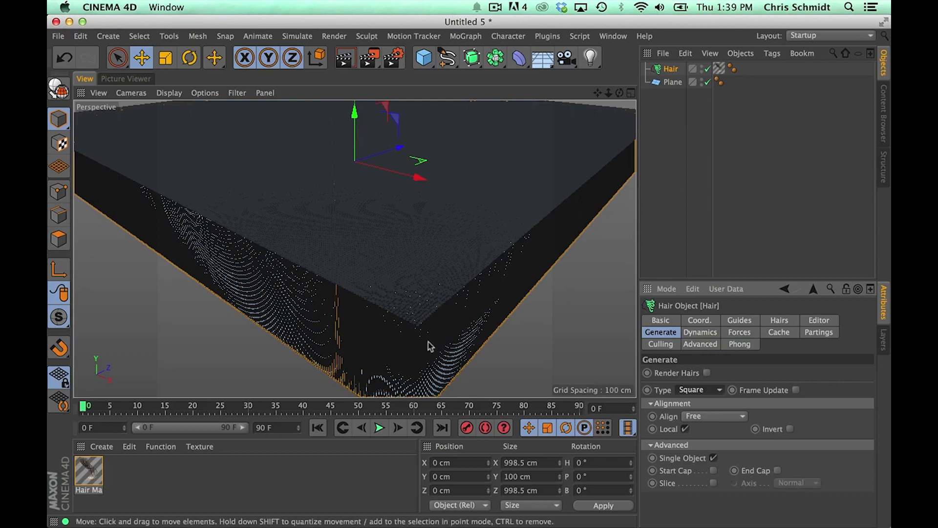
Enable the end cap on the generated square hair geometry
{"action": "left_click", "coordinate": [778, 471]}
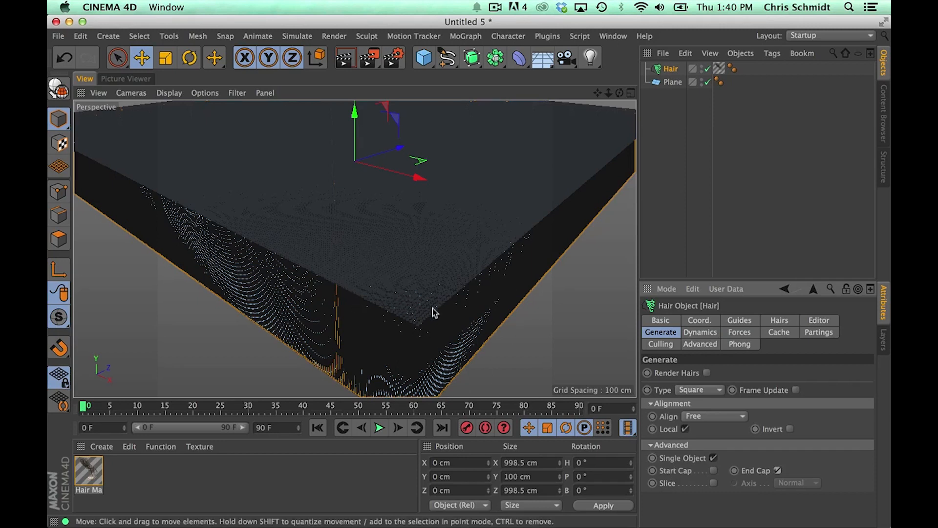
{"action": "left_click_drag", "start_coordinate": [357, 235], "coordinate": [327, 234], "text": "alt"}
{"action": "right_click_drag", "start_coordinate": [397, 290], "coordinate": [449, 248], "text": "alt"}
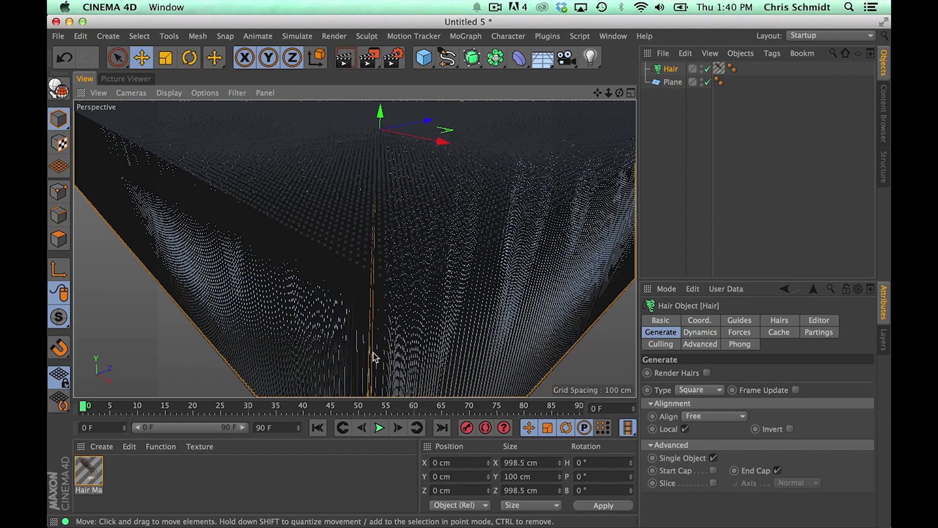
Open the Hair material's thickness settings and set both the root and tip thickness to 3 cm
{"action": "double_click", "coordinate": [98, 475]}
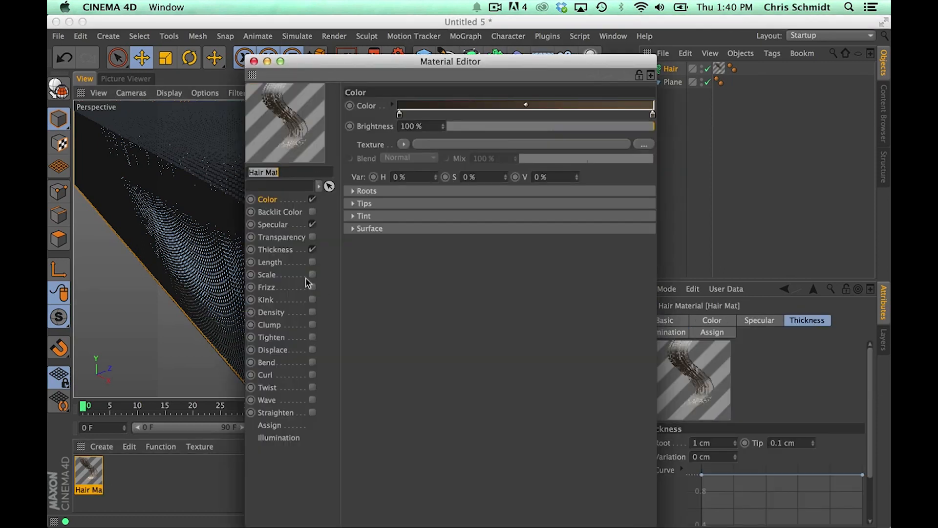
{"action": "left_click", "coordinate": [288, 251]}
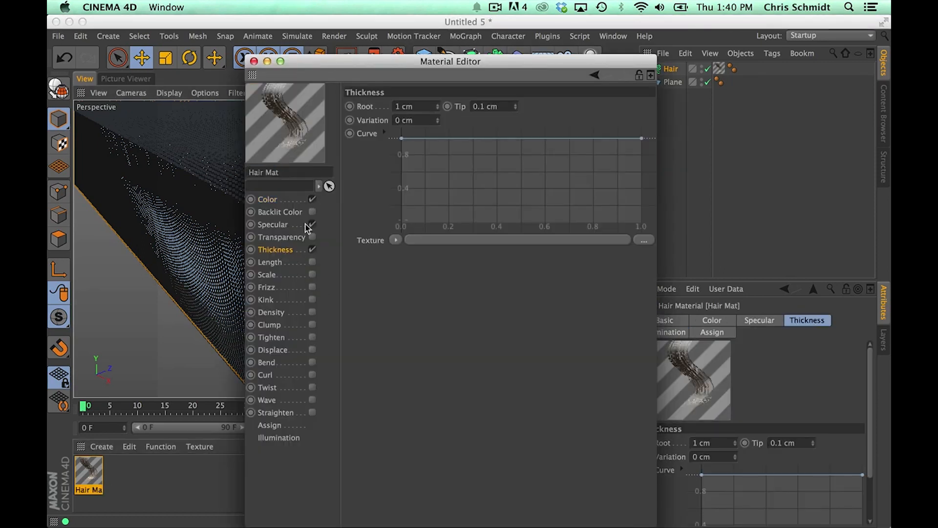
{"action": "left_click_drag", "start_coordinate": [522, 61], "coordinate": [781, 195]}
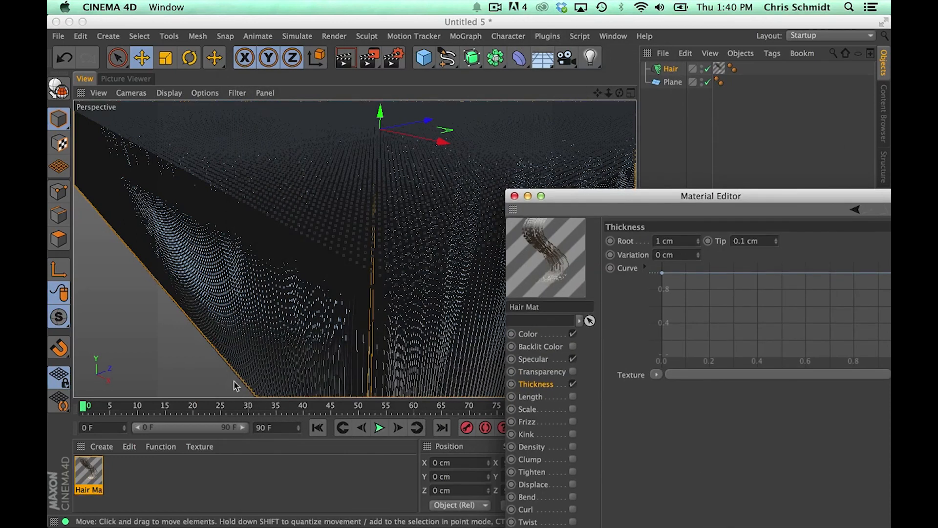
{"action": "left_click", "coordinate": [764, 240]}
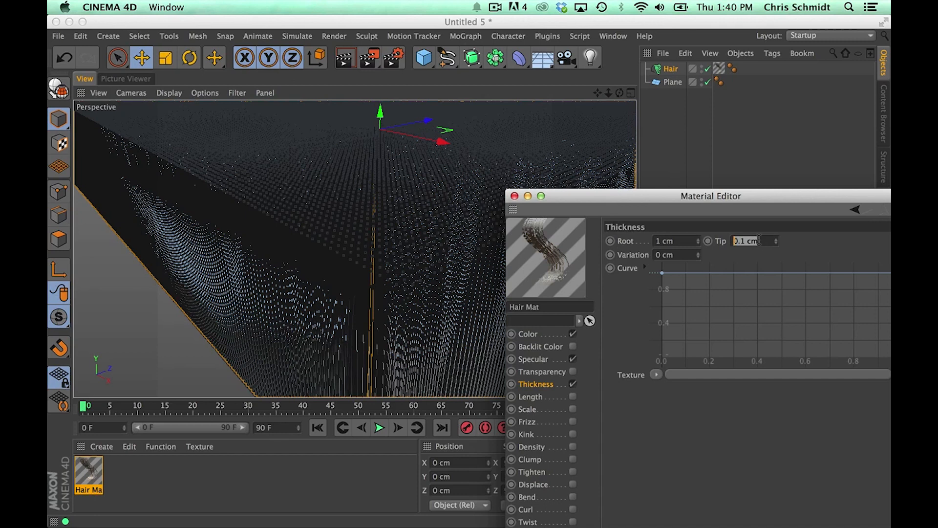
{"action": "left_click", "coordinate": [698, 239]}
{"action": "left_click", "coordinate": [698, 239]}
{"action": "type", "text": "3"}
{"action": "key", "text": "Return"}
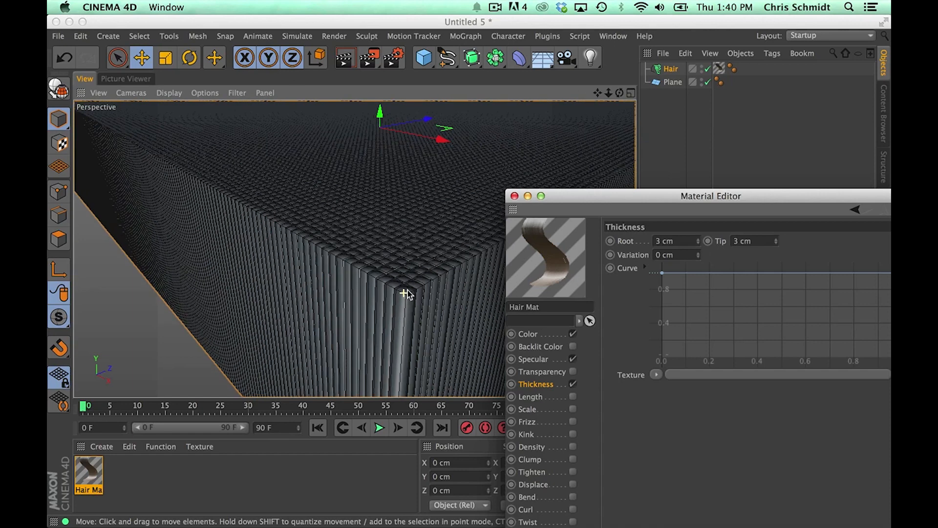
Reduce the hair material's root and tip thickness to 2.5 cm each
{"action": "left_click_drag", "start_coordinate": [316, 205], "coordinate": [339, 212], "text": "alt"}
{"action": "scroll", "coordinate": [429, 293], "scroll_direction": "up", "scroll_amount": 5}
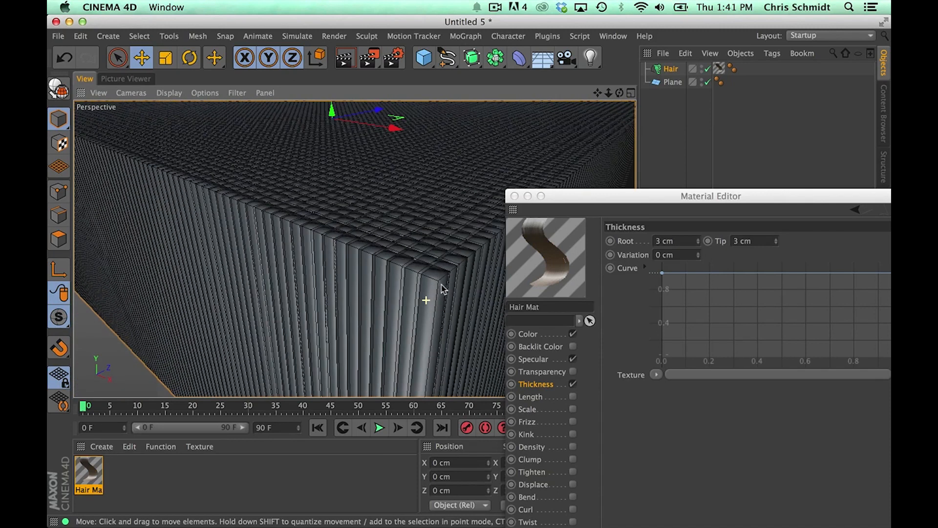
{"action": "left_click", "coordinate": [674, 241]}
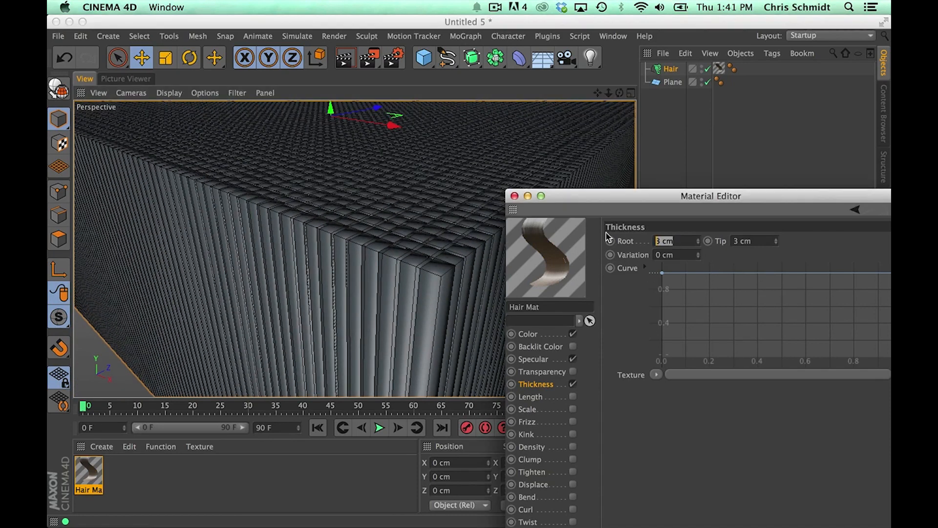
{"action": "type", "text": "2.5"}
{"action": "key", "text": "Tab"}
{"action": "type", "text": "2.5"}
{"action": "key", "text": "Return"}
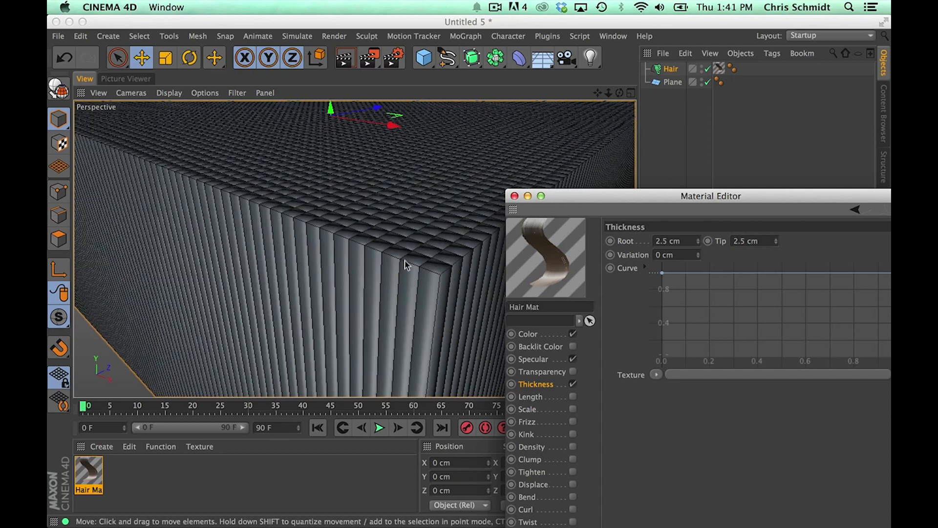
Set the hair material's tip and root thickness to 2.4 cm each
{"action": "left_click", "coordinate": [425, 273]}
{"action": "mouse_move", "coordinate": [423, 269]}
{"action": "left_mouse_down", "text": "alt"}
{"action": "mouse_move", "coordinate": [492, 267]}
{"action": "mouse_move", "coordinate": [421, 267]}
{"action": "left_mouse_up", "text": "alt"}
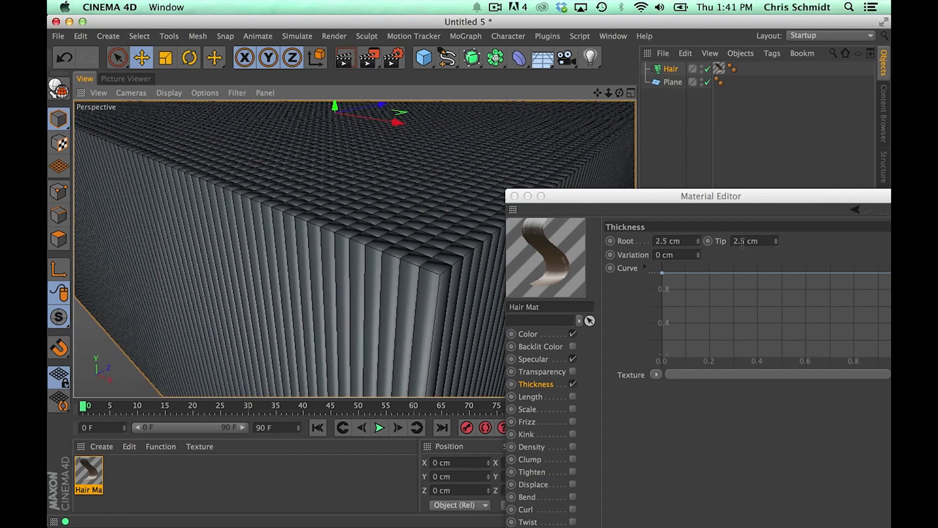
{"action": "double_click", "coordinate": [742, 243]}
{"action": "type", "text": "2.4"}
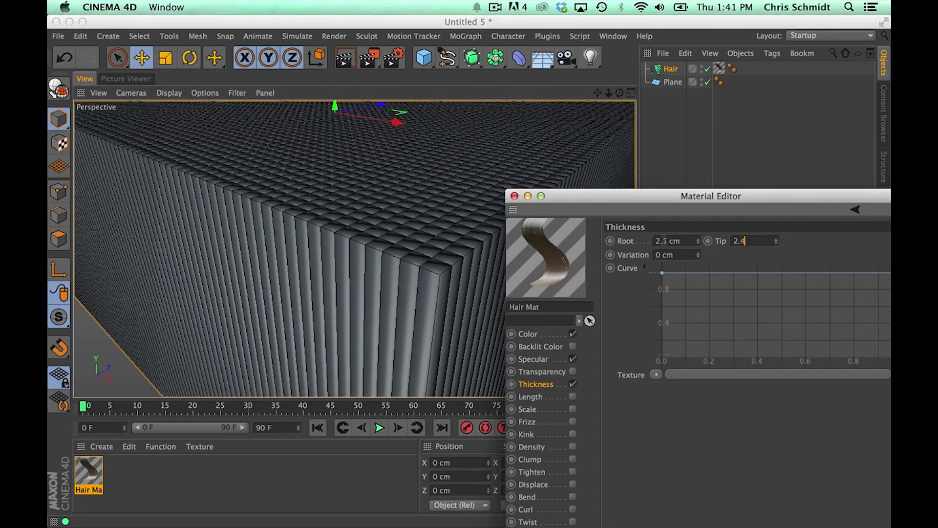
{"action": "double_click", "coordinate": [664, 240]}
{"action": "type", "text": "2.4"}
{"action": "key", "text": "Return"}
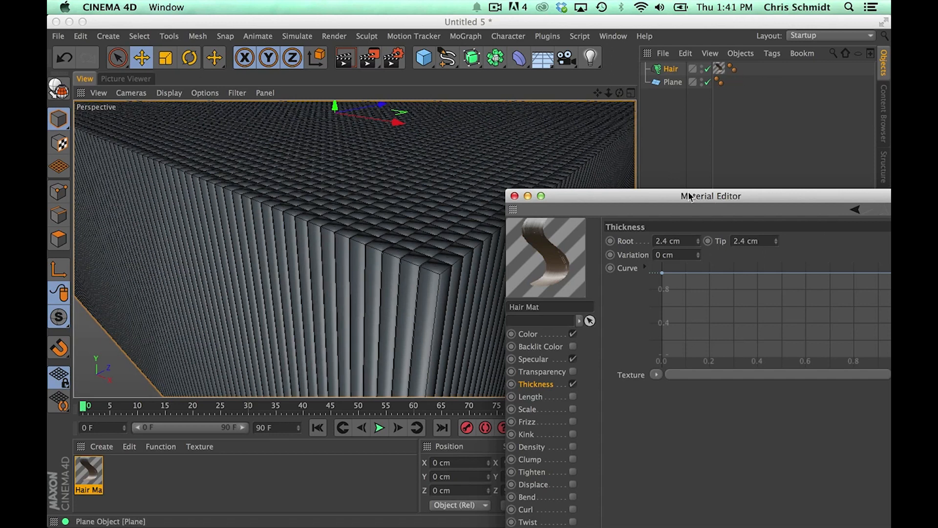
Enable the angle limit on the Hair object's Phong tag
{"action": "left_click_drag", "start_coordinate": [690, 197], "coordinate": [304, 254]}
{"action": "left_click", "coordinate": [733, 69]}
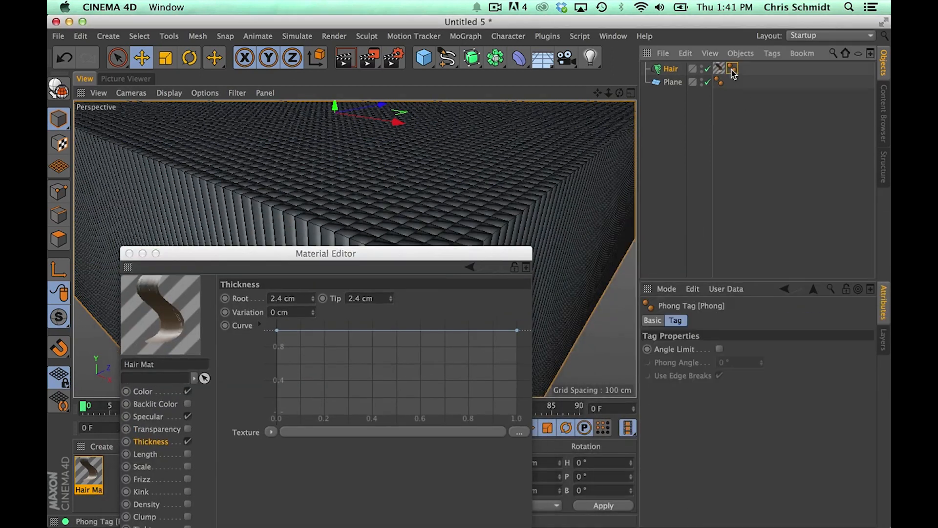
{"action": "left_click", "coordinate": [719, 349]}
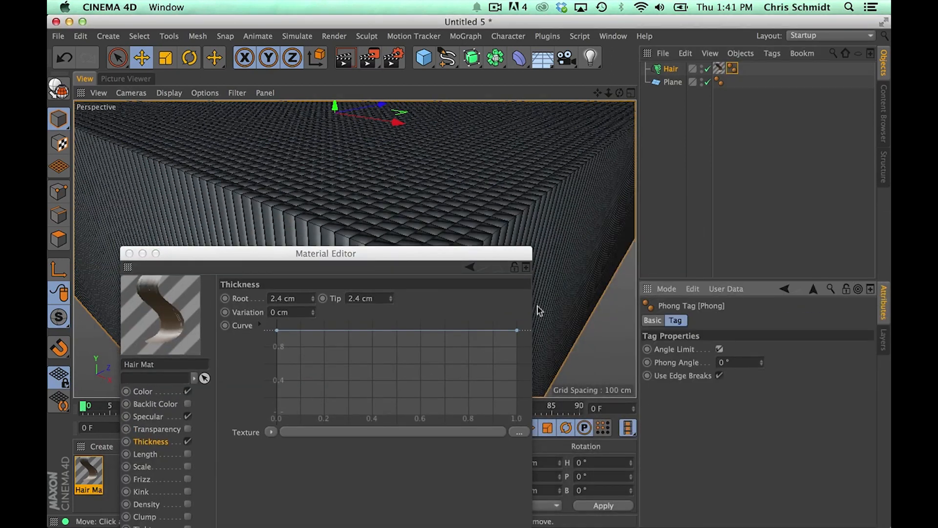
Examine the square column grid's edges, corner and top surface from several angles and distances
{"action": "mouse_move", "coordinate": [465, 253]}
{"action": "left_mouse_down"}
{"action": "mouse_move", "coordinate": [575, 390]}
{"action": "mouse_move", "coordinate": [639, 423]}
{"action": "left_mouse_up"}
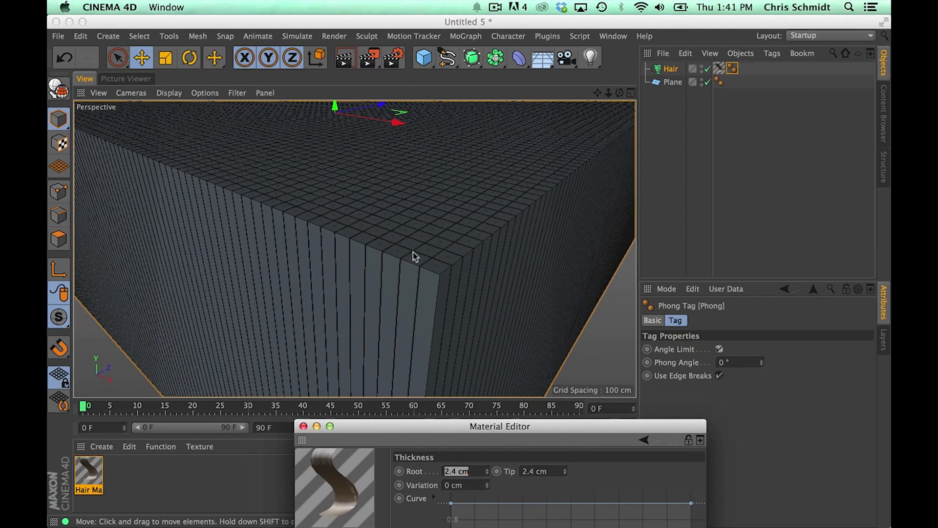
{"action": "left_click_drag", "start_coordinate": [368, 185], "coordinate": [280, 209], "text": "alt"}
{"action": "left_click_drag", "start_coordinate": [360, 203], "coordinate": [394, 260], "text": "alt"}
{"action": "right_click_drag", "start_coordinate": [389, 227], "coordinate": [423, 211], "text": "alt"}
{"action": "left_click_drag", "start_coordinate": [384, 354], "coordinate": [319, 319], "text": "alt"}
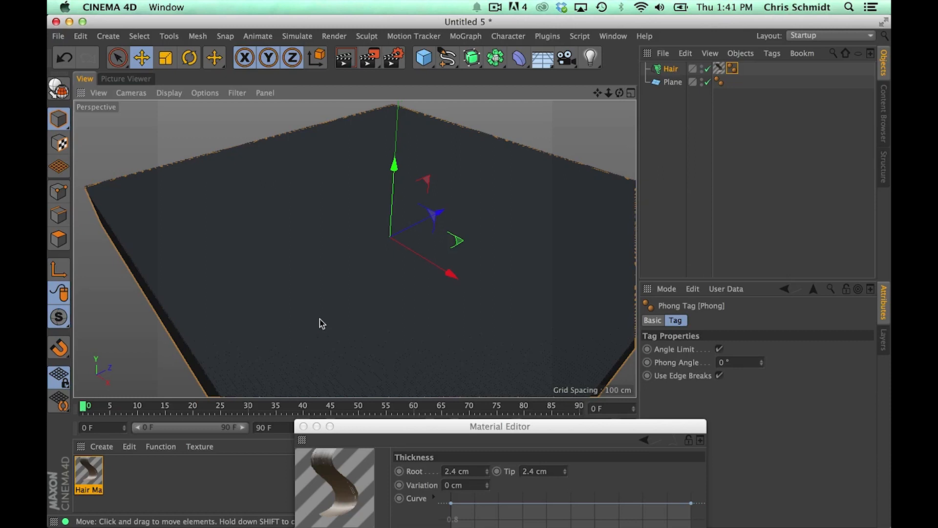
{"action": "left_click_drag", "start_coordinate": [430, 315], "coordinate": [391, 264], "text": "alt"}
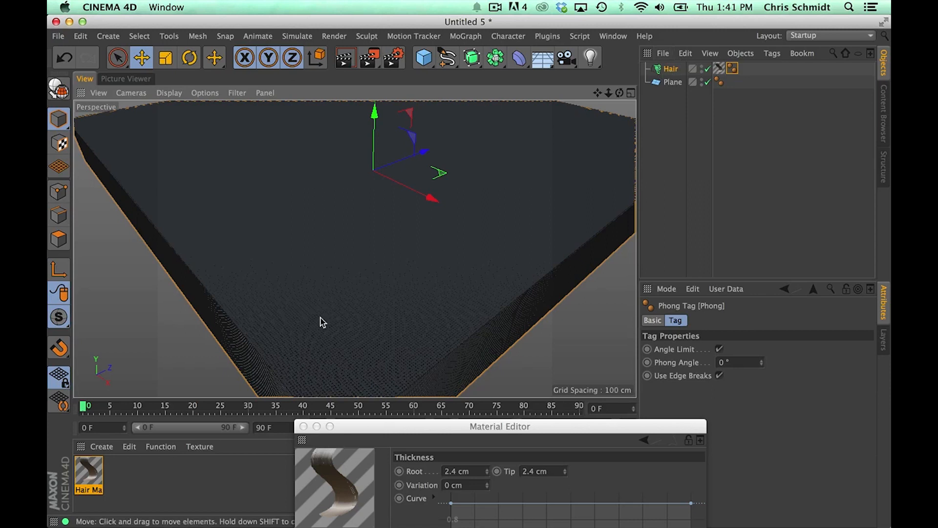
{"action": "right_click_drag", "start_coordinate": [319, 319], "coordinate": [428, 297], "text": "alt"}
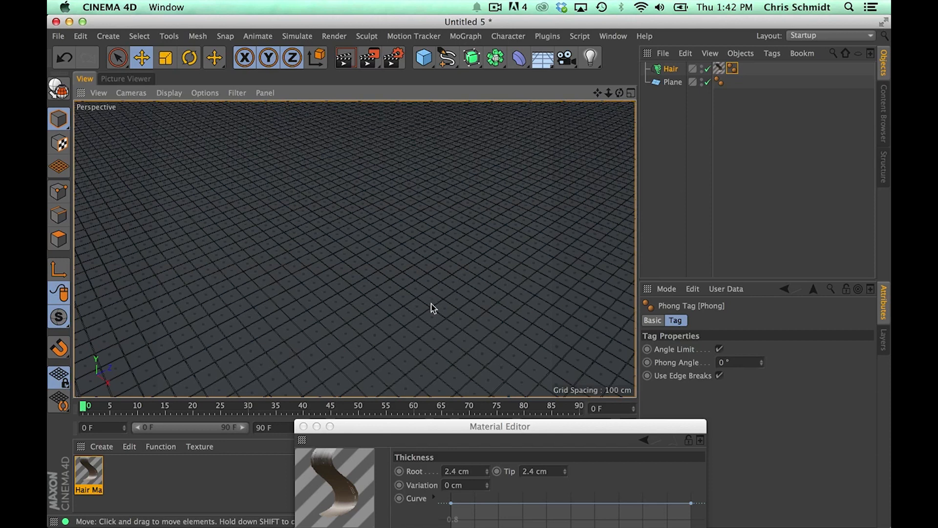
{"action": "left_click_drag", "start_coordinate": [442, 281], "coordinate": [368, 277], "text": "alt"}
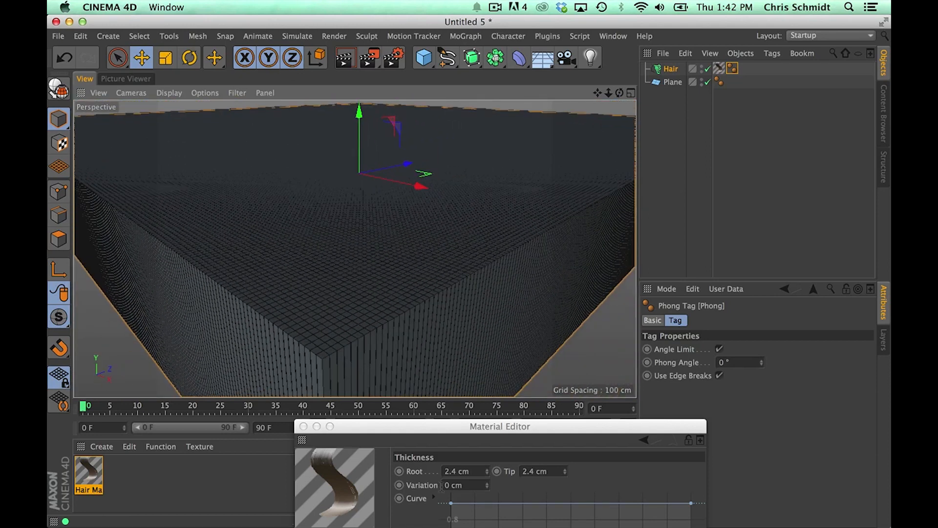
Load a Noise texture into the hair material's Length channel and enable that channel
{"action": "left_click_drag", "start_coordinate": [429, 426], "coordinate": [487, 422]}
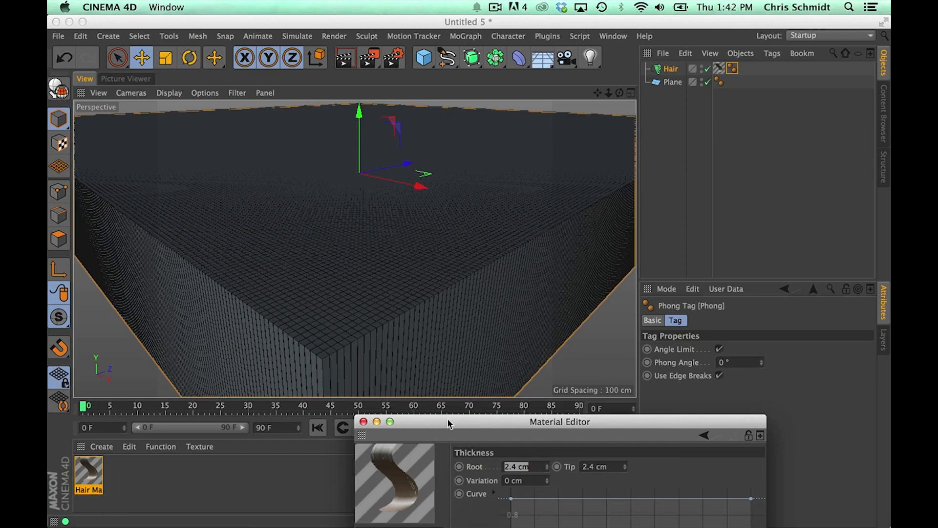
{"action": "left_click_drag", "start_coordinate": [446, 422], "coordinate": [279, 34]}
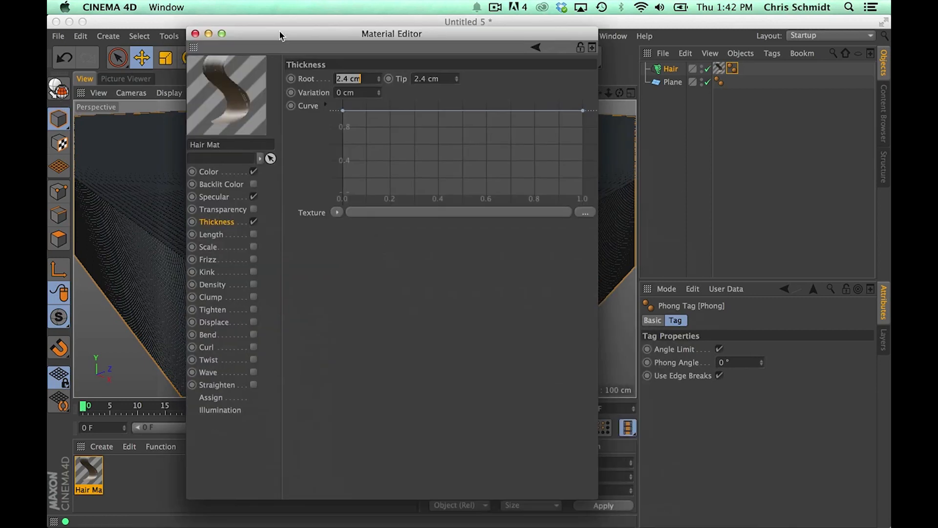
{"action": "left_click", "coordinate": [221, 235]}
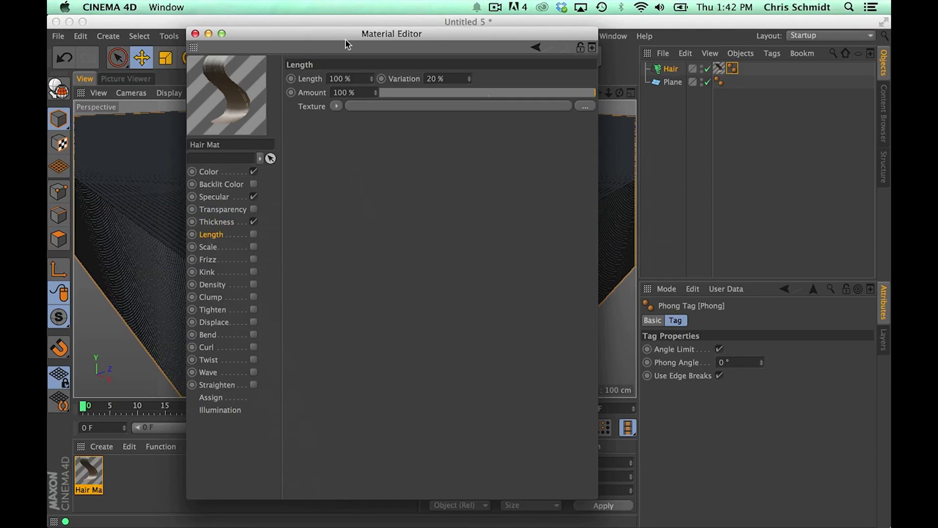
{"action": "left_click_drag", "start_coordinate": [345, 44], "coordinate": [544, 128]}
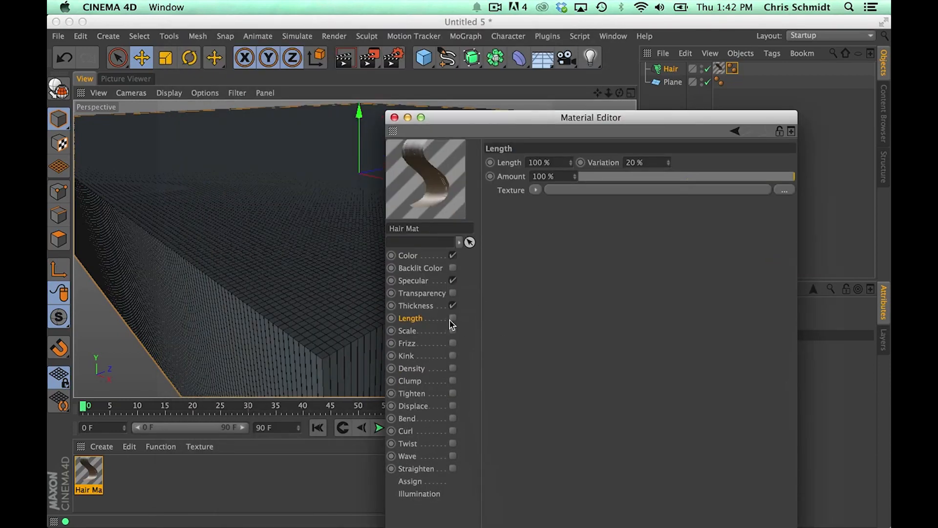
{"action": "left_click", "coordinate": [535, 190]}
{"action": "left_click", "coordinate": [539, 350]}
{"action": "left_click", "coordinate": [536, 190]}
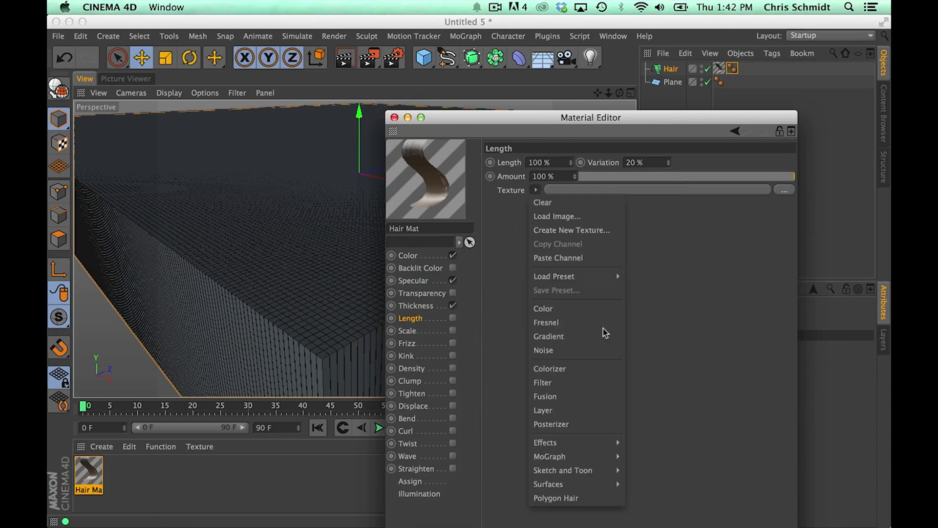
{"action": "left_click", "coordinate": [562, 352]}
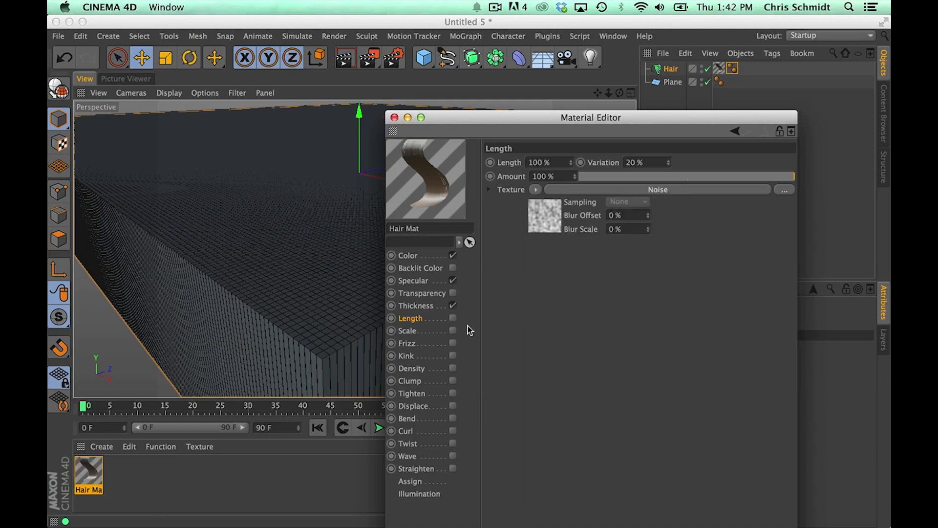
{"action": "left_click", "coordinate": [452, 319]}
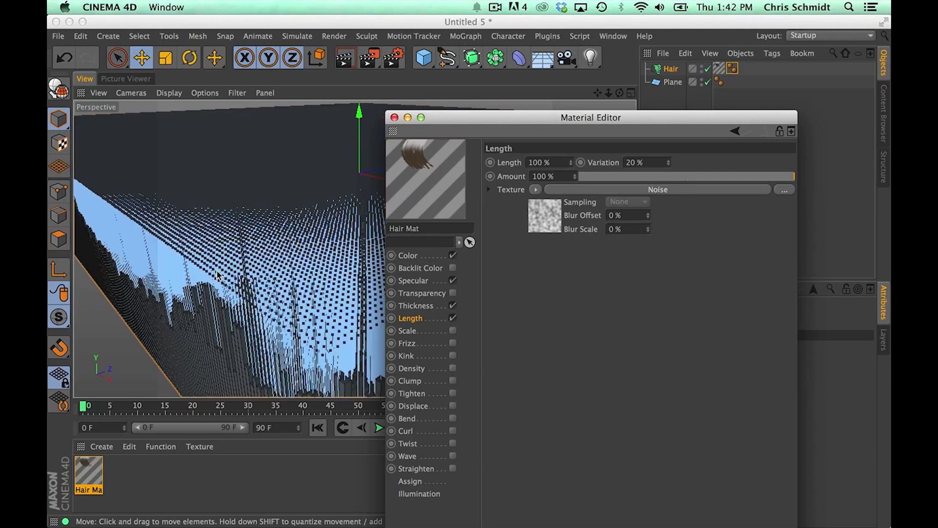
Lock the attributes display to the Hair object and deselect all objects to inspect the varied column heights
{"action": "left_click_drag", "start_coordinate": [476, 118], "coordinate": [279, 190]}
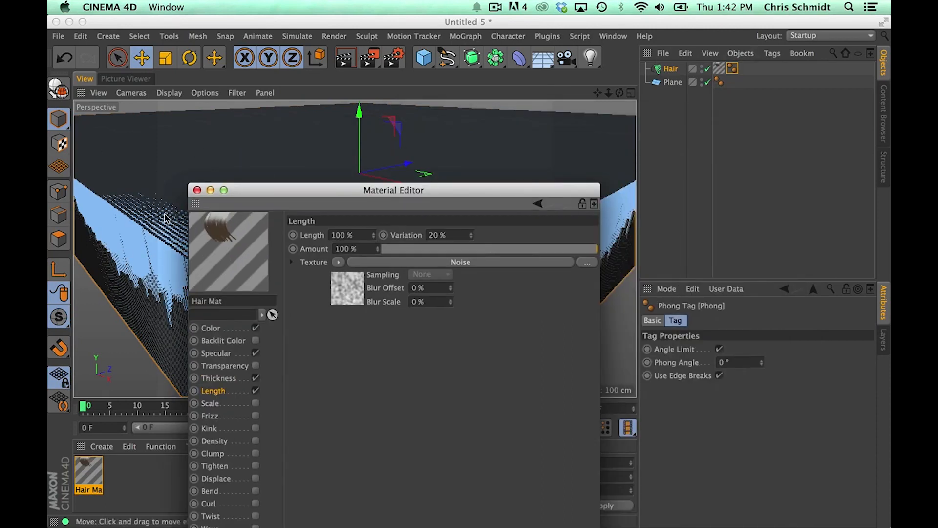
{"action": "left_click_drag", "start_coordinate": [428, 205], "coordinate": [417, 346]}
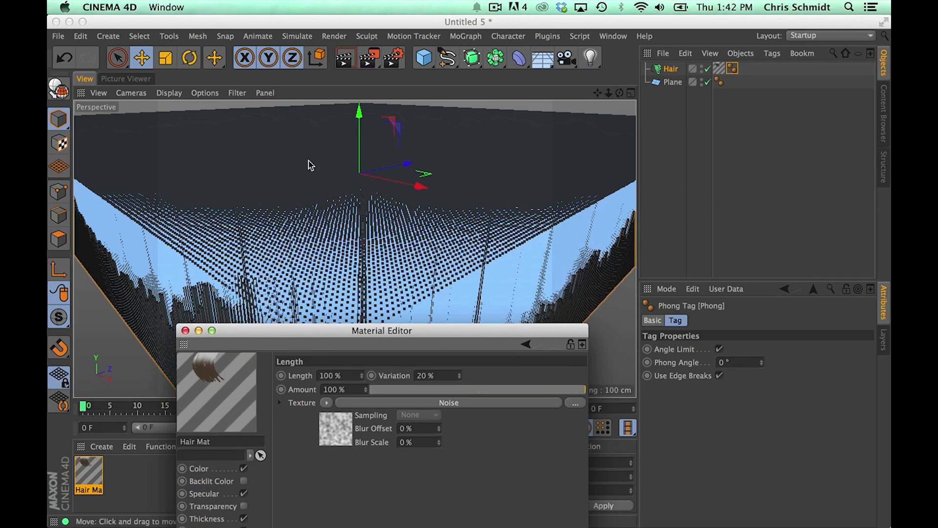
{"action": "left_click", "coordinate": [674, 70]}
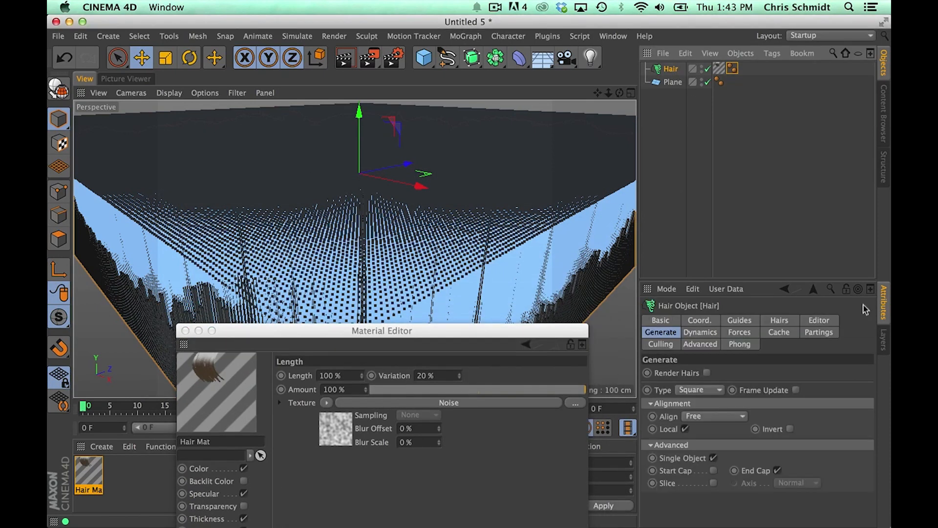
{"action": "left_click", "coordinate": [847, 289]}
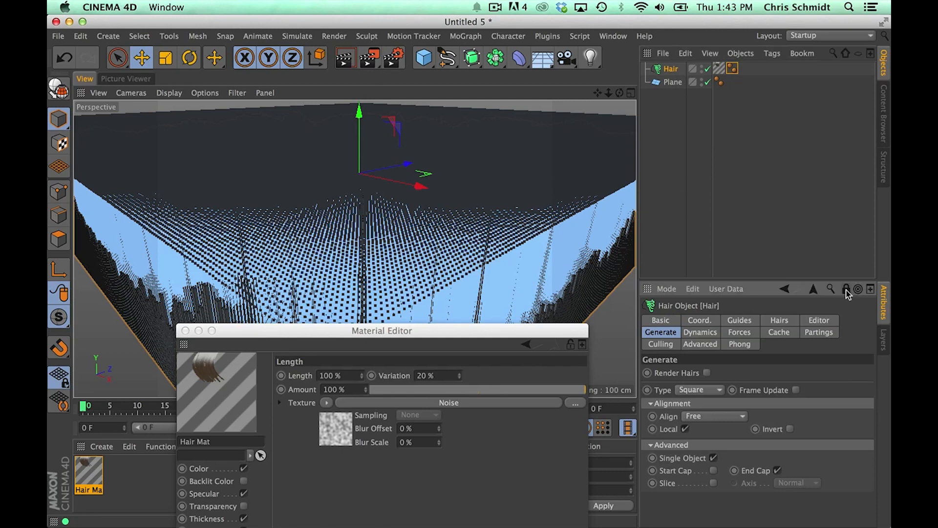
{"action": "left_click", "coordinate": [847, 290]}
{"action": "left_click", "coordinate": [672, 125]}
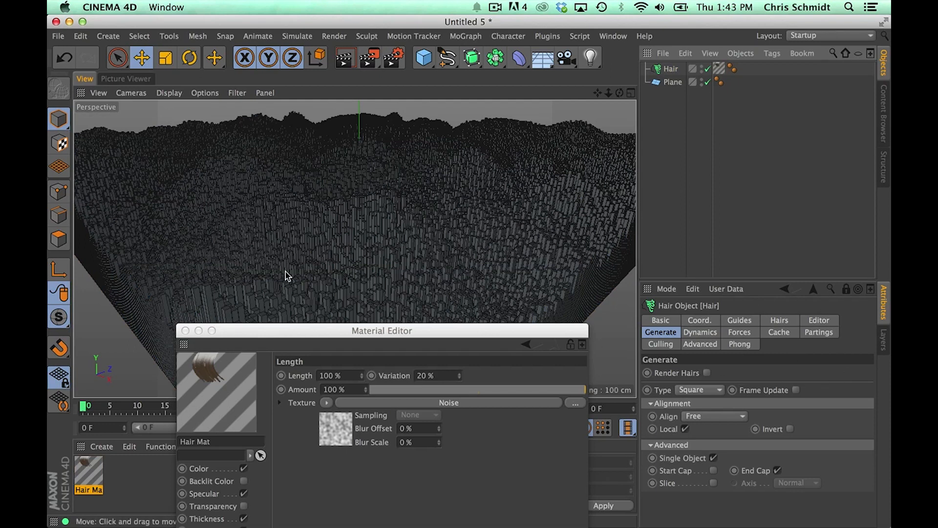
{"action": "left_click_drag", "start_coordinate": [393, 331], "coordinate": [621, 348]}
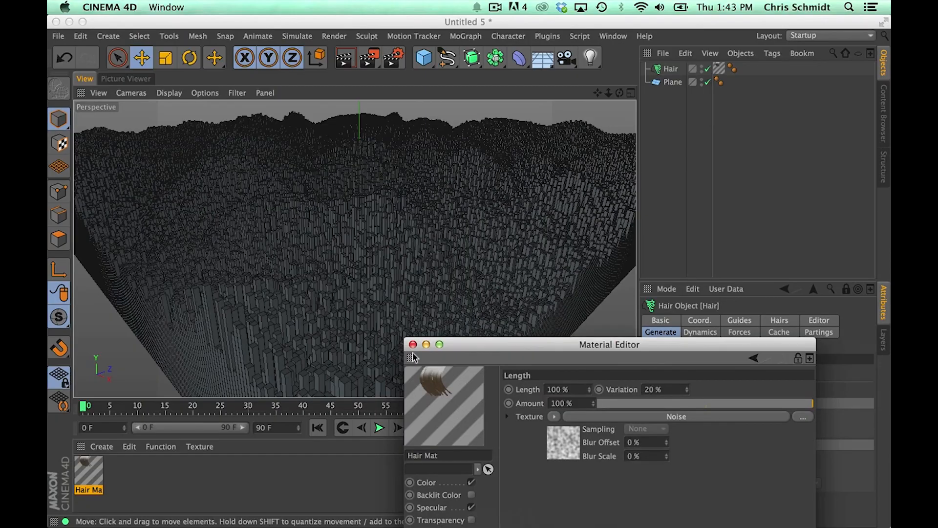
{"action": "left_click_drag", "start_coordinate": [332, 233], "coordinate": [409, 220], "text": "alt"}
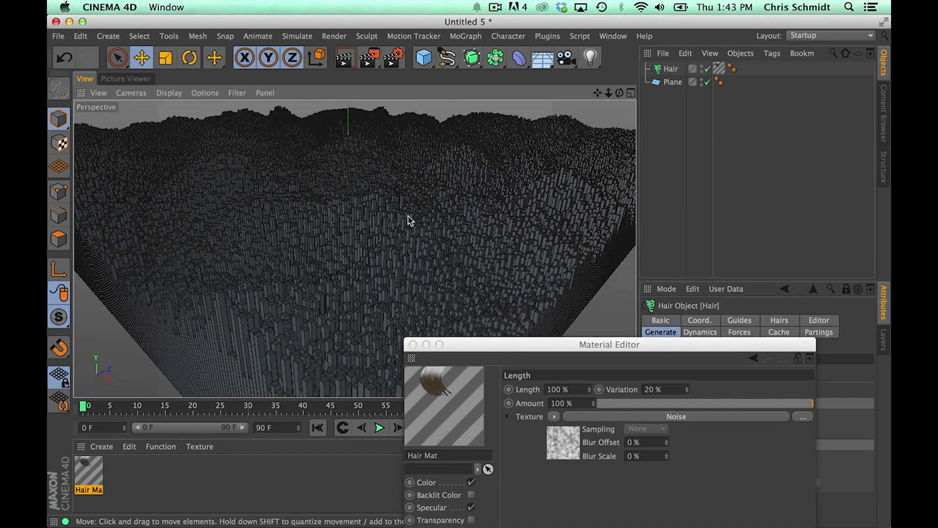
Switch to Finder and select the [4]Noise.jpg image in the renders folder to preview it
{"action": "left_click_drag", "start_coordinate": [483, 346], "coordinate": [325, 133]}
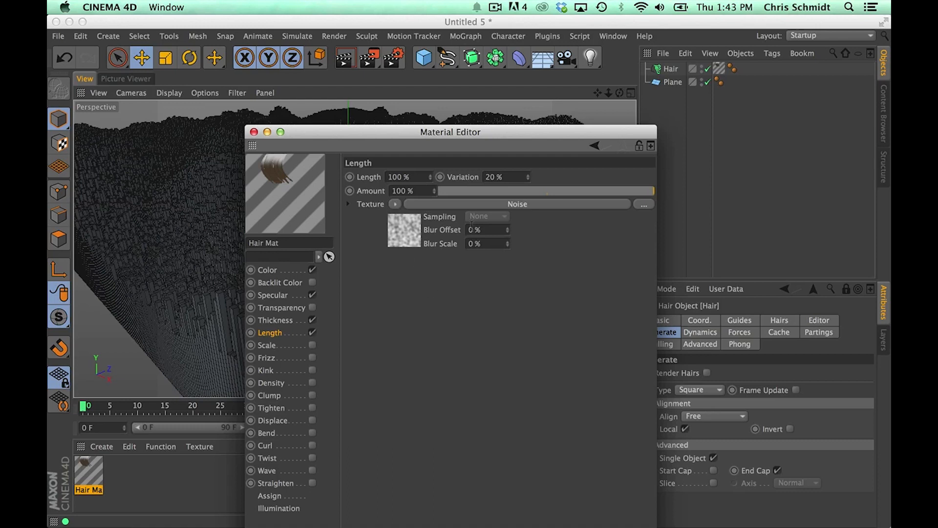
{"action": "key", "text": "super+Tab"}
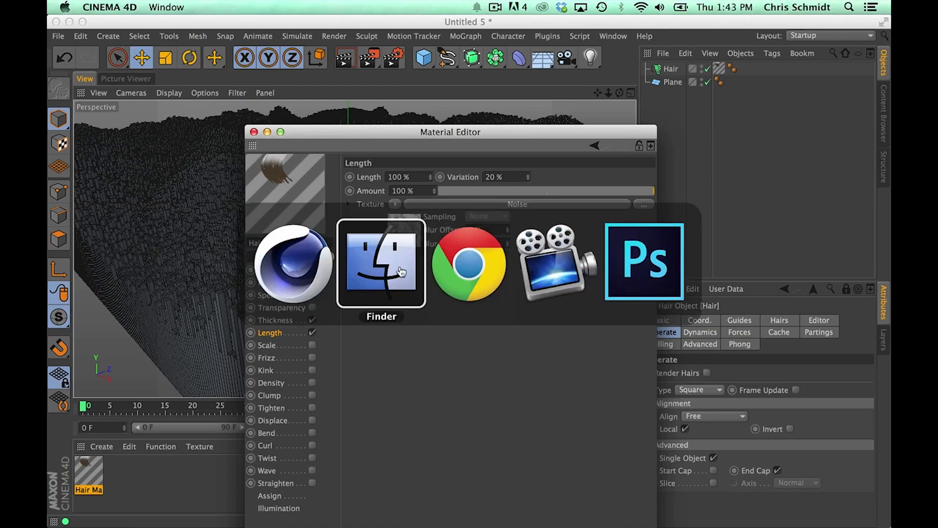
{"action": "left_click", "coordinate": [590, 104]}
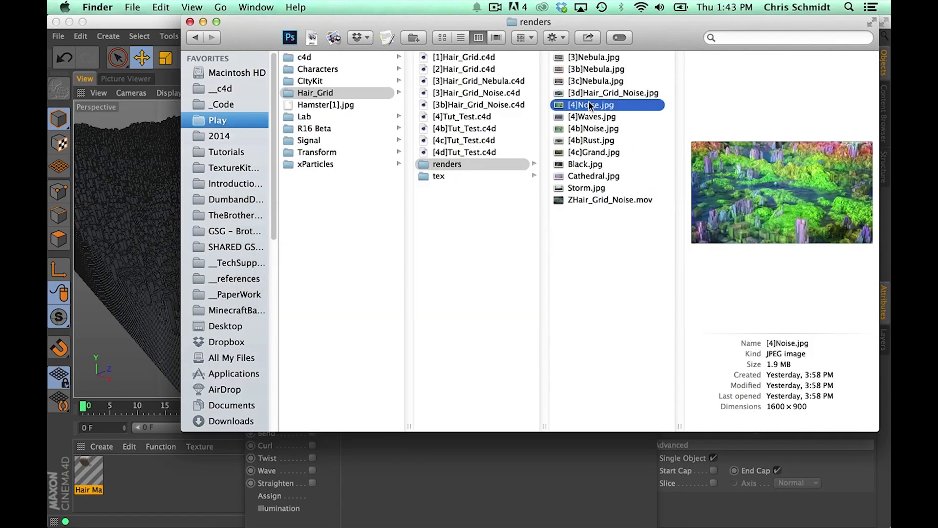
Preview the selected [4]Noise.jpg render, then return to CINEMA 4D and reposition the Material Editor
{"action": "key", "text": "space"}
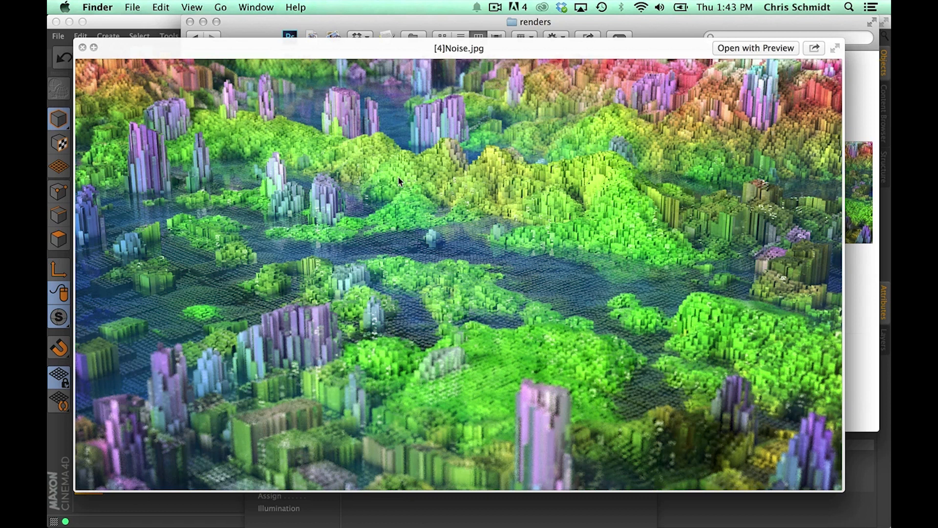
{"action": "key", "text": "space"}
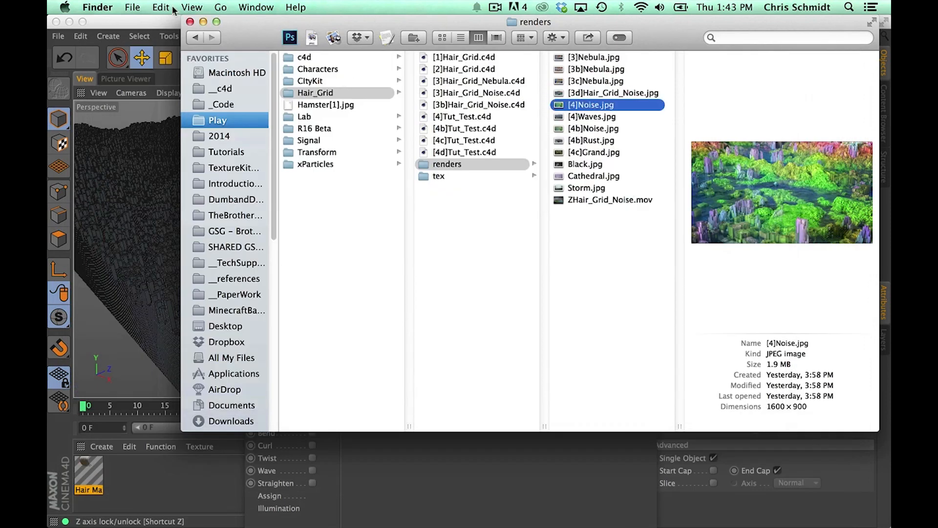
{"action": "left_click", "coordinate": [144, 20]}
{"action": "left_click_drag", "start_coordinate": [373, 137], "coordinate": [514, 372]}
{"action": "left_click_drag", "start_coordinate": [510, 337], "coordinate": [477, 88]}
Switch to Chrome and examine the 3D topography renders throughout the Colossal article
{"action": "key", "text": "super+Tab"}
{"action": "key", "text": "super+Tab"}
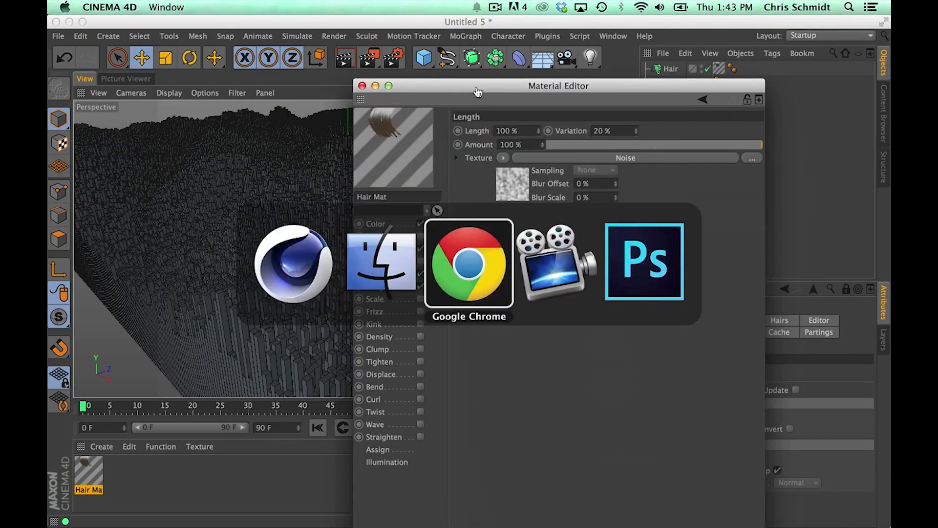
{"action": "scroll", "coordinate": [426, 345], "scroll_direction": "down", "scroll_amount": 5}
{"action": "scroll", "coordinate": [426, 345], "scroll_direction": "up", "scroll_amount": 3}
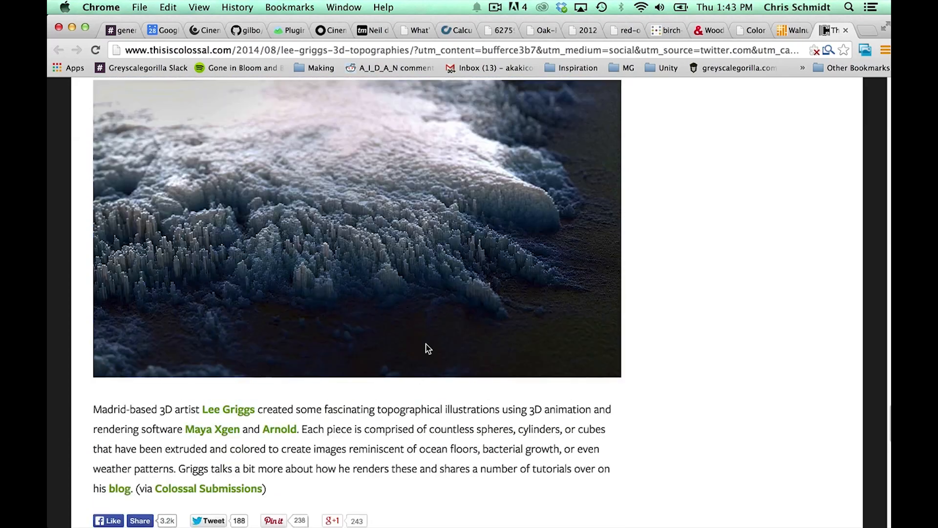
{"action": "scroll", "coordinate": [426, 347], "scroll_direction": "up", "scroll_amount": 3}
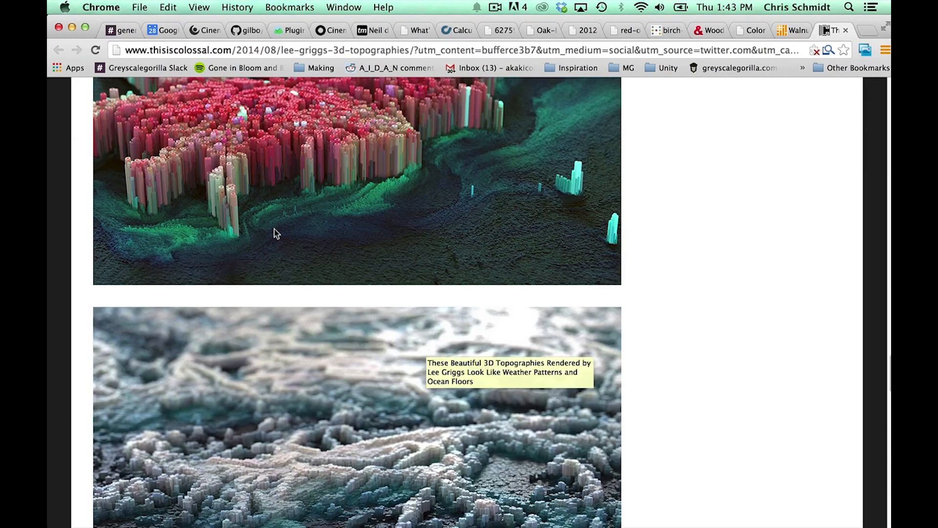
{"action": "scroll", "coordinate": [379, 329], "scroll_direction": "up", "scroll_amount": 1}
{"action": "scroll", "coordinate": [379, 329], "scroll_direction": "up", "scroll_amount": 10}
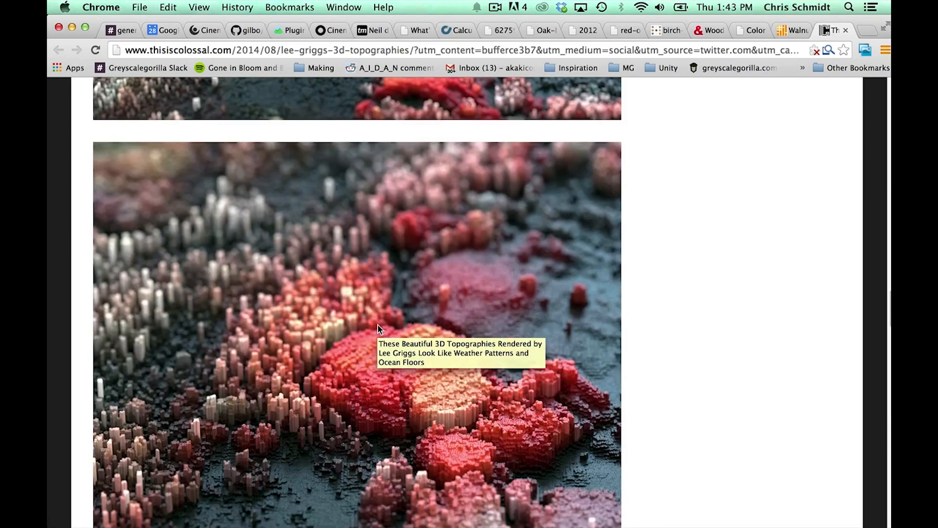
{"action": "scroll", "coordinate": [373, 330], "scroll_direction": "up", "scroll_amount": 9}
{"action": "scroll", "coordinate": [373, 331], "scroll_direction": "down", "scroll_amount": 5}
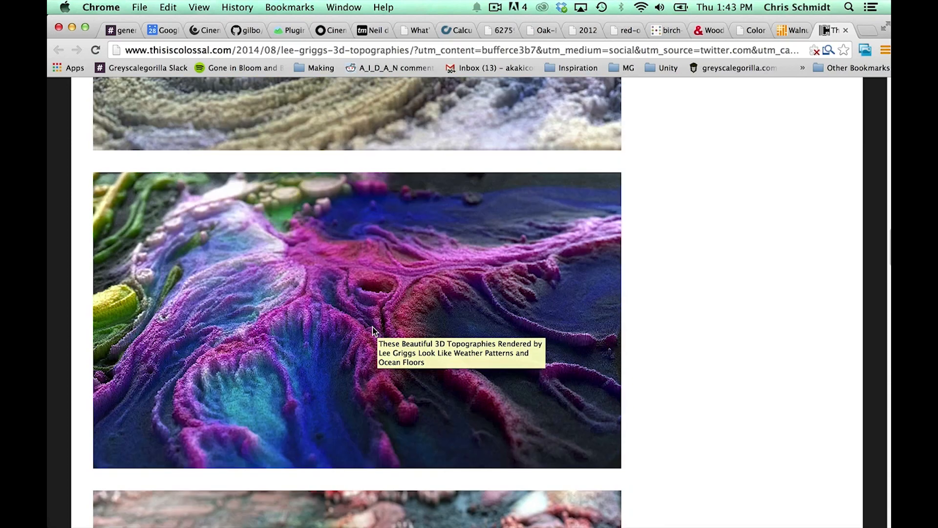
{"action": "scroll", "coordinate": [372, 330], "scroll_direction": "up", "scroll_amount": 15}
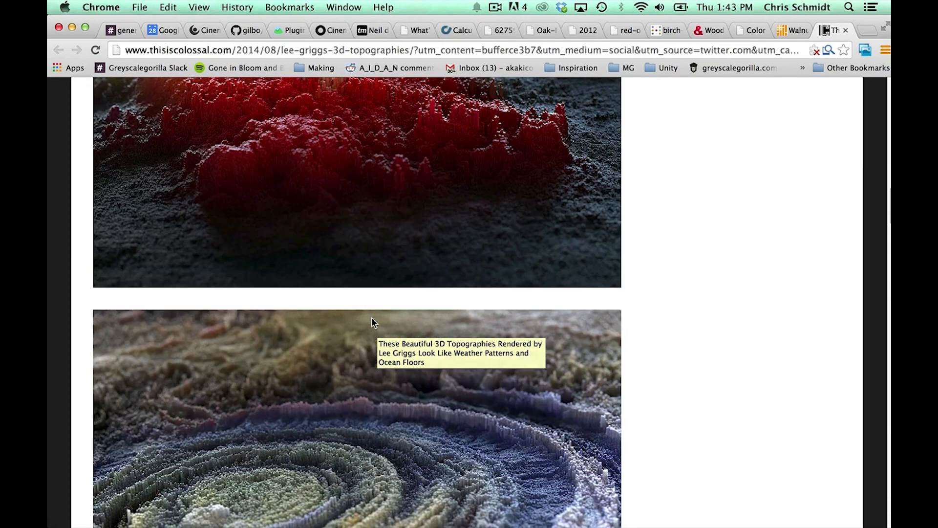
{"action": "scroll", "coordinate": [372, 323], "scroll_direction": "up", "scroll_amount": 10}
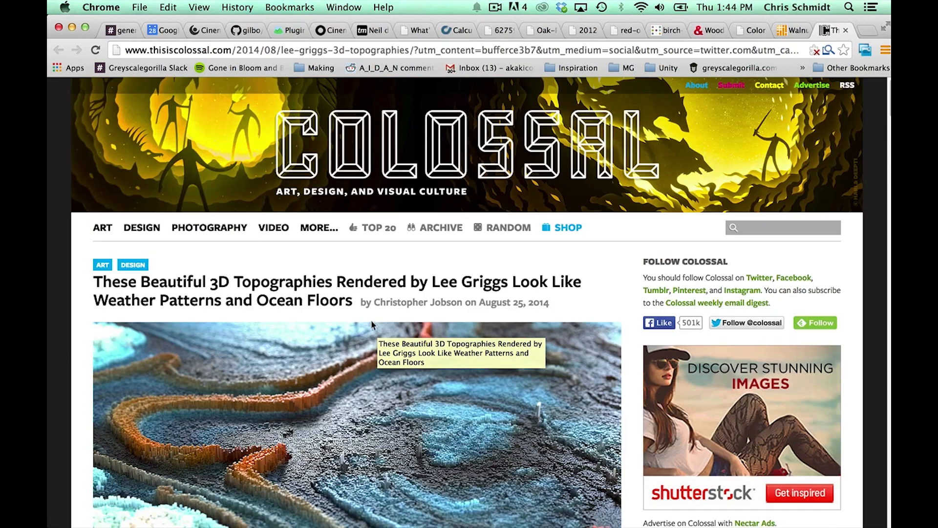
{"action": "scroll", "coordinate": [373, 323], "scroll_direction": "down", "scroll_amount": 15}
{"action": "scroll", "coordinate": [195, 166], "scroll_direction": "down", "scroll_amount": 1}
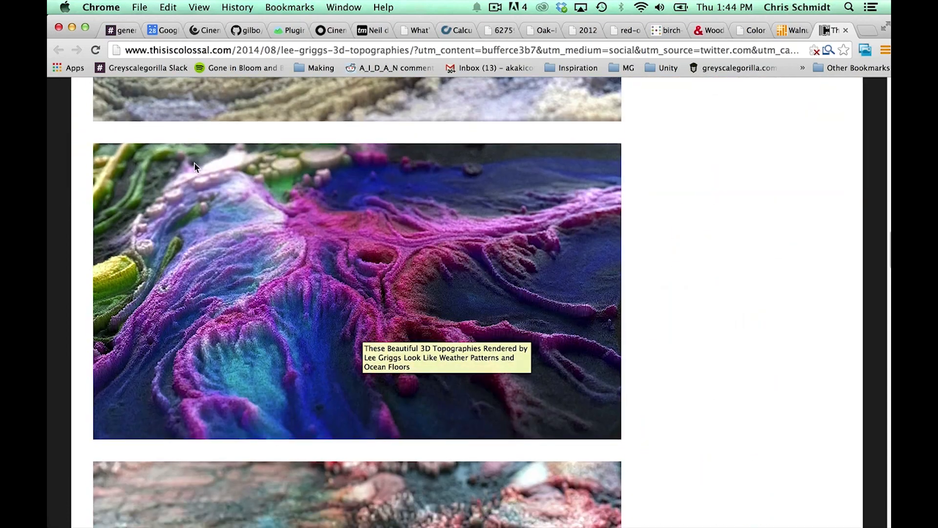
Switch to CINEMA 4D and move the Material Editor to uncover more of the column grid
{"action": "key", "text": "super+Tab"}
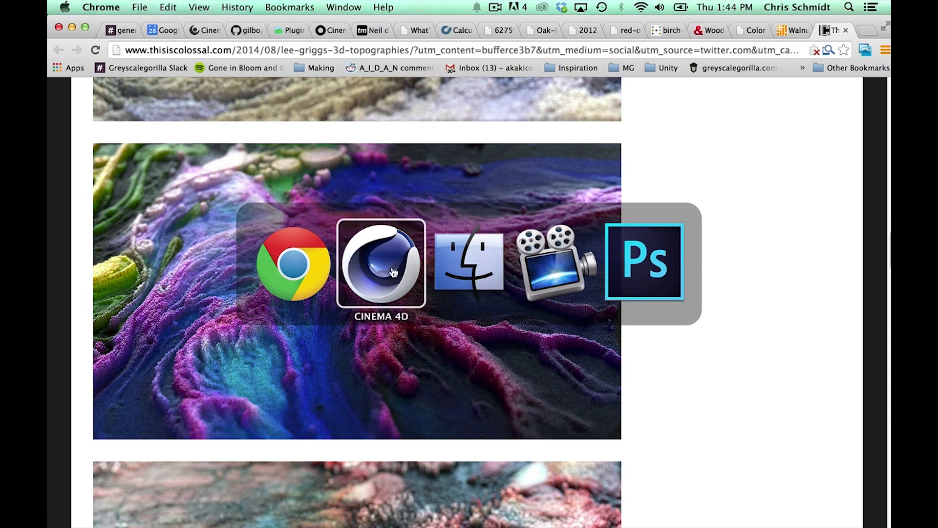
{"action": "left_click", "coordinate": [317, 255]}
{"action": "key", "text": "super+Tab"}
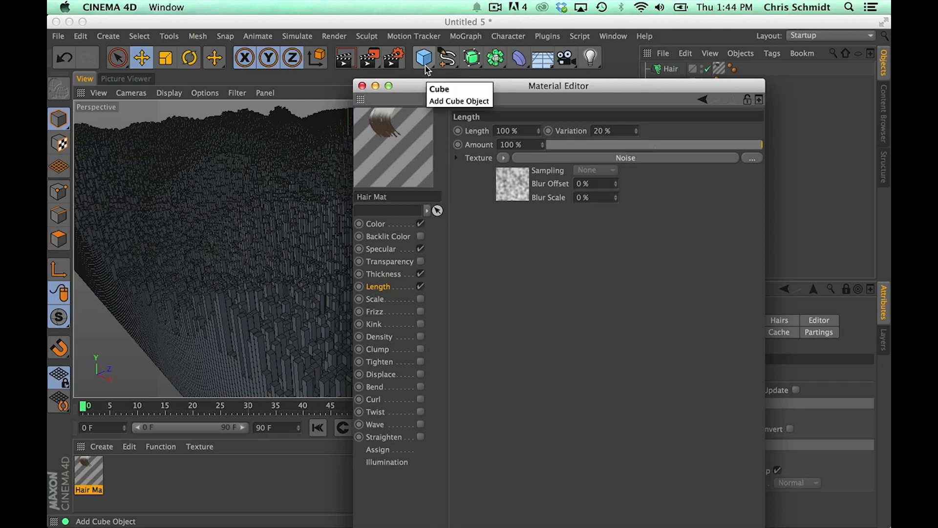
{"action": "left_click_drag", "start_coordinate": [416, 94], "coordinate": [453, 159]}
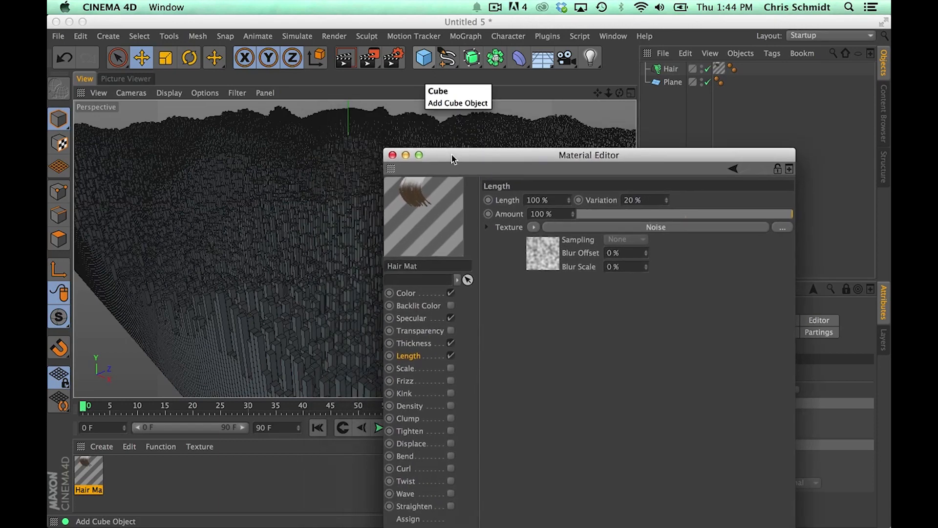
Switch to Finder and preview the [3]Nebula.jpg render at large size
{"action": "key", "text": "super+Tab"}
{"action": "key", "text": "super+Tab"}
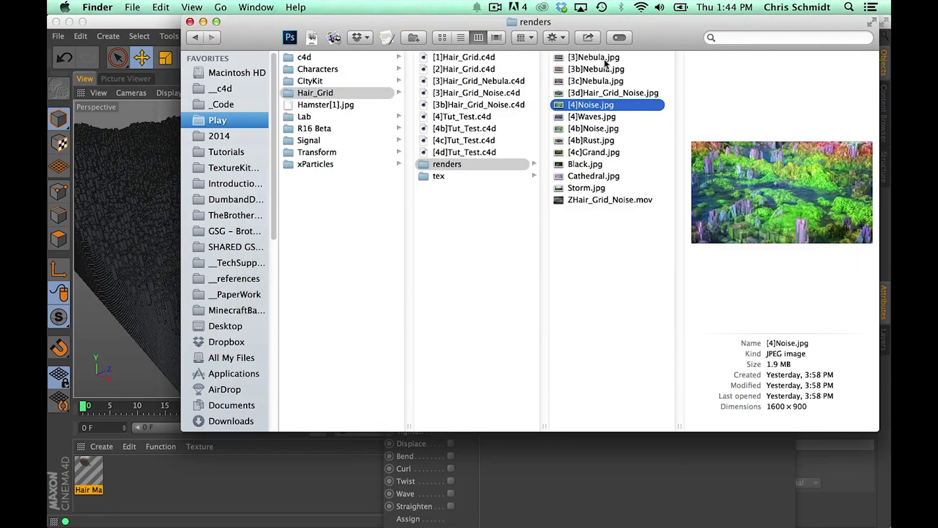
{"action": "left_click", "coordinate": [596, 60]}
{"action": "key", "text": "space"}
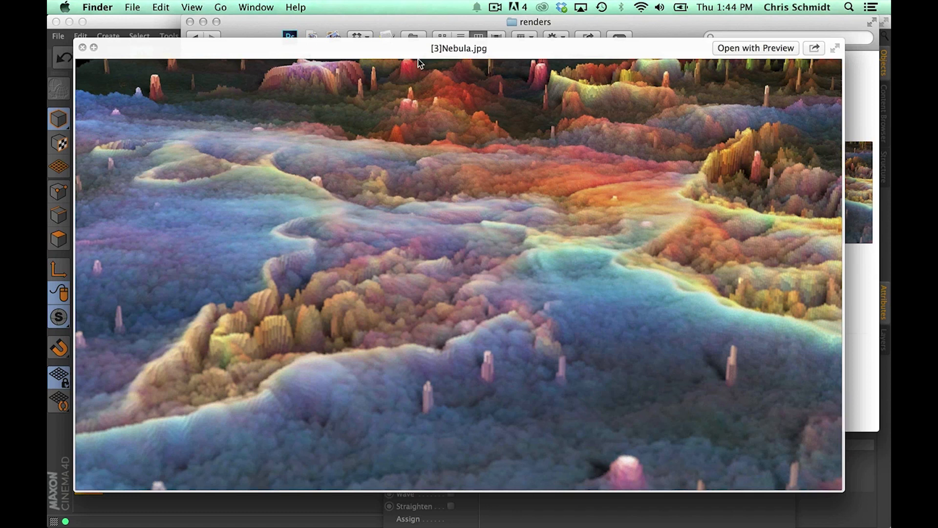
{"action": "key", "text": "space"}
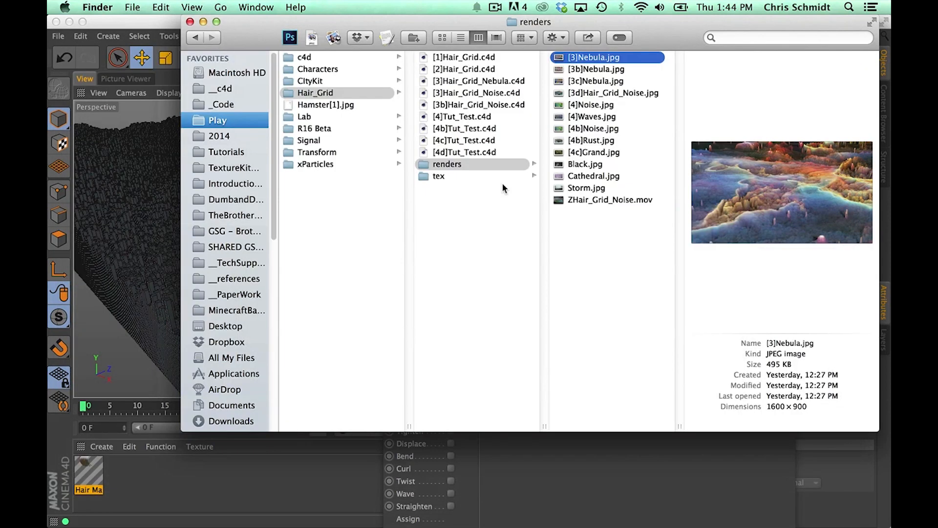
Switch to Photoshop, collapse the Properties panel, and view the IMG_7442.JPG, IMG_7228.jpg, Winter.jpg and Cereal.jpg source photos
{"action": "key", "text": "super+Tab"}
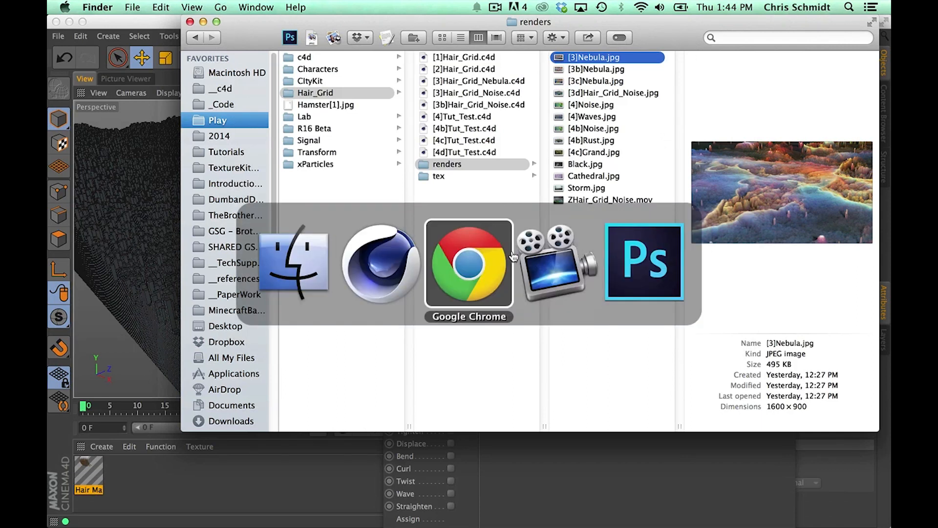
{"action": "left_click", "coordinate": [627, 259]}
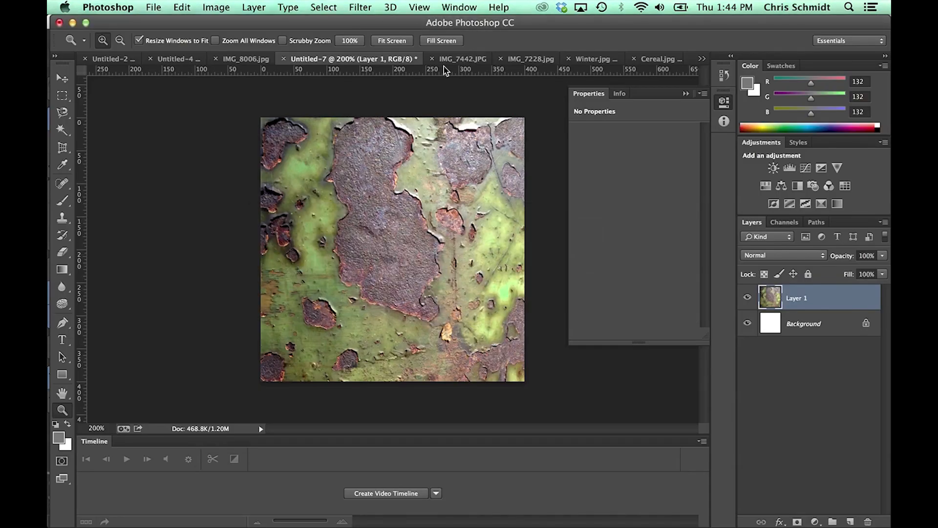
{"action": "left_click", "coordinate": [460, 59]}
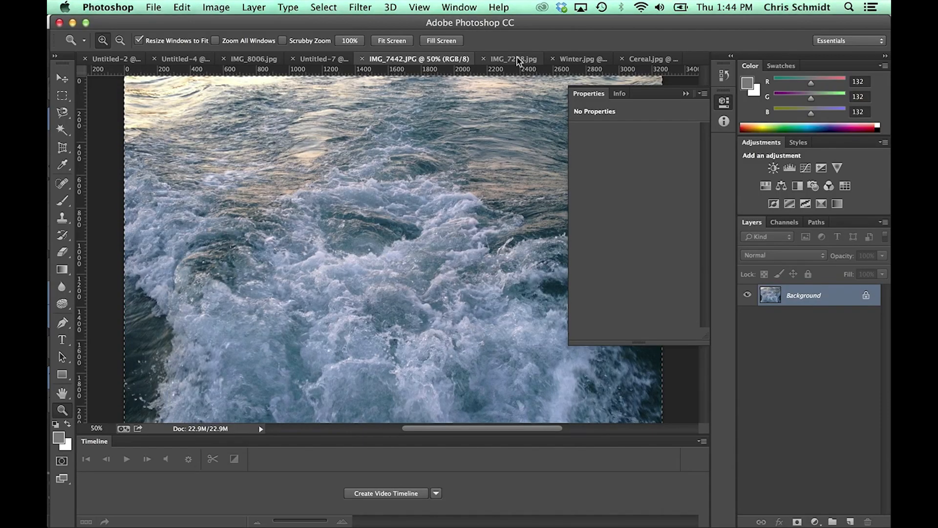
{"action": "left_click", "coordinate": [686, 94]}
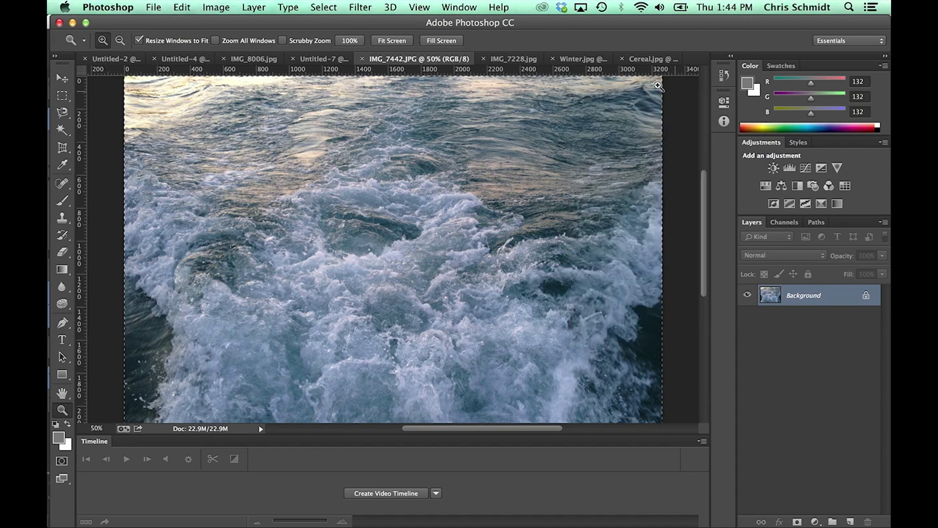
{"action": "left_click", "coordinate": [497, 59]}
{"action": "left_click", "coordinate": [573, 59]}
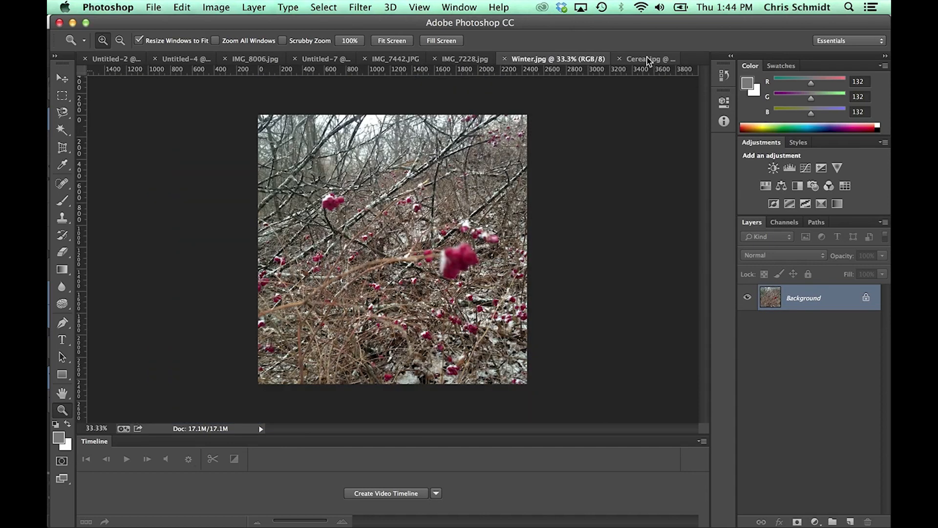
{"action": "left_click", "coordinate": [649, 59]}
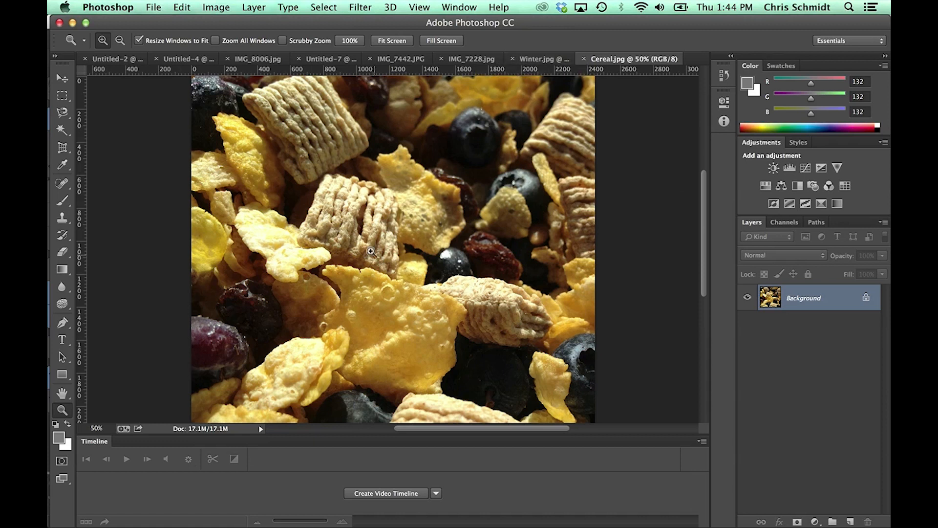
Switch to Finder and preview the [4c]Grand.jpg render at large size
{"action": "key", "text": "super+Tab"}
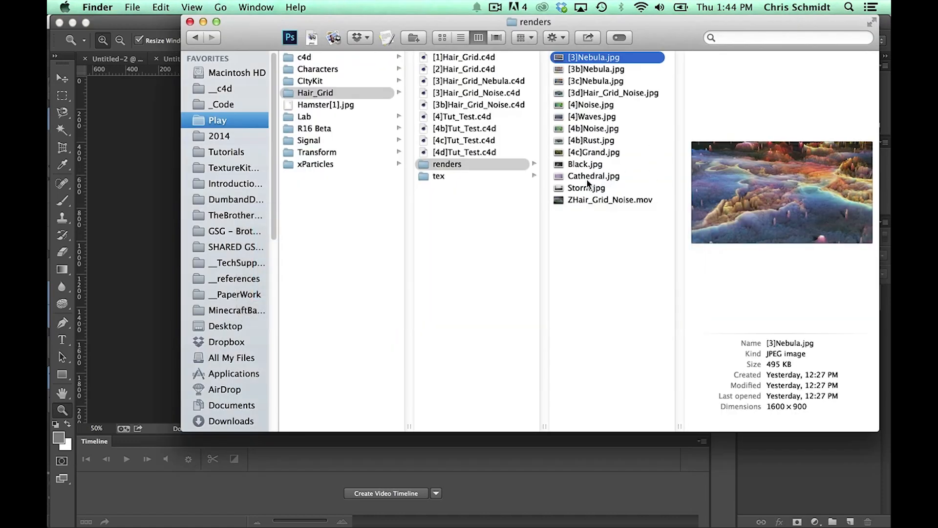
{"action": "left_click", "coordinate": [593, 152]}
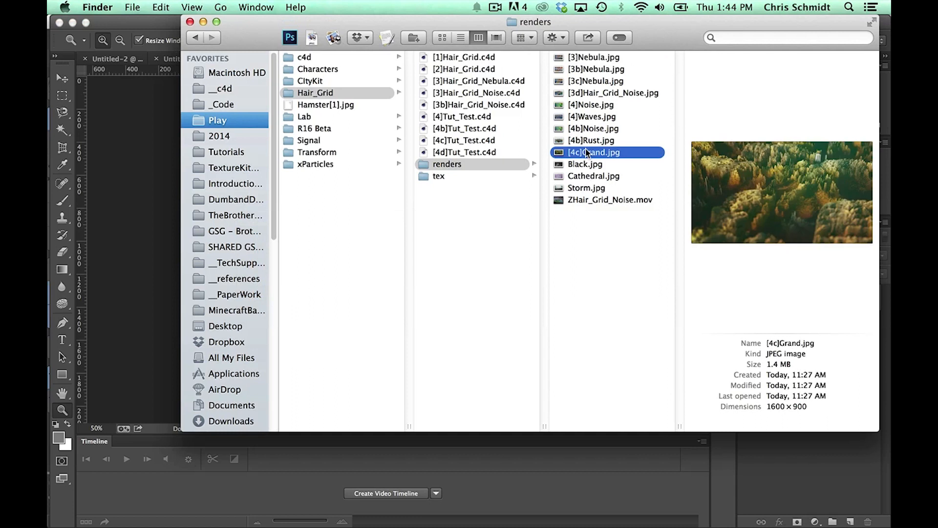
{"action": "key", "text": "space"}
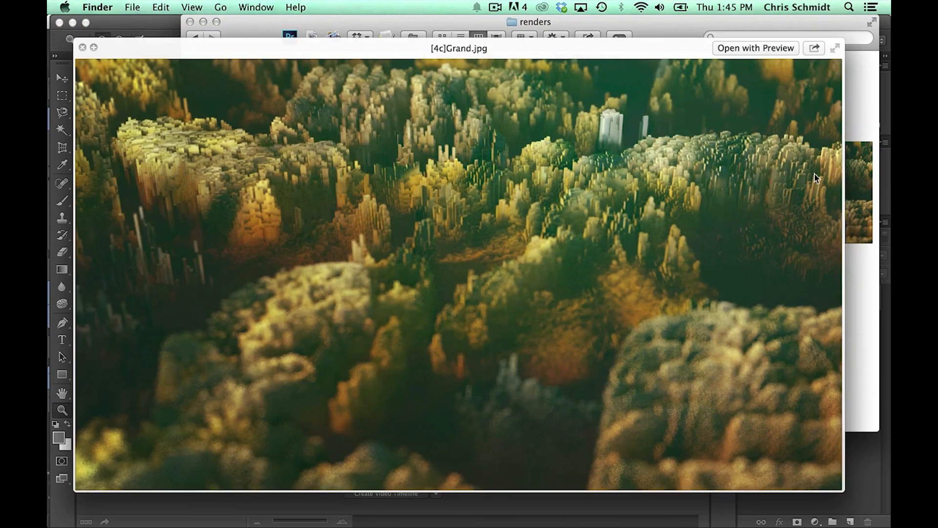
{"action": "key", "text": "space"}
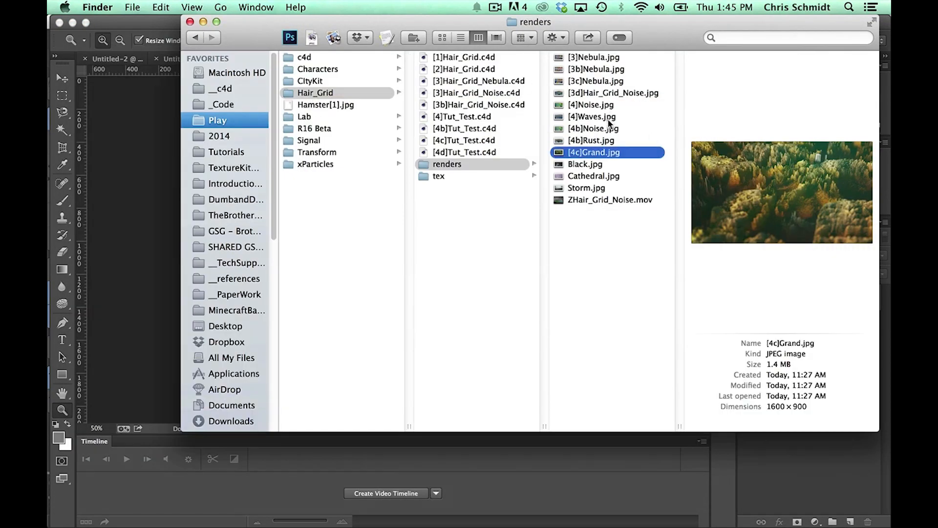
Switch to Photoshop and go back through the open photos to the Untitled-7 rusted paint image
{"action": "left_click", "coordinate": [155, 31]}
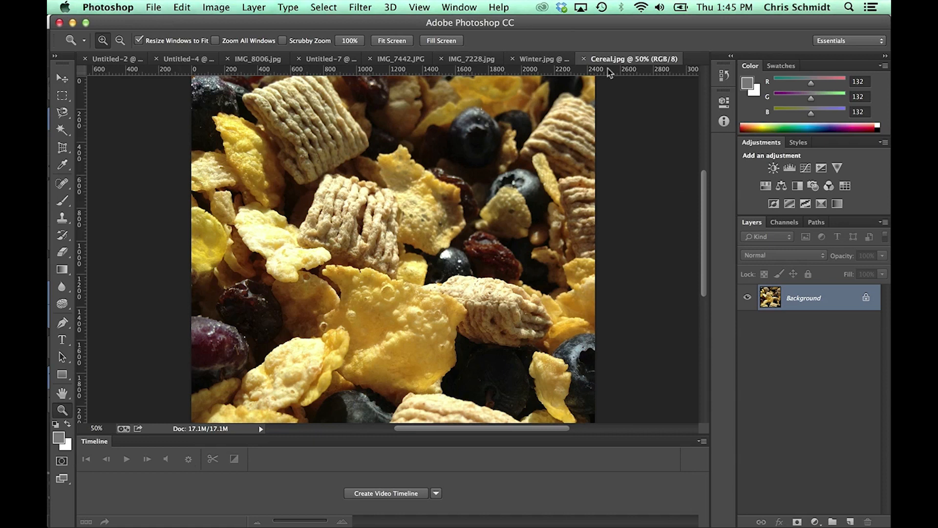
{"action": "left_click", "coordinate": [470, 59]}
{"action": "left_click", "coordinate": [391, 59]}
{"action": "left_click", "coordinate": [321, 59]}
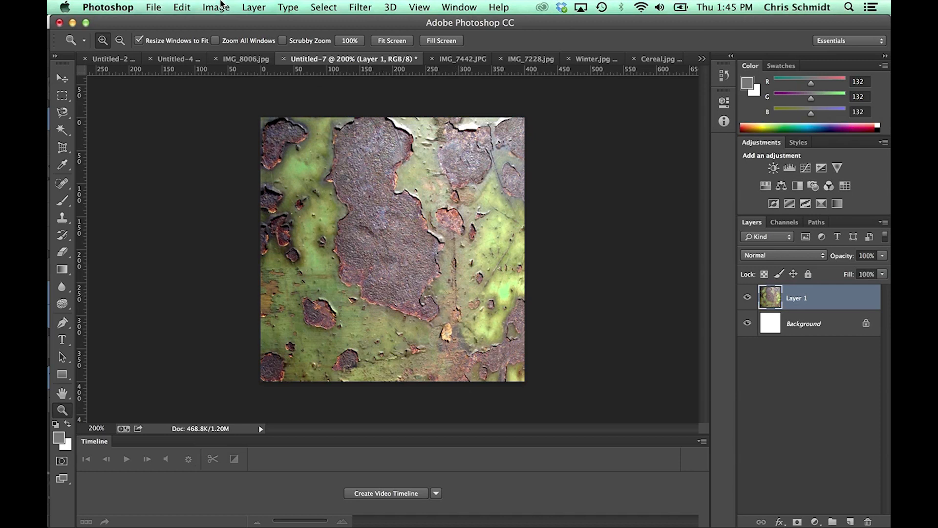
{"action": "left_click", "coordinate": [224, 10]}
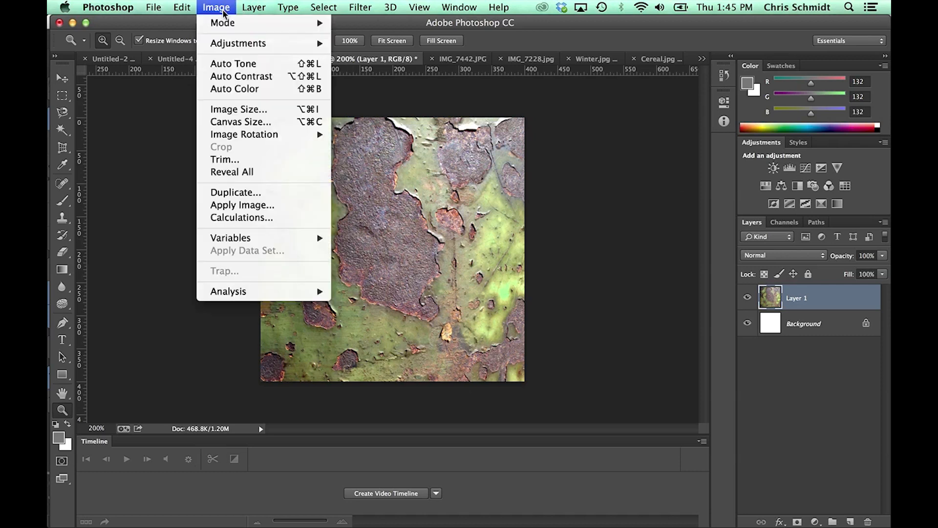
{"action": "mouse_move", "coordinate": [239, 43]}
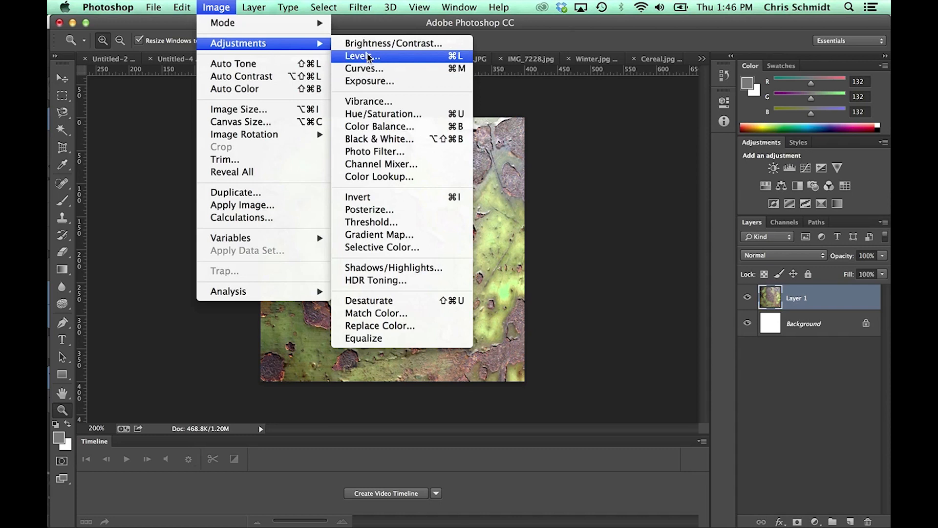
{"action": "key", "text": "super+l"}
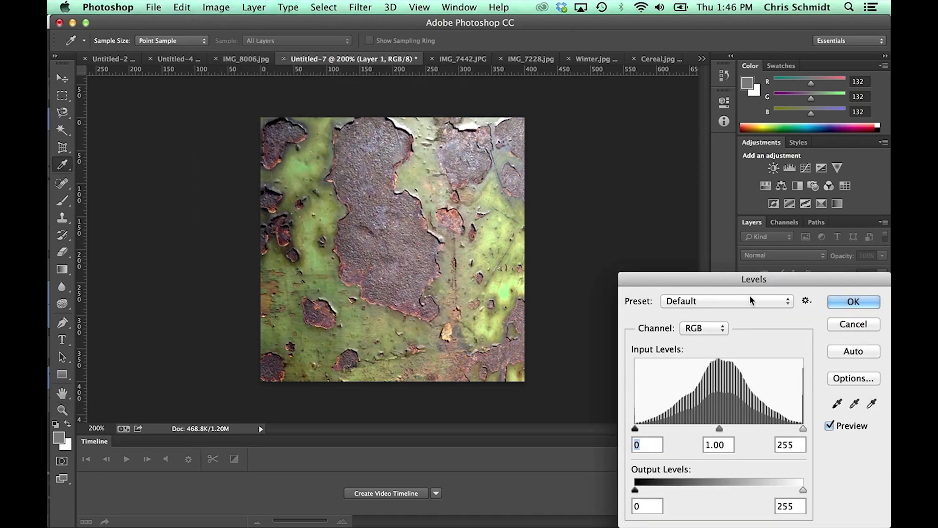
{"action": "left_click_drag", "start_coordinate": [723, 280], "coordinate": [567, 142]}
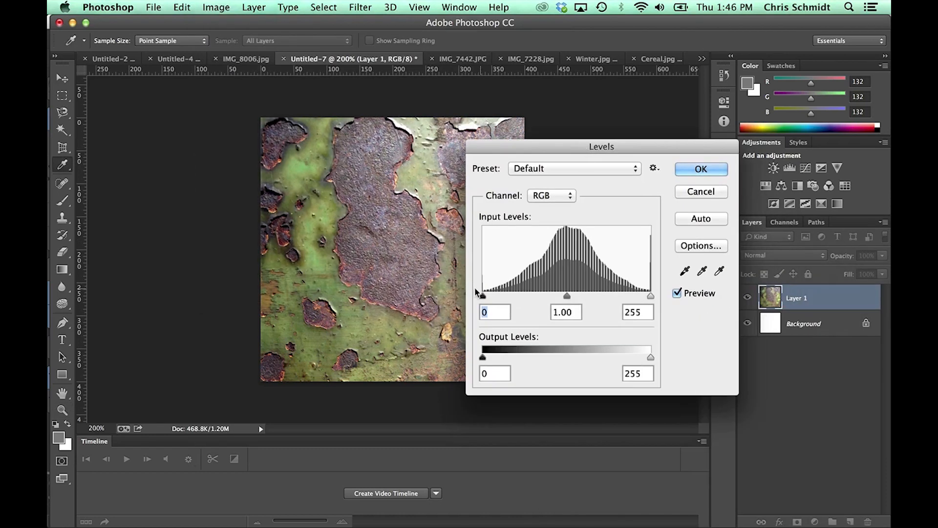
{"action": "left_click", "coordinate": [701, 192]}
{"action": "key", "text": "z"}
Try a Levels adjustment on the IMG_7228.jpg photo with black input 40 and white input 180, and discard it
{"action": "left_click", "coordinate": [531, 58]}
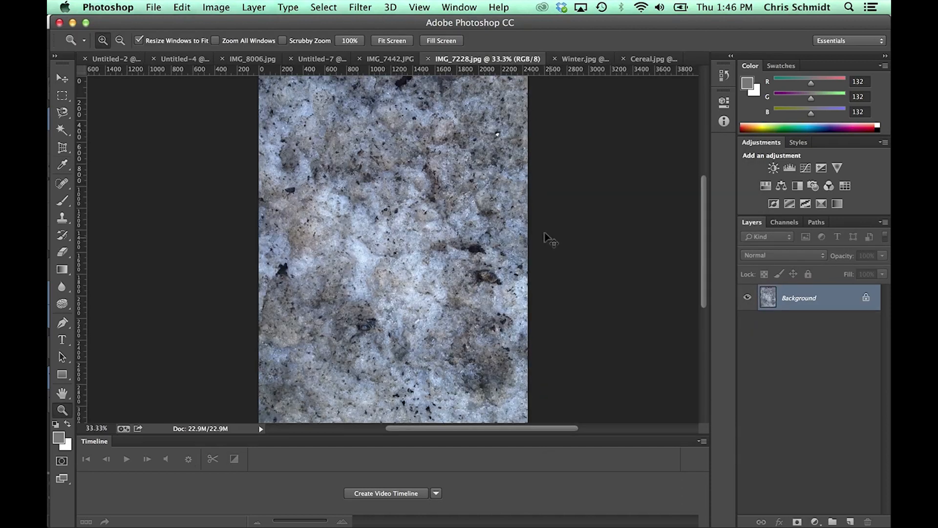
{"action": "key", "text": "super+l"}
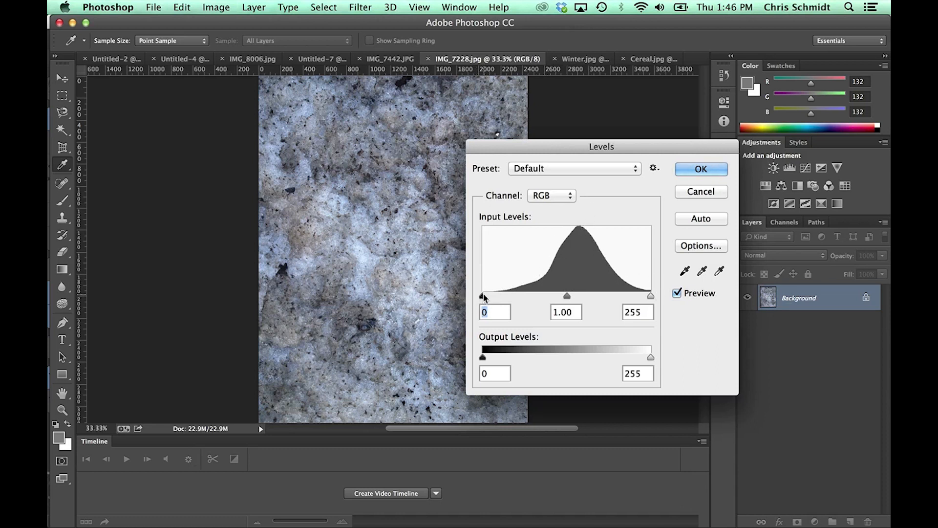
{"action": "left_click_drag", "start_coordinate": [484, 297], "coordinate": [509, 295]}
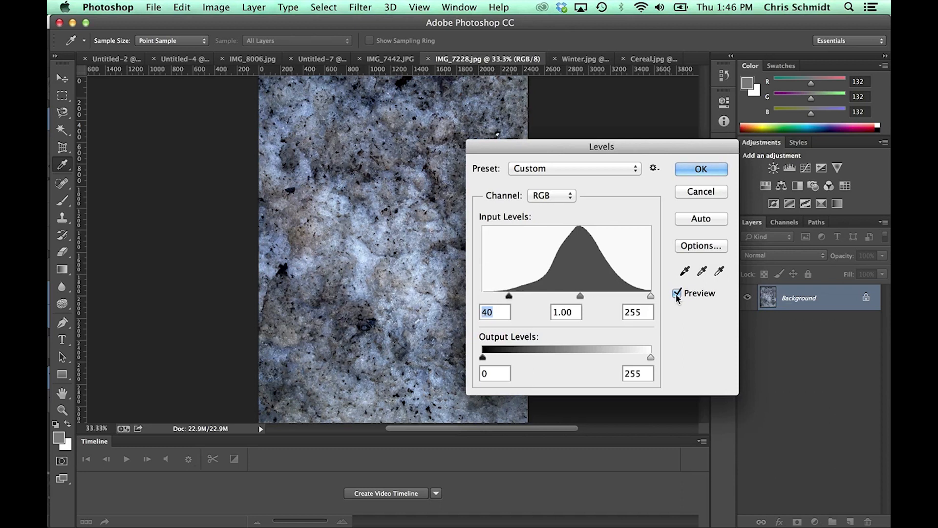
{"action": "left_click_drag", "start_coordinate": [651, 296], "coordinate": [601, 295]}
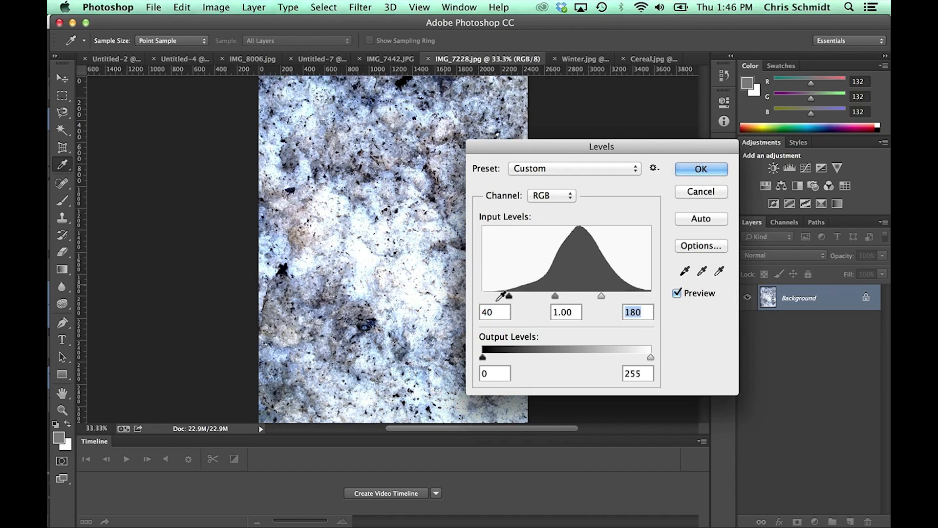
{"action": "left_click_drag", "start_coordinate": [602, 296], "coordinate": [661, 299]}
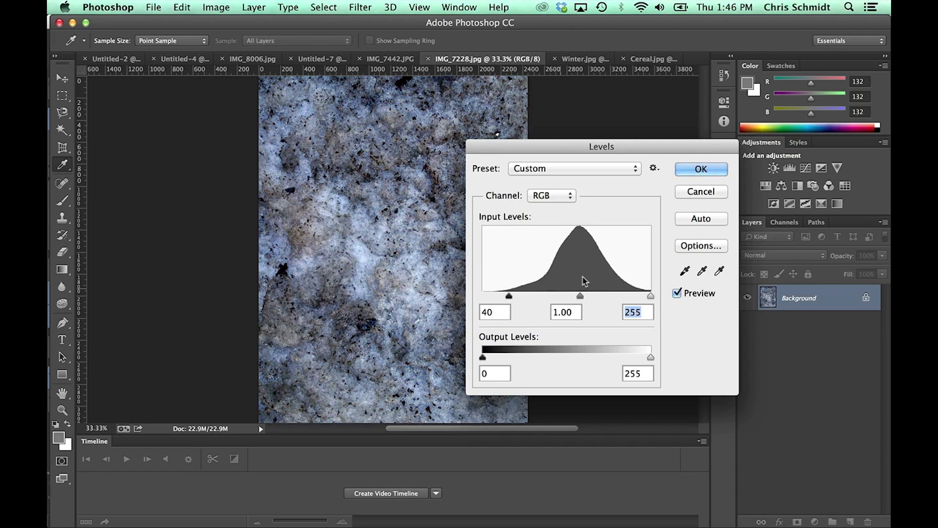
{"action": "left_click", "coordinate": [701, 191]}
{"action": "key", "text": "z"}
Try a Levels adjustment on the IMG_8006.jpg rusted paint photo with black input 24 and white input 210, and discard it
{"action": "left_click", "coordinate": [254, 59]}
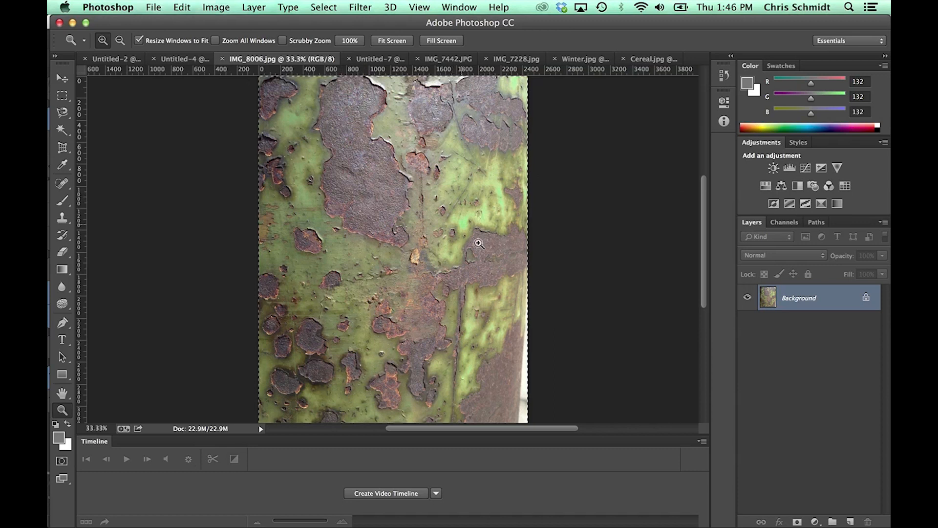
{"action": "key", "text": "super+l"}
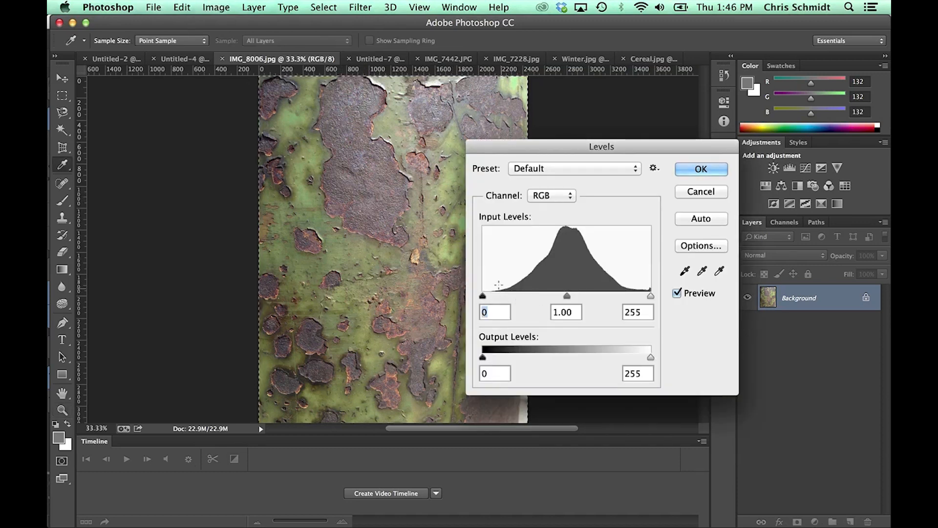
{"action": "left_click_drag", "start_coordinate": [484, 296], "coordinate": [498, 296]}
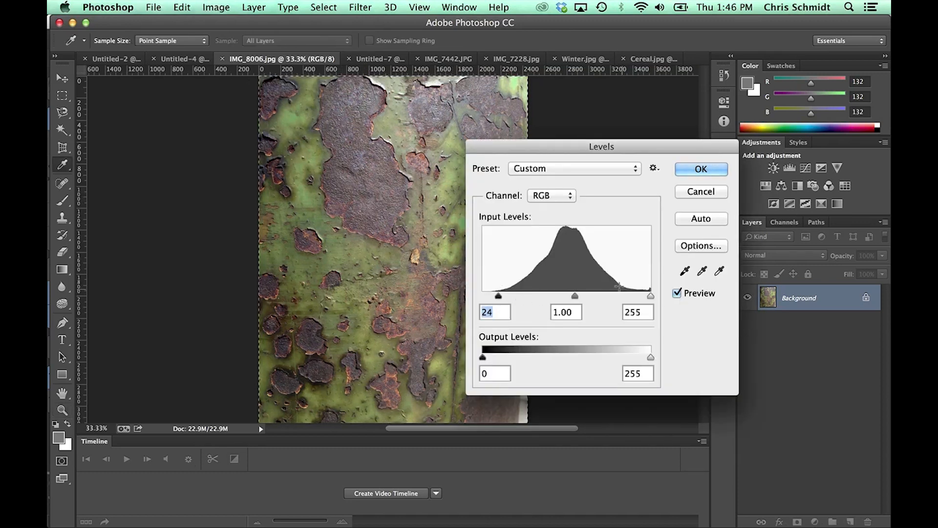
{"action": "left_click_drag", "start_coordinate": [651, 296], "coordinate": [622, 297]}
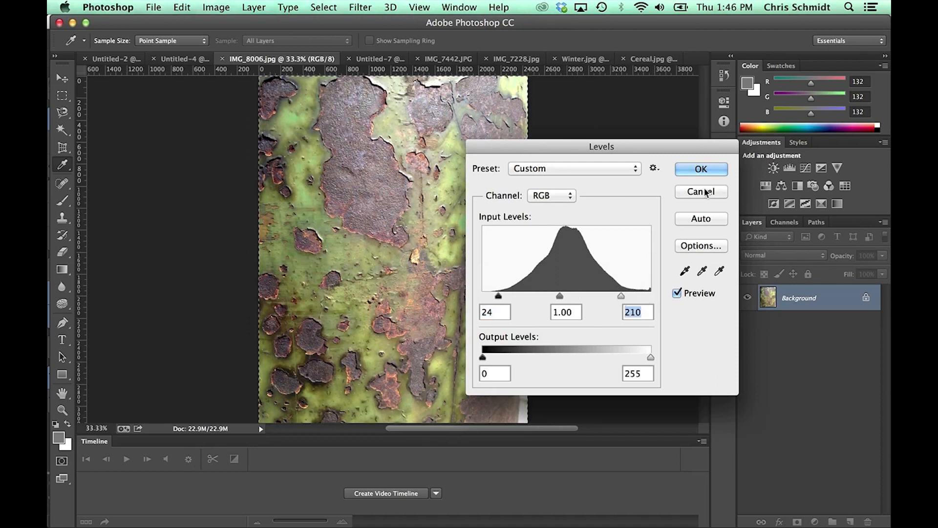
{"action": "left_click", "coordinate": [706, 192]}
{"action": "key", "text": "z"}
View the IMG_7442.JPG photo, and apply a Perspective Crop at the full canvas bounds of the Untitled-7 image
{"action": "left_click", "coordinate": [448, 59]}
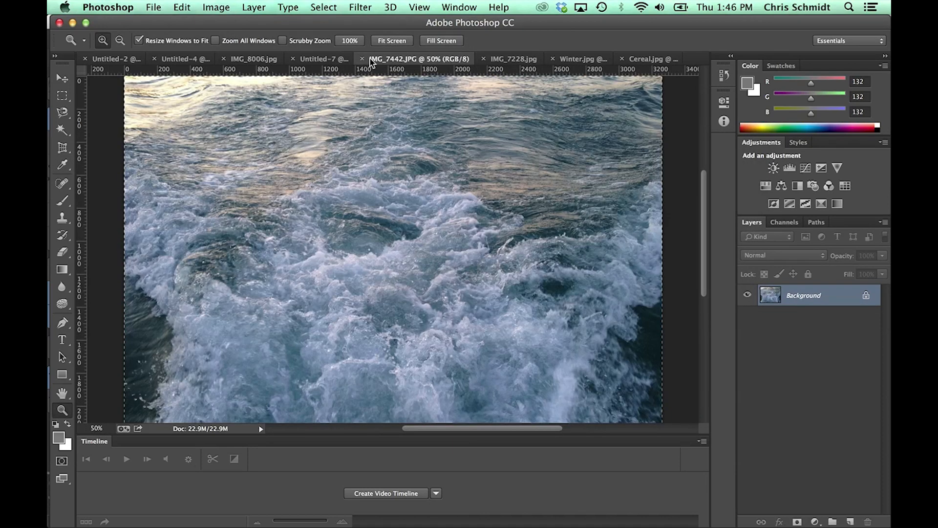
{"action": "left_click", "coordinate": [323, 59]}
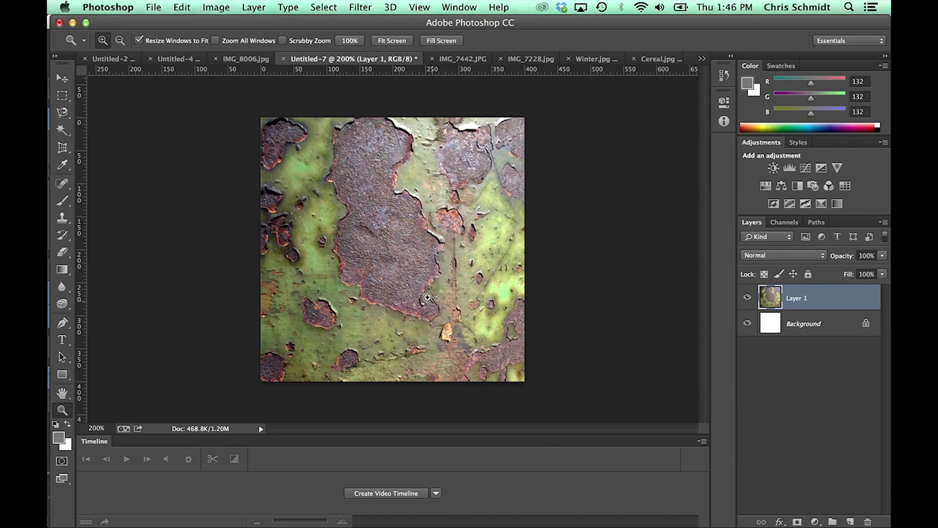
{"action": "key", "text": "c"}
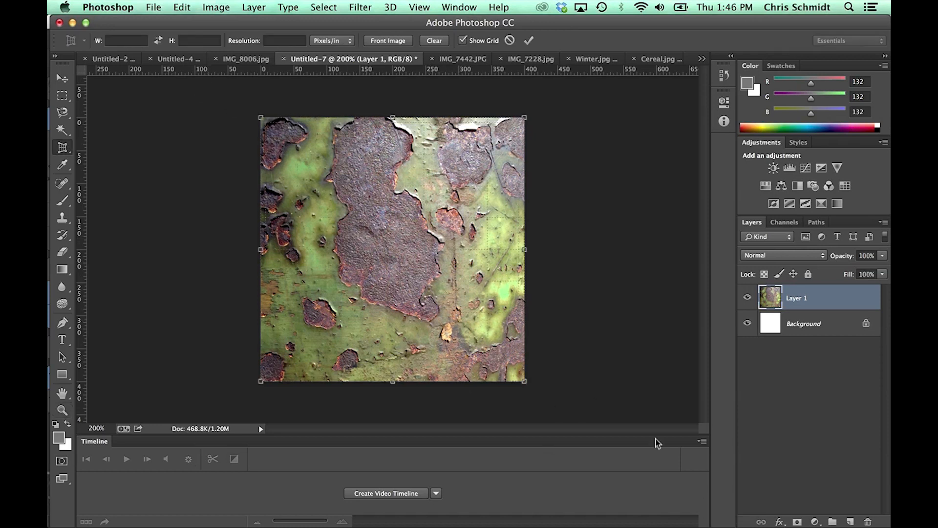
{"action": "key", "text": "Return"}
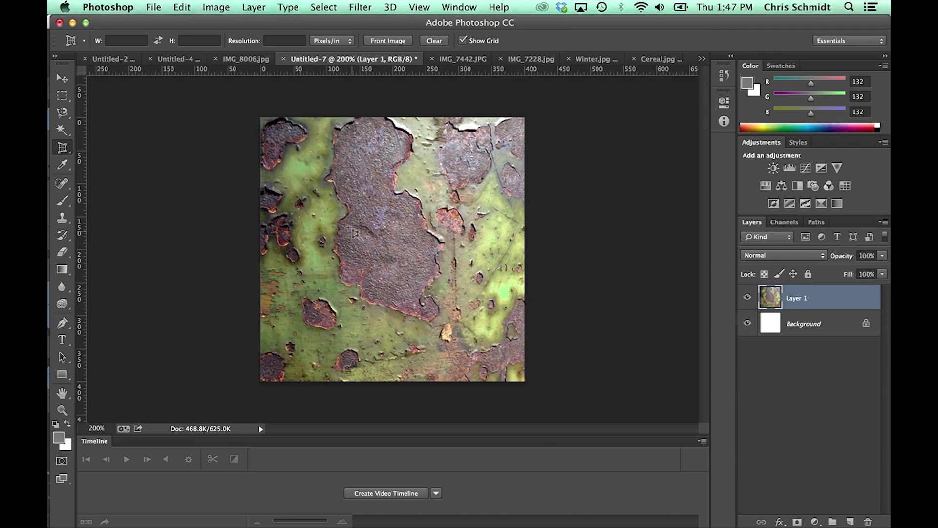
Check the Untitled-7 image's size in pixels without resizing it, and view the IMG_7442.JPG photo
{"action": "left_click", "coordinate": [216, 7]}
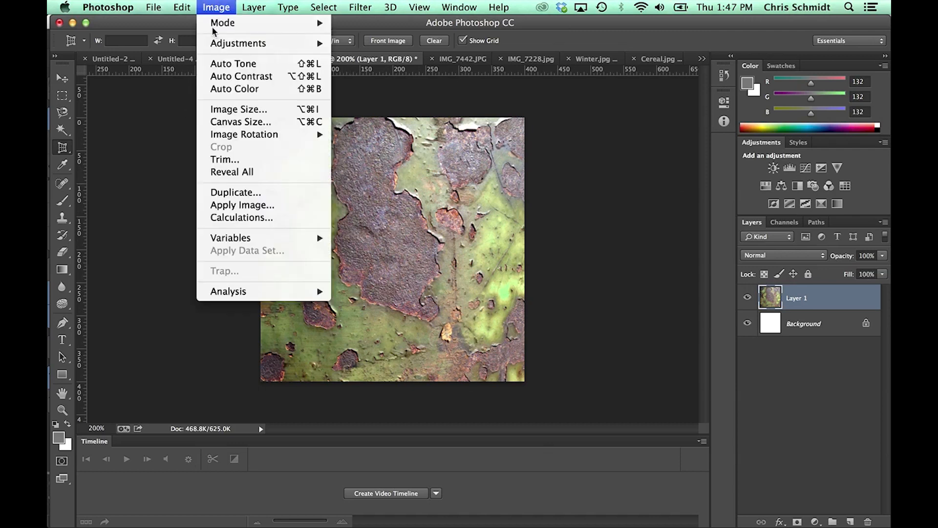
{"action": "left_click", "coordinate": [246, 109]}
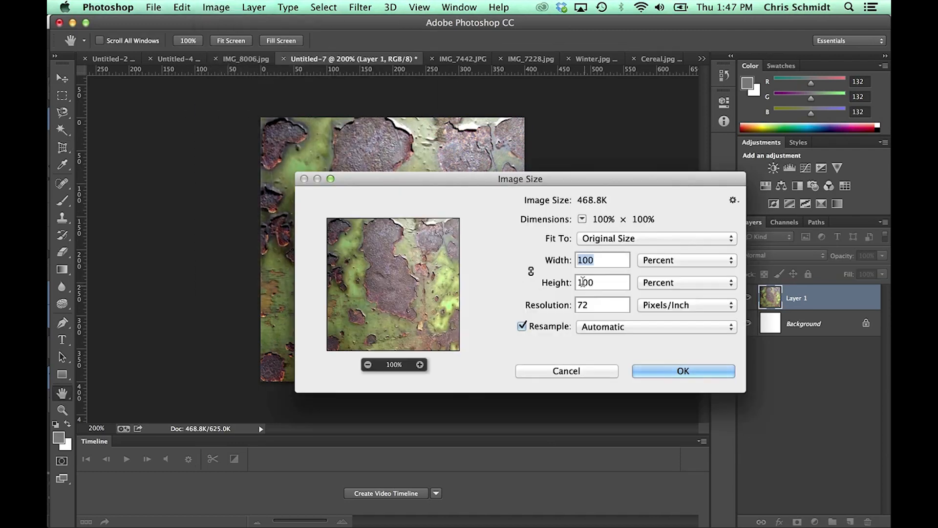
{"action": "left_click", "coordinate": [677, 261]}
{"action": "left_click", "coordinate": [657, 272]}
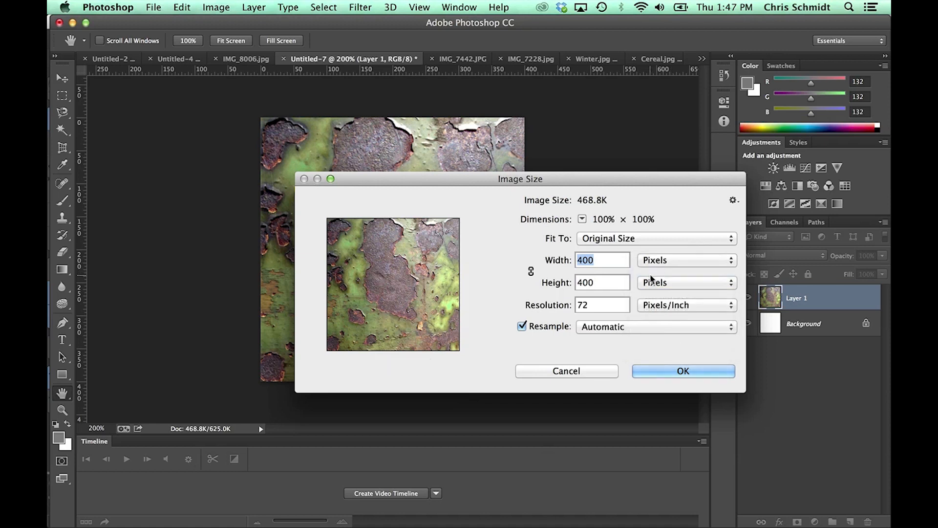
{"action": "left_click", "coordinate": [606, 372]}
{"action": "key", "text": "c"}
{"action": "left_click", "coordinate": [463, 59]}
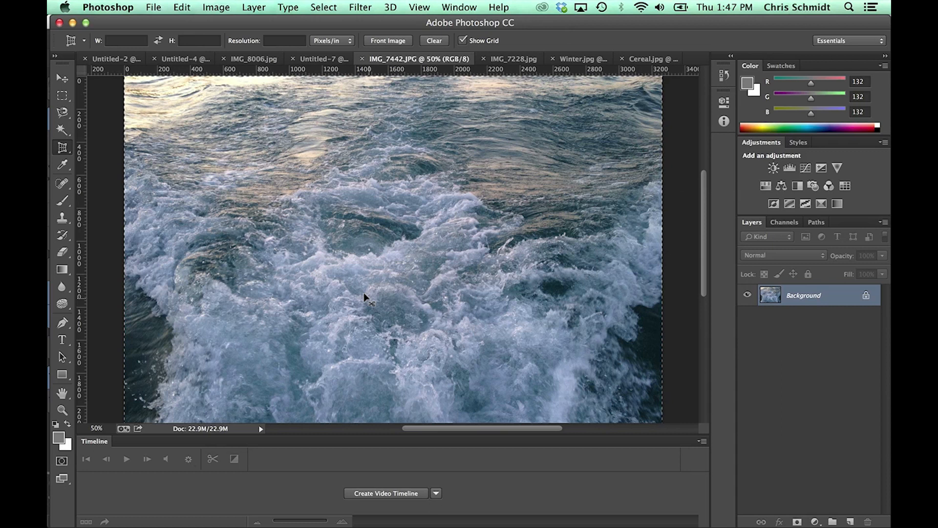
Switch to CINEMA 4D and save the scene as [1]Tutorial.c4d in the Hair_Grid folder
{"action": "key", "text": "super+Tab"}
{"action": "key", "text": "super+Tab"}
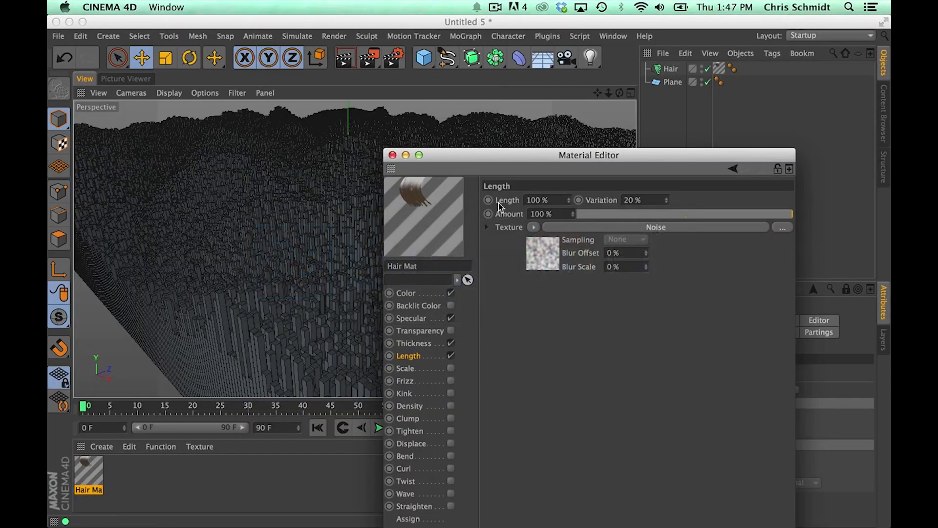
{"action": "left_click_drag", "start_coordinate": [535, 156], "coordinate": [439, 109]}
{"action": "left_click", "coordinate": [643, 45]}
{"action": "key", "text": "super+s"}
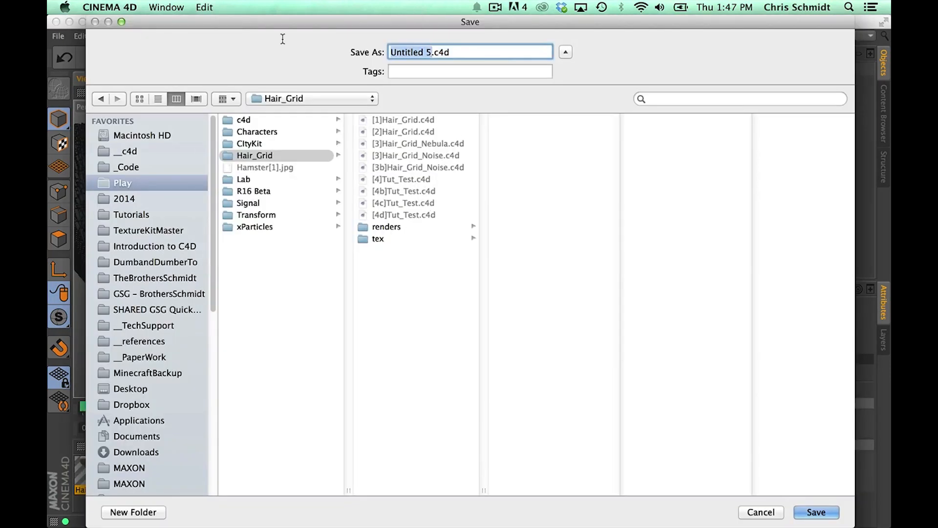
{"action": "type", "text": "[1"}
{"action": "type", "text": "]Tutorial"}
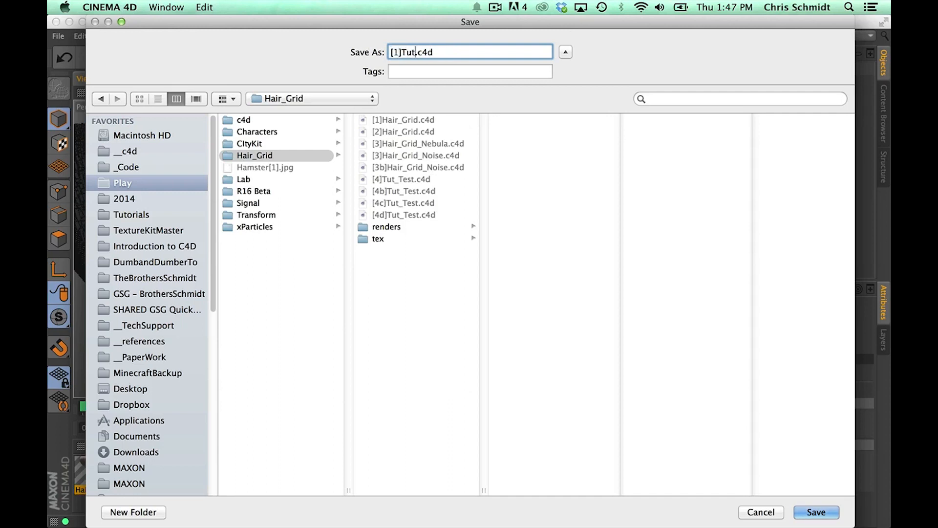
{"action": "key", "text": "Return"}
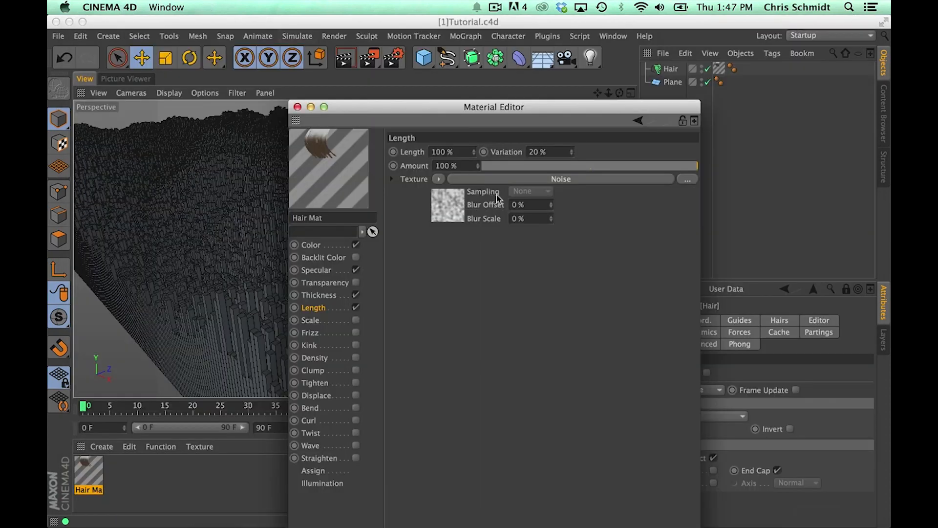
Replace the hair material's Length texture with Rust.jpg from the tex folder and inspect the columns' heights
{"action": "left_click", "coordinate": [687, 179]}
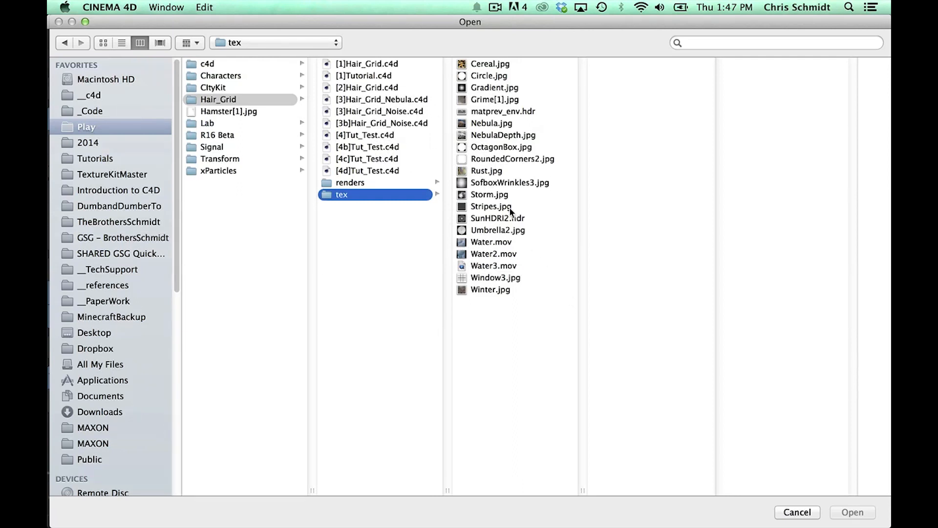
{"action": "left_click", "coordinate": [482, 175]}
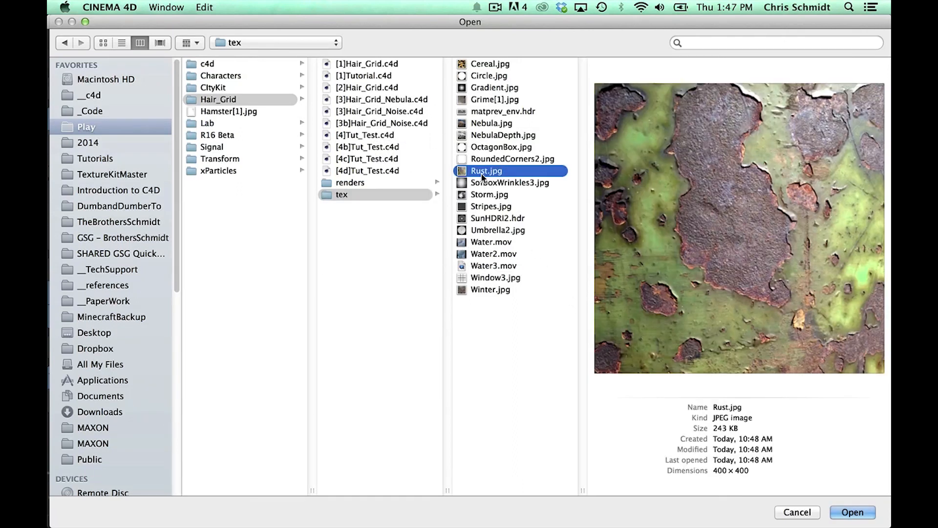
{"action": "left_click", "coordinate": [853, 512]}
{"action": "left_click_drag", "start_coordinate": [404, 110], "coordinate": [608, 181]}
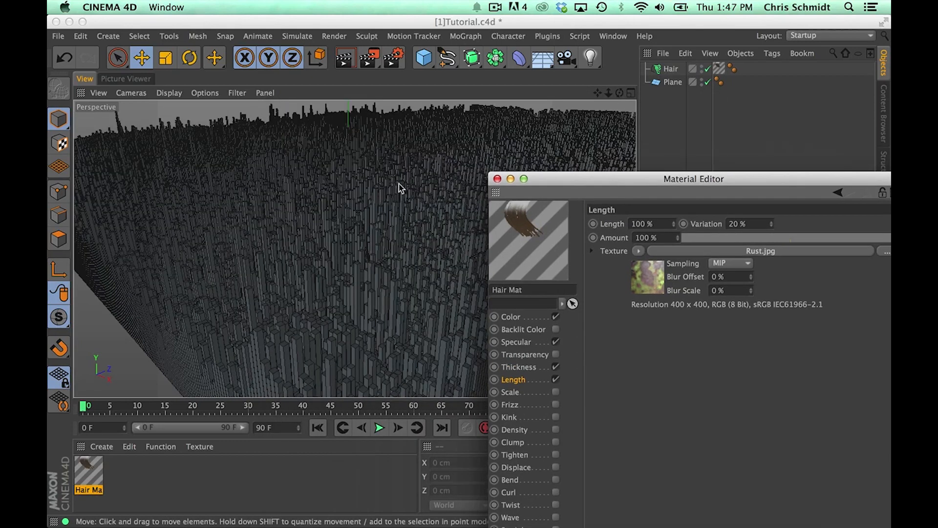
{"action": "left_click_drag", "start_coordinate": [282, 225], "coordinate": [191, 223], "text": "alt"}
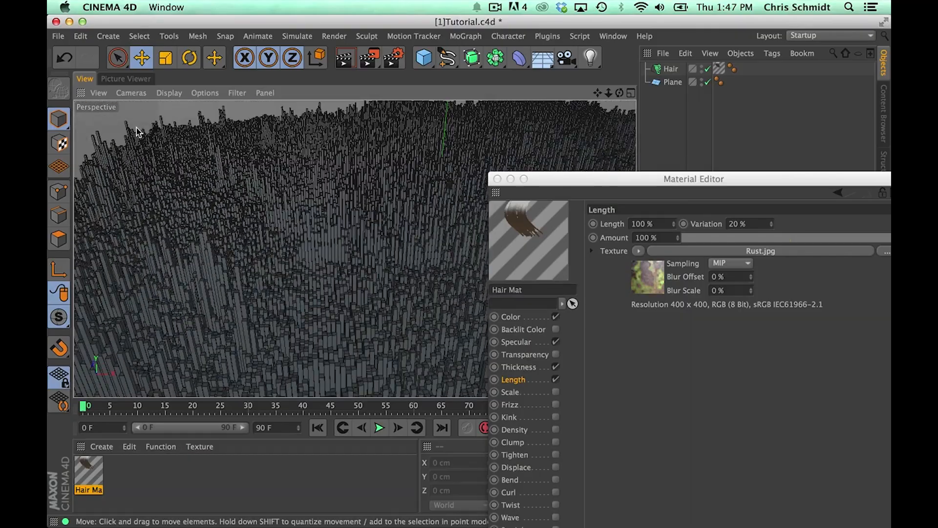
{"action": "left_click_drag", "start_coordinate": [193, 277], "coordinate": [287, 272], "text": "alt"}
{"action": "mouse_move", "coordinate": [355, 250]}
{"action": "left_mouse_down", "text": "alt"}
{"action": "mouse_move", "coordinate": [364, 257]}
{"action": "mouse_move", "coordinate": [404, 218]}
{"action": "mouse_move", "coordinate": [383, 260]}
{"action": "mouse_move", "coordinate": [274, 285]}
{"action": "mouse_move", "coordinate": [348, 266]}
{"action": "left_mouse_up", "text": "alt"}
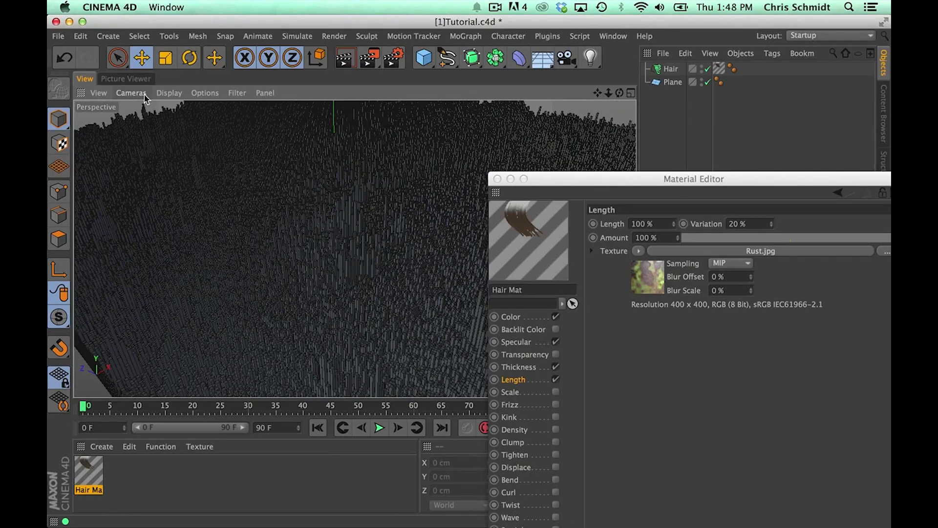
Create a new material with Reflectance disabled and load Rust.jpg from the tex folder as its Color texture
{"action": "double_click", "coordinate": [136, 481]}
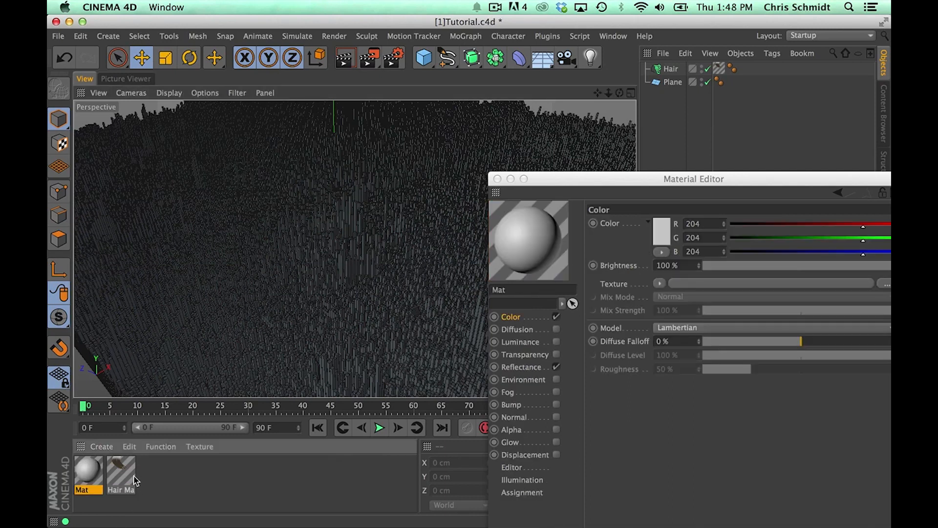
{"action": "left_click", "coordinate": [557, 367]}
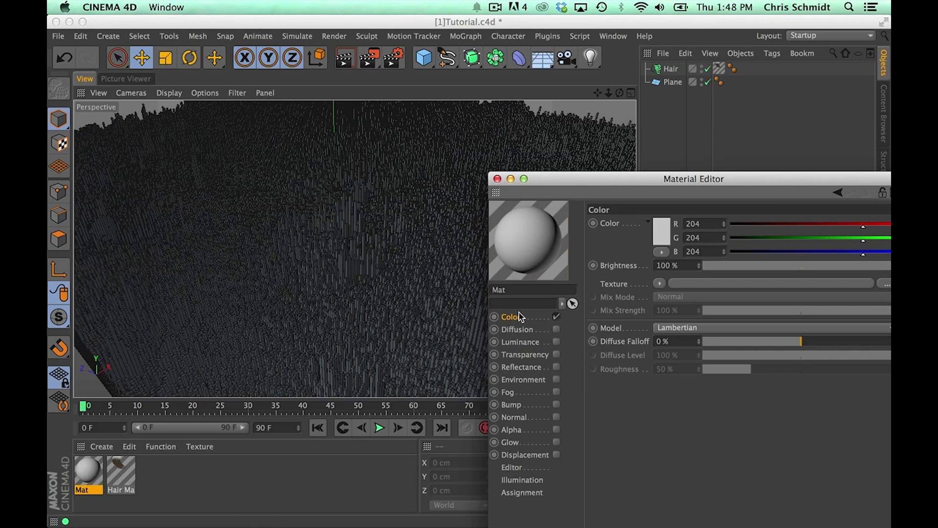
{"action": "left_click_drag", "start_coordinate": [624, 183], "coordinate": [431, 126]}
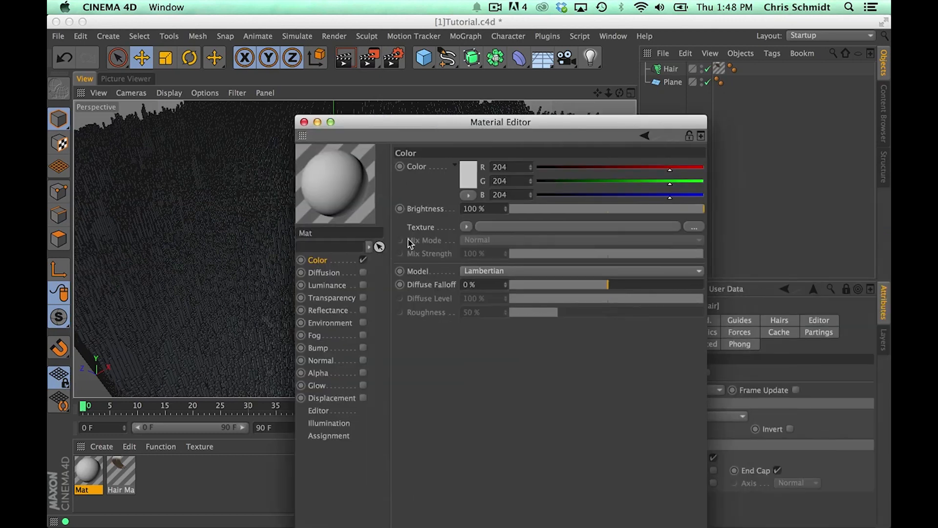
{"action": "left_click", "coordinate": [696, 226]}
{"action": "left_click", "coordinate": [488, 172]}
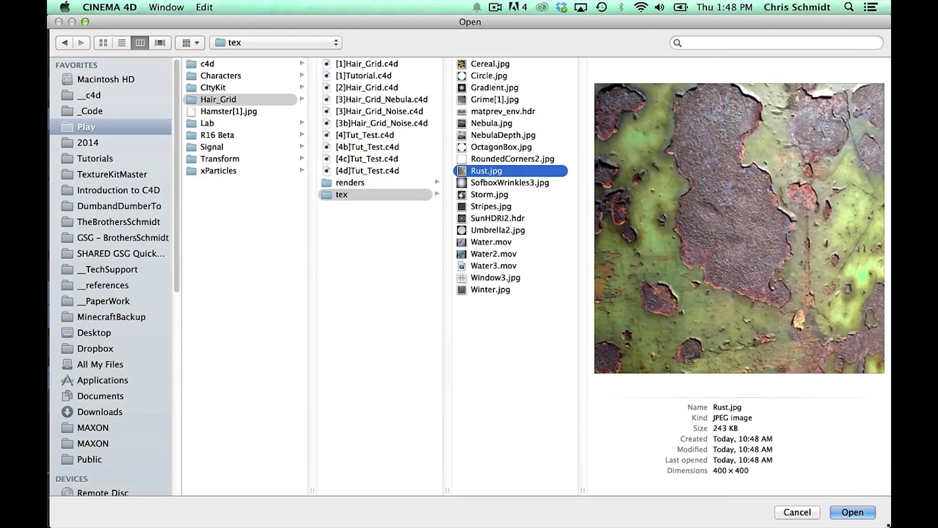
{"action": "key", "text": "Return"}
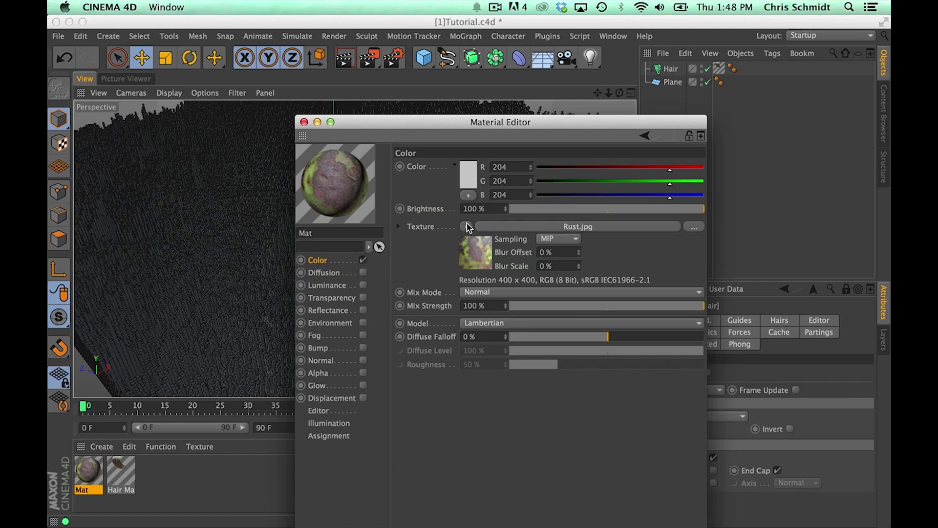
Wrap the new material's Rust.jpg Color texture in a Pixel effect shader and open the shader's properties
{"action": "left_click", "coordinate": [467, 227]}
{"action": "mouse_move", "coordinate": [545, 505]}
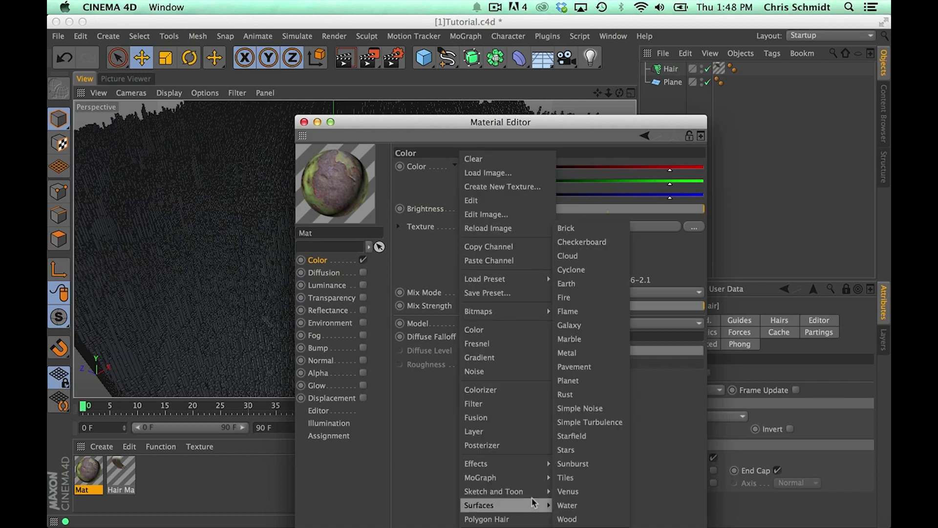
{"action": "mouse_move", "coordinate": [496, 464]}
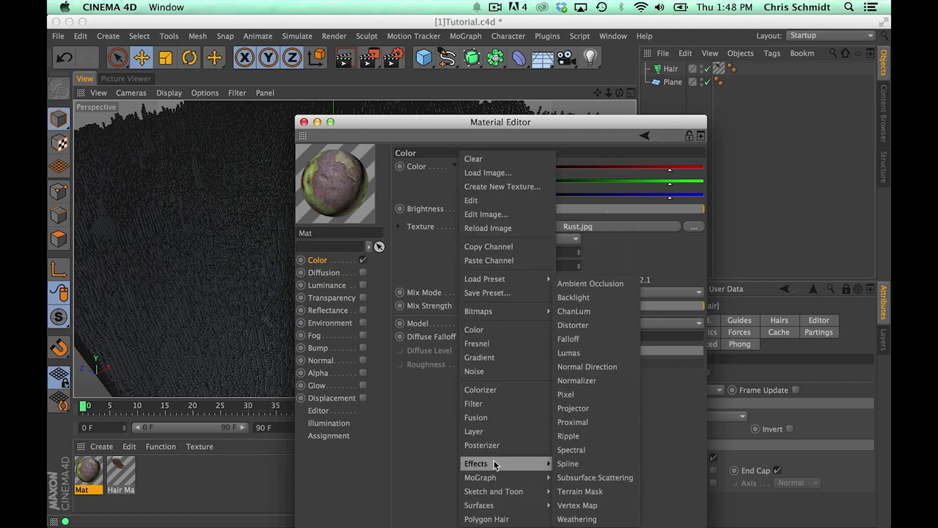
{"action": "left_click", "coordinate": [575, 394]}
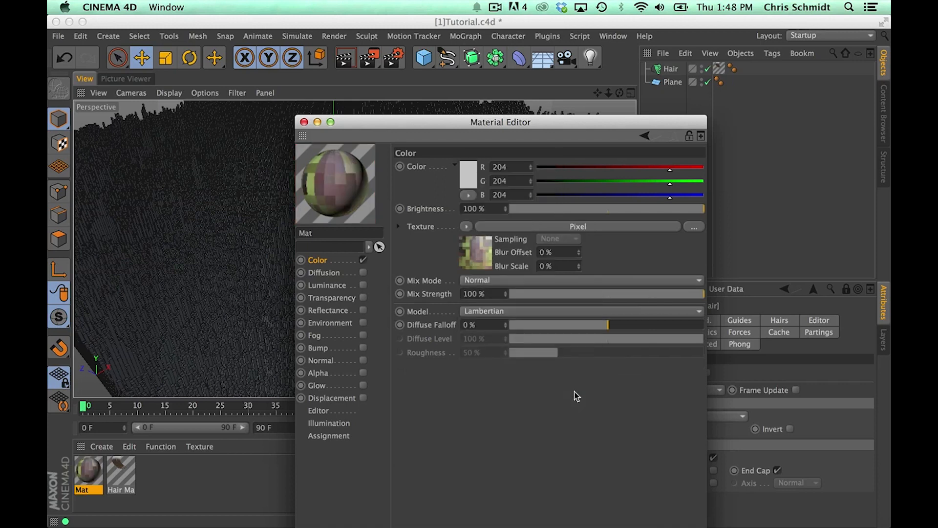
{"action": "left_click", "coordinate": [480, 251]}
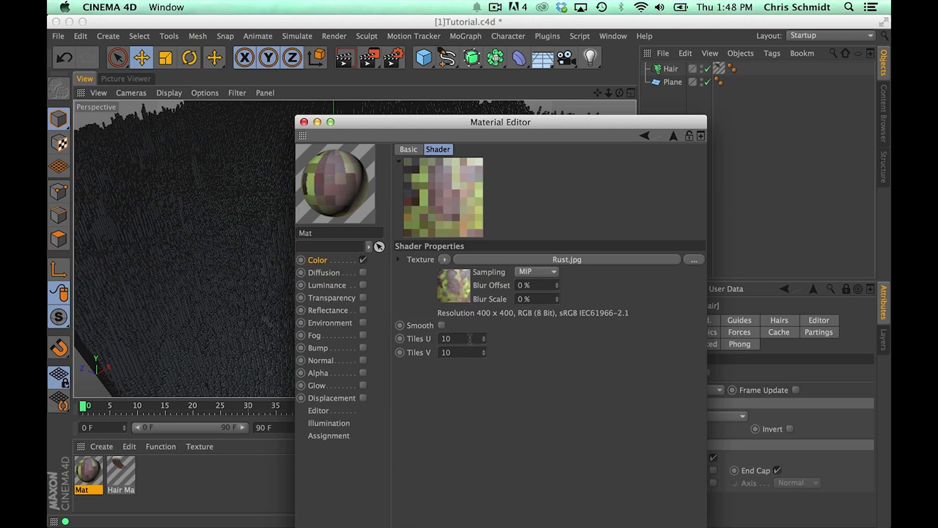
Set the Pixel shader's Tiles U and Tiles V to 400 and compare them with the Plane's segment settings
{"action": "type", "text": "400"}
{"action": "key", "text": "Tab"}
{"action": "type", "text": "400"}
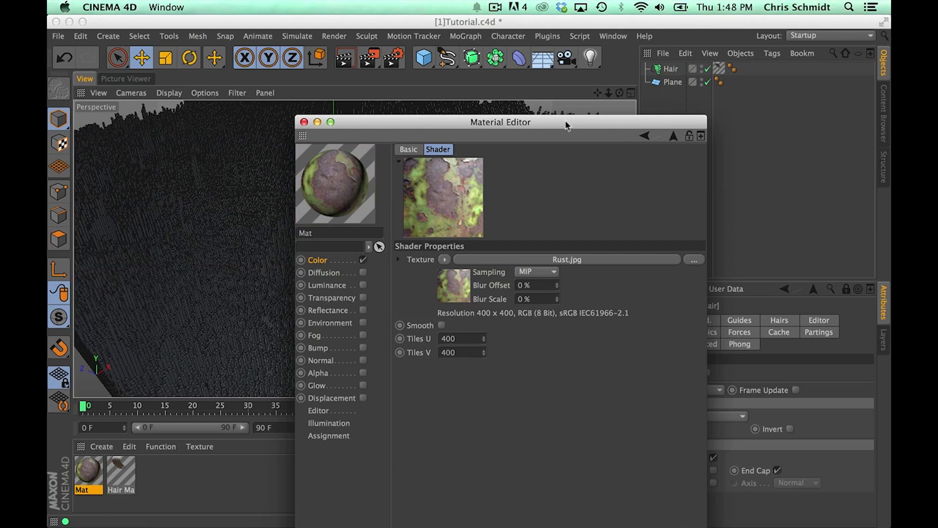
{"action": "left_click_drag", "start_coordinate": [538, 121], "coordinate": [372, 91]}
{"action": "left_click", "coordinate": [712, 490]}
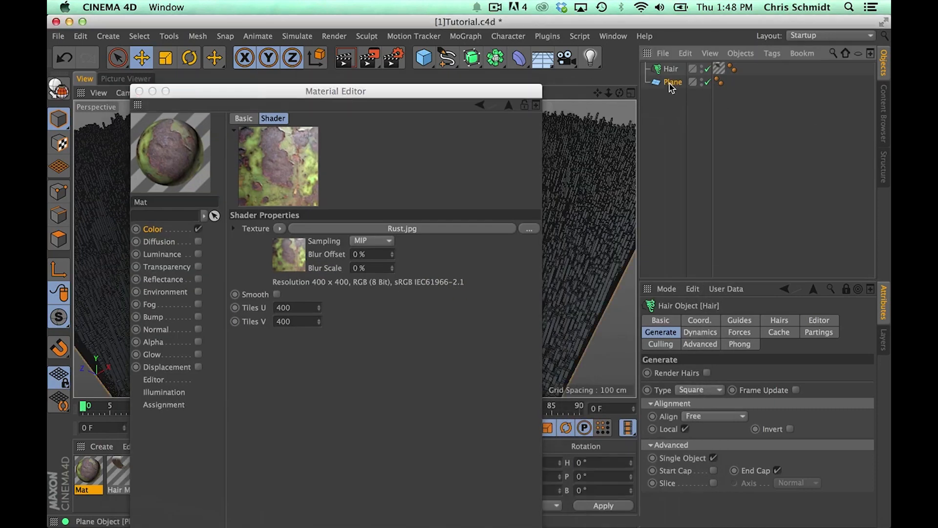
{"action": "left_click", "coordinate": [846, 289]}
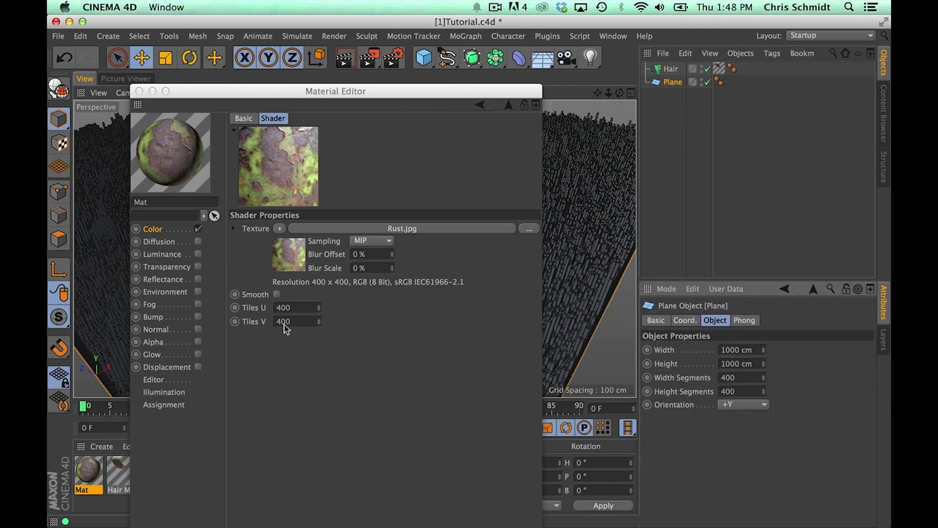
Apply the Mat material to the Hair object and clear the Material Editor away from the view
{"action": "left_click_drag", "start_coordinate": [262, 97], "coordinate": [548, 362]}
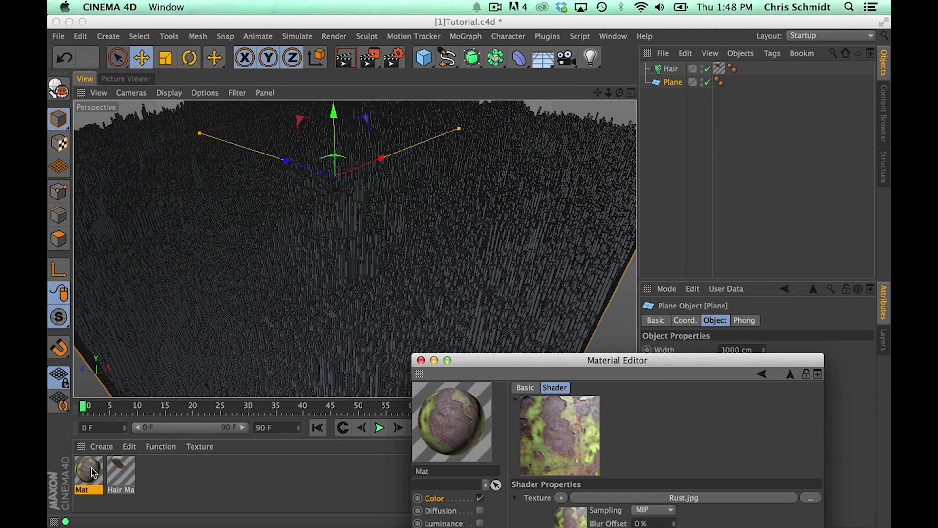
{"action": "left_click_drag", "start_coordinate": [91, 473], "coordinate": [670, 71]}
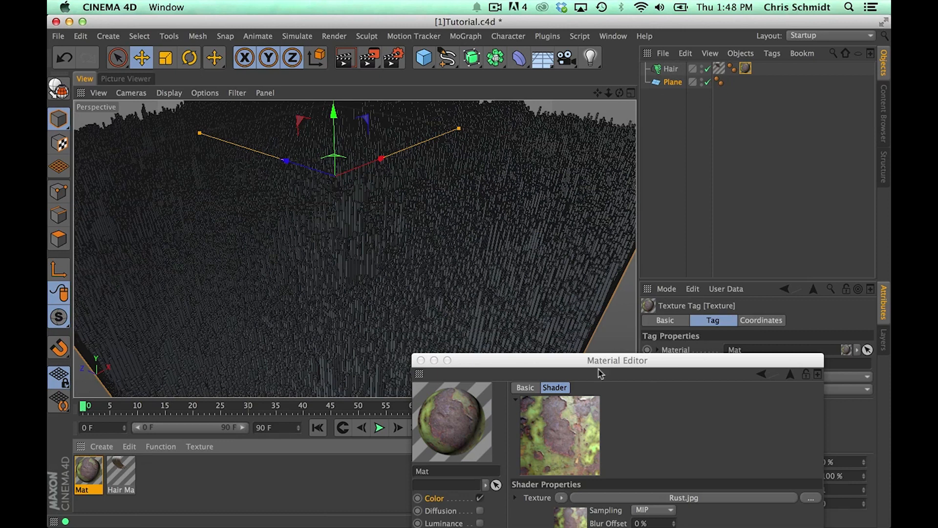
{"action": "left_click_drag", "start_coordinate": [562, 361], "coordinate": [367, 489]}
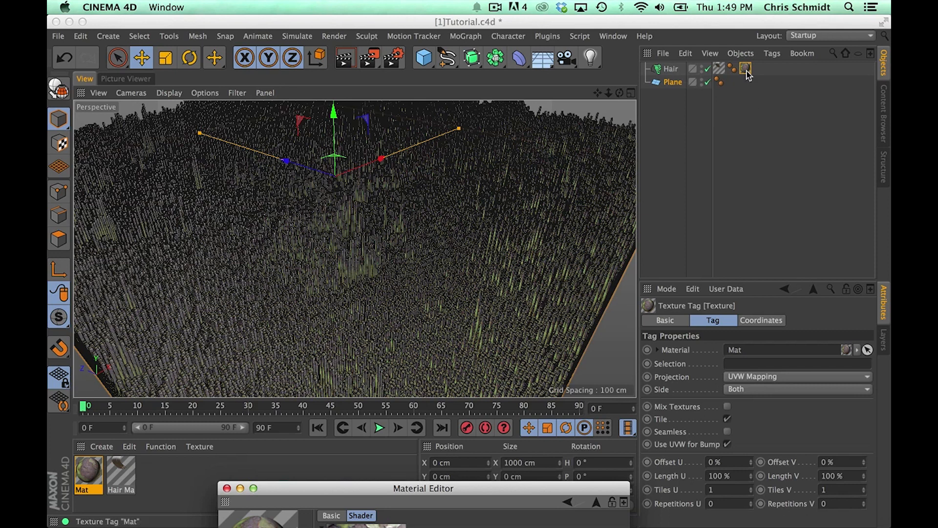
Move the Mat texture tag from the Hair to the Plane and disable the Hair object
{"action": "left_click_drag", "start_coordinate": [745, 68], "coordinate": [717, 86]}
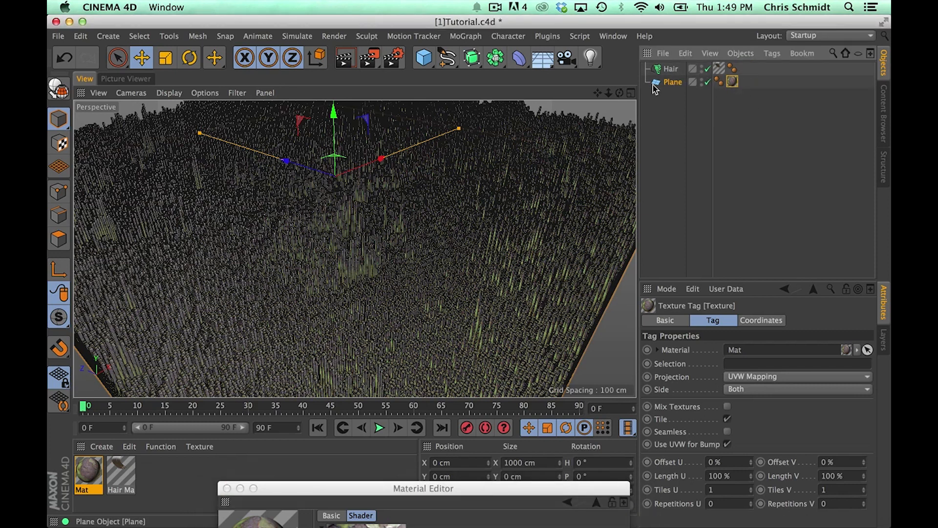
{"action": "left_click", "coordinate": [708, 69]}
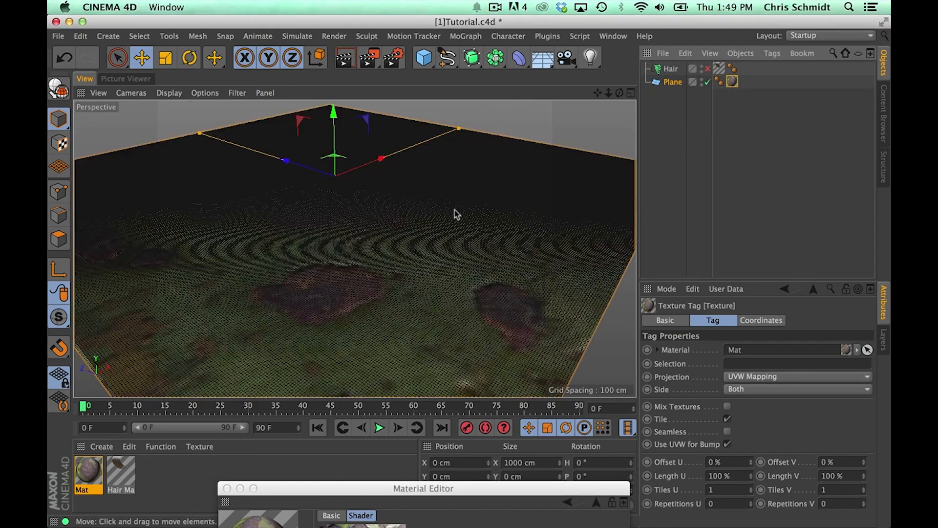
{"action": "left_click_drag", "start_coordinate": [455, 211], "coordinate": [562, 303], "text": "alt"}
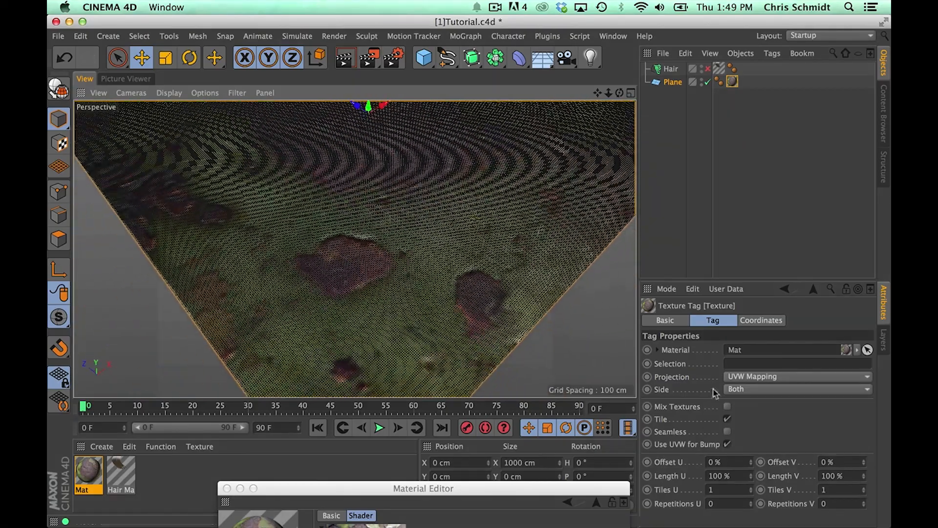
Set the projection of the Plane's Mat texture tag to Flat and inspect the mapping on the Plane
{"action": "left_click", "coordinate": [770, 381]}
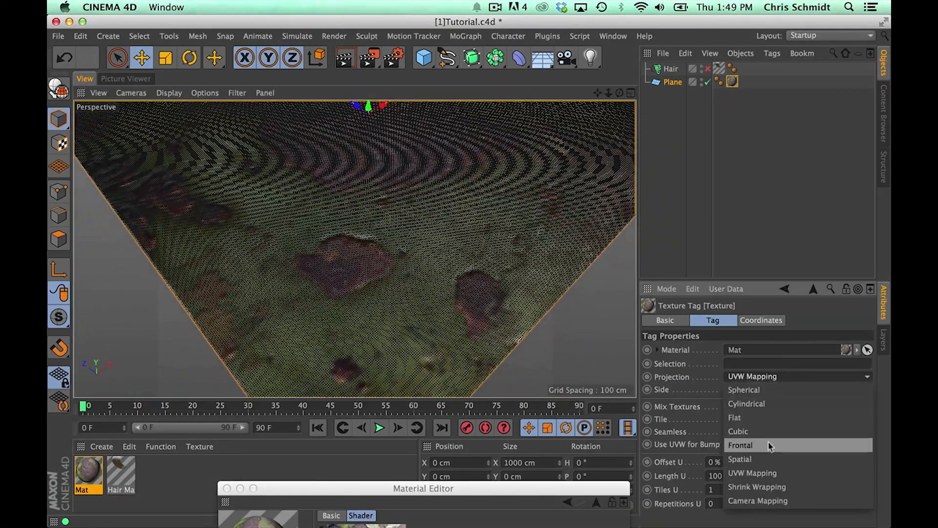
{"action": "left_click", "coordinate": [760, 425]}
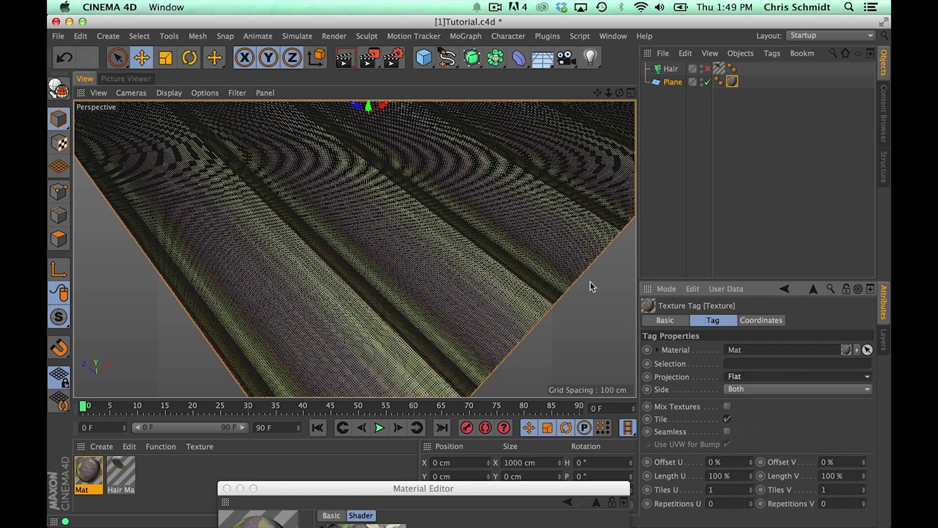
{"action": "scroll", "coordinate": [480, 173], "scroll_direction": "down", "scroll_amount": 6}
{"action": "scroll", "coordinate": [431, 228], "scroll_direction": "up", "scroll_amount": 6}
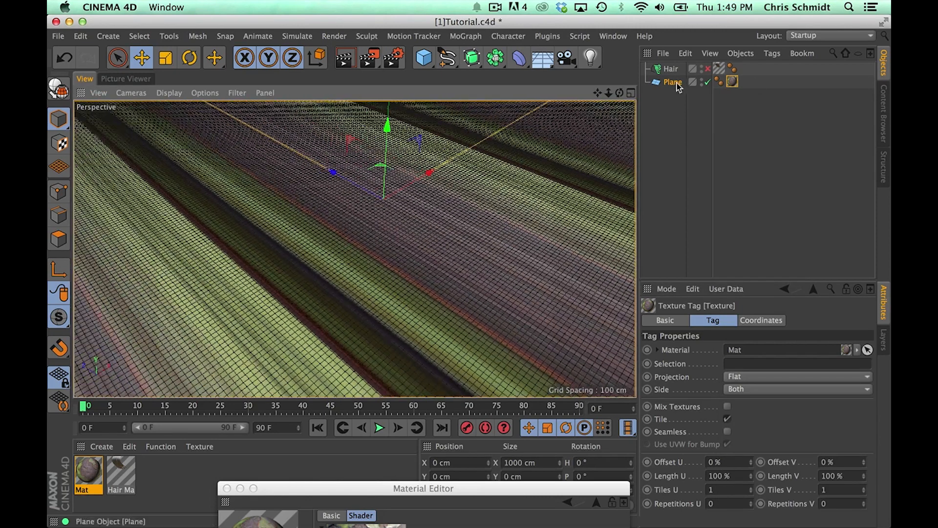
{"action": "left_click", "coordinate": [677, 83]}
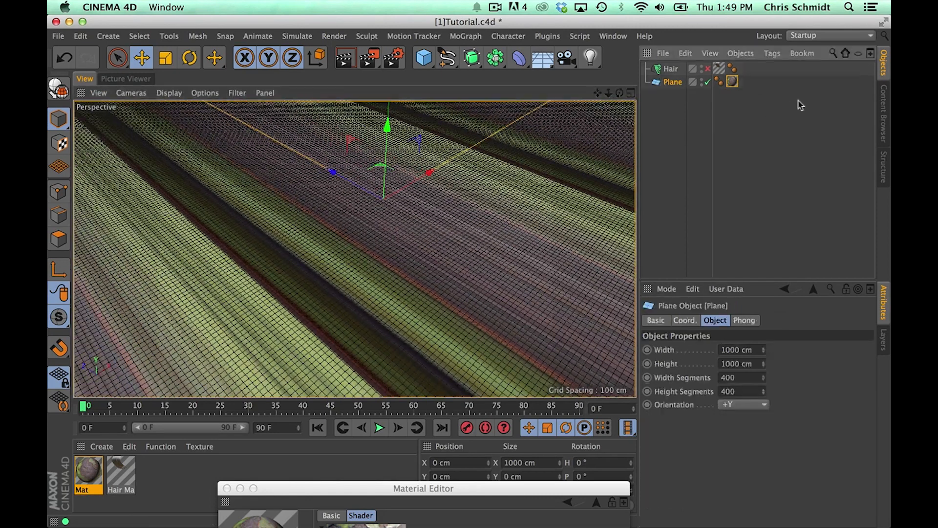
{"action": "left_click", "coordinate": [732, 81]}
{"action": "scroll", "coordinate": [379, 195], "scroll_direction": "down", "scroll_amount": 6}
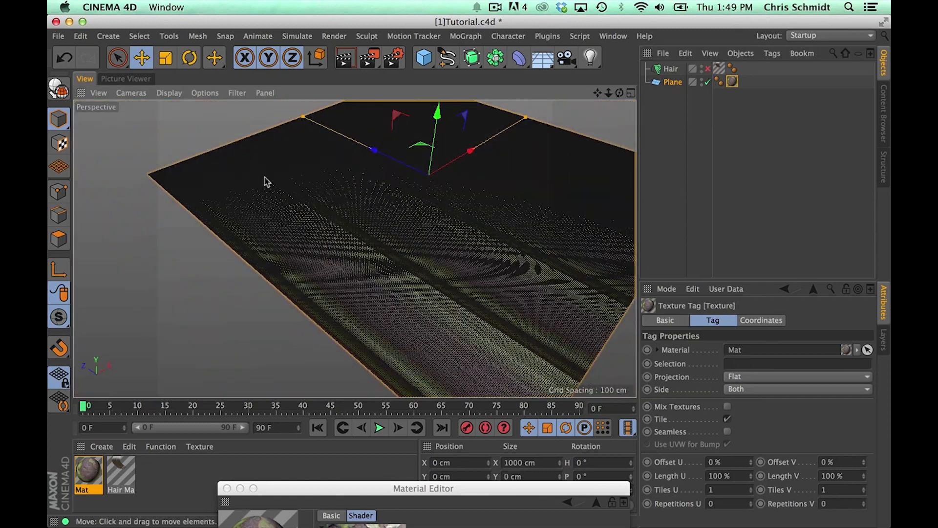
Enable Texture mode with axis modification and rotate the flat projection 90° in pitch so it lies parallel to the Plane
{"action": "left_click", "coordinate": [59, 144]}
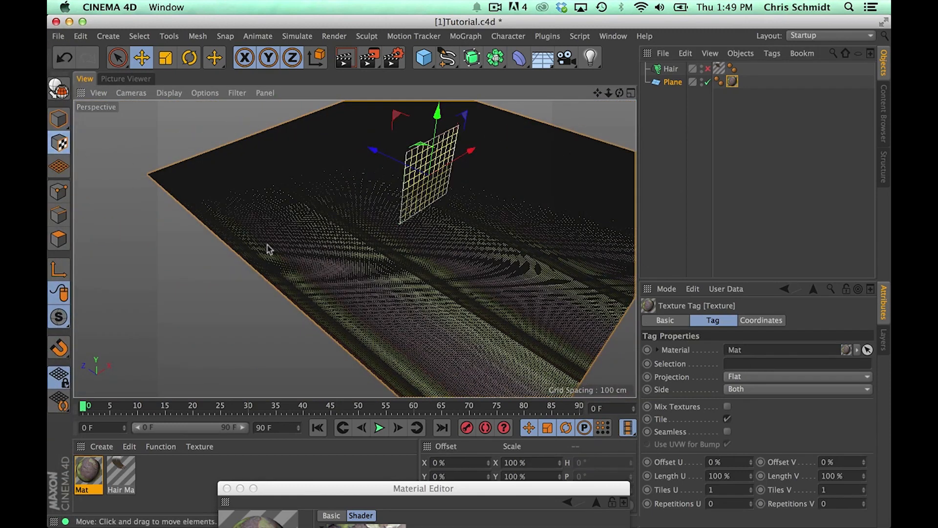
{"action": "left_click", "coordinate": [884, 23]}
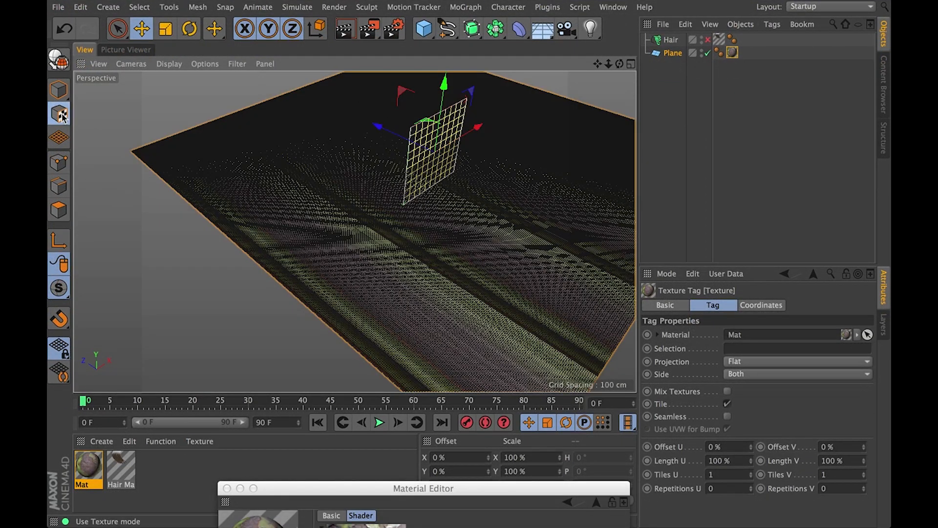
{"action": "left_click", "coordinate": [58, 239]}
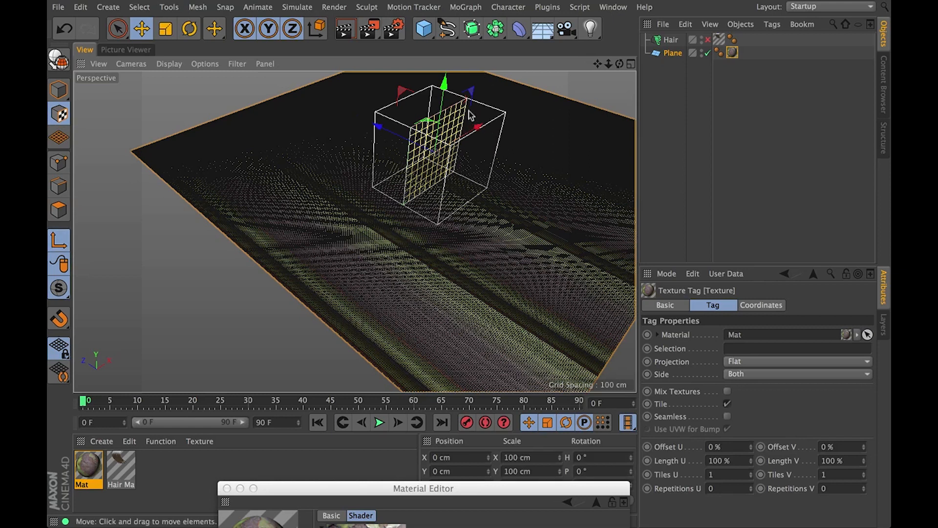
{"action": "key", "text": "r"}
{"action": "left_click_drag", "start_coordinate": [457, 120], "coordinate": [486, 194]}
Scale the flat projection to cover the Plane, setting the texture tag's X, Y and Z sizes to 500 cm
{"action": "key", "text": "t"}
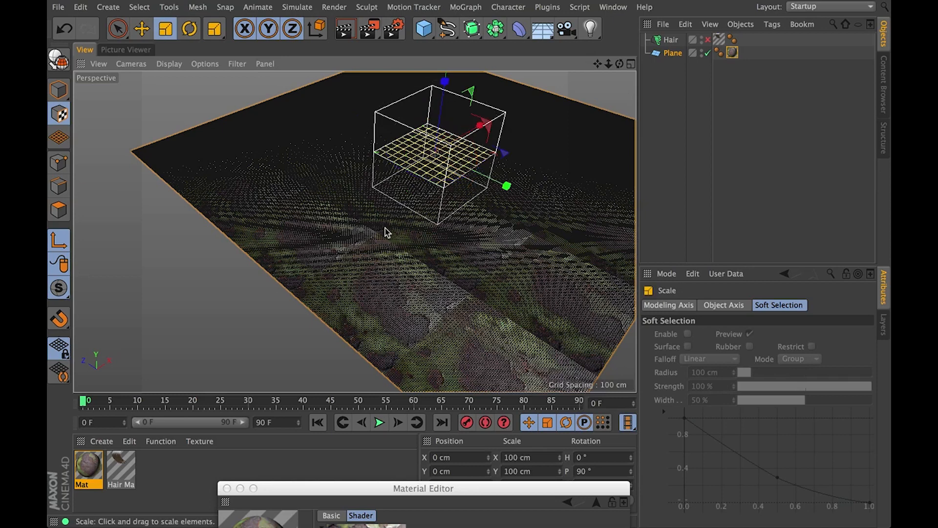
{"action": "left_click_drag", "start_coordinate": [244, 240], "coordinate": [441, 154]}
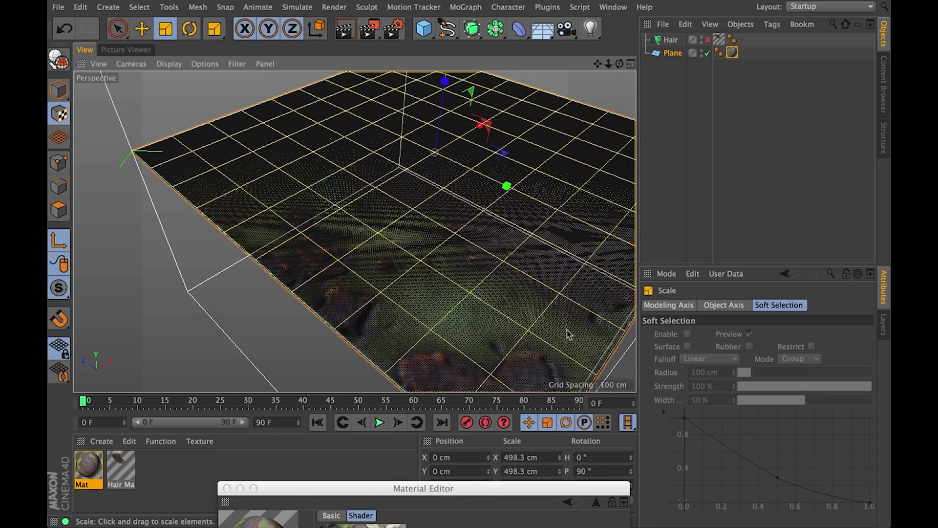
{"action": "left_click", "coordinate": [732, 53]}
{"action": "left_click", "coordinate": [758, 307]}
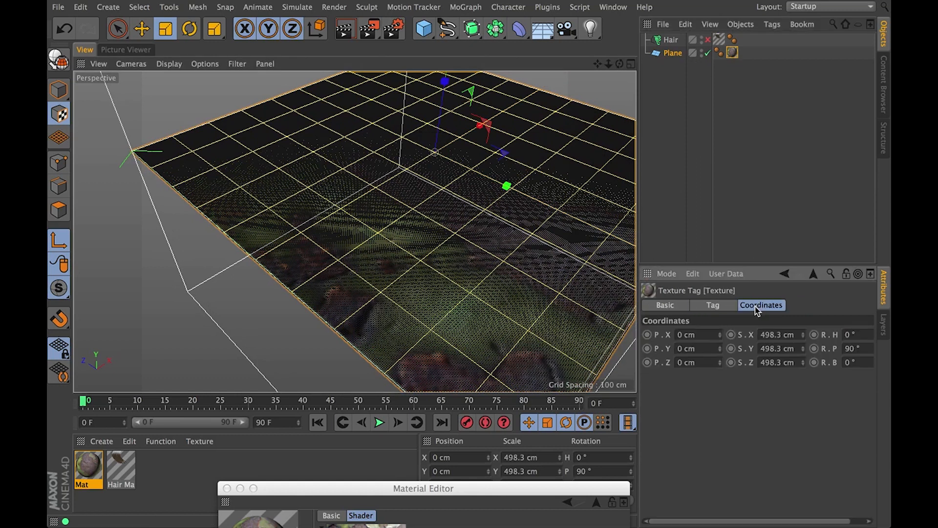
{"action": "left_click", "coordinate": [782, 349]}
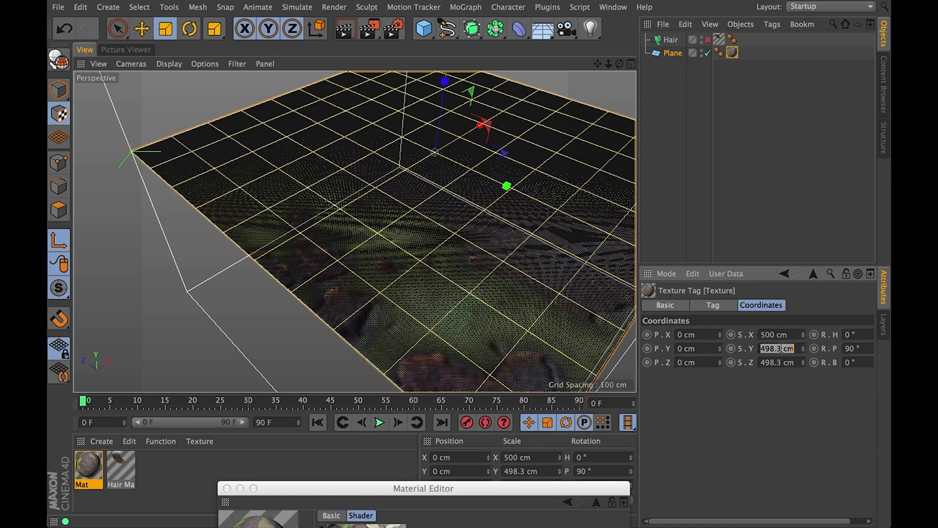
{"action": "left_click", "coordinate": [782, 366]}
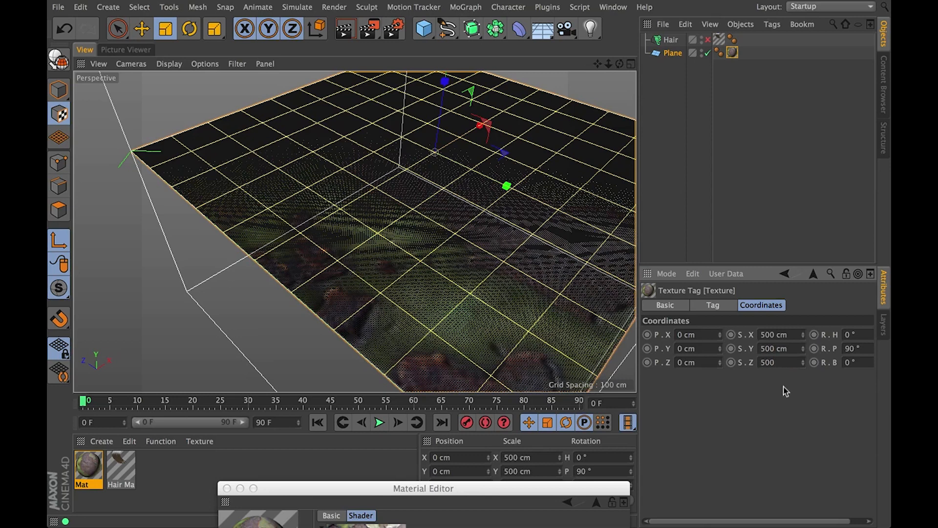
{"action": "key", "text": "Return"}
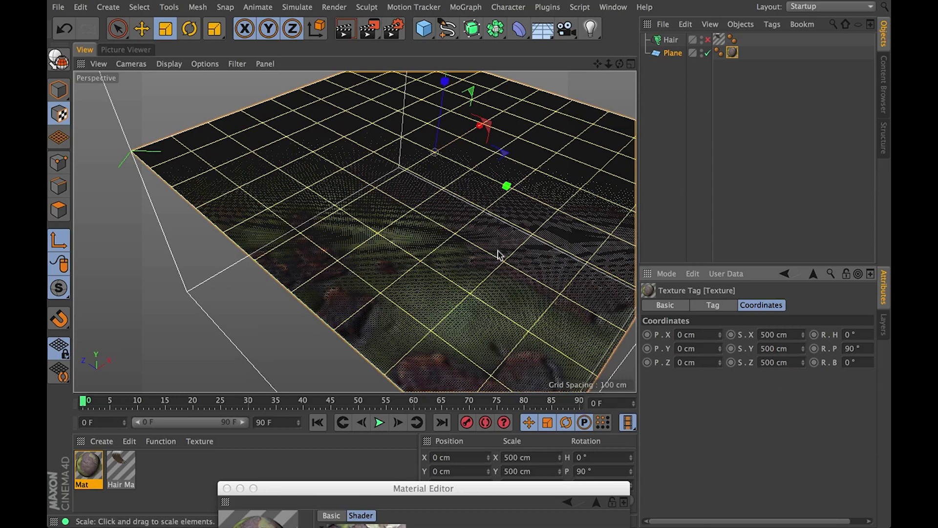
Move the flat-projected texture tag back to the re-enabled Hair, return to Model mode and inspect the columns' colors
{"action": "left_click_drag", "start_coordinate": [499, 254], "coordinate": [396, 236], "text": "alt"}
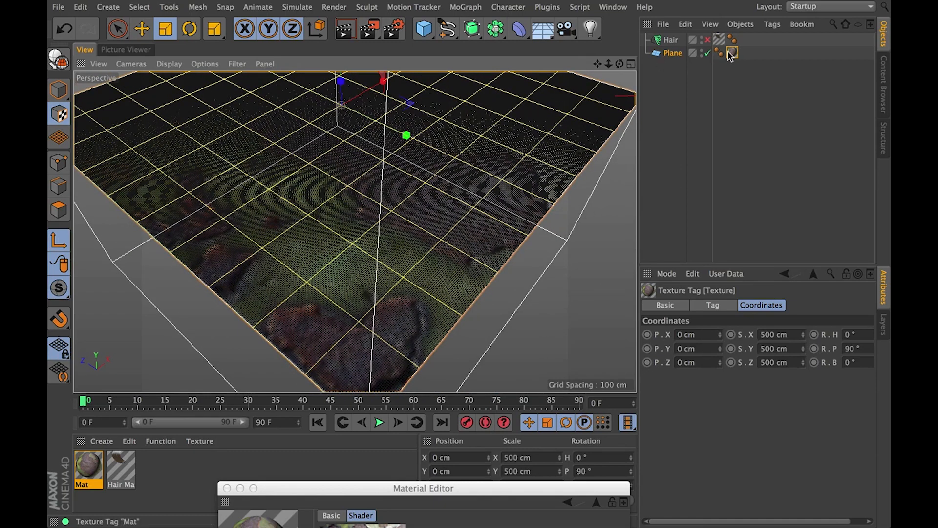
{"action": "left_click_drag", "start_coordinate": [732, 53], "coordinate": [747, 41]}
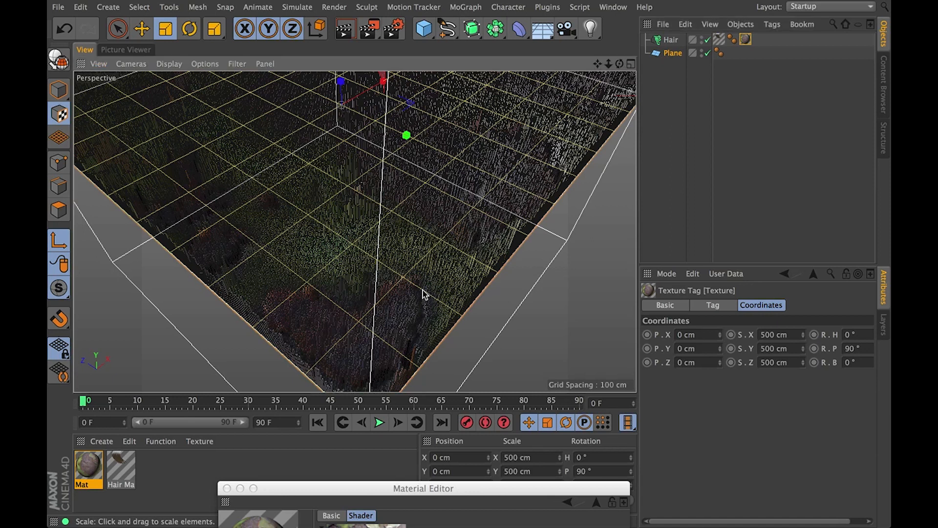
{"action": "left_click_drag", "start_coordinate": [423, 290], "coordinate": [419, 280], "text": "alt"}
{"action": "left_click", "coordinate": [58, 89]}
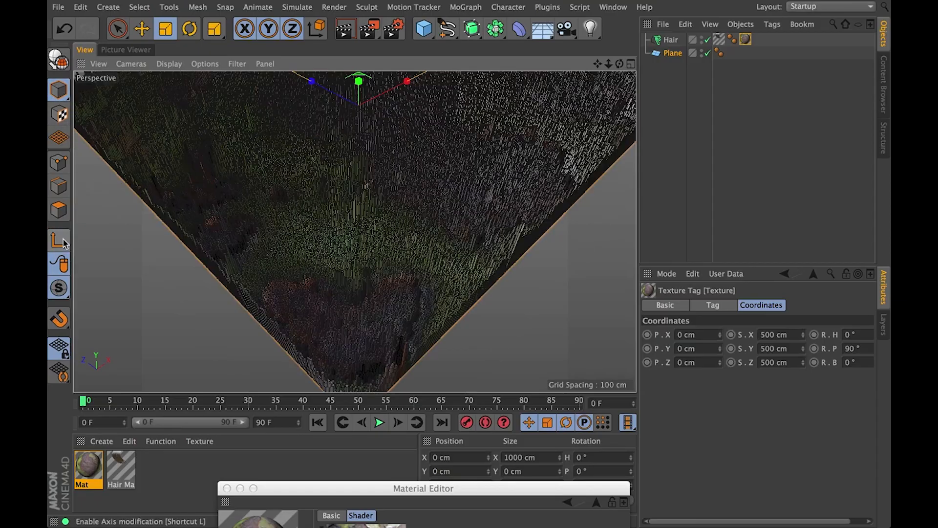
{"action": "left_click_drag", "start_coordinate": [372, 278], "coordinate": [638, 230], "text": "alt"}
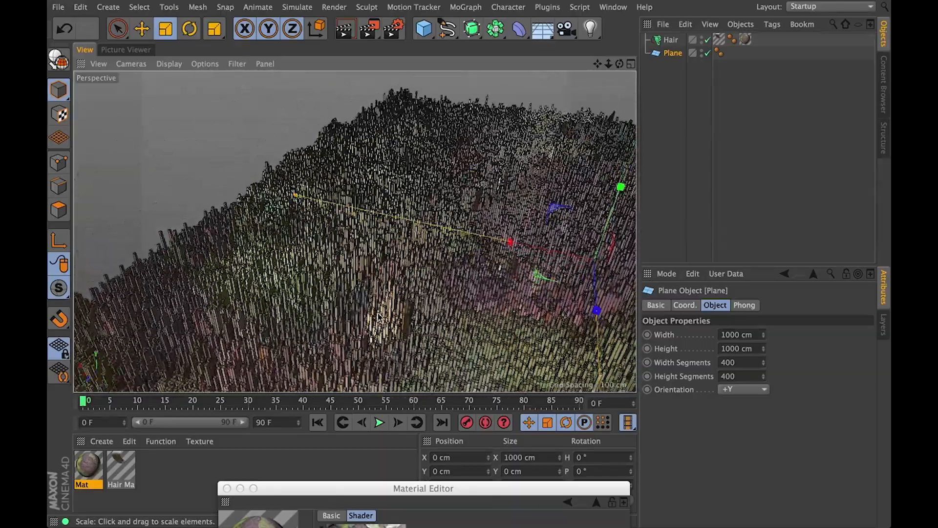
{"action": "left_click_drag", "start_coordinate": [379, 317], "coordinate": [491, 221], "text": "alt"}
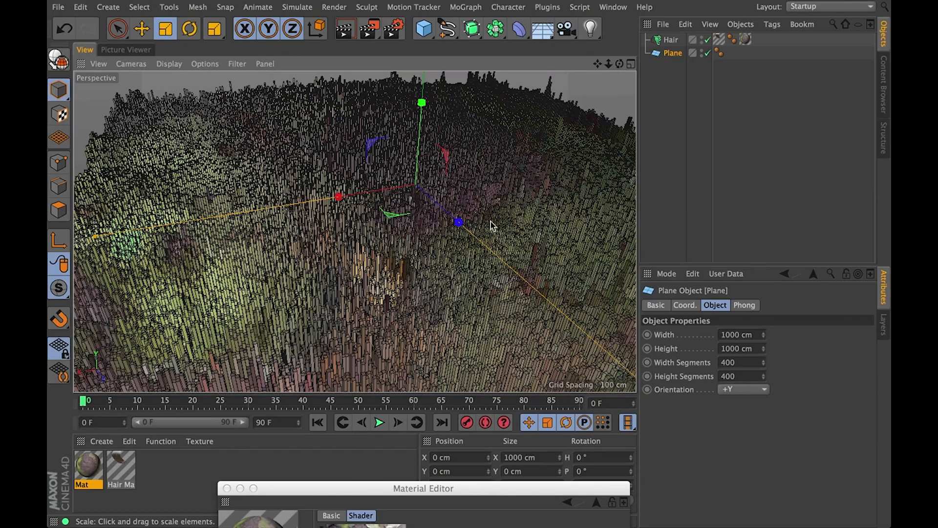
Disable the Hair object again and apply a second copy of the Mat material to the Plane
{"action": "left_click", "coordinate": [750, 41]}
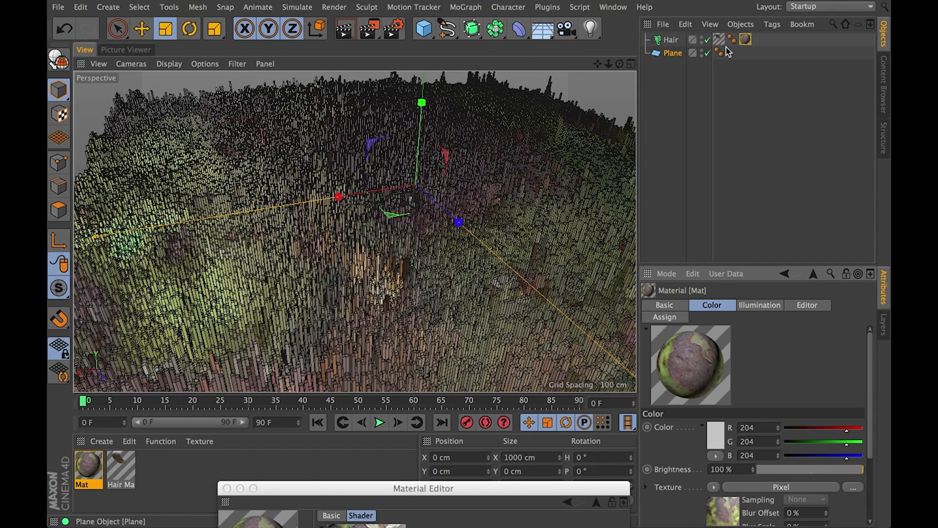
{"action": "left_click", "coordinate": [707, 40]}
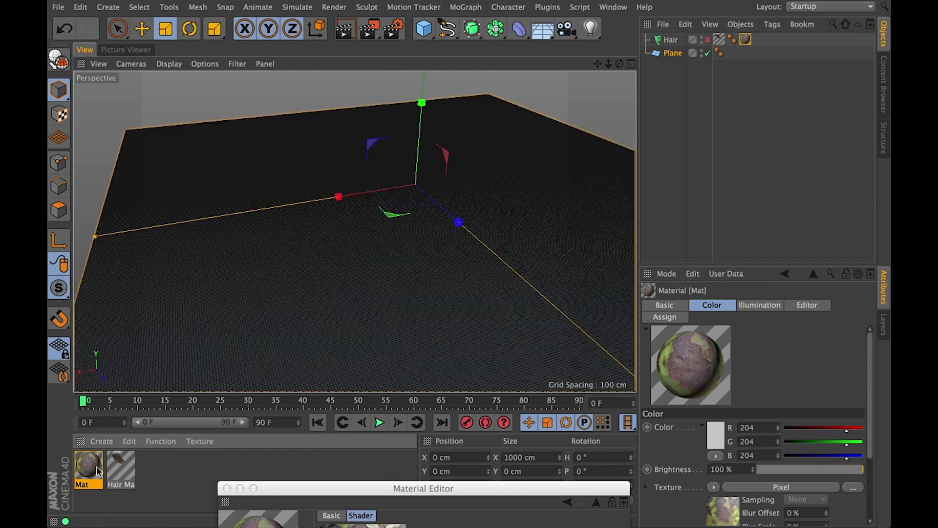
{"action": "left_click_drag", "start_coordinate": [659, 52], "coordinate": [660, 52]}
{"action": "left_click_drag", "start_coordinate": [421, 253], "coordinate": [288, 280], "text": "alt"}
{"action": "scroll", "coordinate": [497, 282], "scroll_direction": "up", "scroll_amount": 5}
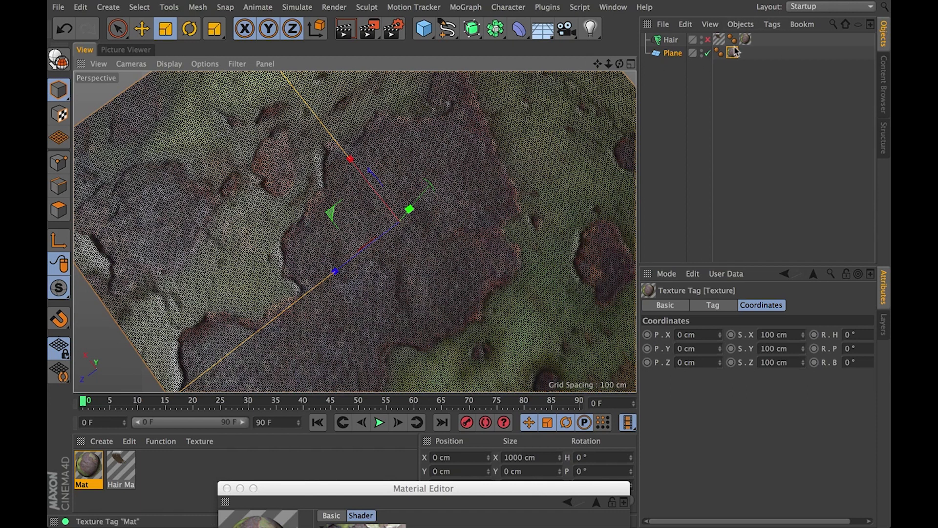
Move the flat-projected texture tag from the Hair to the Plane and display the viewport shaded without wireframe lines
{"action": "mouse_move", "coordinate": [745, 39]}
{"action": "left_mouse_down"}
{"action": "mouse_move", "coordinate": [755, 55]}
{"action": "mouse_move", "coordinate": [747, 53]}
{"action": "left_mouse_up"}
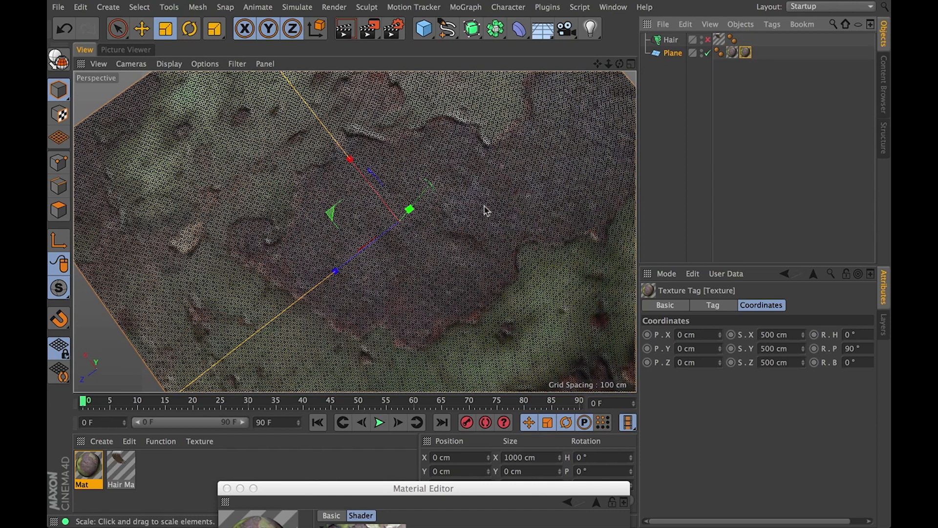
{"action": "mouse_move", "coordinate": [525, 204]}
{"action": "right_mouse_down", "text": "alt"}
{"action": "mouse_move", "coordinate": [465, 231]}
{"action": "mouse_move", "coordinate": [522, 215]}
{"action": "mouse_move", "coordinate": [455, 205]}
{"action": "right_mouse_up", "text": "alt"}
{"action": "left_click", "coordinate": [169, 64]}
{"action": "left_click", "coordinate": [186, 82]}
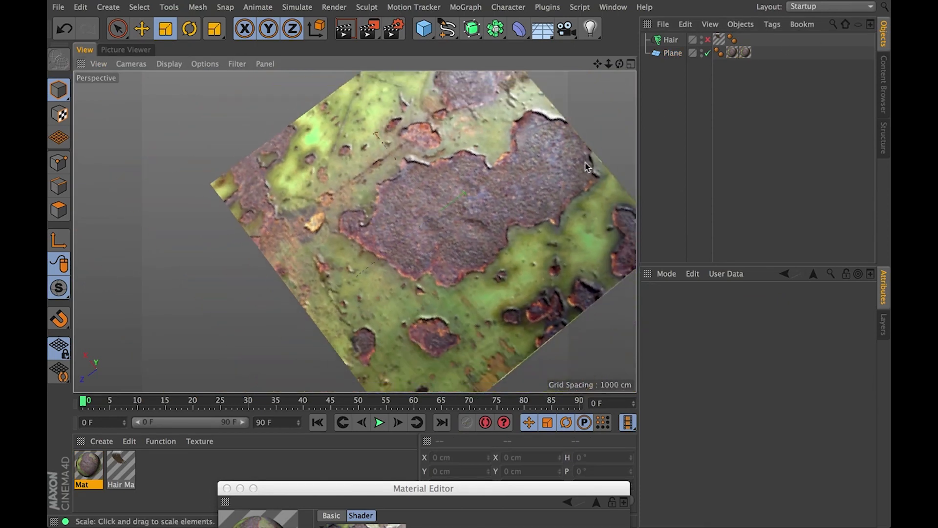
{"action": "scroll", "coordinate": [468, 136], "scroll_direction": "up", "scroll_amount": 2}
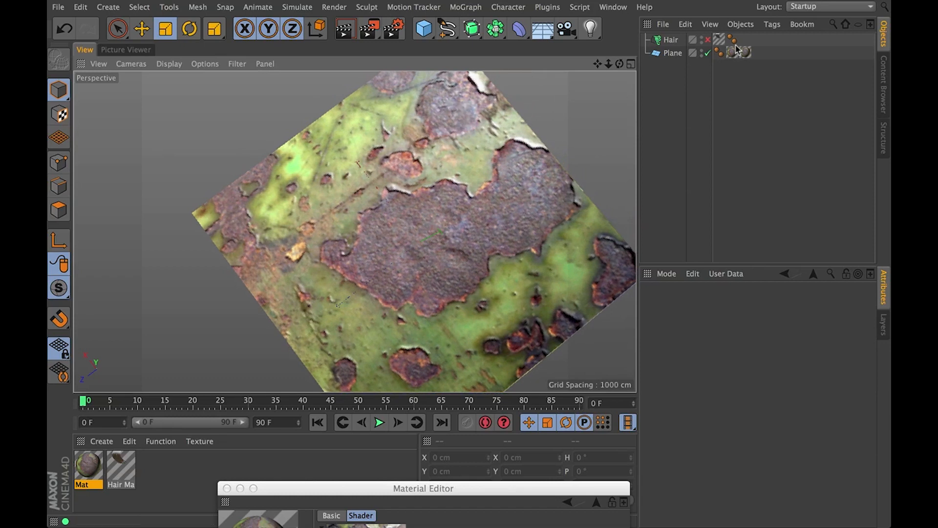
{"action": "mouse_move", "coordinate": [748, 53]}
{"action": "left_mouse_down"}
{"action": "mouse_move", "coordinate": [746, 39]}
{"action": "mouse_move", "coordinate": [749, 54]}
{"action": "left_mouse_up"}
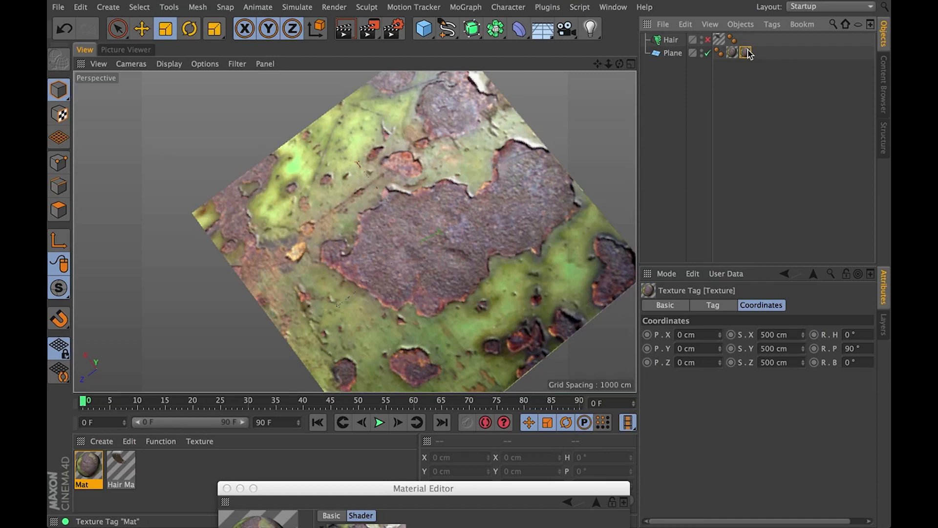
In Texture mode, rotate the Plane's flat texture projection to H 180°, P -90° and B 180° to match the underlying texture's orientation
{"action": "left_click", "coordinate": [59, 114]}
{"action": "left_click", "coordinate": [430, 203]}
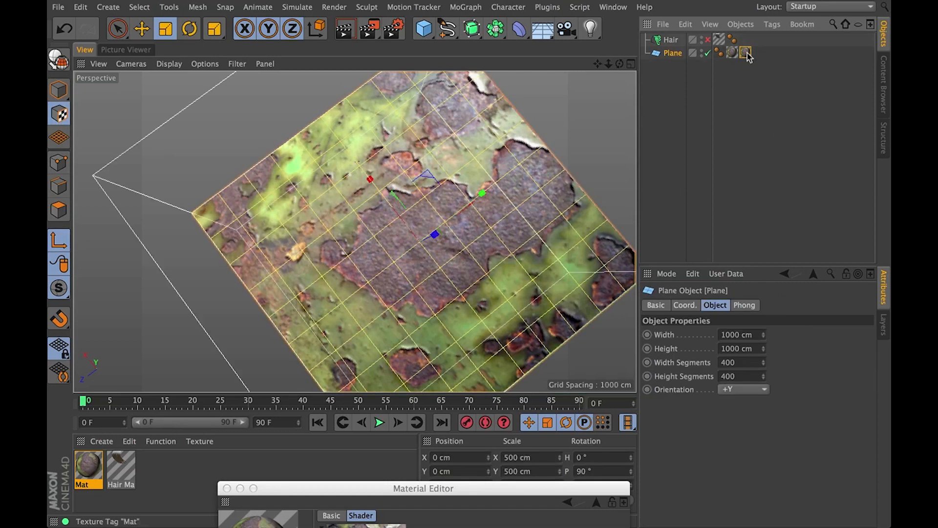
{"action": "key", "text": "r"}
{"action": "left_click_drag", "start_coordinate": [463, 209], "coordinate": [381, 218]}
{"action": "mouse_move", "coordinate": [746, 53]}
{"action": "left_mouse_down"}
{"action": "mouse_move", "coordinate": [747, 44]}
{"action": "mouse_move", "coordinate": [746, 56]}
{"action": "left_mouse_up"}
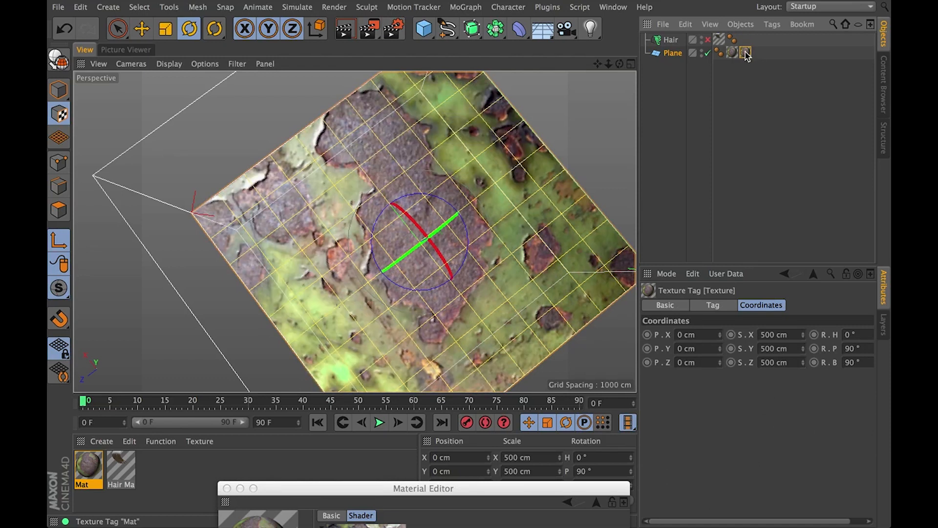
{"action": "left_click_drag", "start_coordinate": [415, 218], "coordinate": [281, 122]}
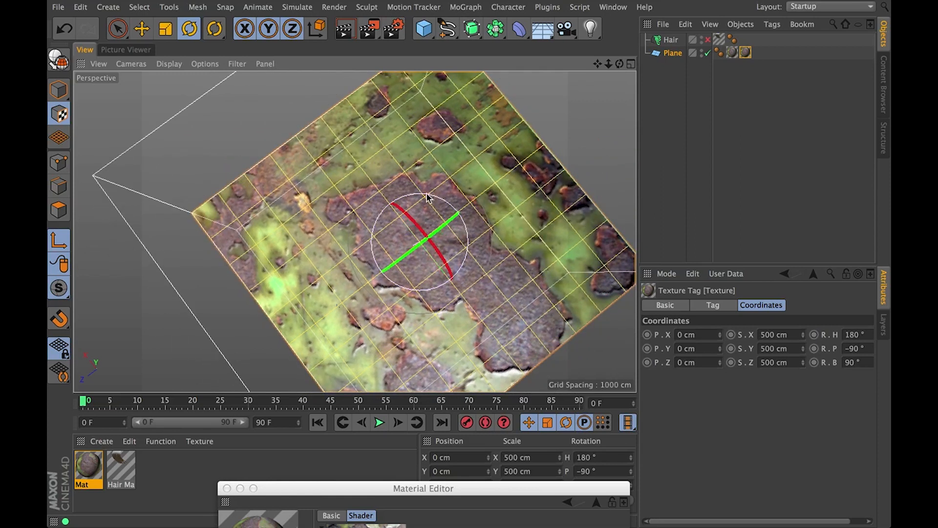
{"action": "left_click_drag", "start_coordinate": [434, 195], "coordinate": [498, 257]}
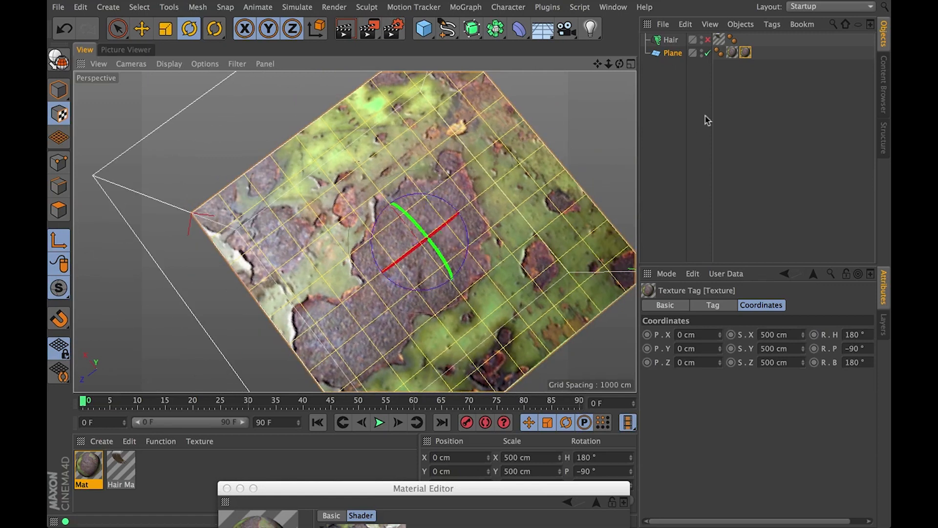
Move the flat-projected texture tag from the Plane back to the Hair and re-enable the Hair object
{"action": "left_click_drag", "start_coordinate": [746, 57], "coordinate": [744, 37]}
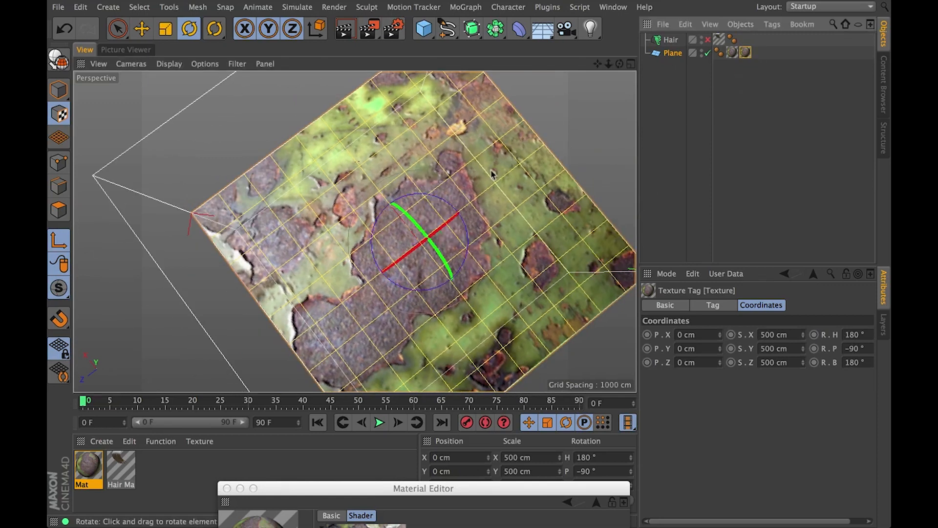
{"action": "left_click_drag", "start_coordinate": [485, 233], "coordinate": [470, 124], "text": "alt"}
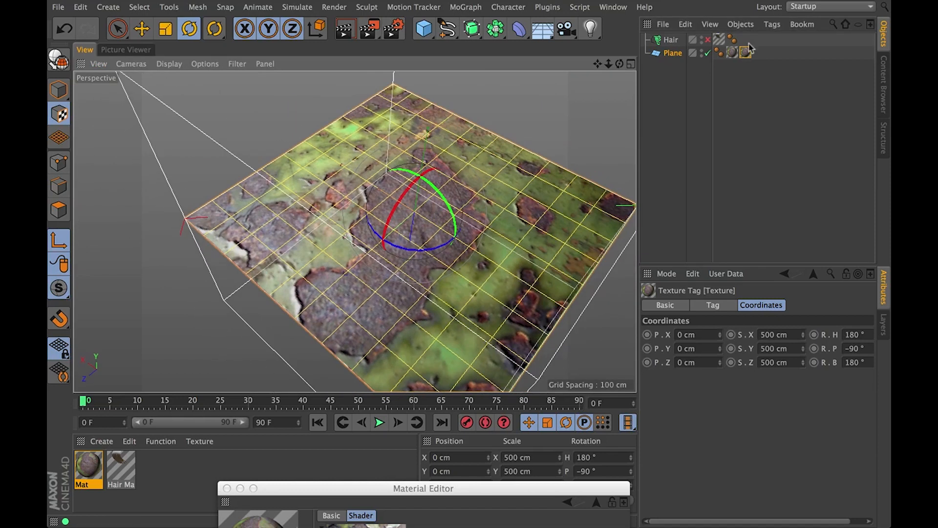
{"action": "left_click", "coordinate": [755, 53]}
{"action": "left_click_drag", "start_coordinate": [751, 36], "coordinate": [752, 39]}
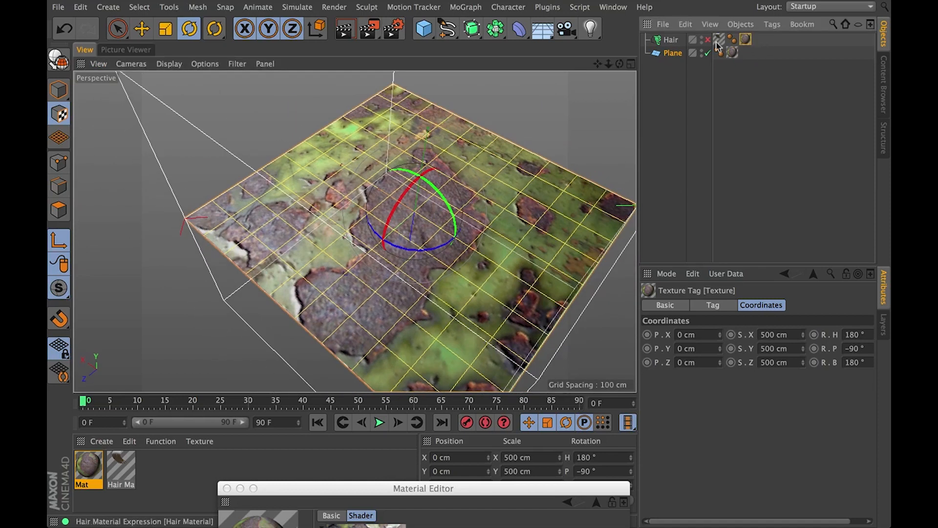
{"action": "left_click", "coordinate": [707, 41]}
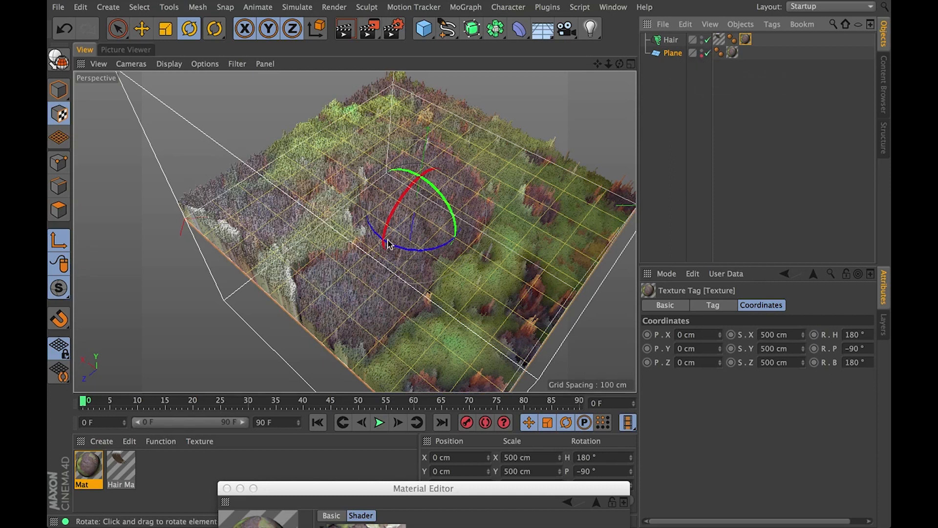
Return to Model mode with axis editing off and inspect the colored columns up close, including a viewport render
{"action": "left_click", "coordinate": [66, 89]}
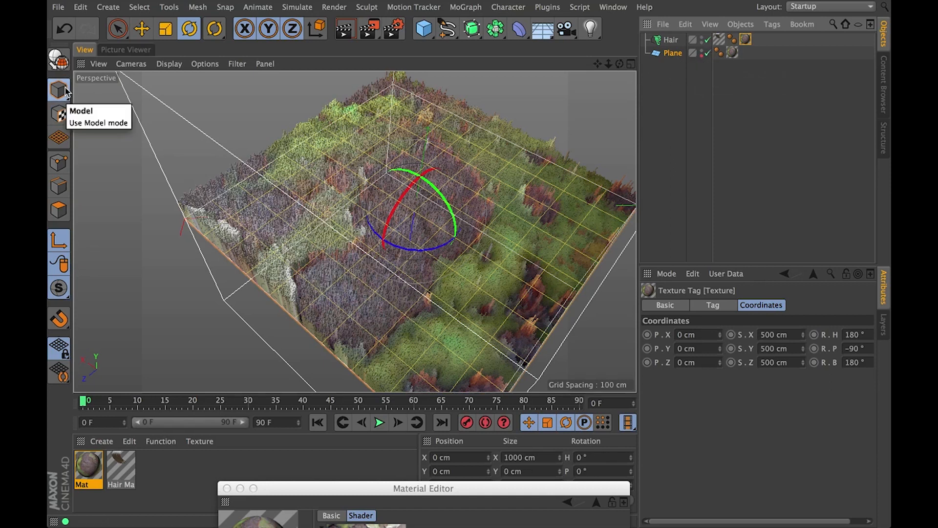
{"action": "left_click", "coordinate": [58, 240]}
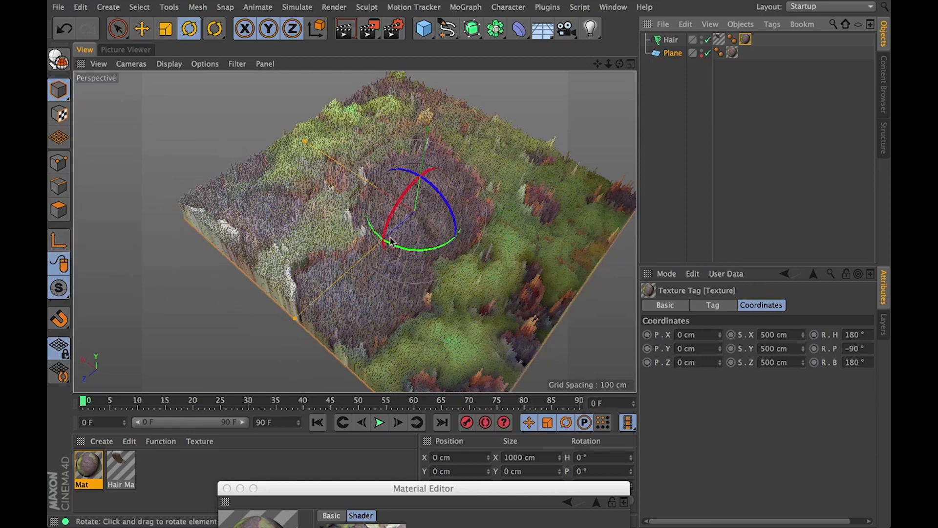
{"action": "left_click_drag", "start_coordinate": [538, 214], "coordinate": [374, 251], "text": "alt"}
{"action": "right_click_drag", "start_coordinate": [374, 251], "coordinate": [472, 253], "text": "alt"}
{"action": "left_click_drag", "start_coordinate": [354, 230], "coordinate": [472, 251], "text": "alt"}
{"action": "left_click", "coordinate": [471, 250]}
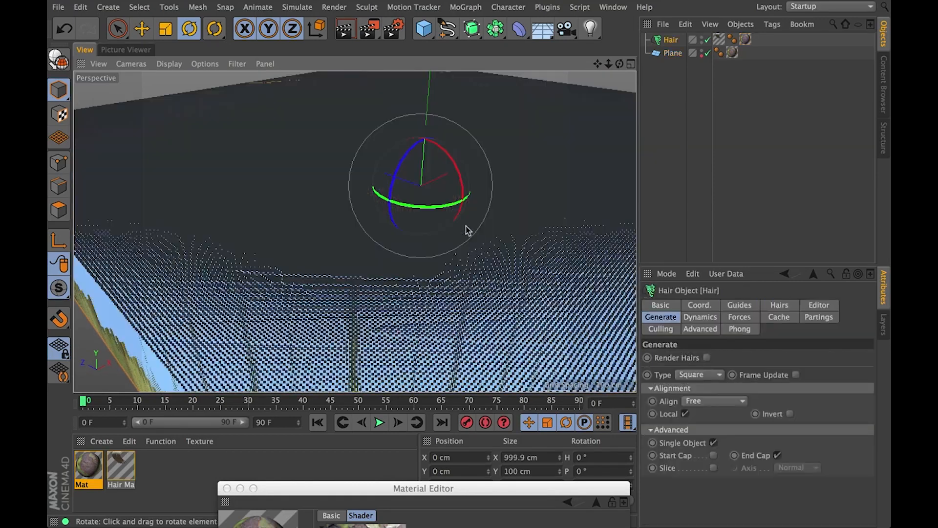
{"action": "left_click", "coordinate": [676, 68]}
{"action": "left_click_drag", "start_coordinate": [444, 339], "coordinate": [402, 321], "text": "alt"}
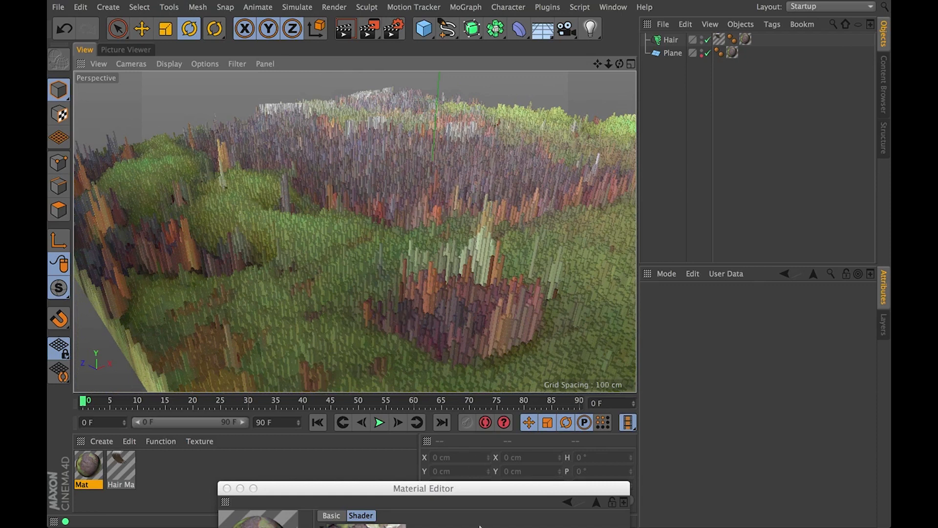
{"action": "left_click_drag", "start_coordinate": [437, 214], "coordinate": [390, 203], "text": "alt"}
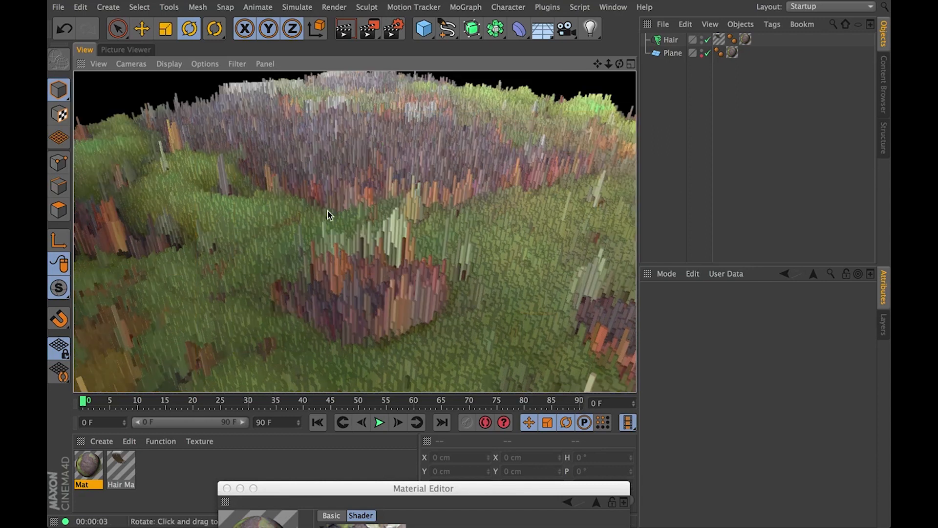
{"action": "left_click_drag", "start_coordinate": [420, 191], "coordinate": [360, 268], "text": "alt"}
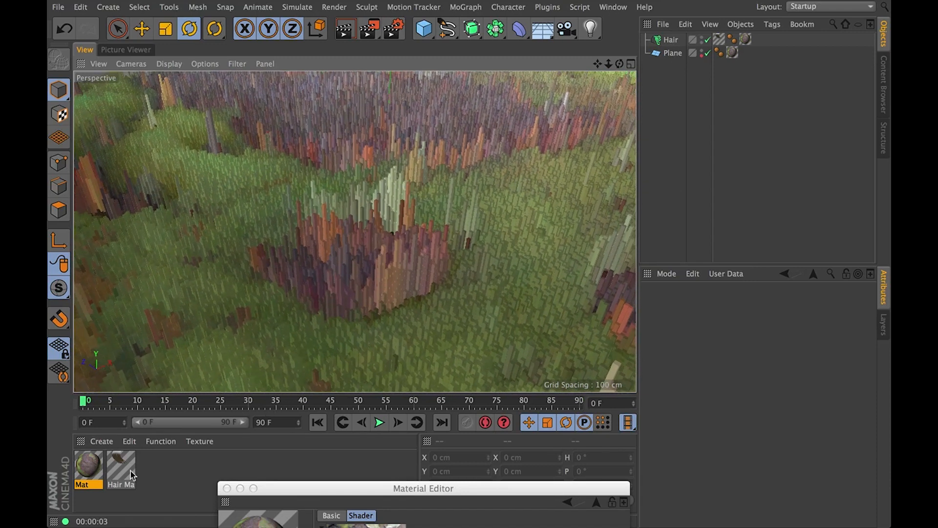
Open the Mat material for editing and rename it Main
{"action": "left_click_drag", "start_coordinate": [286, 490], "coordinate": [271, 247]}
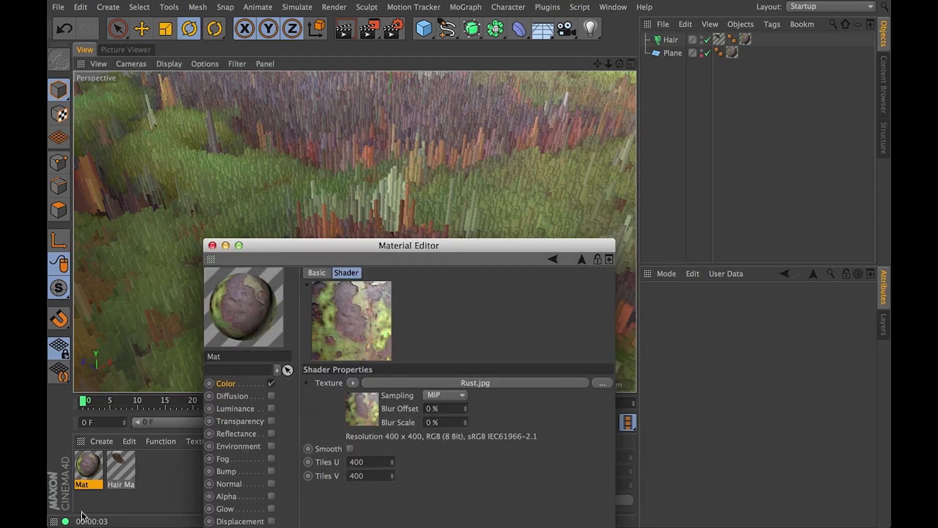
{"action": "left_click", "coordinate": [100, 455]}
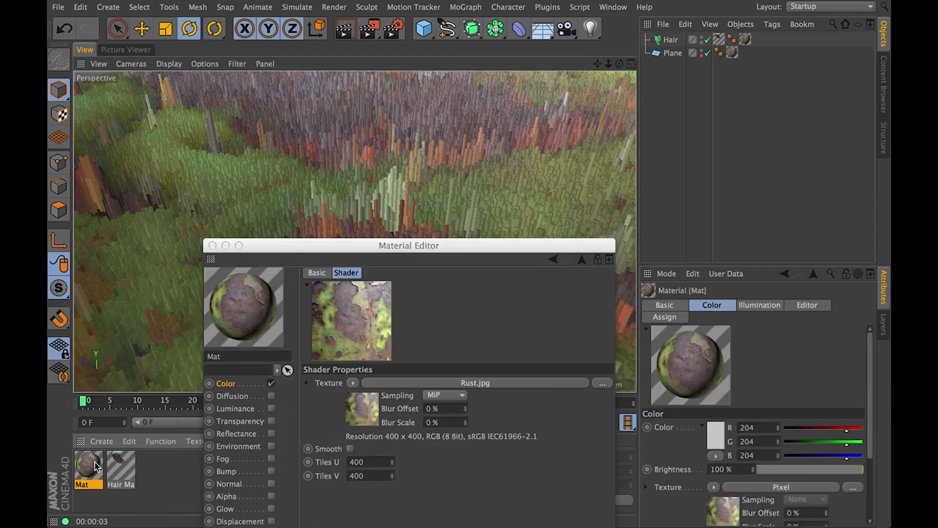
{"action": "double_click", "coordinate": [95, 463]}
{"action": "left_click_drag", "start_coordinate": [429, 245], "coordinate": [555, 86]}
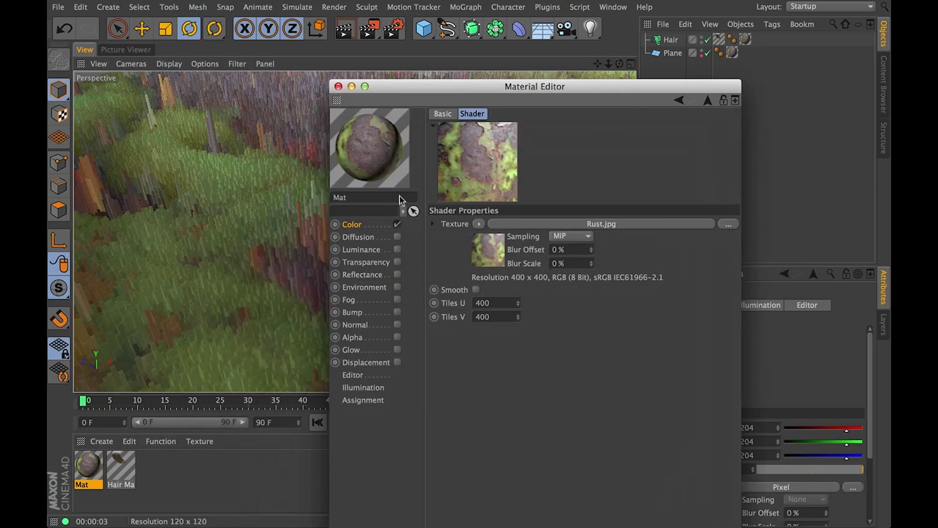
{"action": "double_click", "coordinate": [386, 197]}
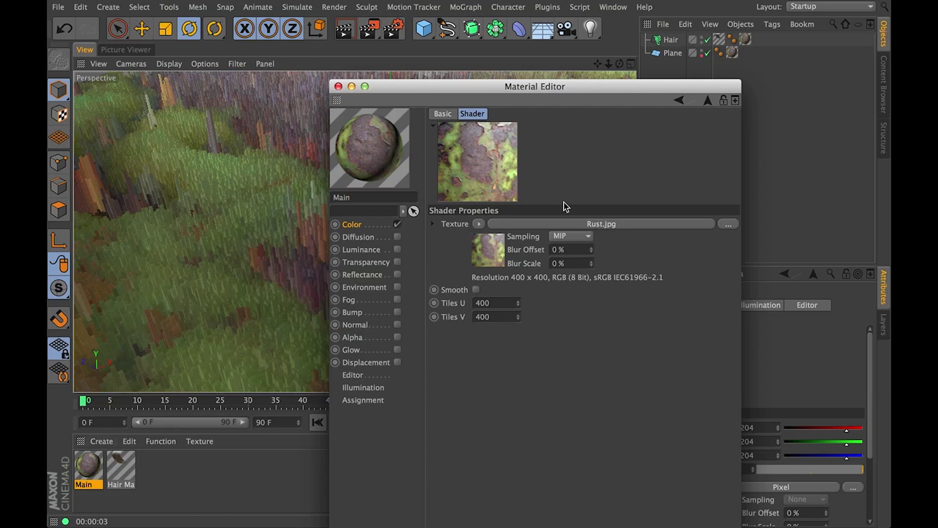
Enable Reflectance on the Main material and add a Beckmann layer with Additive attenuation
{"action": "left_click", "coordinate": [368, 225]}
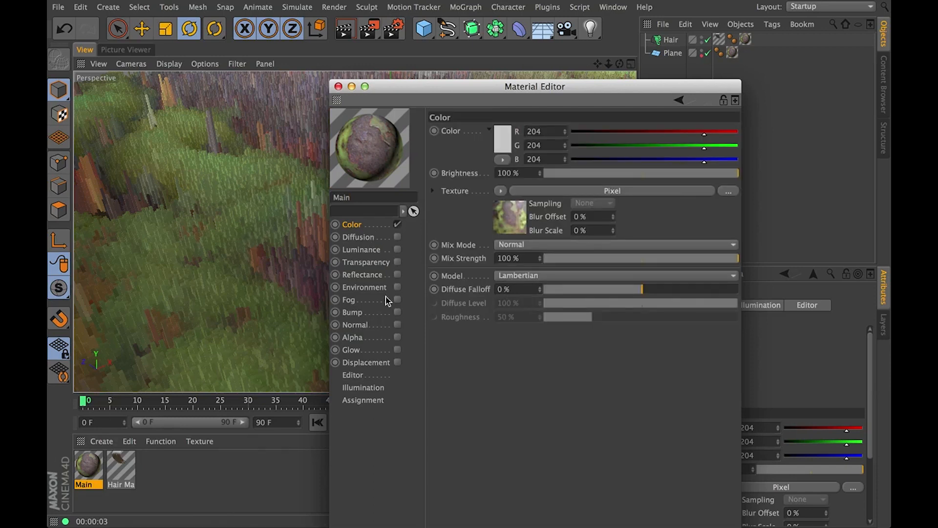
{"action": "left_click", "coordinate": [398, 275]}
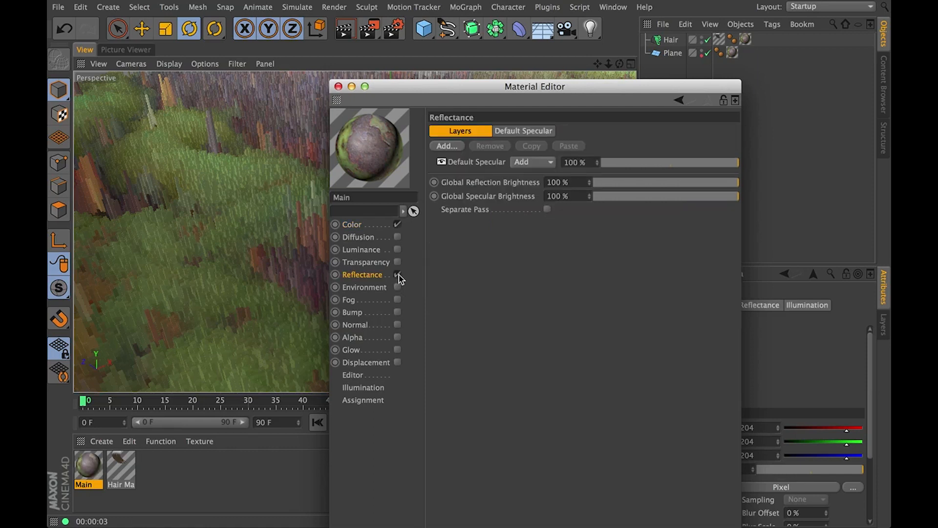
{"action": "left_click", "coordinate": [453, 146]}
{"action": "left_click", "coordinate": [470, 155]}
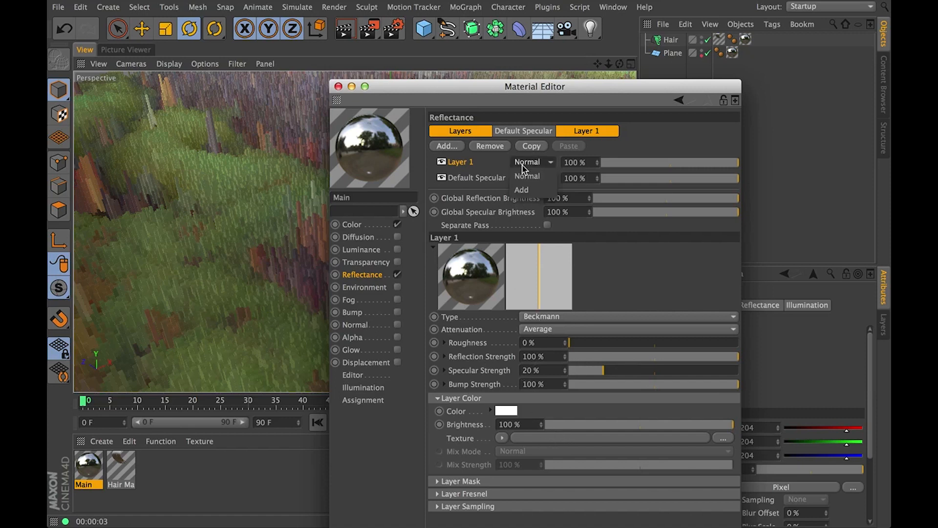
{"action": "left_click", "coordinate": [576, 329]}
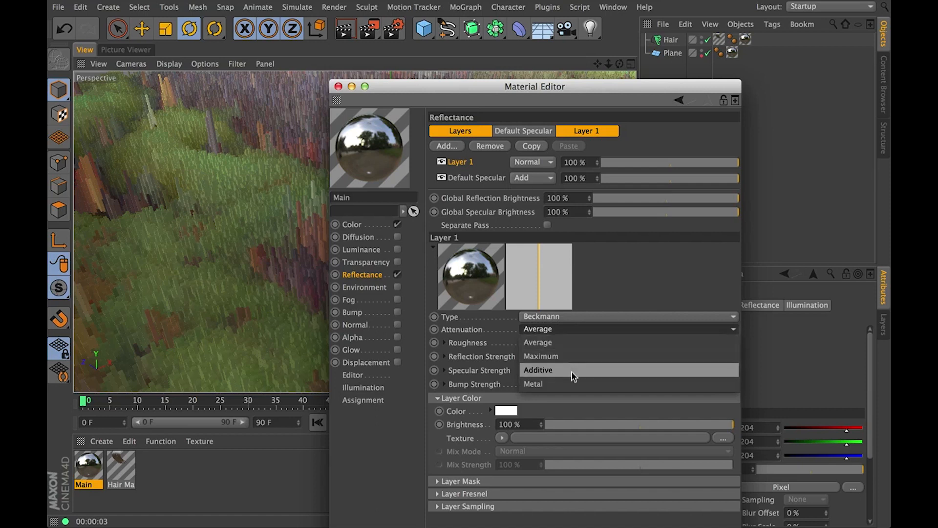
{"action": "left_click", "coordinate": [575, 370]}
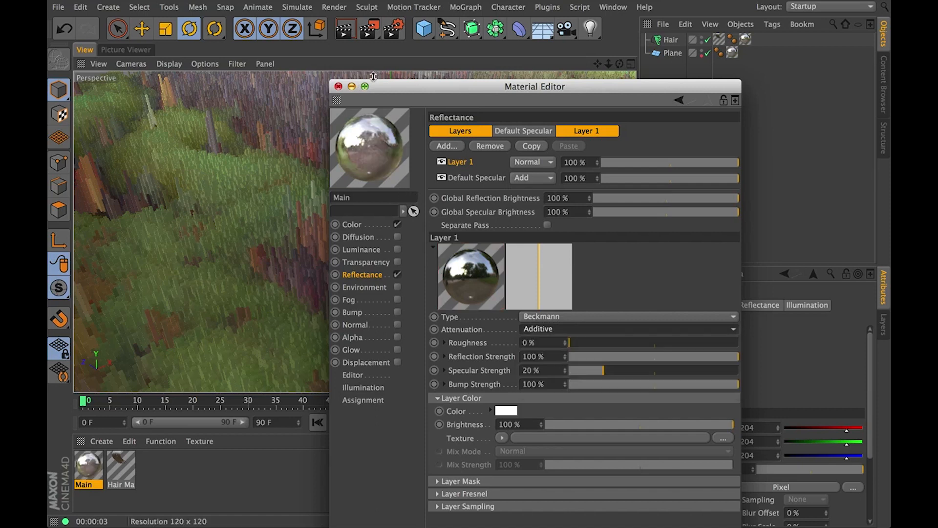
Set the Reflection Depth to 2 in the render settings' Options
{"action": "left_click_drag", "start_coordinate": [384, 88], "coordinate": [504, 269]}
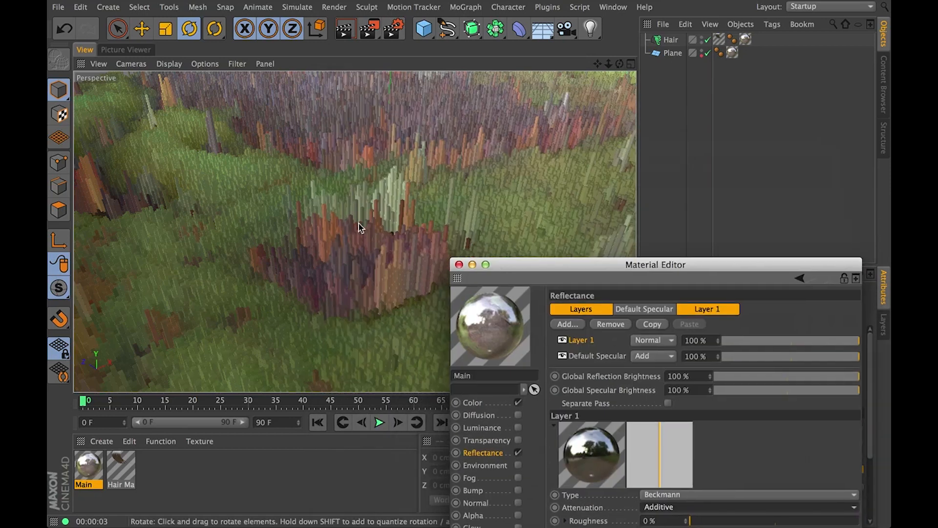
{"action": "key", "text": "super+b"}
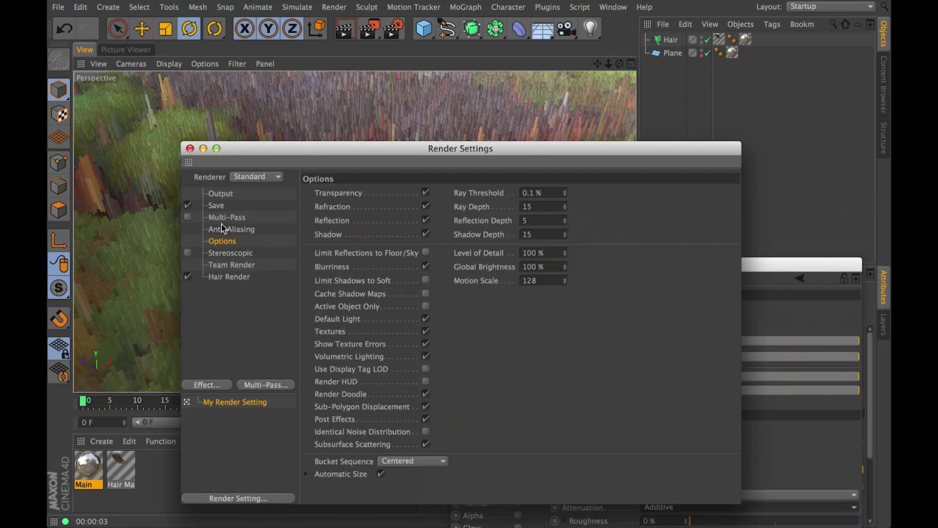
{"action": "left_click", "coordinate": [237, 231]}
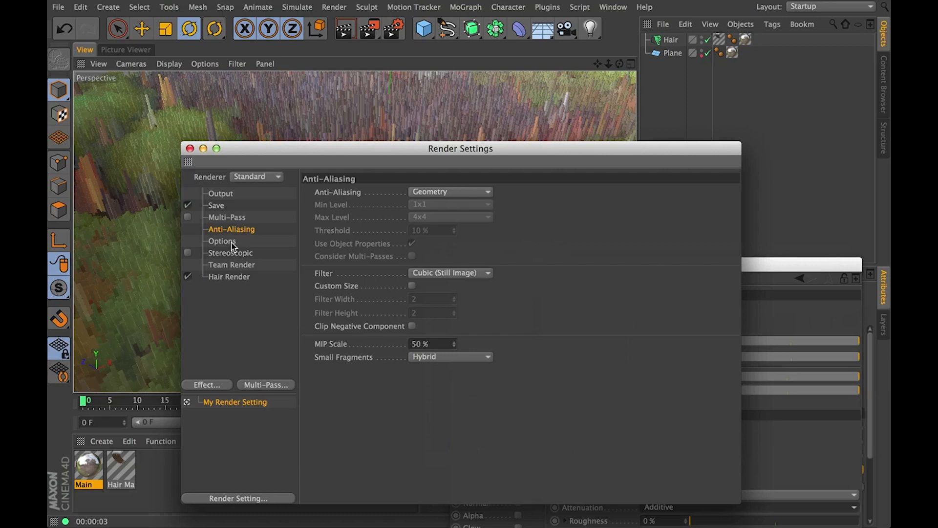
{"action": "left_click", "coordinate": [233, 242]}
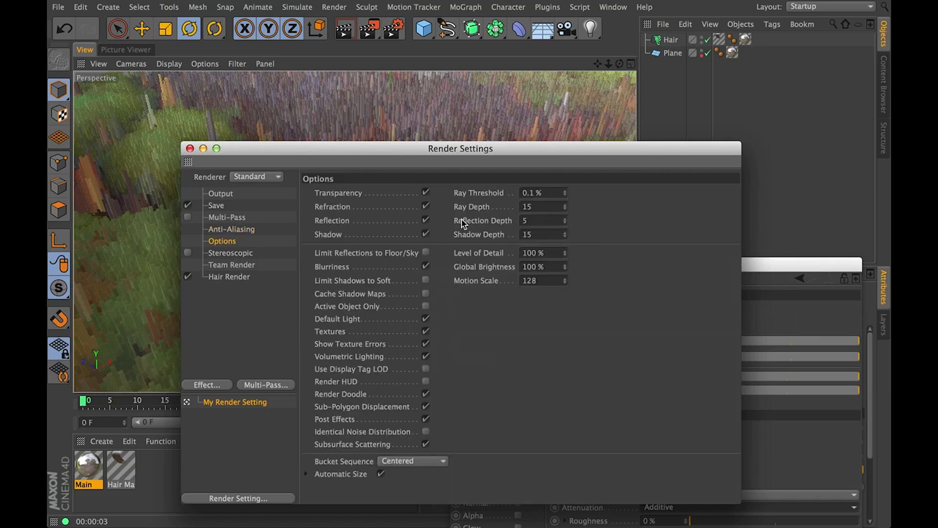
{"action": "type", "text": "2"}
{"action": "key", "text": "Return"}
Render the viewport to check the reflective columns, clearing the settings windows out of the way
{"action": "left_click_drag", "start_coordinate": [460, 151], "coordinate": [572, 314]}
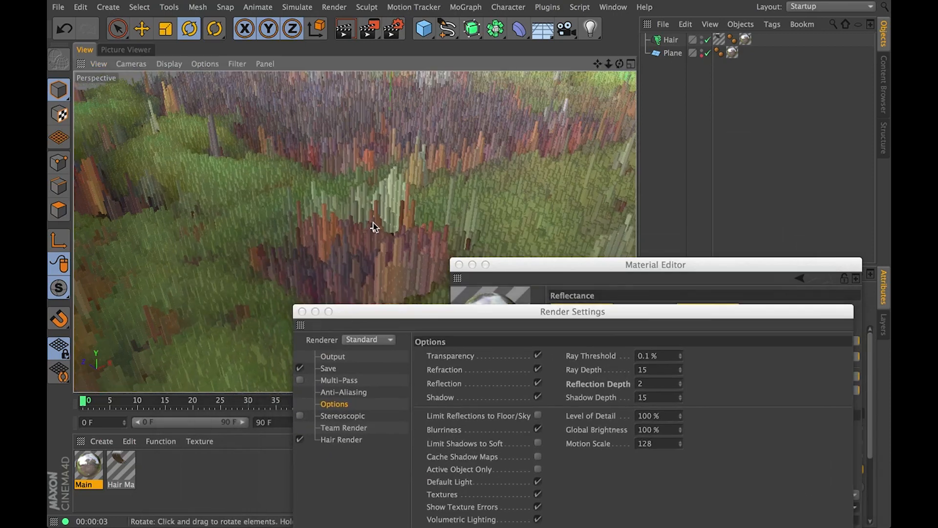
{"action": "key", "text": "ctrl+r"}
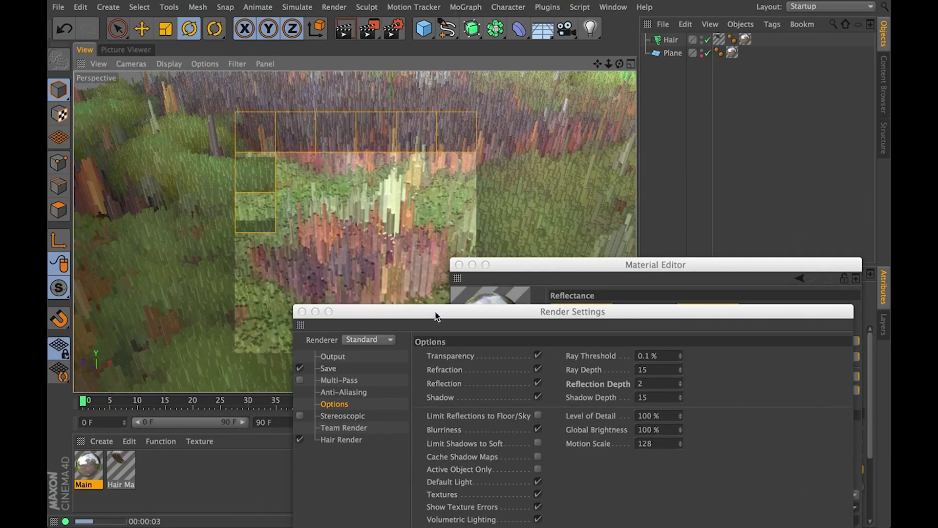
{"action": "left_click_drag", "start_coordinate": [437, 317], "coordinate": [508, 426]}
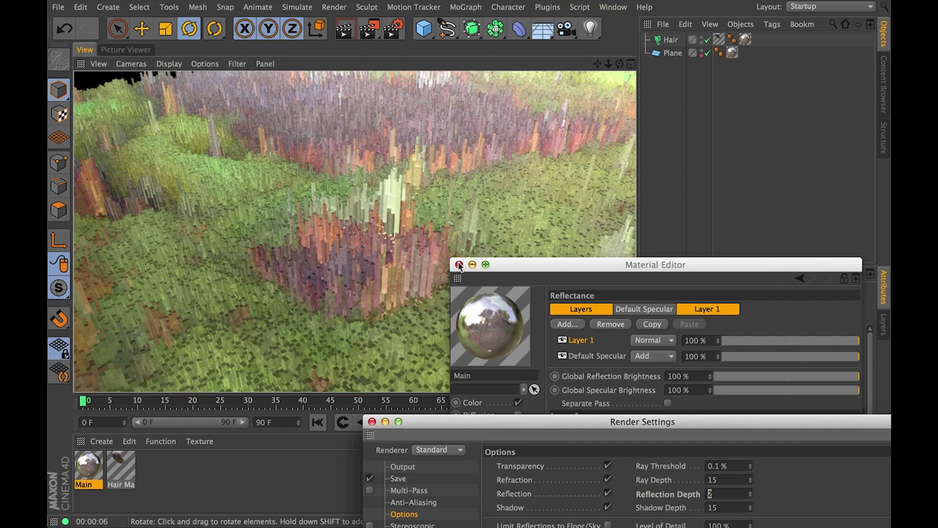
{"action": "left_click", "coordinate": [459, 265]}
Add a Sky object to the scene and create a new material
{"action": "left_click", "coordinate": [543, 37]}
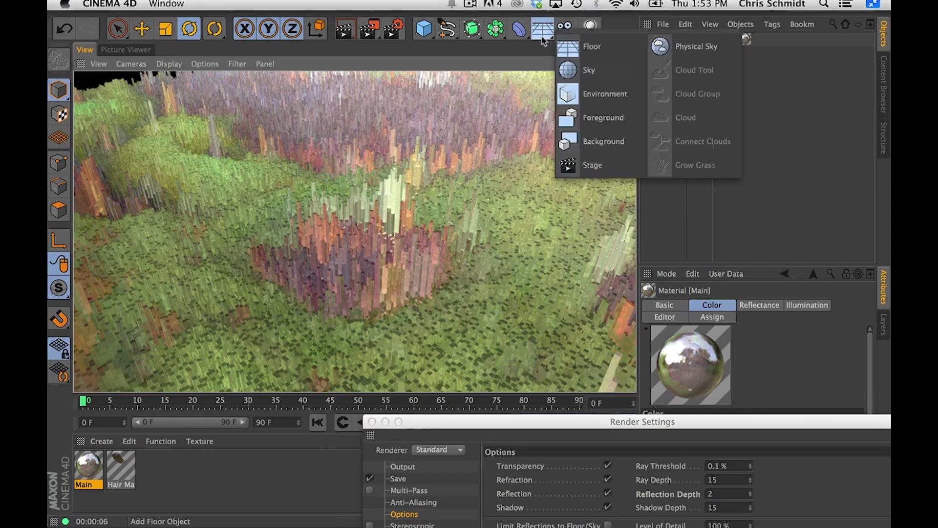
{"action": "left_click", "coordinate": [608, 81]}
{"action": "double_click", "coordinate": [195, 468]}
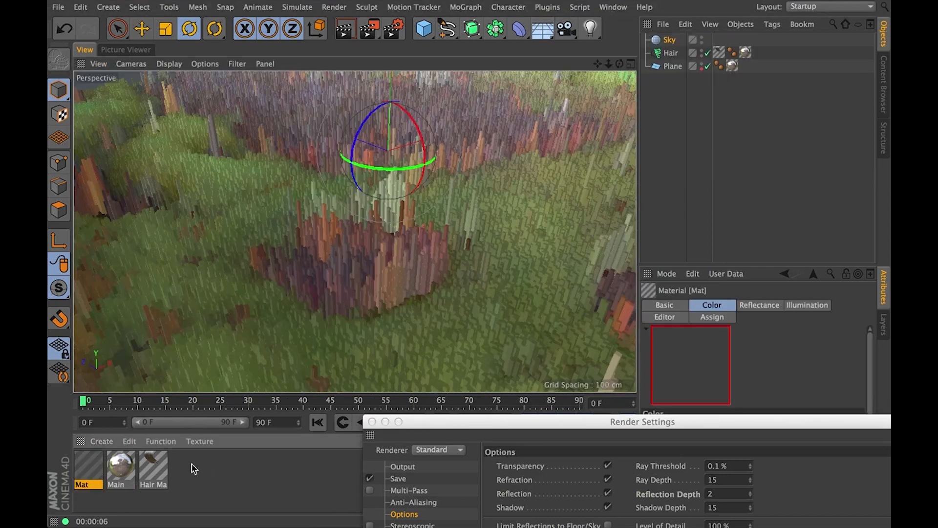
Turn off the new material's Color and Reflectance channels and enable Luminance
{"action": "double_click", "coordinate": [81, 466]}
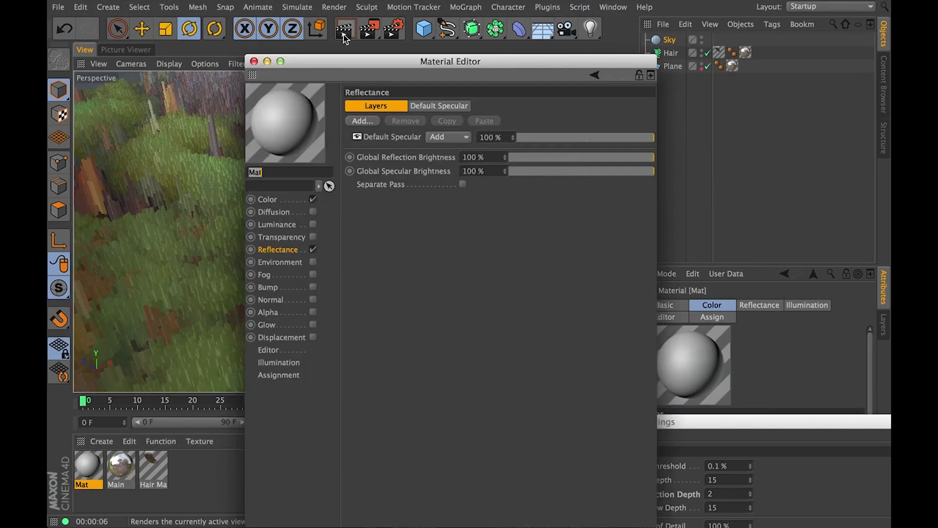
{"action": "left_click", "coordinate": [313, 199]}
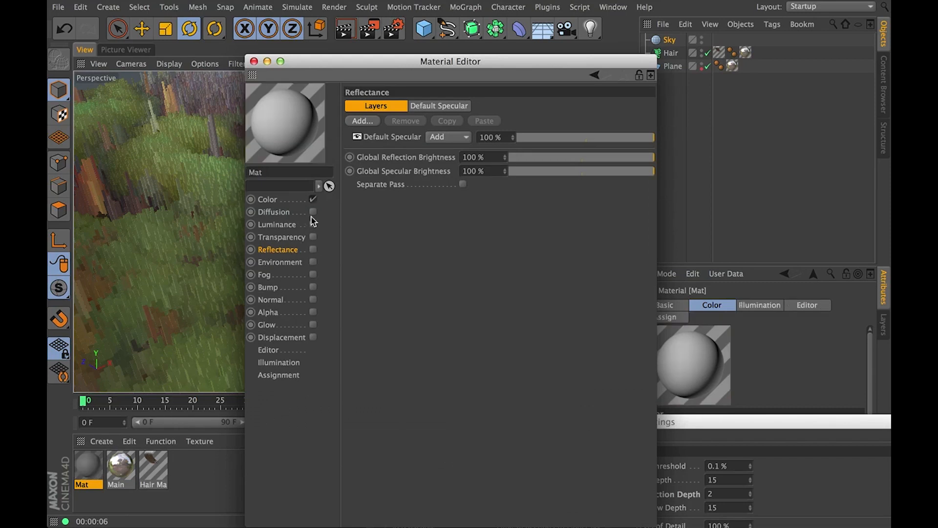
{"action": "left_click", "coordinate": [312, 224]}
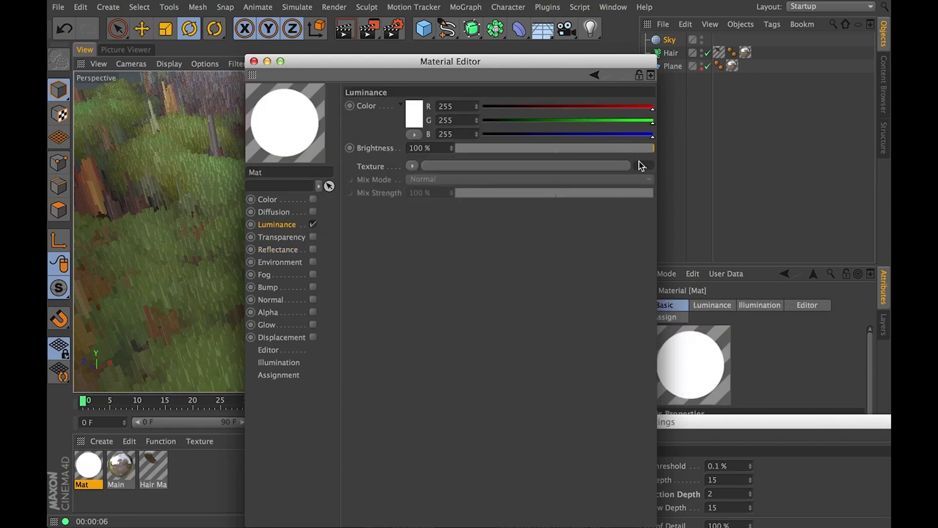
Load matprev_env.hdr from the tex folder as the new material's Luminance texture and close the Material Editor
{"action": "left_click", "coordinate": [644, 166]}
{"action": "left_click", "coordinate": [726, 33]}
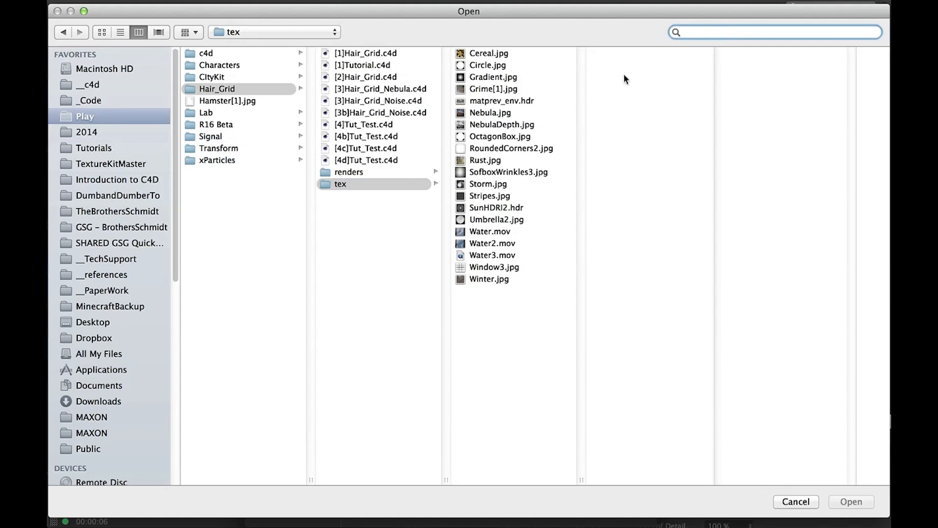
{"action": "left_click", "coordinate": [519, 103]}
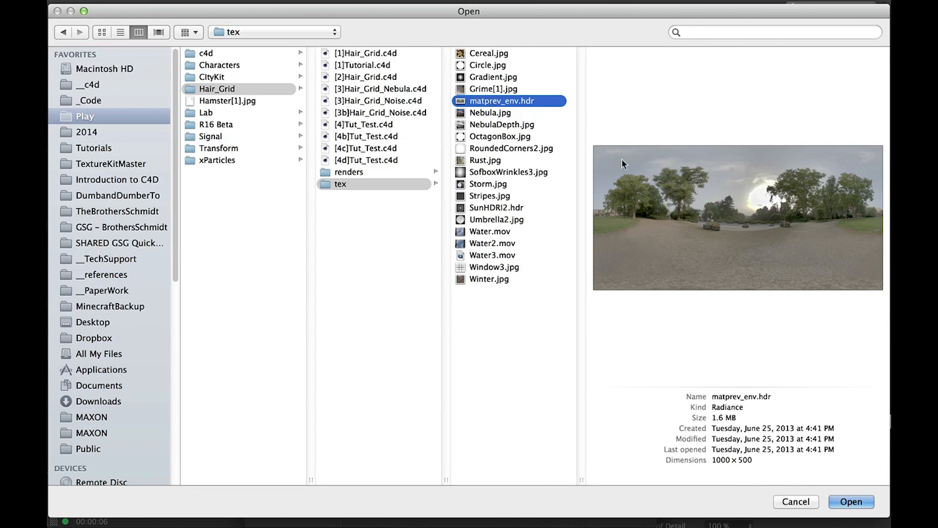
{"action": "double_click", "coordinate": [485, 100]}
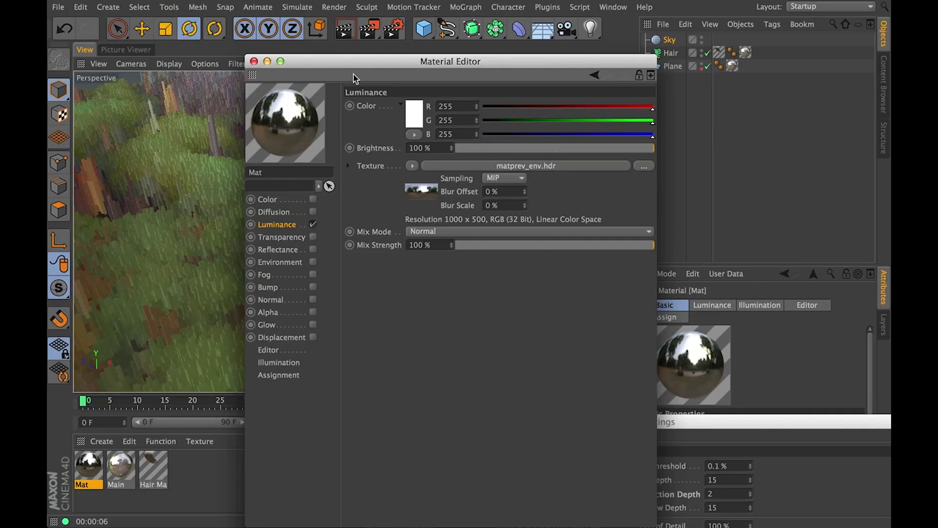
{"action": "left_click", "coordinate": [255, 61]}
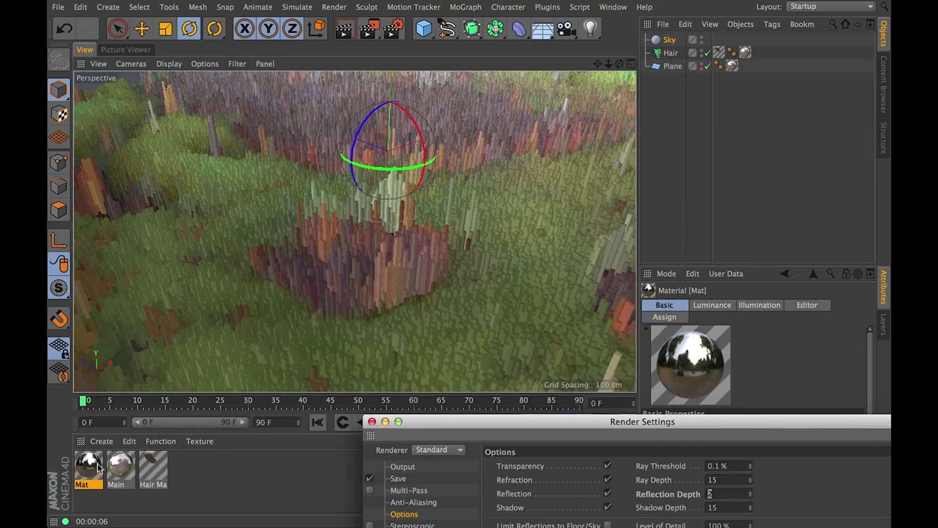
Apply the HDR material to the Sky object and render the viewport to check the sky's reflections on the columns
{"action": "left_click_drag", "start_coordinate": [99, 468], "coordinate": [668, 43]}
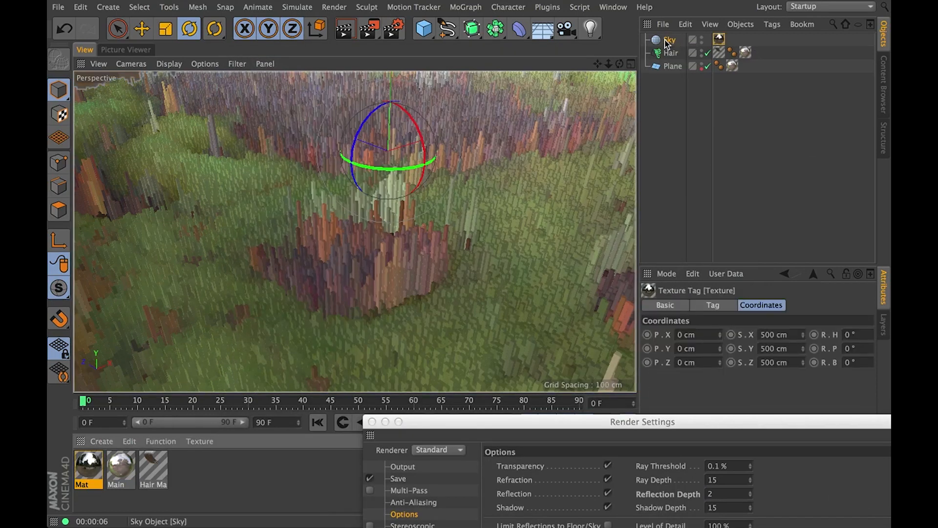
{"action": "left_click", "coordinate": [347, 31]}
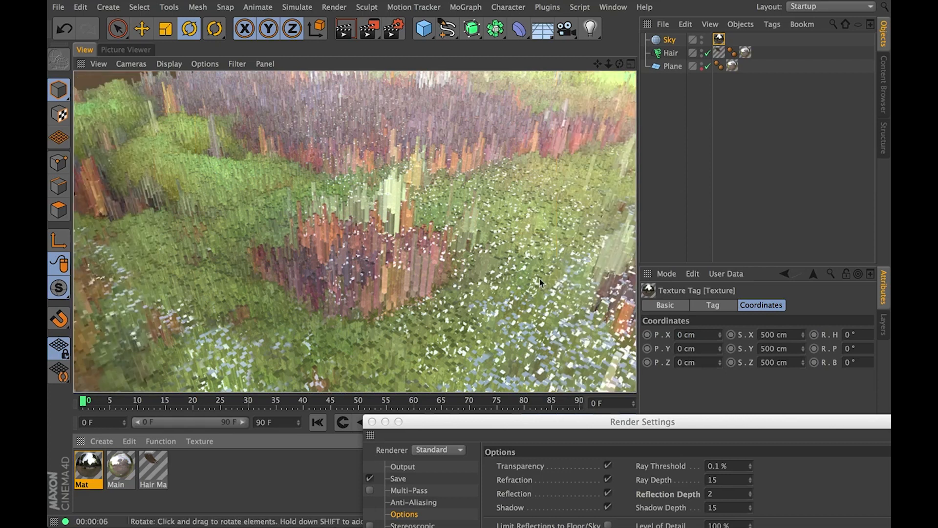
{"action": "double_click", "coordinate": [482, 422]}
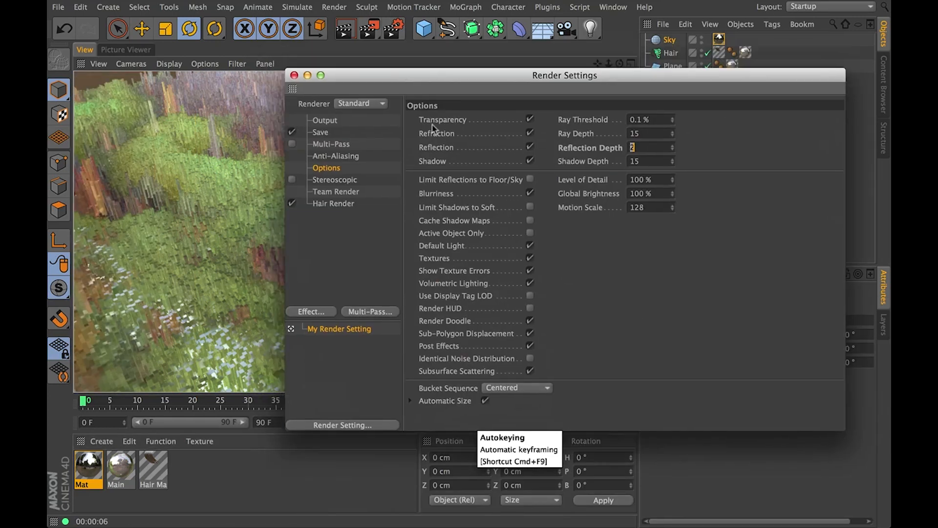
Turn off the Reflectance channel of the Main material
{"action": "double_click", "coordinate": [120, 463]}
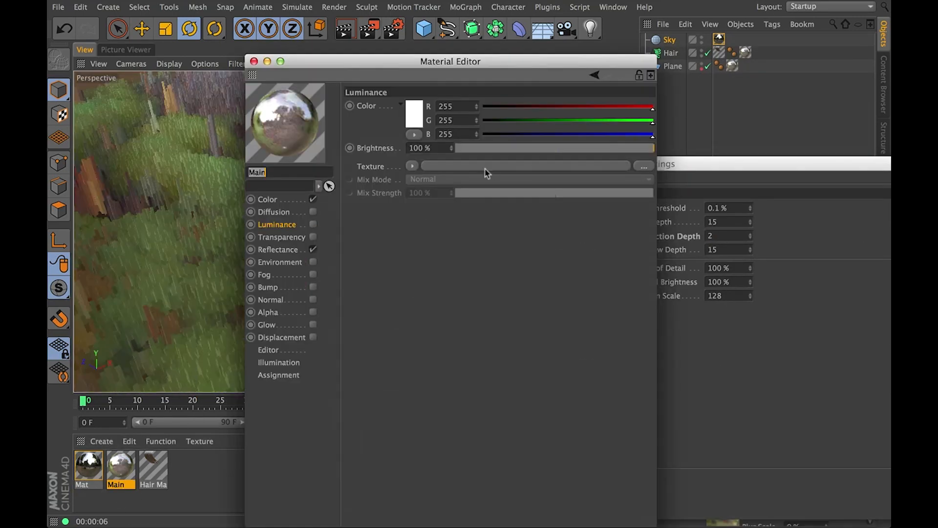
{"action": "left_click", "coordinate": [313, 249]}
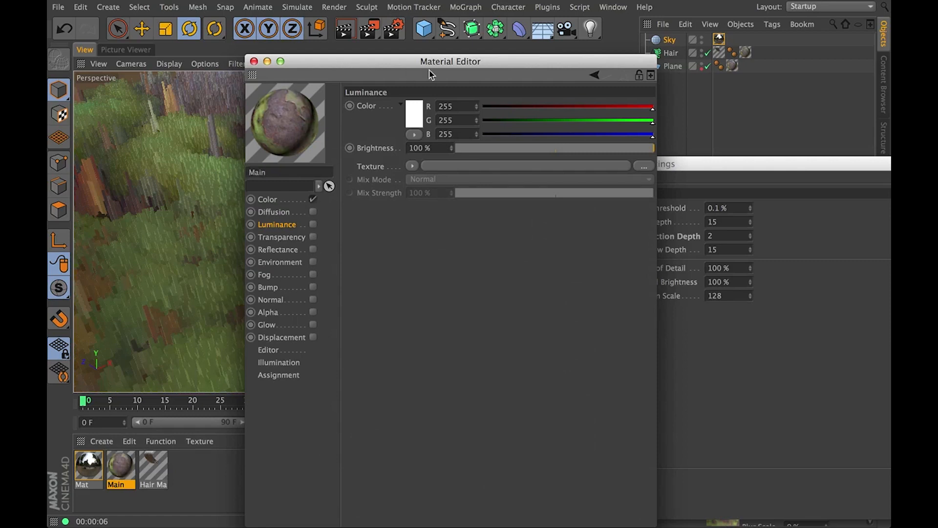
Add the Ambient Occlusion effect to the render settings and close the Material Editor
{"action": "left_click", "coordinate": [672, 165]}
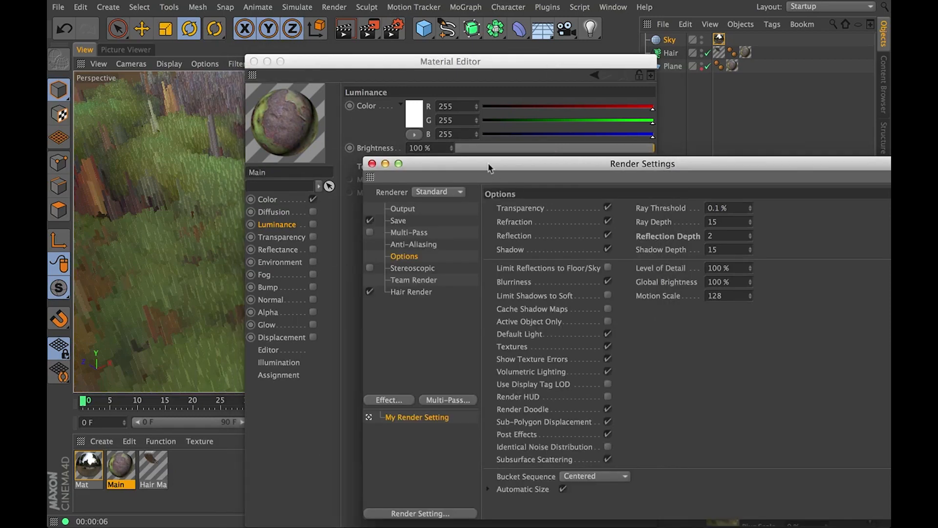
{"action": "left_click_drag", "start_coordinate": [488, 164], "coordinate": [391, 89]}
{"action": "left_click", "coordinate": [303, 324]}
{"action": "left_click", "coordinate": [362, 230]}
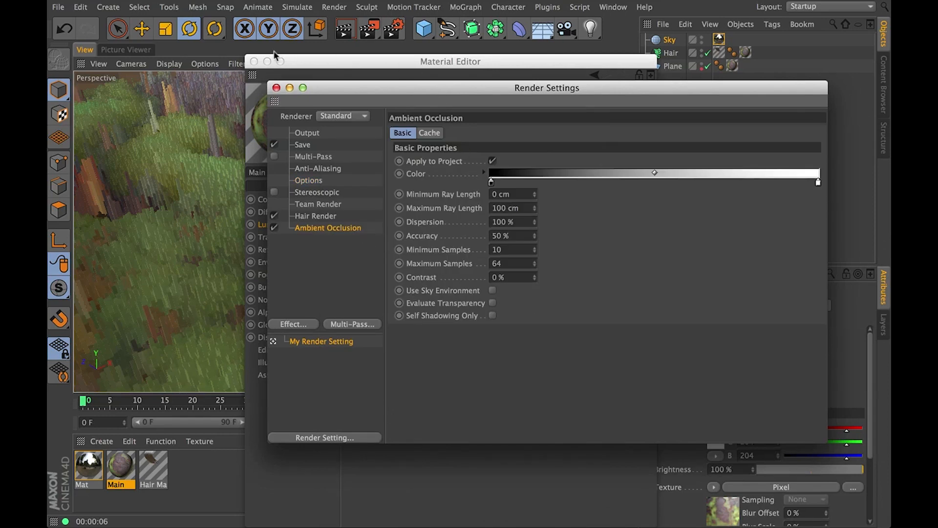
{"action": "left_click", "coordinate": [254, 61]}
Set the Ambient Occlusion Maximum Ray Length to 25 cm and render a closer view of the columns
{"action": "left_click_drag", "start_coordinate": [349, 87], "coordinate": [419, 318]}
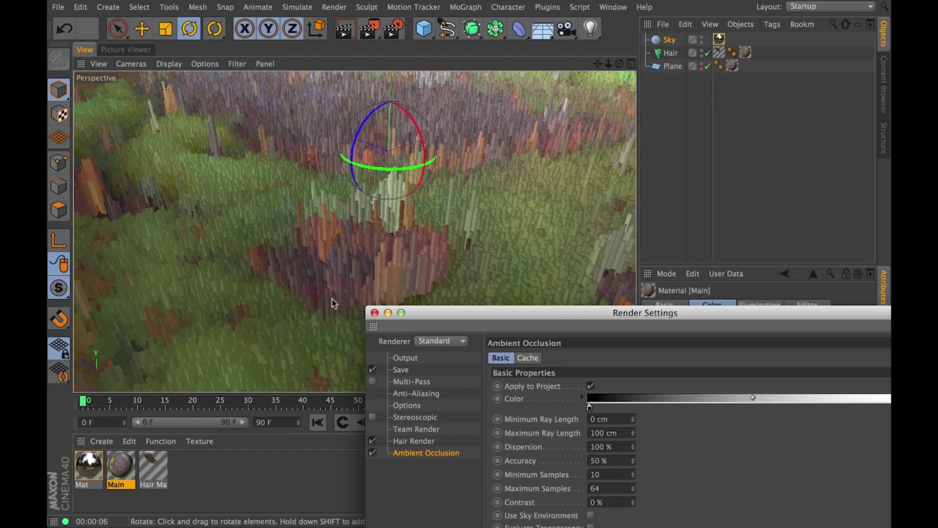
{"action": "scroll", "coordinate": [329, 298], "scroll_direction": "up", "scroll_amount": 8}
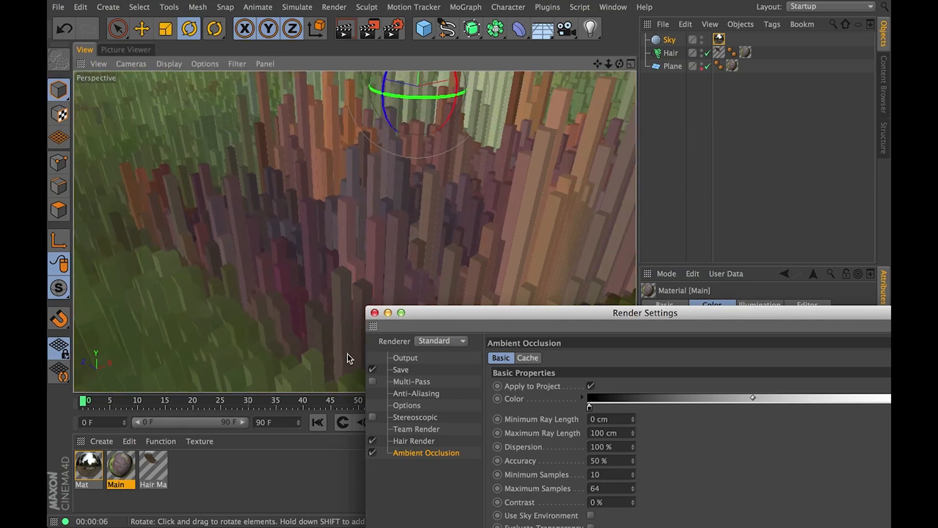
{"action": "scroll", "coordinate": [329, 266], "scroll_direction": "down", "scroll_amount": 6}
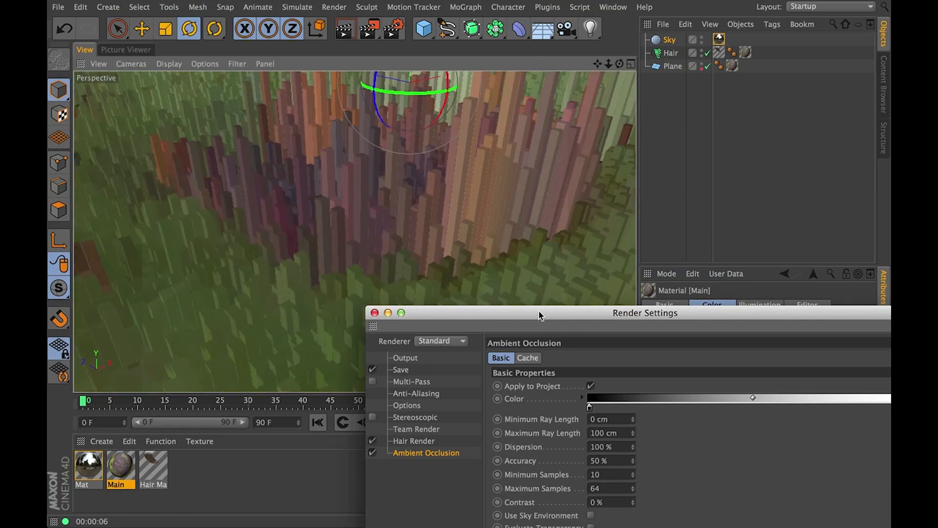
{"action": "left_click_drag", "start_coordinate": [539, 315], "coordinate": [373, 105]}
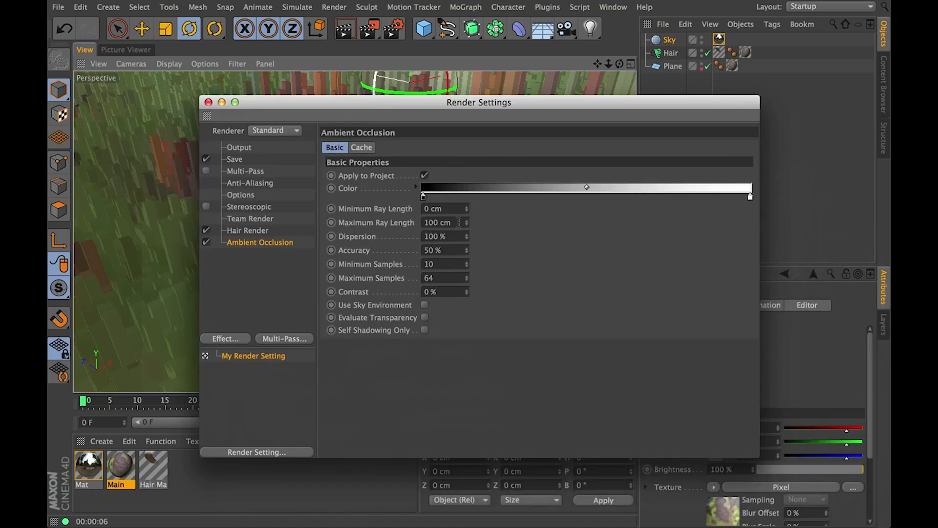
{"action": "double_click", "coordinate": [459, 222]}
{"action": "type", "text": "25"}
{"action": "key", "text": "Return"}
{"action": "mouse_move", "coordinate": [453, 121]}
{"action": "left_mouse_down"}
{"action": "mouse_move", "coordinate": [576, 258]}
{"action": "mouse_move", "coordinate": [617, 283]}
{"action": "left_mouse_up"}
{"action": "left_click_drag", "start_coordinate": [449, 268], "coordinate": [368, 439]}
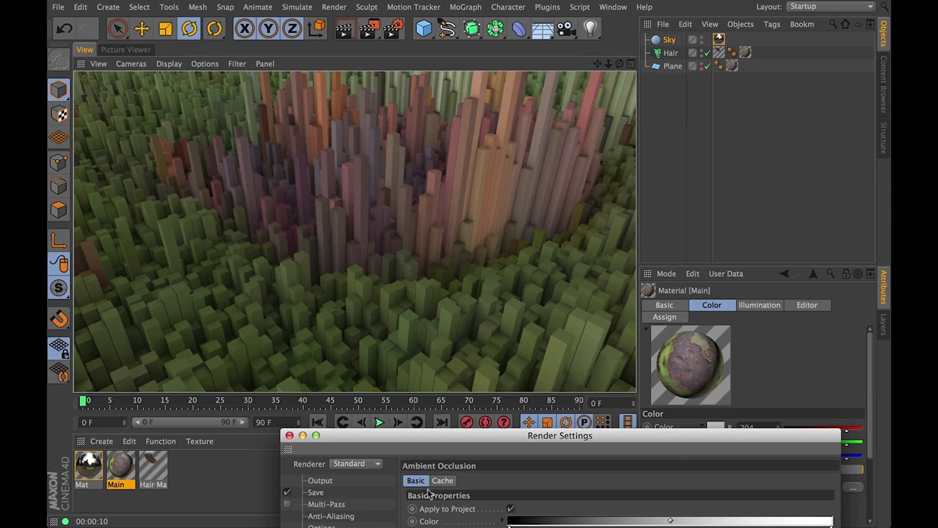
Lighten the Ambient Occlusion color gradient by replacing its black knot with gray and shifting the midpoint toward the dark end, then close the render settings
{"action": "left_click_drag", "start_coordinate": [438, 442], "coordinate": [381, 102]}
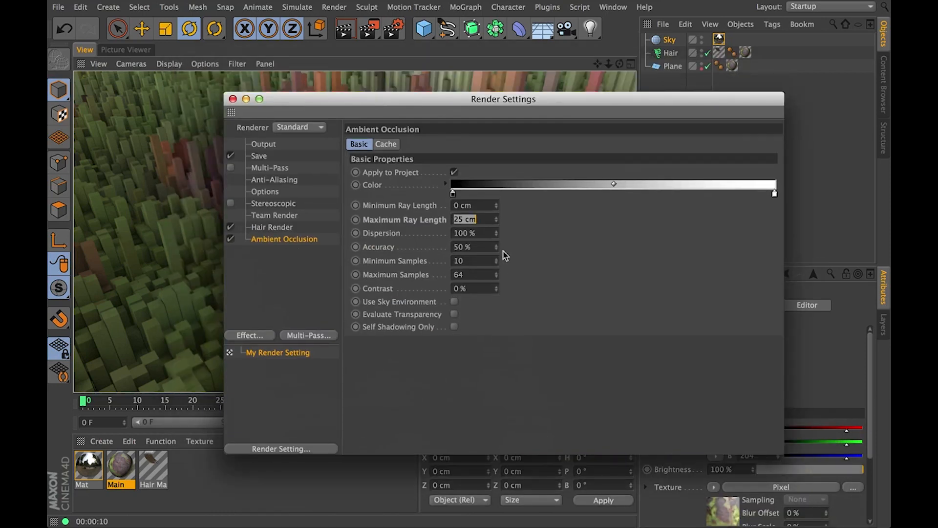
{"action": "left_click", "coordinate": [533, 194]}
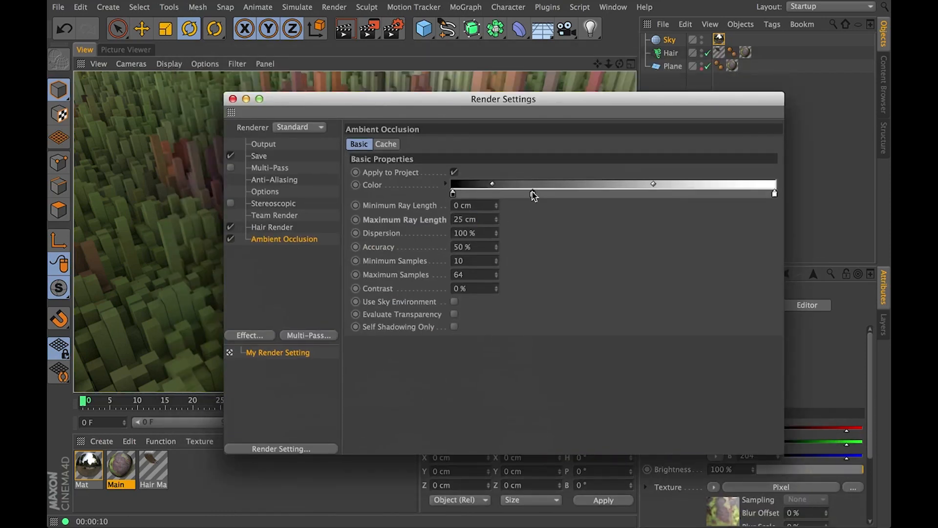
{"action": "left_click_drag", "start_coordinate": [450, 192], "coordinate": [455, 216]}
{"action": "left_click_drag", "start_coordinate": [531, 194], "coordinate": [447, 193]}
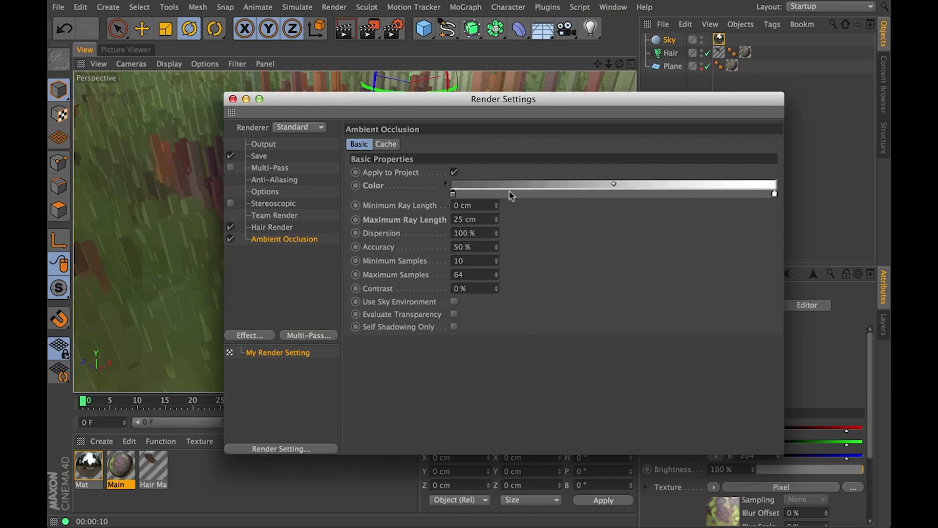
{"action": "left_click_drag", "start_coordinate": [614, 186], "coordinate": [545, 187]}
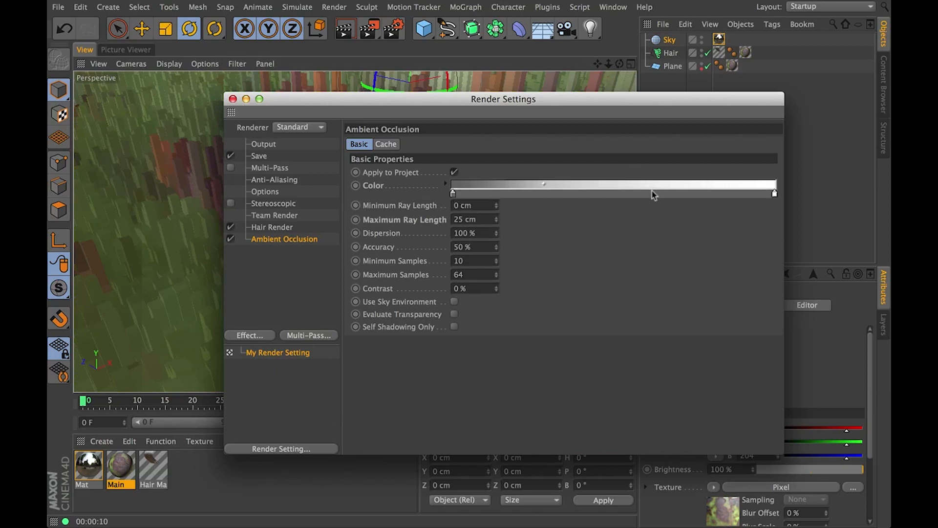
{"action": "left_click", "coordinate": [233, 98]}
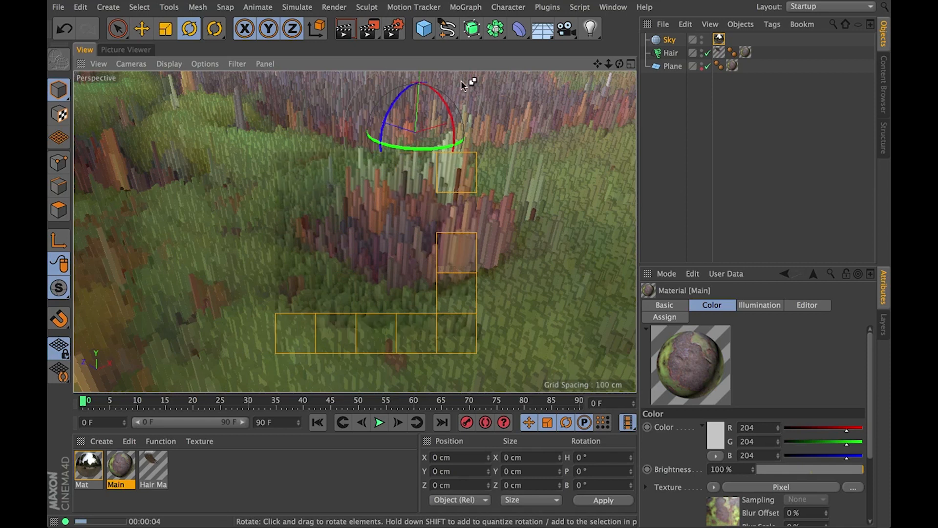
Add a Light object to the scene
{"action": "left_click", "coordinate": [590, 28]}
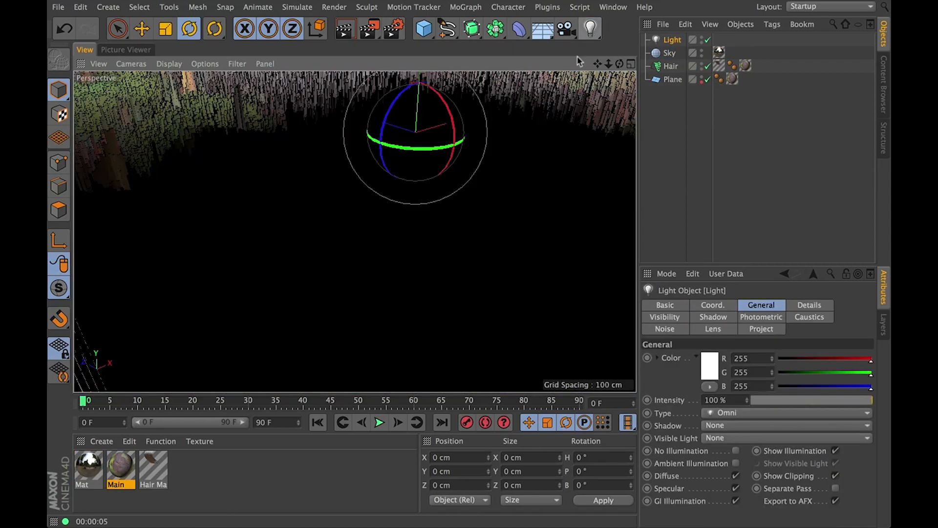
Raise the light straight up above the plane to a height of about 757 cm
{"action": "right_click_drag", "start_coordinate": [510, 170], "coordinate": [413, 193], "text": "alt"}
{"action": "middle_click_drag", "start_coordinate": [433, 196], "coordinate": [393, 274], "text": "alt"}
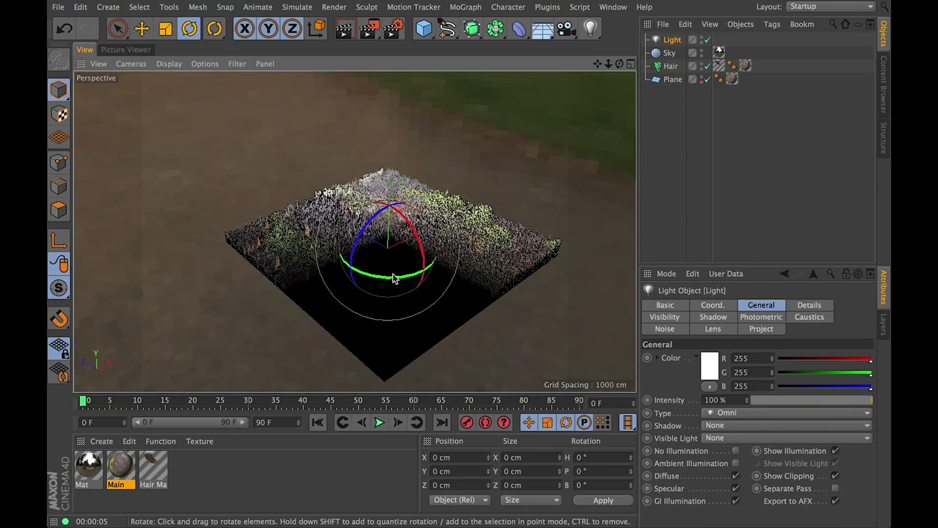
{"action": "left_click_drag", "start_coordinate": [393, 274], "coordinate": [382, 290], "text": "alt"}
{"action": "left_click_drag", "start_coordinate": [405, 253], "coordinate": [407, 308], "text": "alt"}
{"action": "key", "text": "e"}
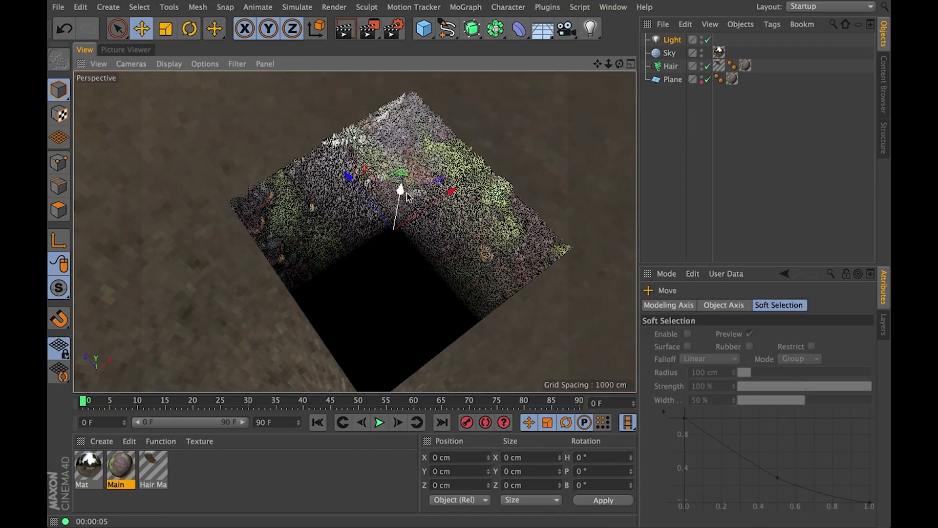
{"action": "left_click_drag", "start_coordinate": [395, 191], "coordinate": [416, 100]}
{"action": "middle_click_drag", "start_coordinate": [441, 186], "coordinate": [438, 220], "text": "alt"}
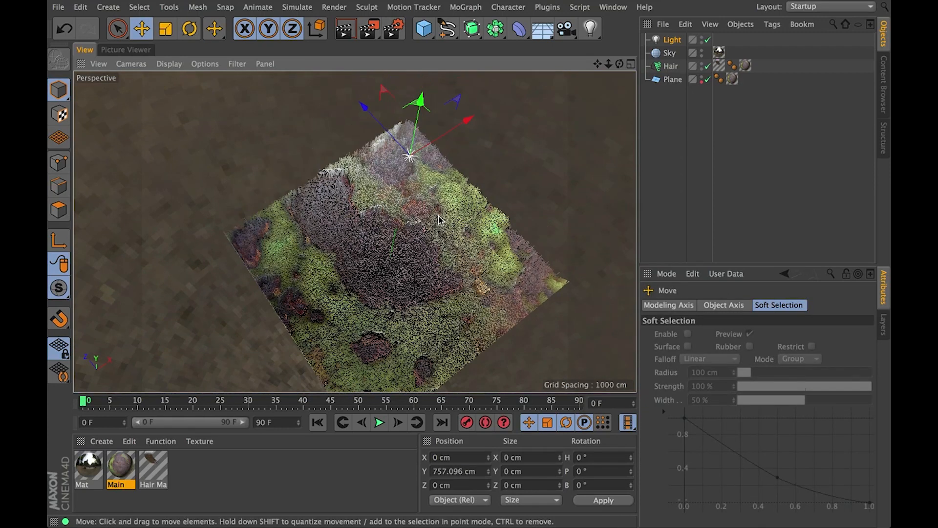
Move the light outside the plane's near edge, to about X -477, Y 720, Z -901 cm
{"action": "left_click_drag", "start_coordinate": [423, 322], "coordinate": [416, 348], "text": "alt"}
{"action": "middle_click_drag", "start_coordinate": [401, 320], "coordinate": [354, 380], "text": "alt"}
{"action": "left_click_drag", "start_coordinate": [413, 141], "coordinate": [411, 499]}
{"action": "middle_click_drag", "start_coordinate": [387, 381], "coordinate": [415, 213], "text": "alt"}
{"action": "left_click_drag", "start_coordinate": [415, 214], "coordinate": [448, 187], "text": "alt"}
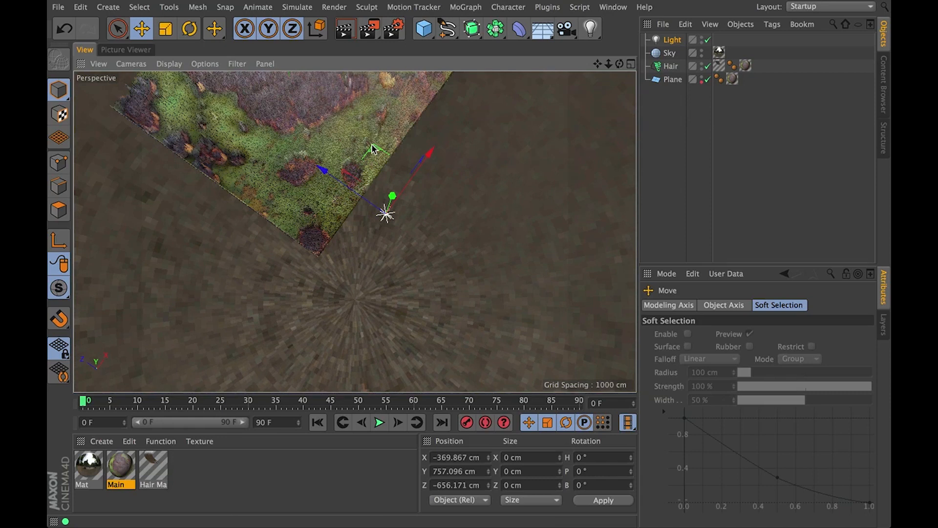
{"action": "left_click_drag", "start_coordinate": [375, 148], "coordinate": [445, 269]}
{"action": "left_click_drag", "start_coordinate": [346, 174], "coordinate": [342, 137], "text": "alt"}
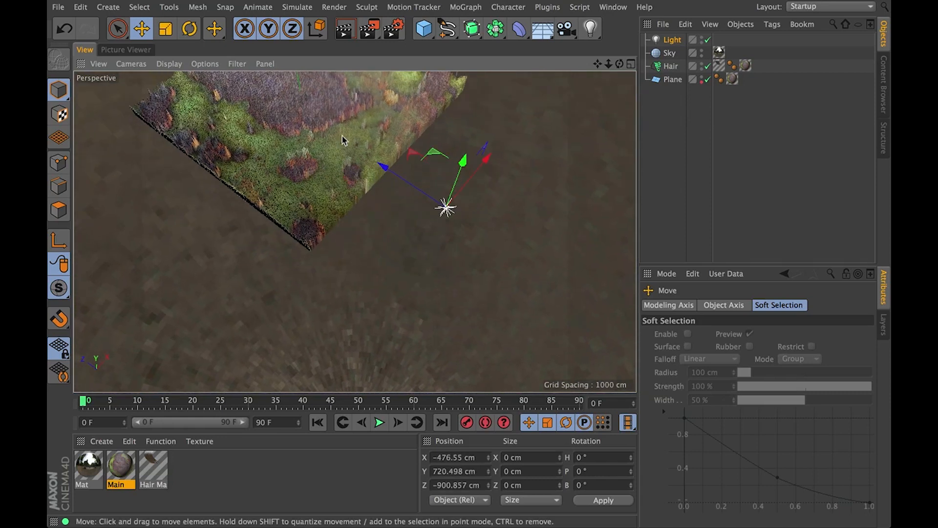
Give the light a warm color of RGB 255, 243, 212 and set its shadow type to Shadow Maps (Soft)
{"action": "left_click", "coordinate": [676, 41]}
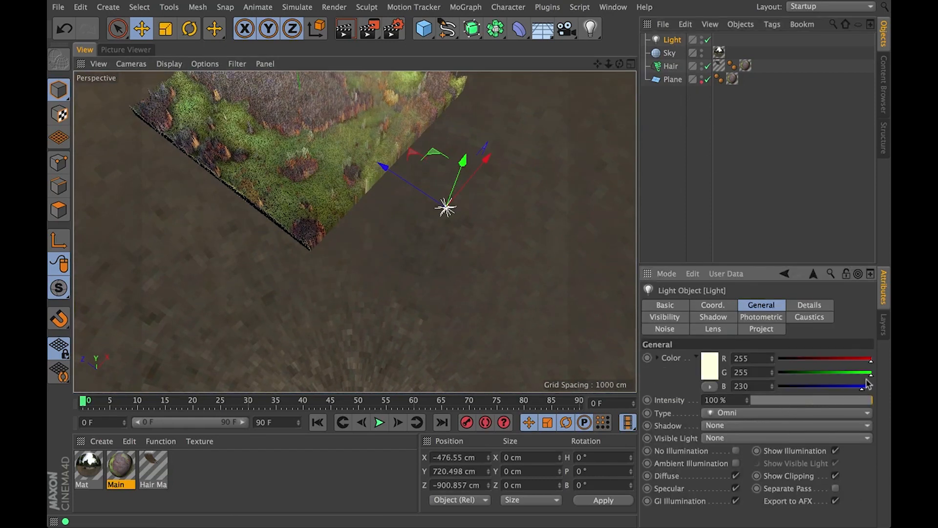
{"action": "left_click_drag", "start_coordinate": [871, 375], "coordinate": [855, 388]}
{"action": "left_click", "coordinate": [759, 428]}
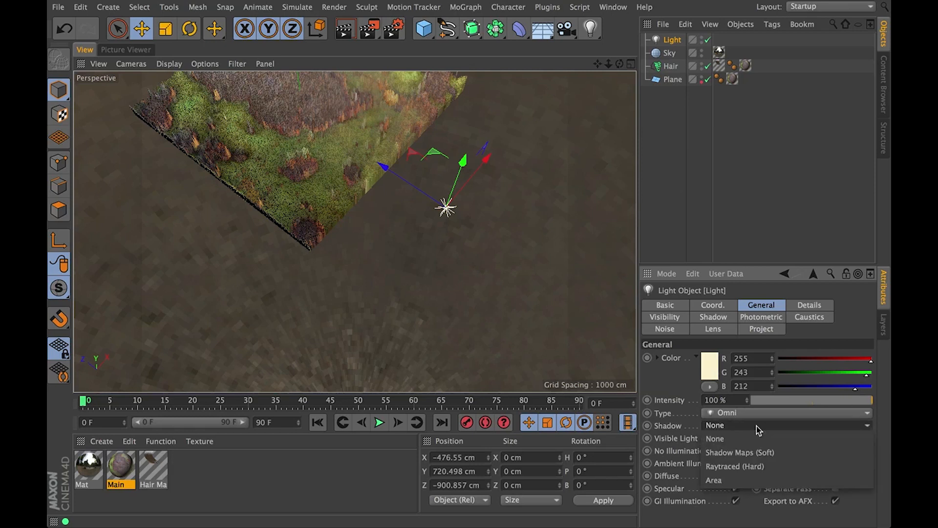
{"action": "left_click", "coordinate": [752, 454]}
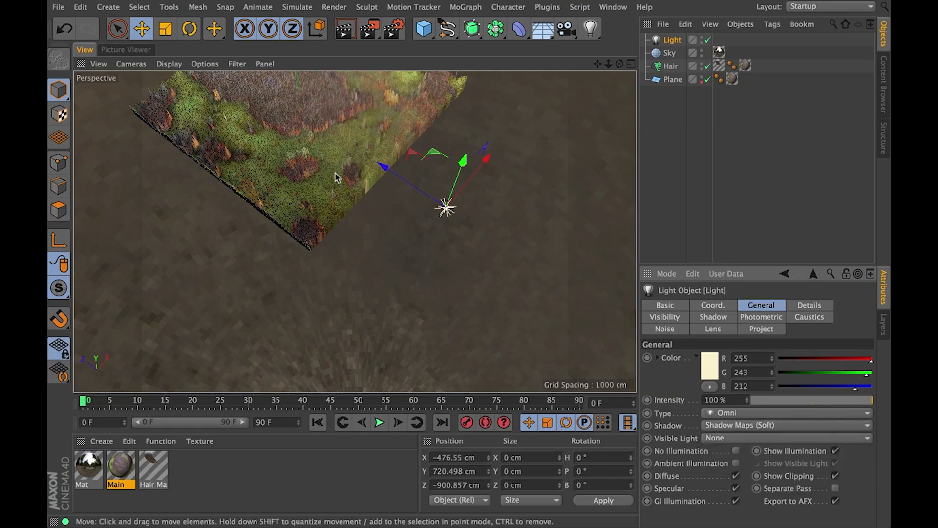
Set the light's shadow map to 2000x2000, test-rendering a close-up of the hair in the viewport before and after the change
{"action": "left_click", "coordinate": [728, 319]}
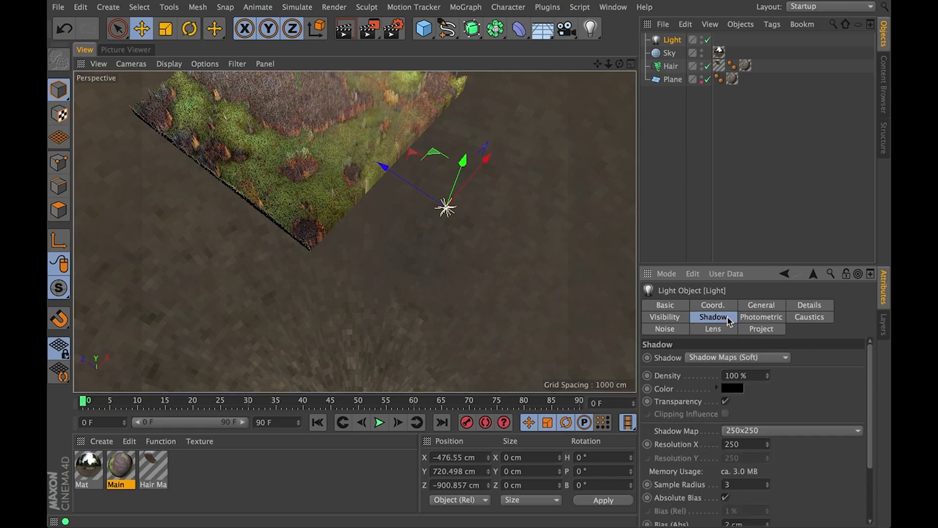
{"action": "scroll", "coordinate": [288, 188], "scroll_direction": "up", "scroll_amount": 10}
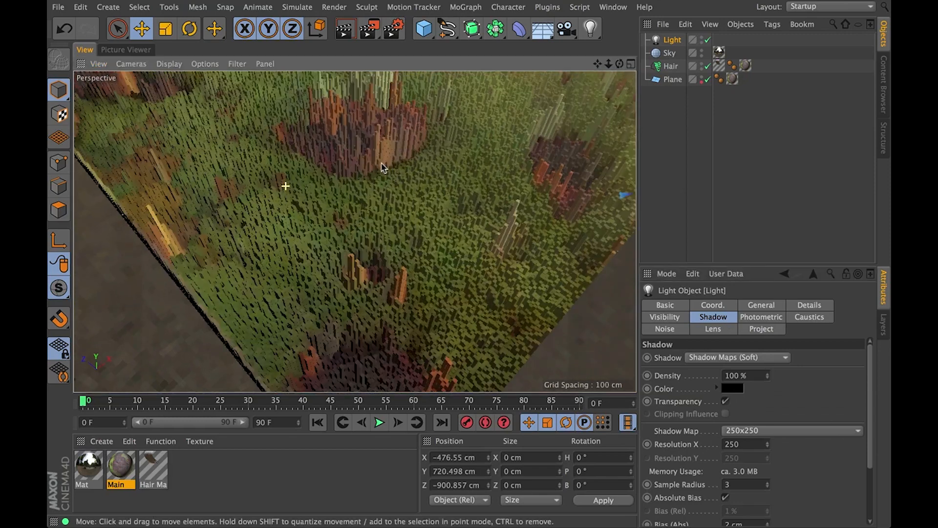
{"action": "left_click_drag", "start_coordinate": [382, 168], "coordinate": [422, 276], "text": "alt"}
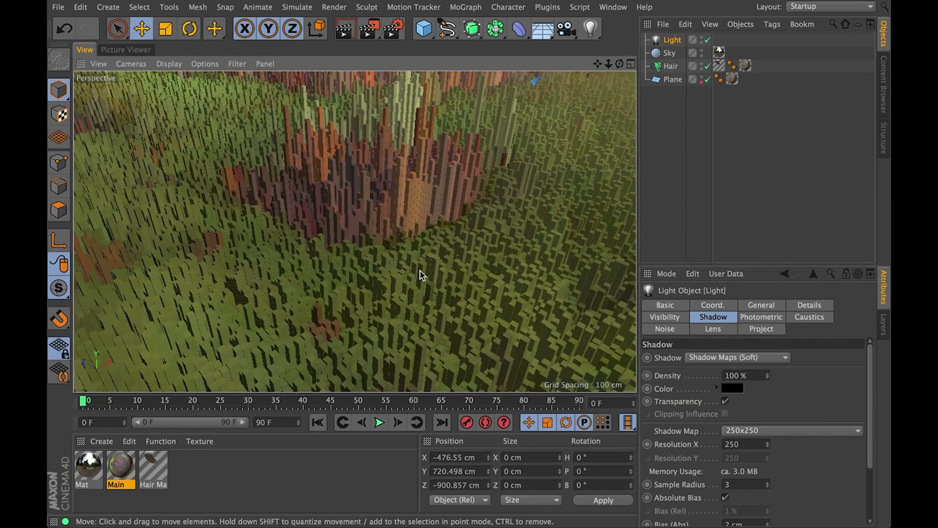
{"action": "key", "text": "ctrl+r"}
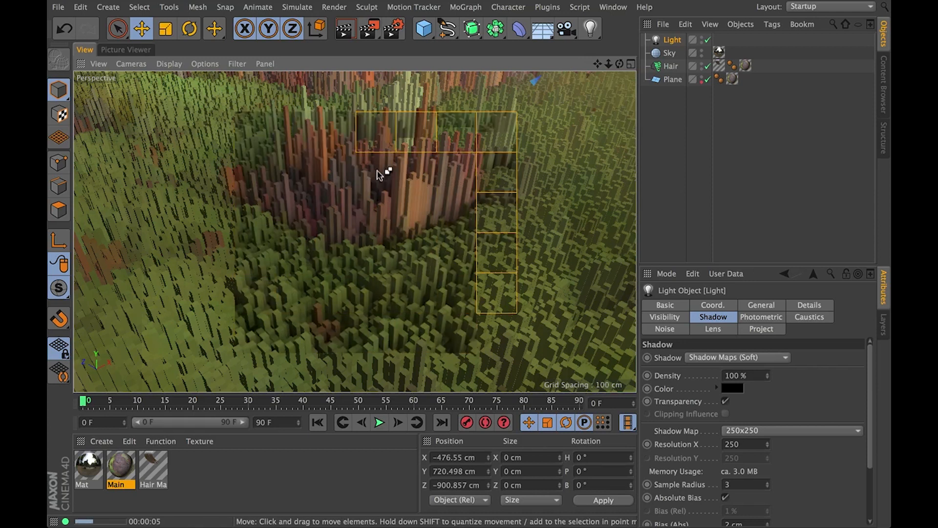
{"action": "left_click", "coordinate": [746, 431]}
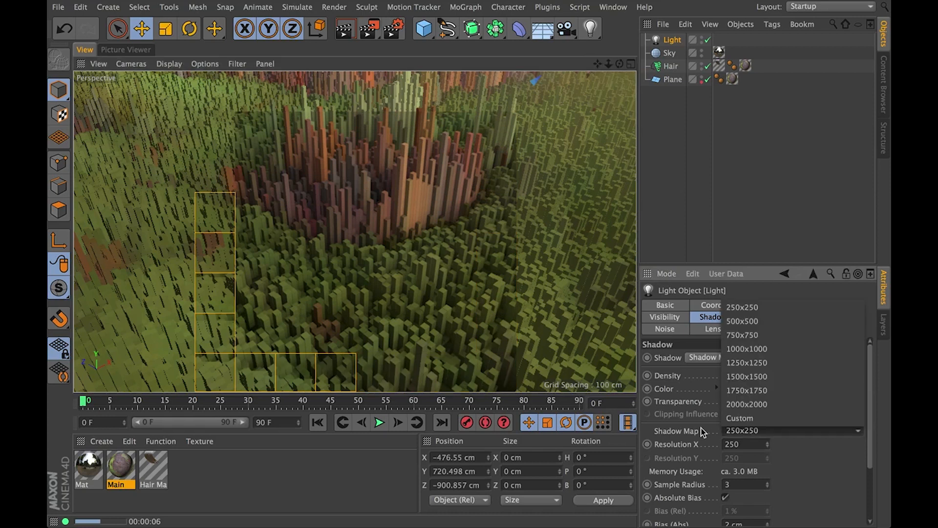
{"action": "left_click", "coordinate": [759, 407]}
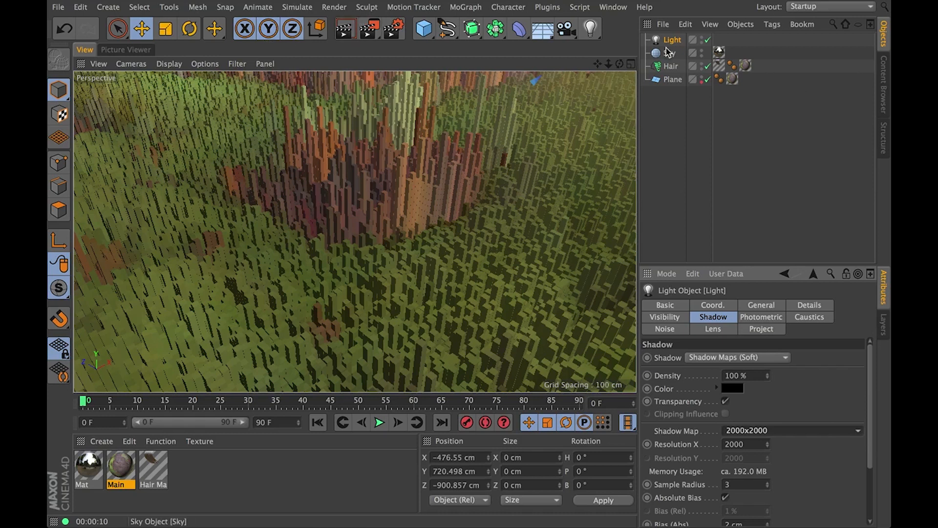
{"action": "left_click", "coordinate": [341, 30]}
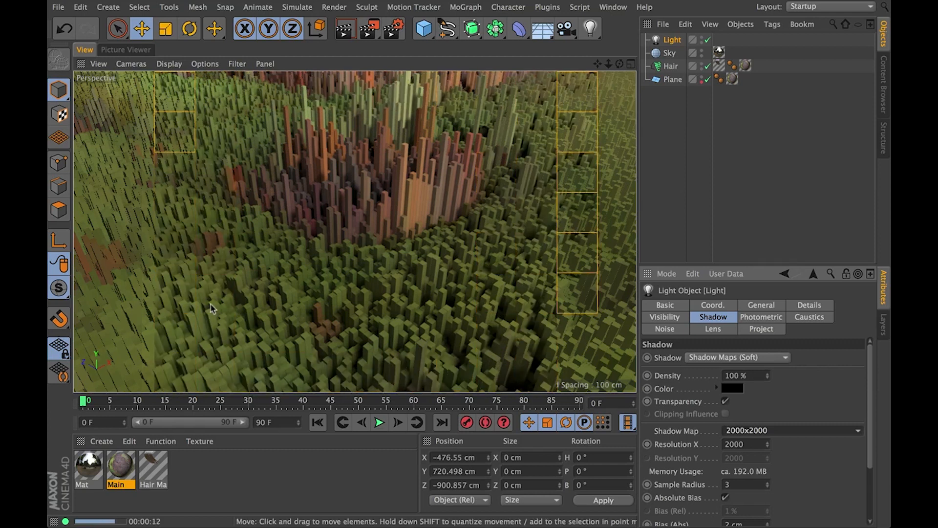
{"action": "left_click", "coordinate": [675, 43]}
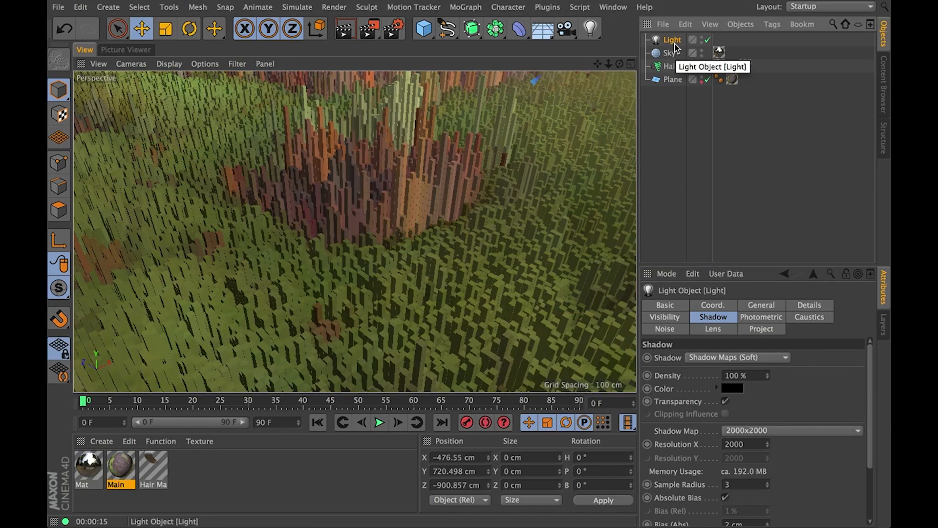
Add a second light and place it above and beyond the plane at about X -619, Y 712, Z 1593 cm
{"action": "left_click", "coordinate": [590, 29]}
{"action": "left_click_drag", "start_coordinate": [552, 153], "coordinate": [577, 220], "text": "alt"}
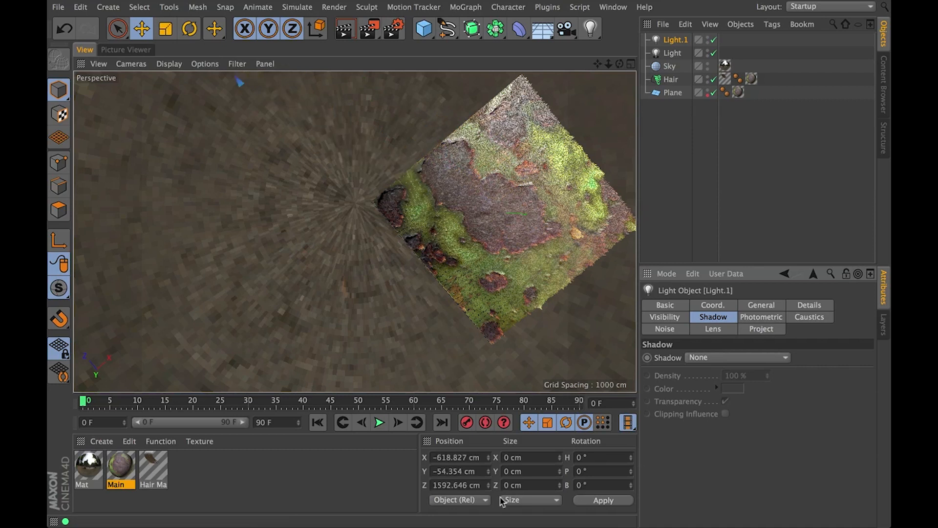
{"action": "left_click_drag", "start_coordinate": [478, 218], "coordinate": [485, 115], "text": "alt"}
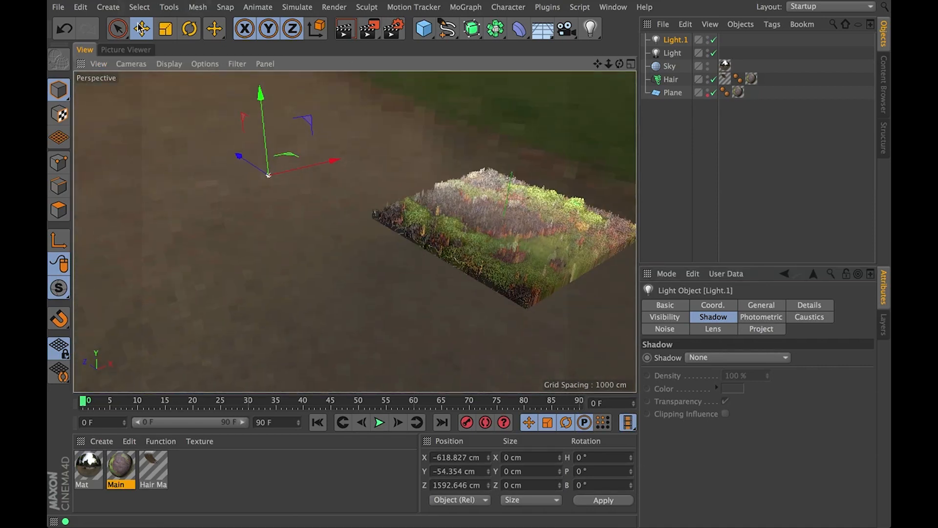
{"action": "left_click_drag", "start_coordinate": [265, 117], "coordinate": [248, 95]}
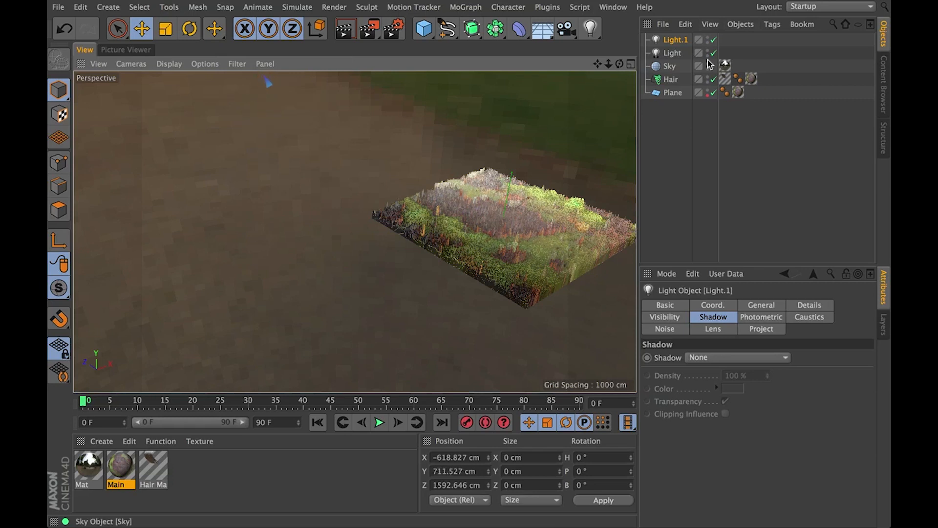
Set the second light's intensity to 50% and its color to a light blue of RGB 147, 185, 255
{"action": "left_click", "coordinate": [762, 305]}
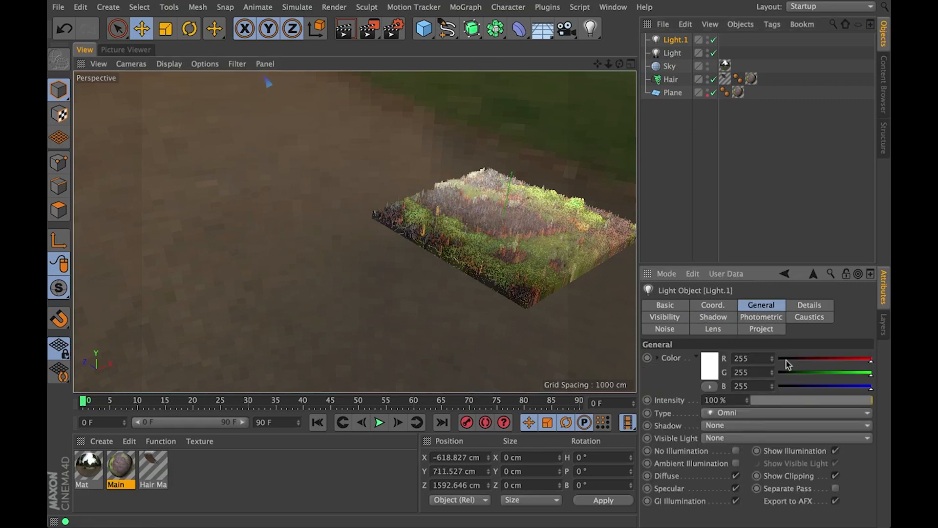
{"action": "left_click", "coordinate": [812, 400]}
{"action": "left_click", "coordinate": [846, 372]}
{"action": "left_click", "coordinate": [832, 359]}
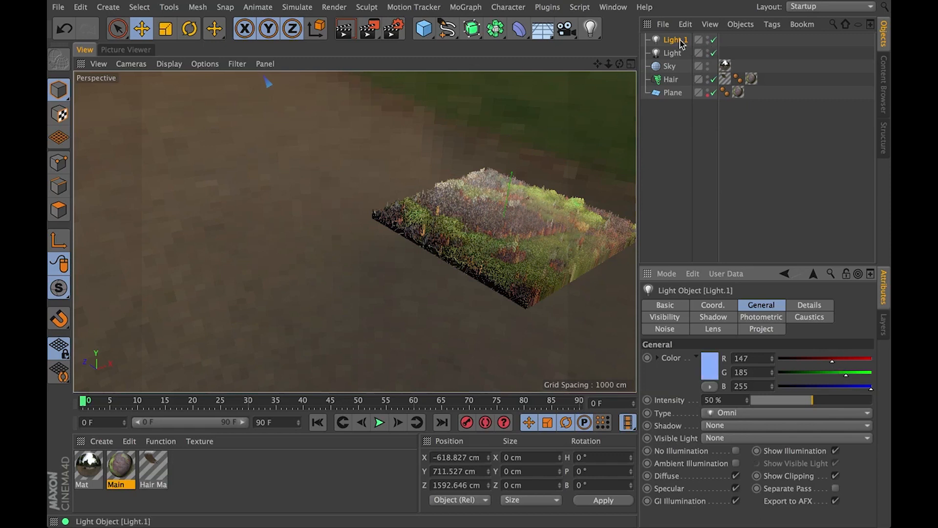
Place a duplicate of the blue light at about X 3218, Z 984 cm and color it pink, RGB 216, 110, 147
{"action": "key", "text": "ctrl+c"}
{"action": "key", "text": "ctrl+v"}
{"action": "left_click_drag", "start_coordinate": [504, 213], "coordinate": [332, 279], "text": "alt"}
{"action": "left_click_drag", "start_coordinate": [281, 192], "coordinate": [573, 98]}
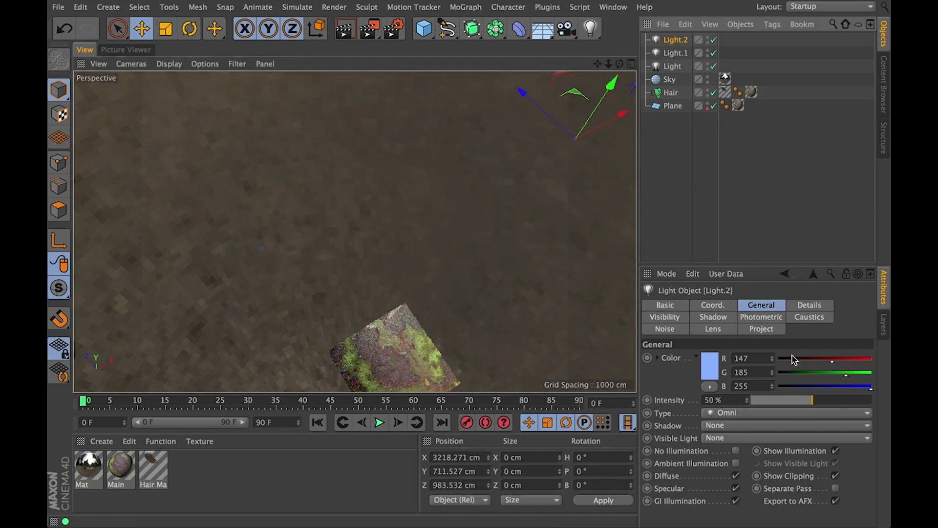
{"action": "left_click_drag", "start_coordinate": [872, 387], "coordinate": [858, 361]}
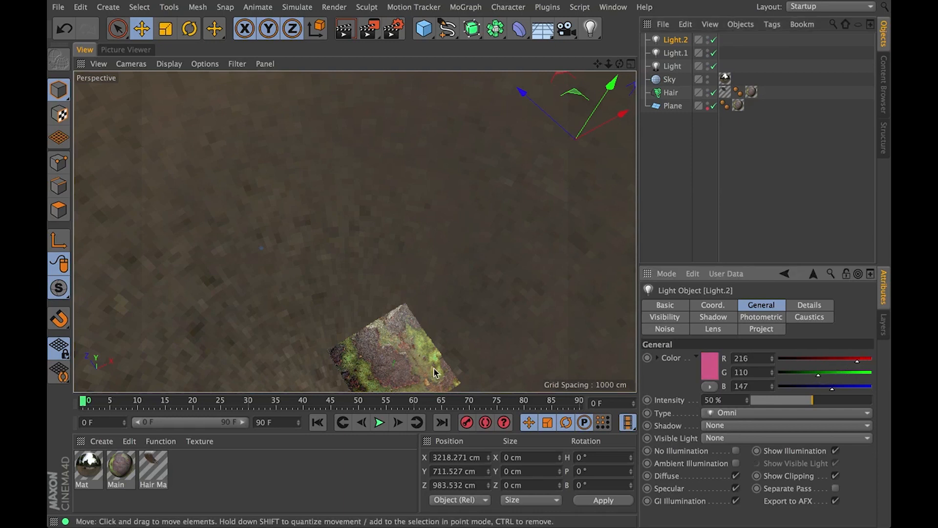
Render a close-up of the hair terrain in the viewport to check the combined effect of the three lights
{"action": "scroll", "coordinate": [405, 338], "scroll_direction": "up", "scroll_amount": 2}
{"action": "scroll", "coordinate": [405, 337], "scroll_direction": "down", "scroll_amount": 3}
{"action": "left_click_drag", "start_coordinate": [519, 314], "coordinate": [399, 279], "text": "alt"}
{"action": "scroll", "coordinate": [398, 279], "scroll_direction": "up", "scroll_amount": 6}
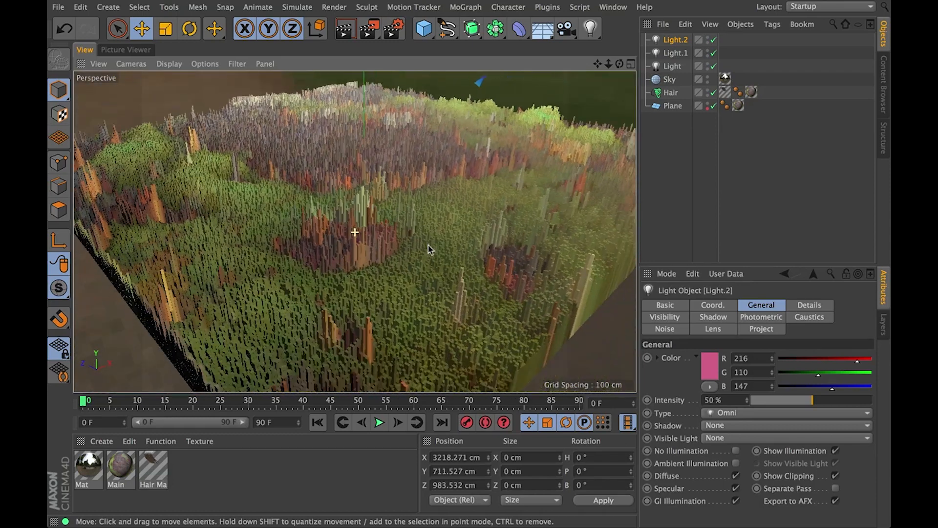
{"action": "scroll", "coordinate": [440, 269], "scroll_direction": "down", "scroll_amount": 3}
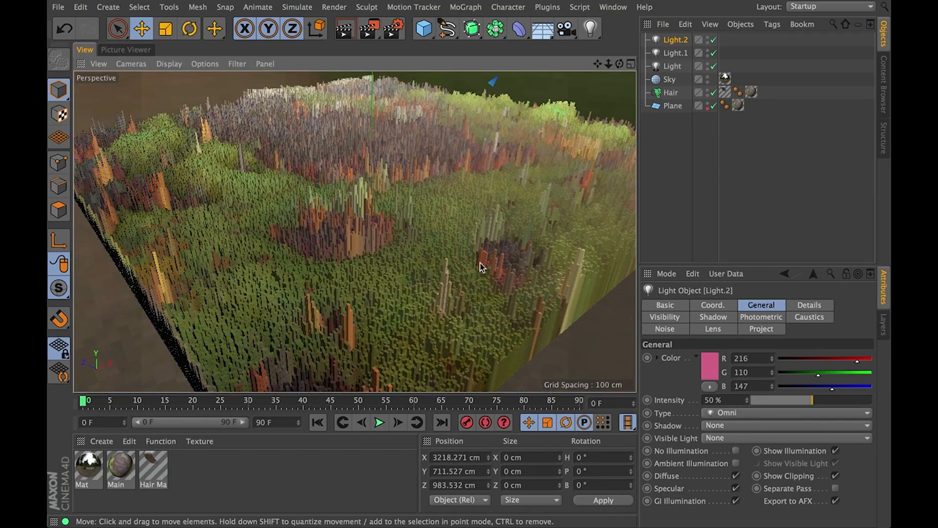
{"action": "scroll", "coordinate": [439, 276], "scroll_direction": "down", "scroll_amount": 3}
{"action": "left_click_drag", "start_coordinate": [439, 281], "coordinate": [352, 255], "text": "alt"}
{"action": "scroll", "coordinate": [421, 256], "scroll_direction": "up", "scroll_amount": 8}
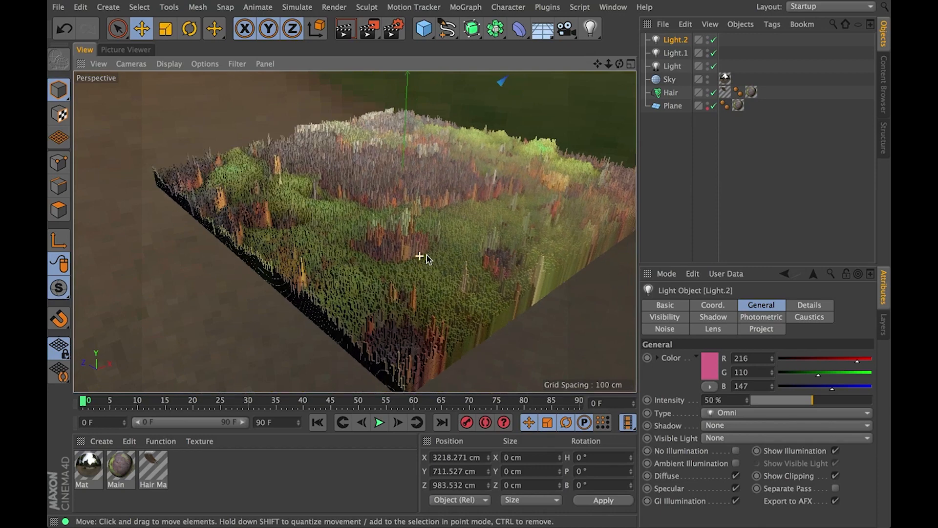
{"action": "left_click_drag", "start_coordinate": [519, 256], "coordinate": [440, 250], "text": "alt"}
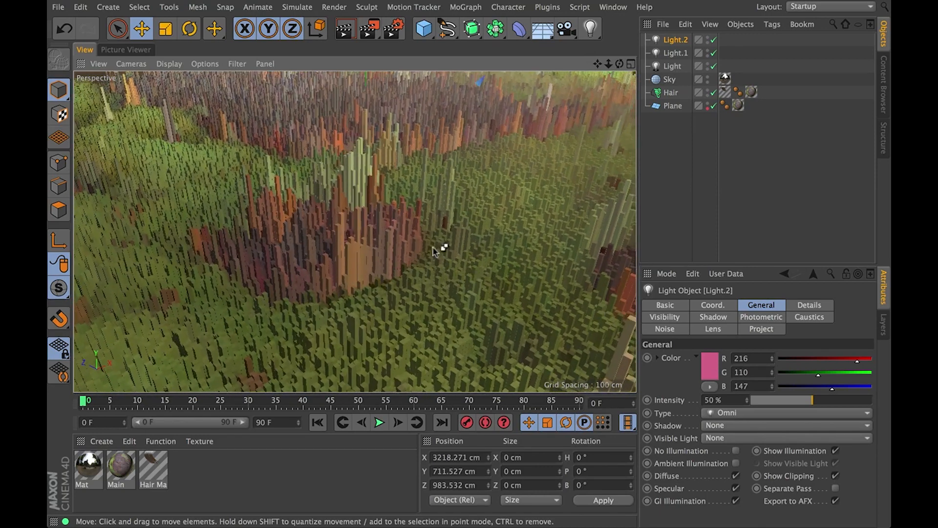
{"action": "key", "text": "ctrl+r"}
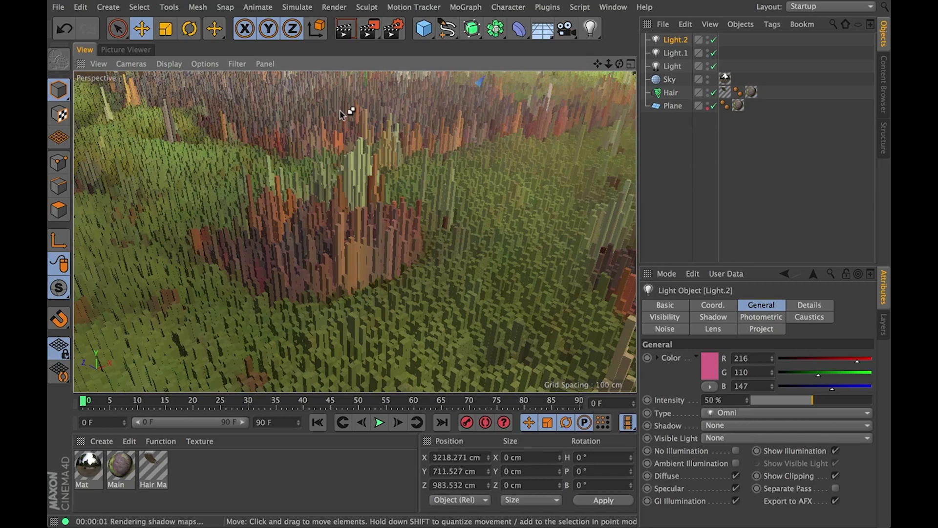
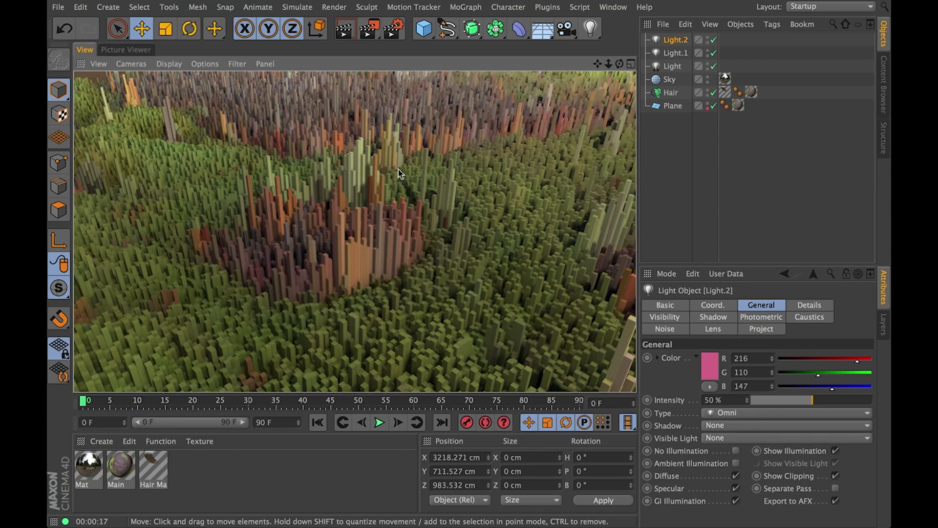
Add an Environment object to the scene and enable its fog
{"action": "left_click", "coordinate": [589, 30]}
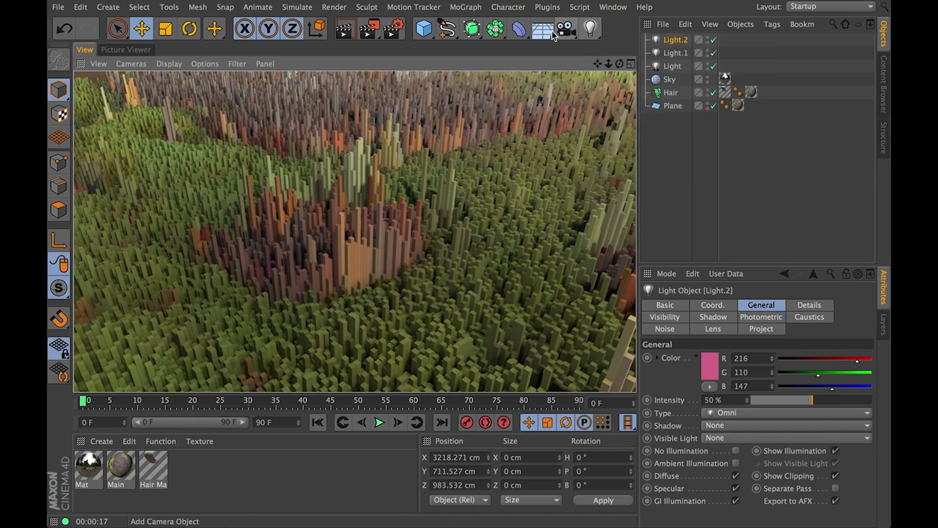
{"action": "left_click_drag", "start_coordinate": [543, 30], "coordinate": [588, 86]}
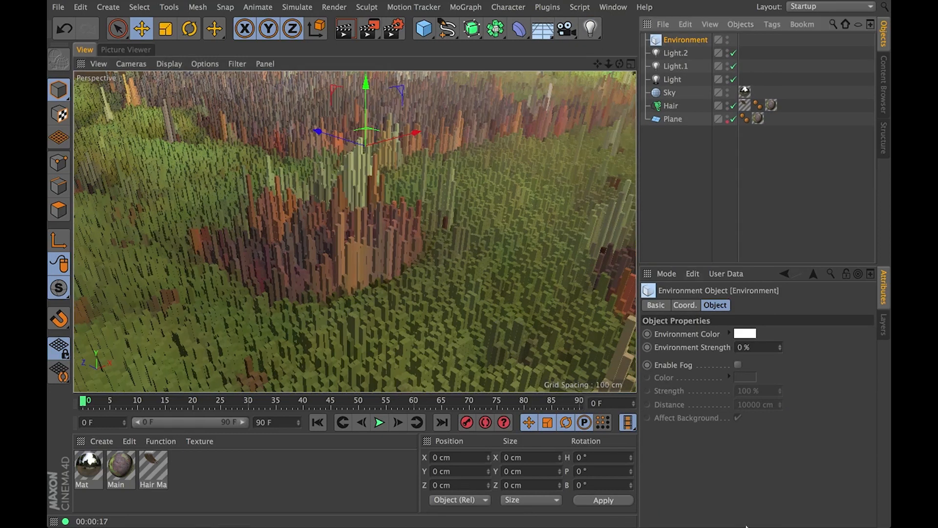
{"action": "left_click", "coordinate": [738, 366]}
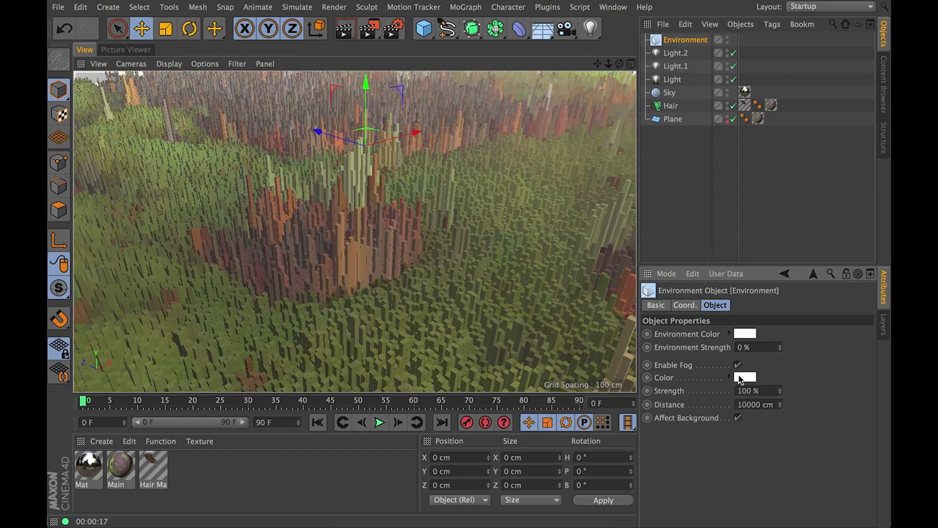
Set the Environment fog color to a strongly saturated turquoise with a hue of about 167°
{"action": "left_click", "coordinate": [744, 377]}
{"action": "left_click", "coordinate": [452, 181]}
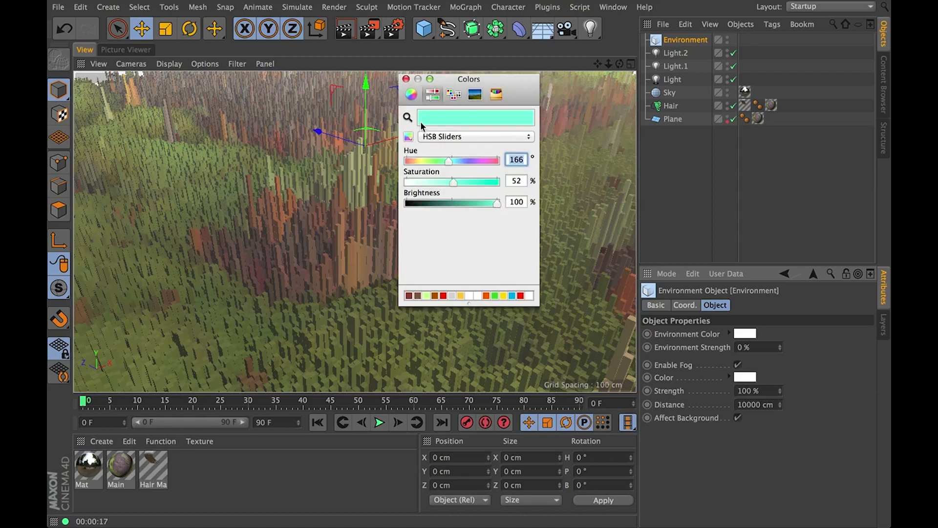
{"action": "left_click", "coordinate": [406, 80]}
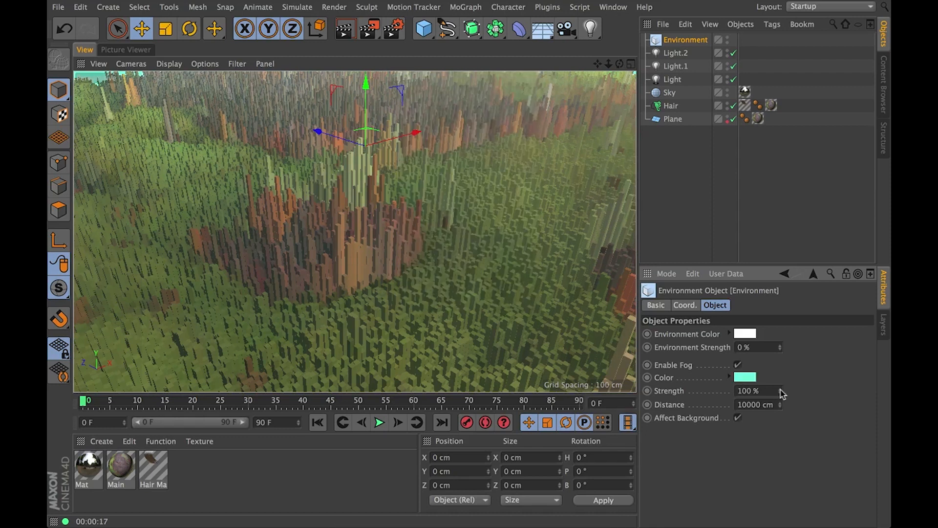
{"action": "left_click", "coordinate": [744, 377]}
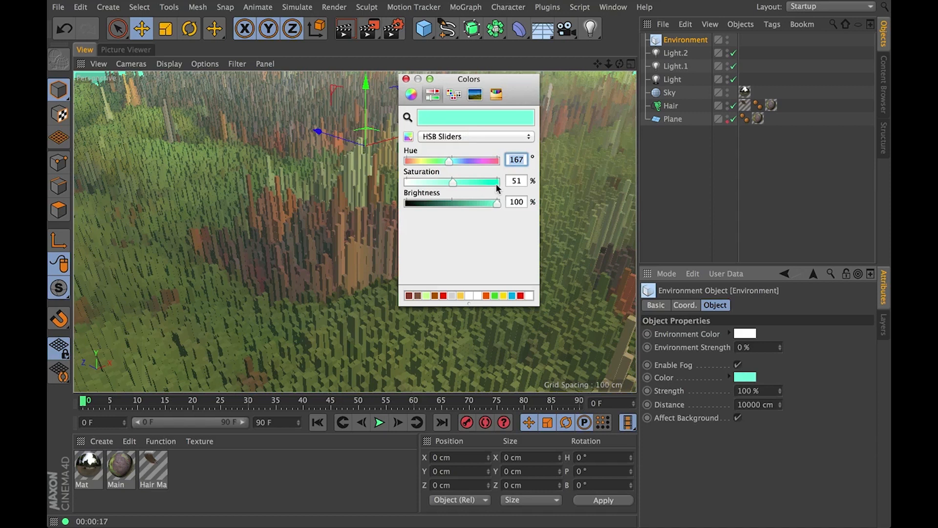
{"action": "left_click", "coordinate": [496, 184]}
{"action": "left_click", "coordinate": [406, 79]}
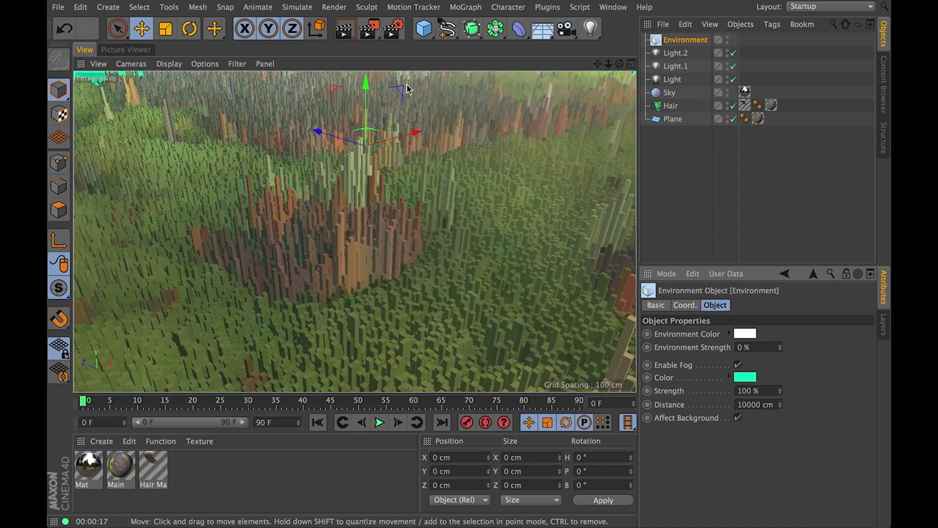
{"action": "left_click_drag", "start_coordinate": [422, 262], "coordinate": [438, 280], "text": "alt"}
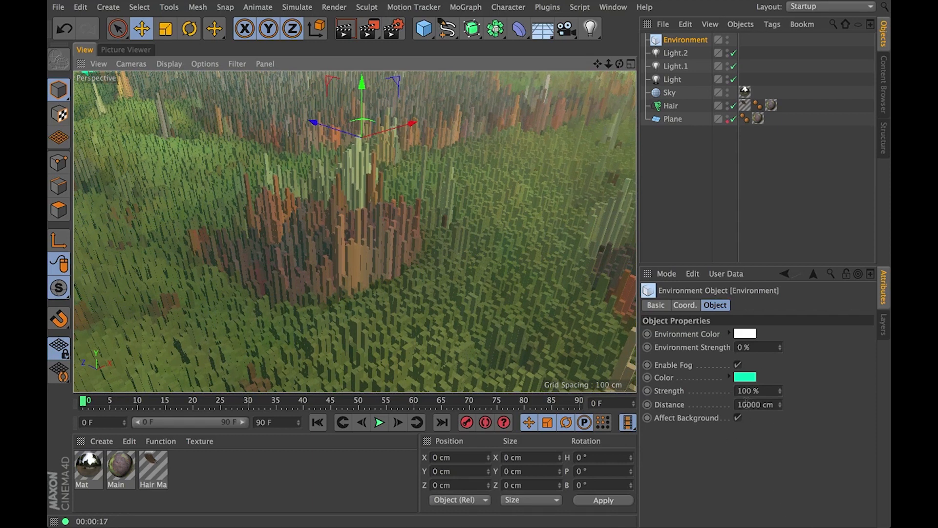
Set the Environment fog distance to 5000 cm and inspect its effect closer to the hair columns
{"action": "left_click_drag", "start_coordinate": [747, 404], "coordinate": [712, 413]}
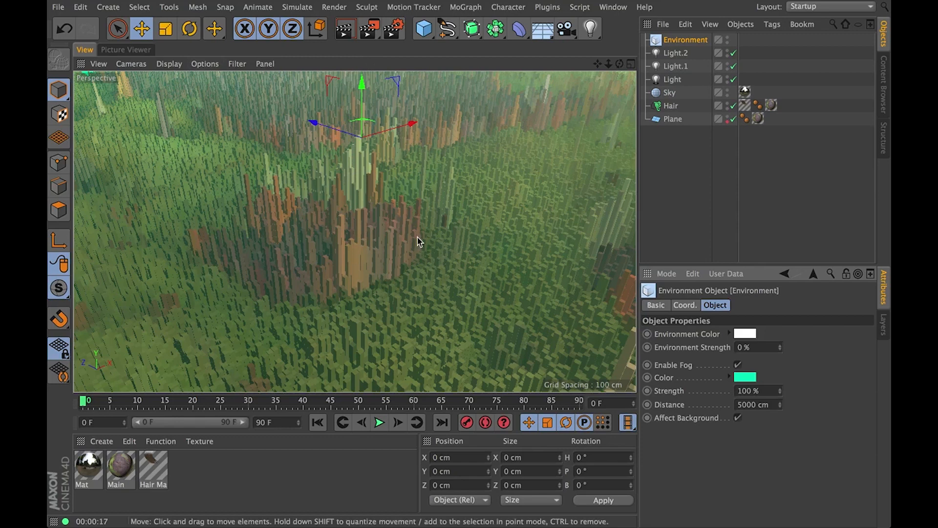
{"action": "right_click_drag", "start_coordinate": [450, 209], "coordinate": [504, 253], "text": "alt"}
{"action": "left_click_drag", "start_coordinate": [399, 272], "coordinate": [422, 286], "text": "alt"}
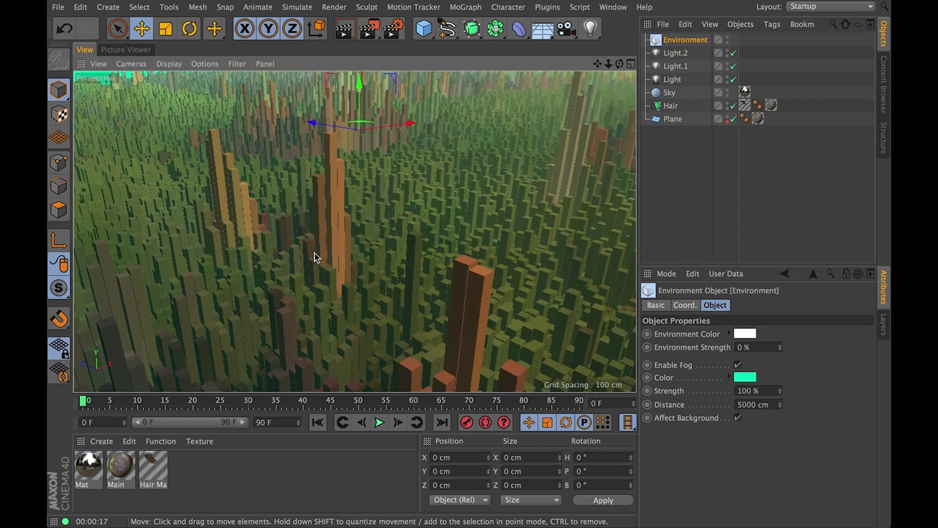
{"action": "left_click_drag", "start_coordinate": [324, 82], "coordinate": [538, 315], "text": "alt"}
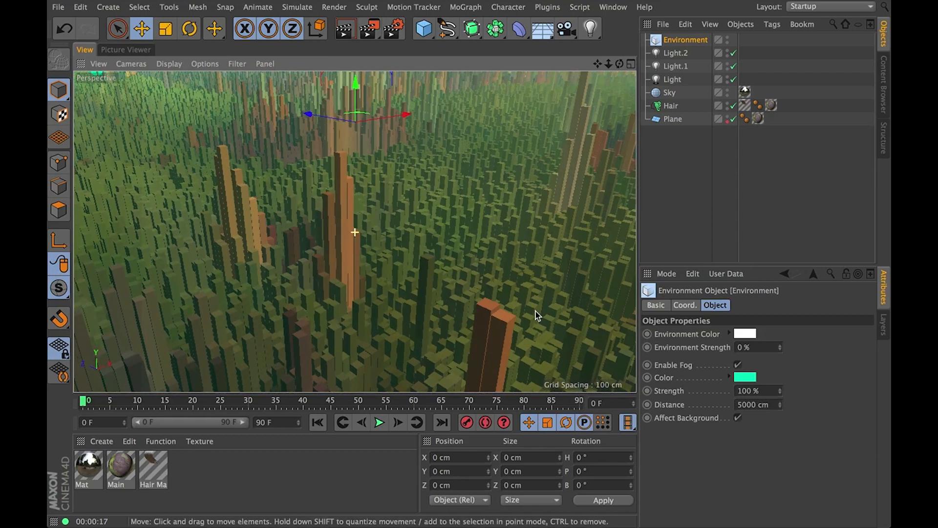
Try a purple fog color with a hue of 276° at 99% saturation and brightness
{"action": "left_click", "coordinate": [753, 378]}
{"action": "left_click", "coordinate": [475, 160]}
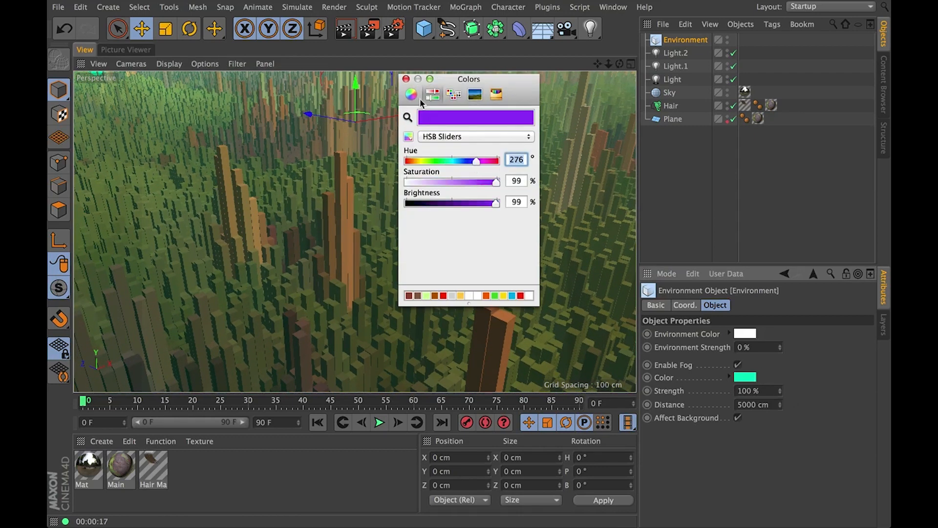
{"action": "left_click", "coordinate": [405, 79]}
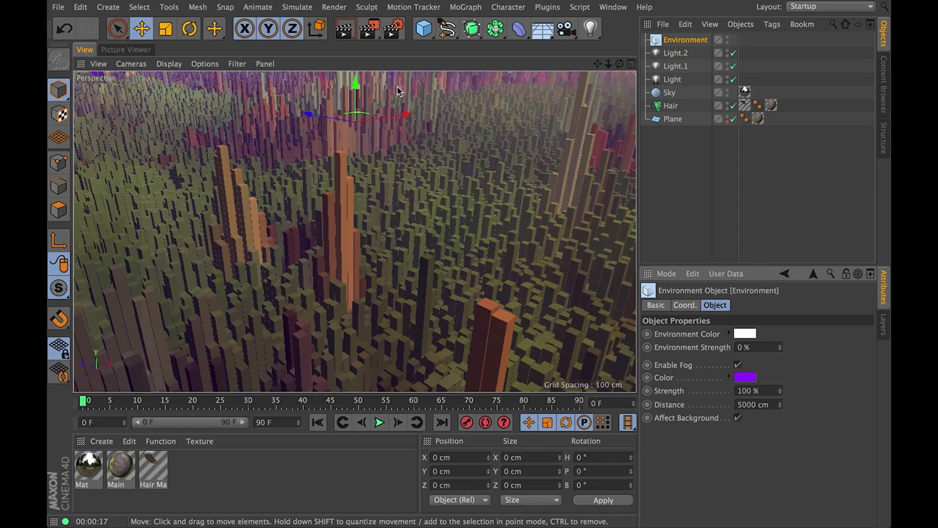
Color the fog golden yellow with hue 45°, saturation 78% and brightness 99%
{"action": "left_click", "coordinate": [753, 378]}
{"action": "left_click", "coordinate": [418, 161]}
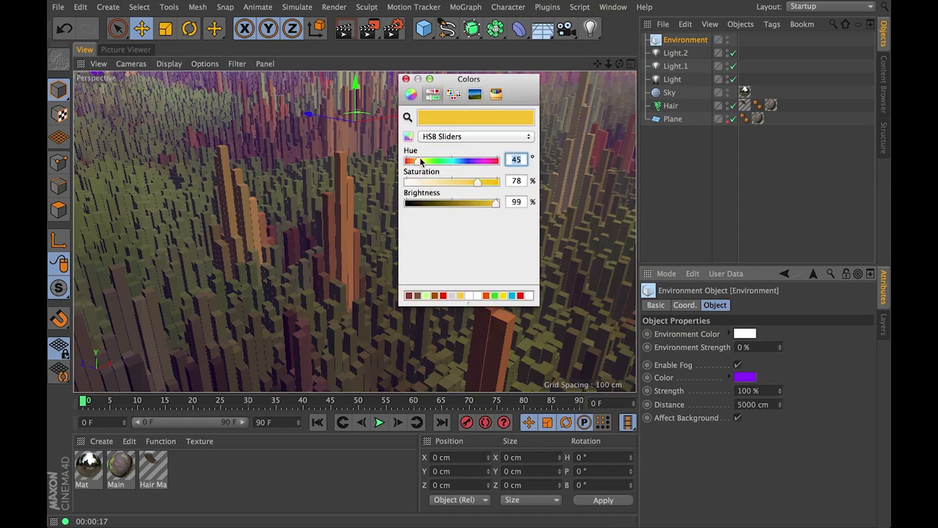
{"action": "left_click", "coordinate": [405, 78]}
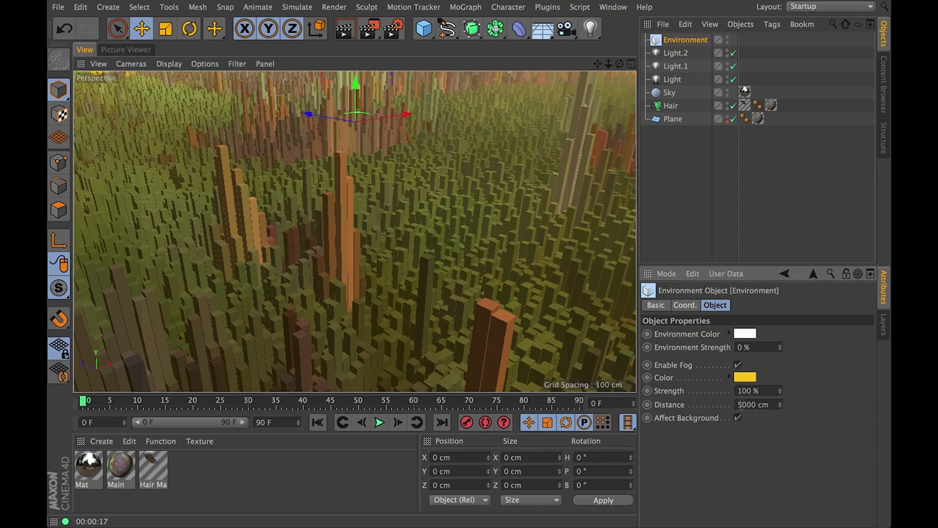
Try shorter fog distances of 2000 cm and 1000 cm on the Environment object
{"action": "left_click_drag", "start_coordinate": [742, 405], "coordinate": [737, 404]}
{"action": "type", "text": "2"}
{"action": "left_click", "coordinate": [744, 435]}
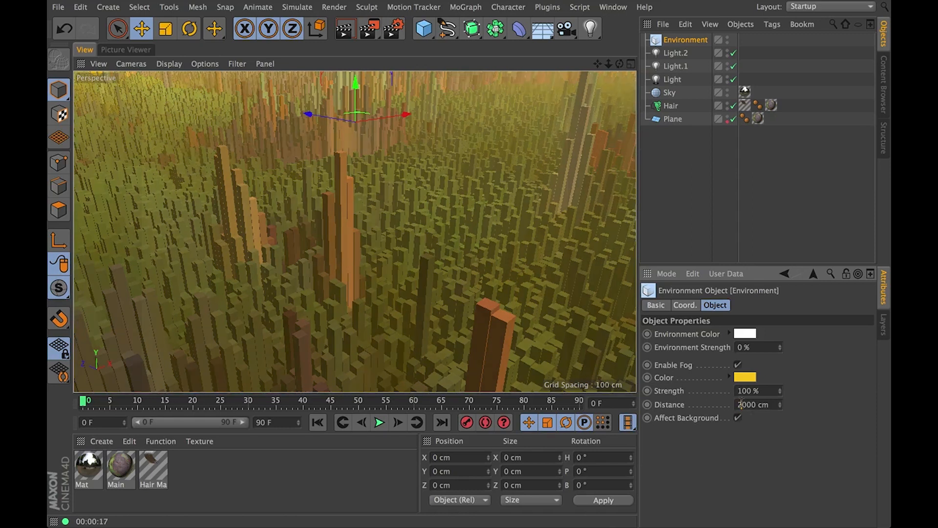
{"action": "type", "text": "1"}
{"action": "left_click", "coordinate": [756, 454]}
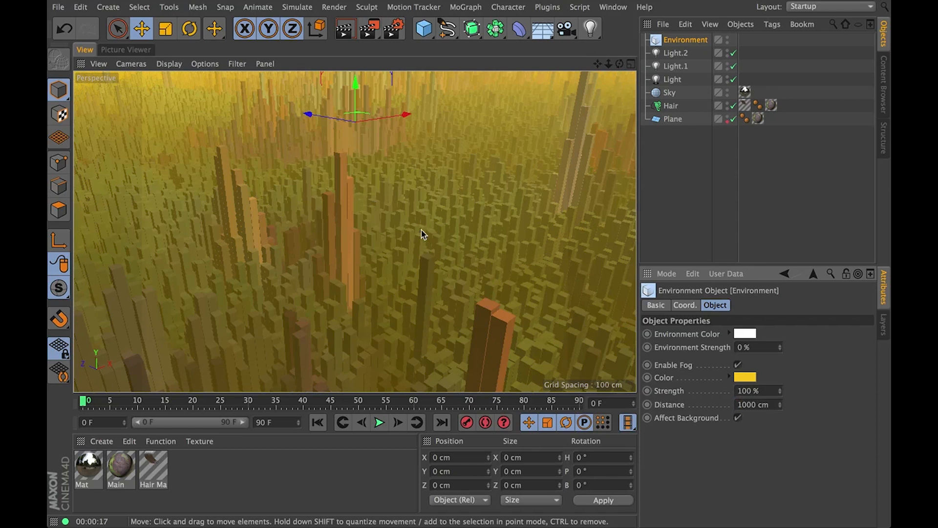
Render the viewport to check how the dense yellow fog looks over the hair terrain
{"action": "left_click_drag", "start_coordinate": [780, 391], "coordinate": [781, 342]}
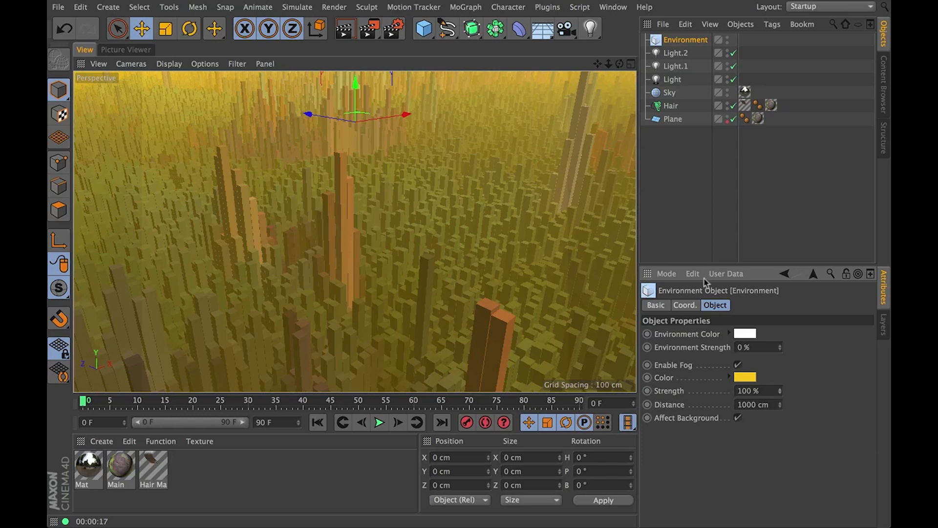
{"action": "key", "text": "ctrl+r"}
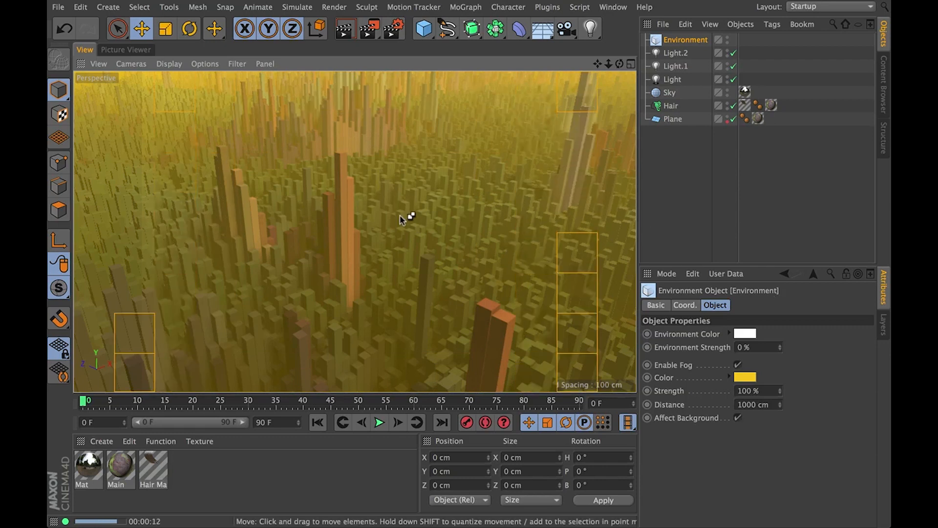
{"action": "left_click_drag", "start_coordinate": [412, 213], "coordinate": [415, 219], "text": "alt"}
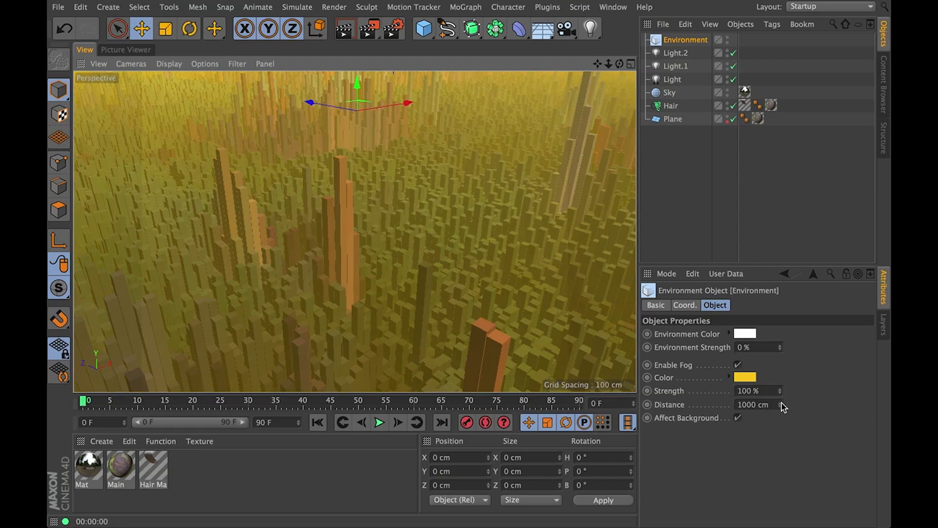
Restore the Environment fog distance to 5000 cm
{"action": "left_click_drag", "start_coordinate": [741, 405], "coordinate": [718, 402]}
{"action": "type", "text": "5"}
{"action": "key", "text": "Return"}
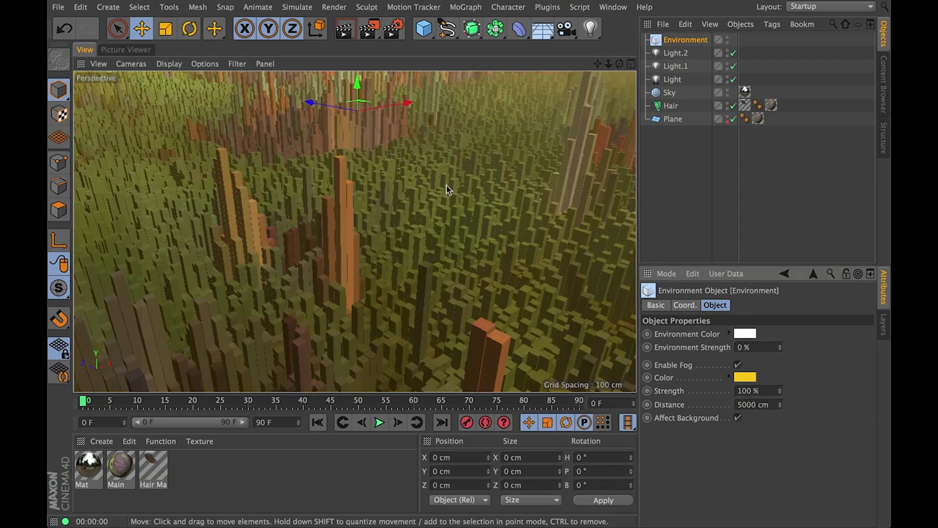
Add a standard Camera that captures a wide, elevated view of the hair terrain
{"action": "left_click_drag", "start_coordinate": [415, 155], "coordinate": [442, 176], "text": "alt"}
{"action": "right_click_drag", "start_coordinate": [441, 174], "coordinate": [400, 175], "text": "alt"}
{"action": "left_click_drag", "start_coordinate": [400, 175], "coordinate": [401, 145], "text": "alt"}
{"action": "middle_click_drag", "start_coordinate": [451, 392], "coordinate": [453, 371], "text": "alt"}
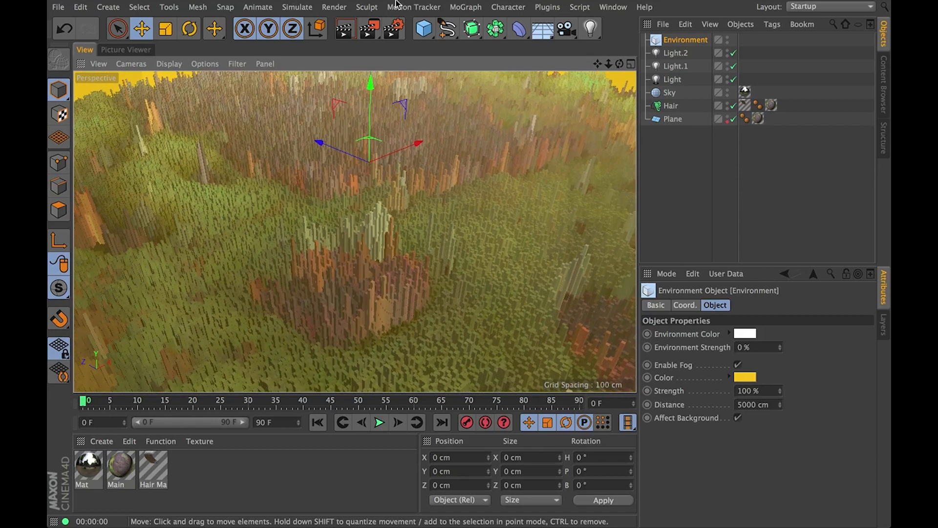
{"action": "left_click", "coordinate": [568, 35]}
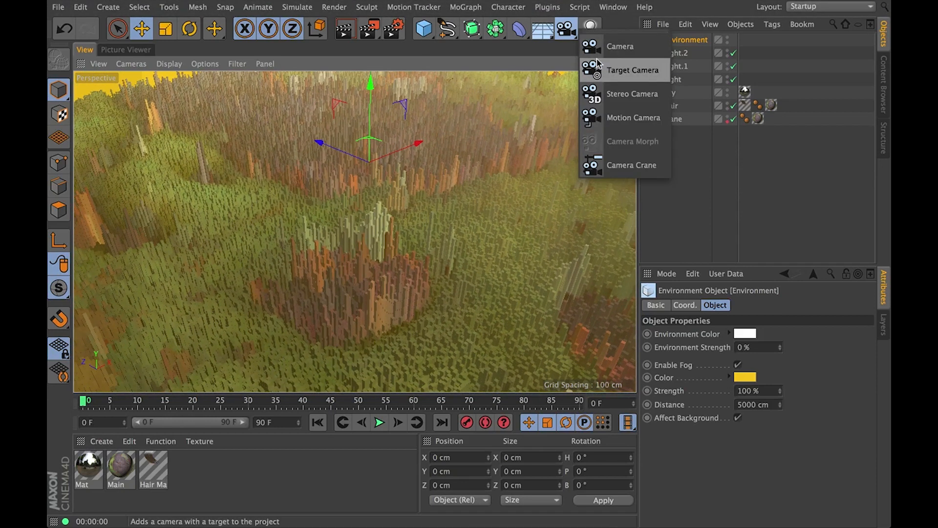
{"action": "left_click", "coordinate": [603, 43]}
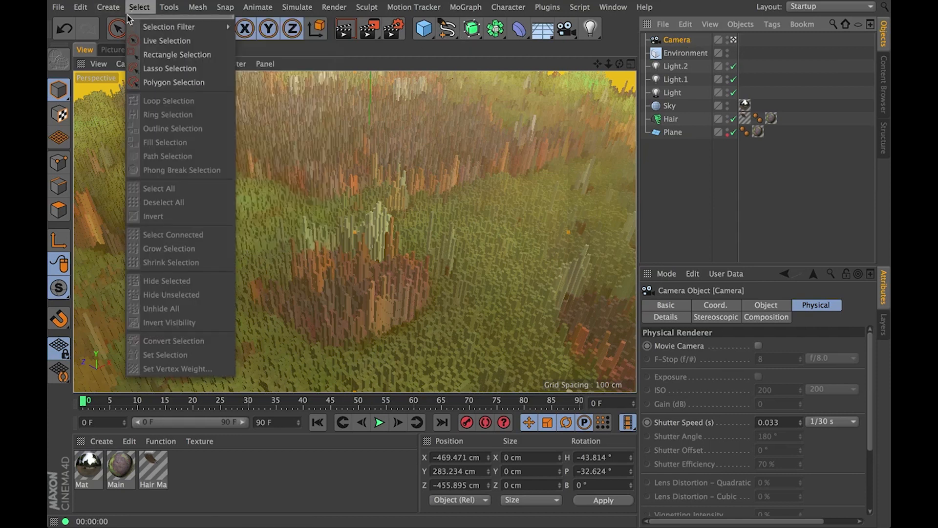
Add a Null object named Targ and raise it to about Y 41 cm
{"action": "left_click", "coordinate": [166, 24]}
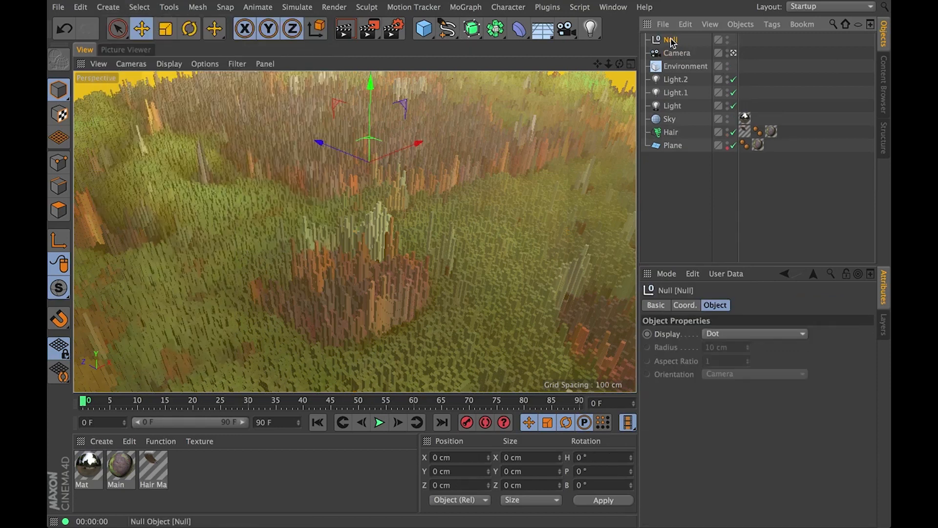
{"action": "double_click", "coordinate": [672, 40]}
{"action": "type", "text": "Targ"}
{"action": "key", "text": "Return"}
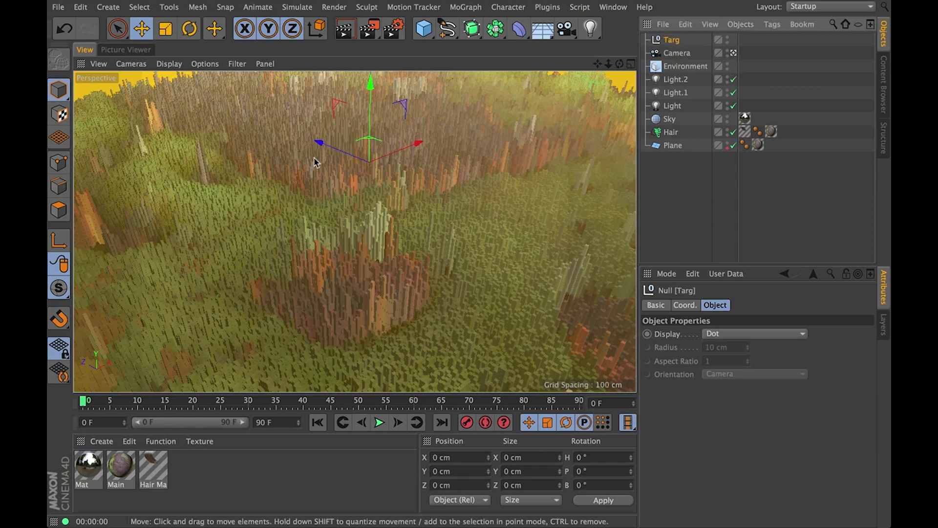
{"action": "left_click_drag", "start_coordinate": [373, 107], "coordinate": [370, 81]}
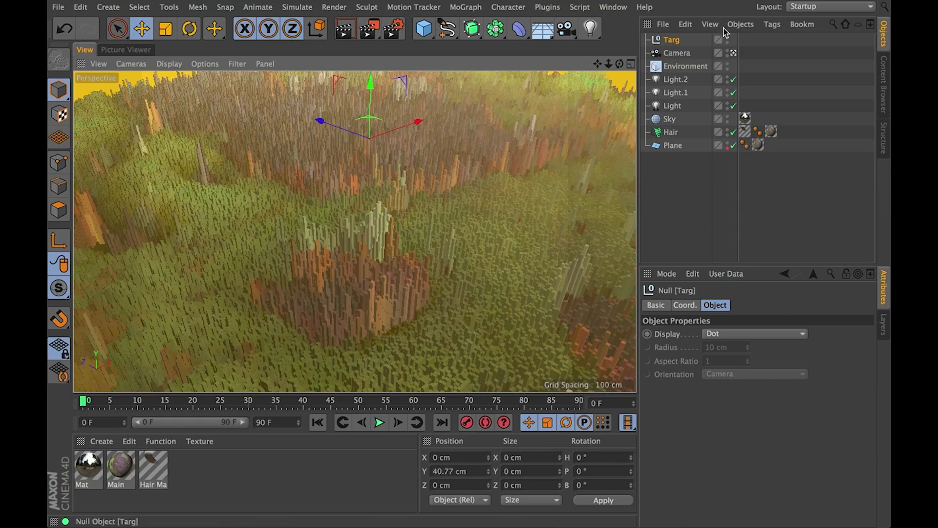
Assign the Targ null as the camera's focus object
{"action": "left_click", "coordinate": [677, 54]}
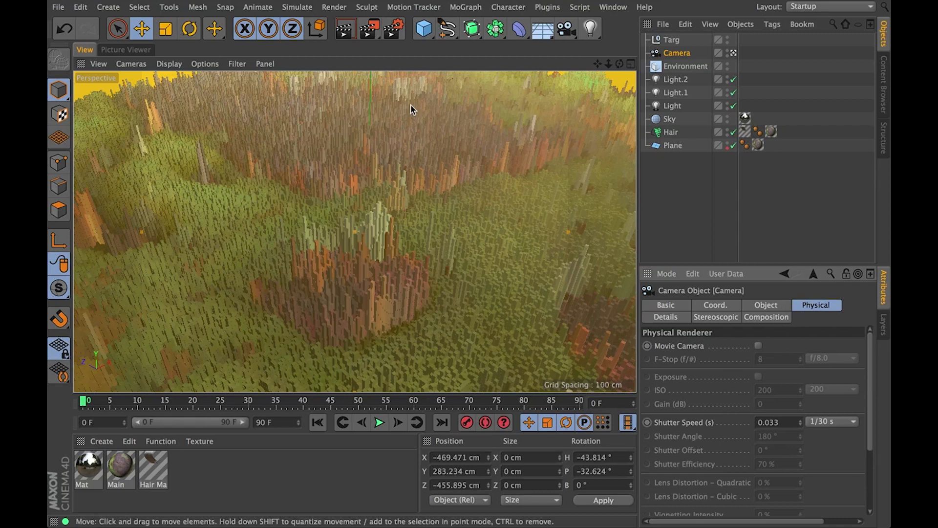
{"action": "left_click_drag", "start_coordinate": [751, 263], "coordinate": [753, 162]}
{"action": "left_click", "coordinate": [774, 200]}
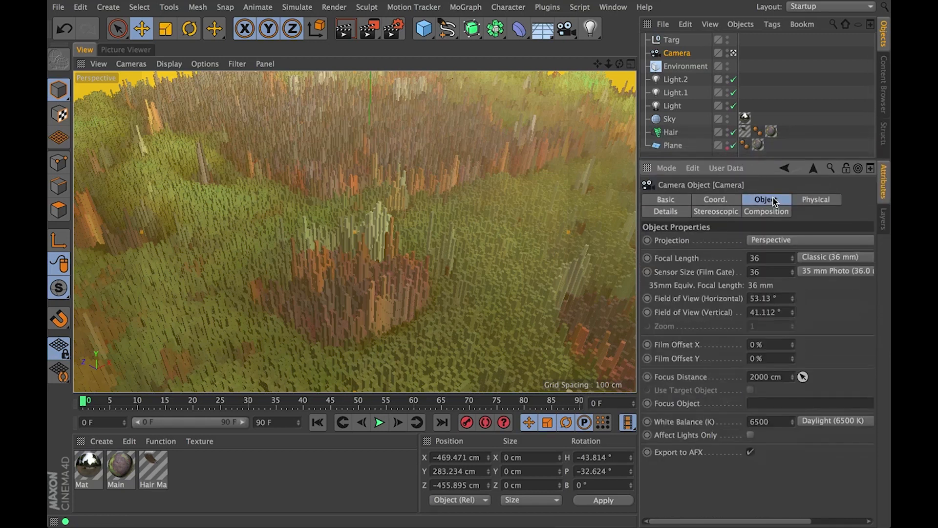
{"action": "left_click_drag", "start_coordinate": [674, 40], "coordinate": [778, 408]}
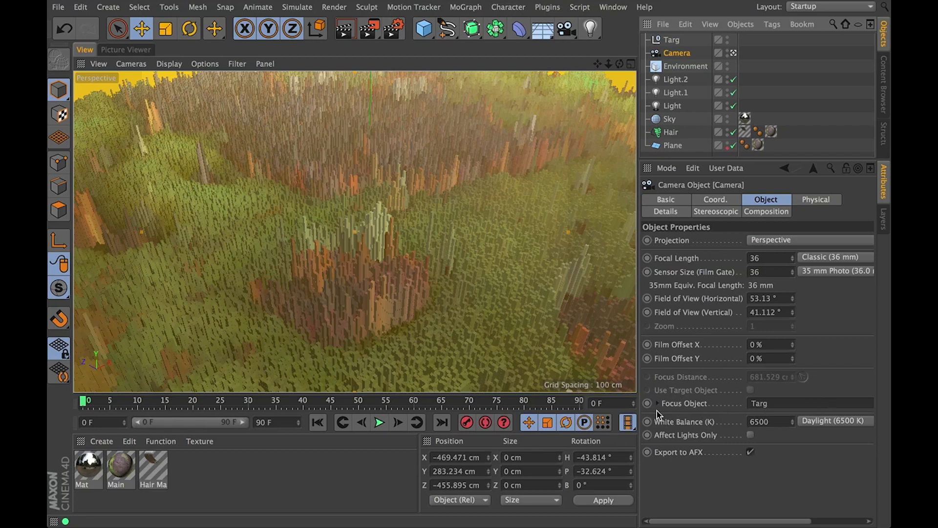
Switch the renderer in the render settings from Standard to Physical
{"action": "key", "text": "super+b"}
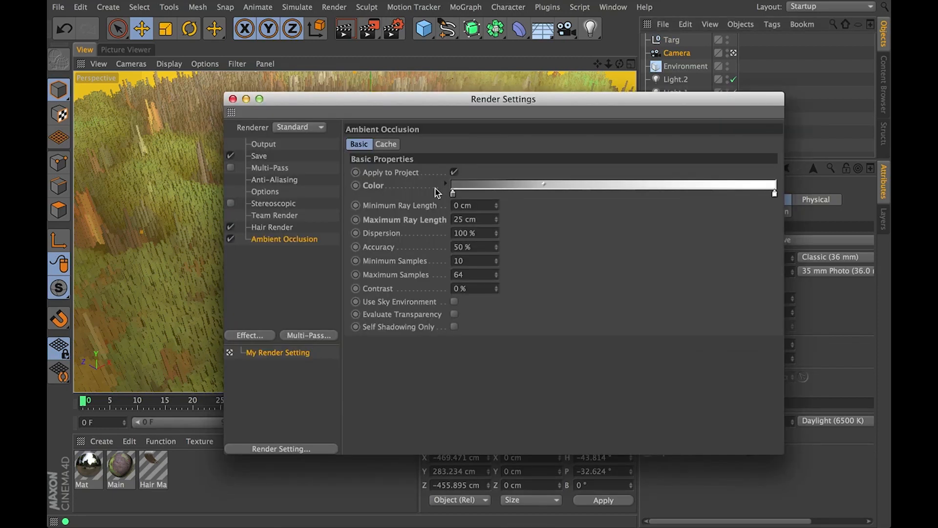
{"action": "left_click", "coordinate": [301, 128]}
{"action": "left_click", "coordinate": [295, 150]}
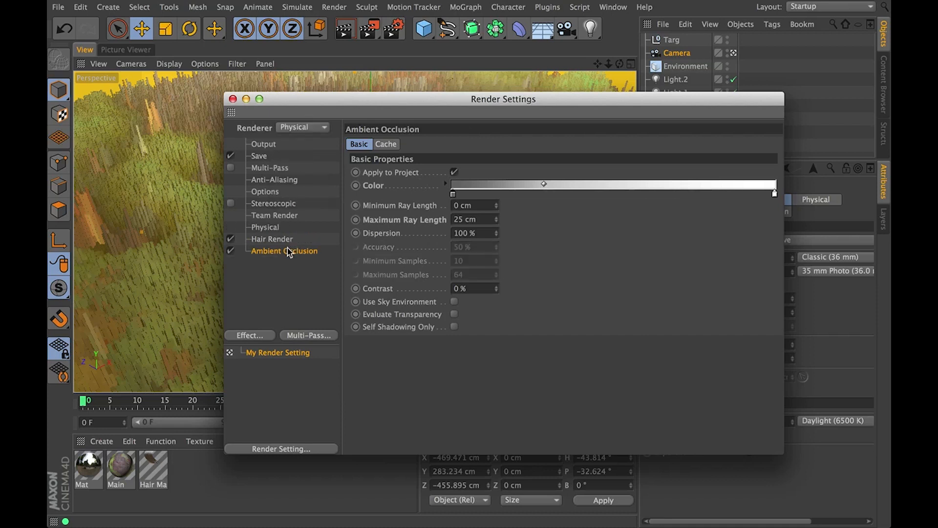
Set the Physical renderer's sampler to Progressive and enable Depth Of Field
{"action": "left_click", "coordinate": [271, 228]}
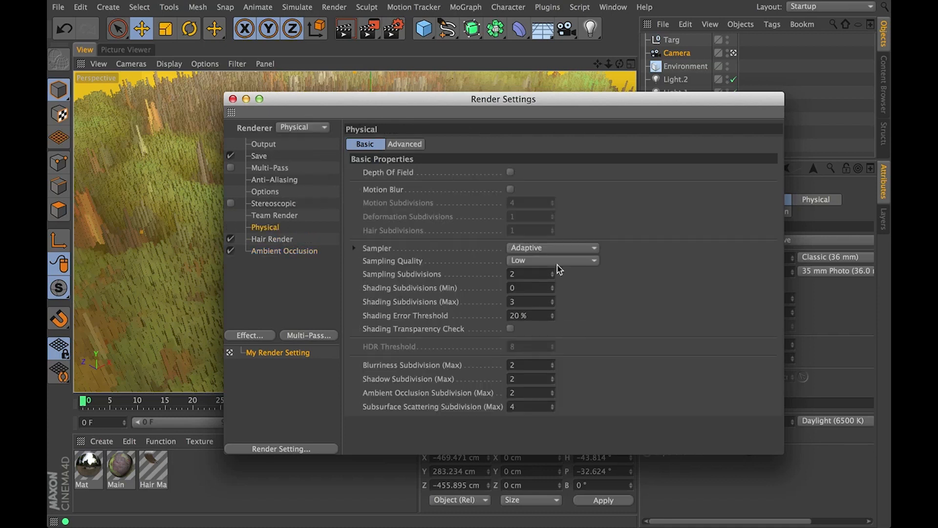
{"action": "left_click", "coordinate": [523, 254]}
{"action": "left_click", "coordinate": [391, 277]}
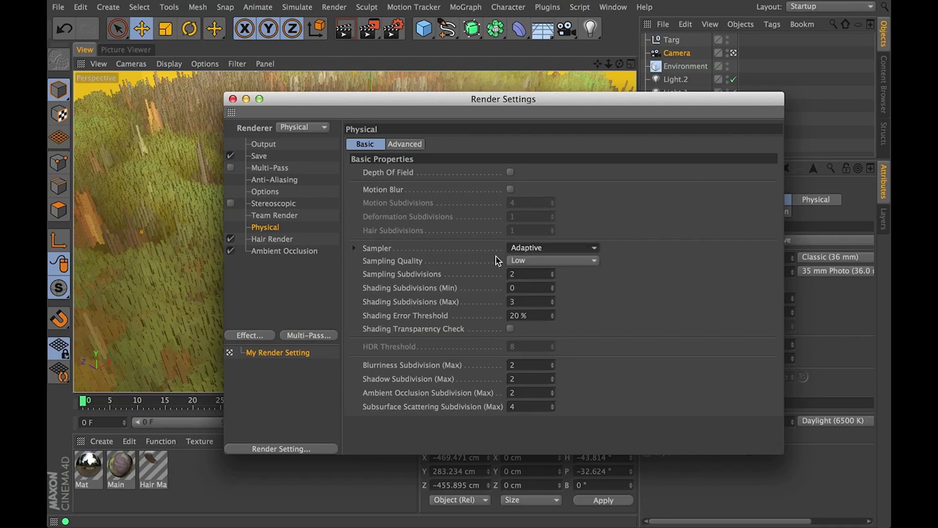
{"action": "left_click", "coordinate": [523, 249]}
{"action": "left_click", "coordinate": [534, 288]}
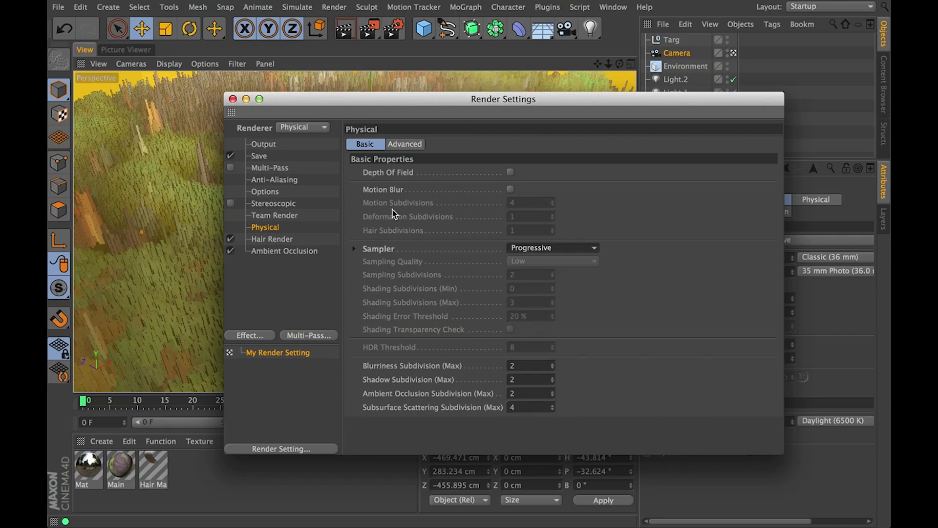
{"action": "left_click", "coordinate": [510, 174]}
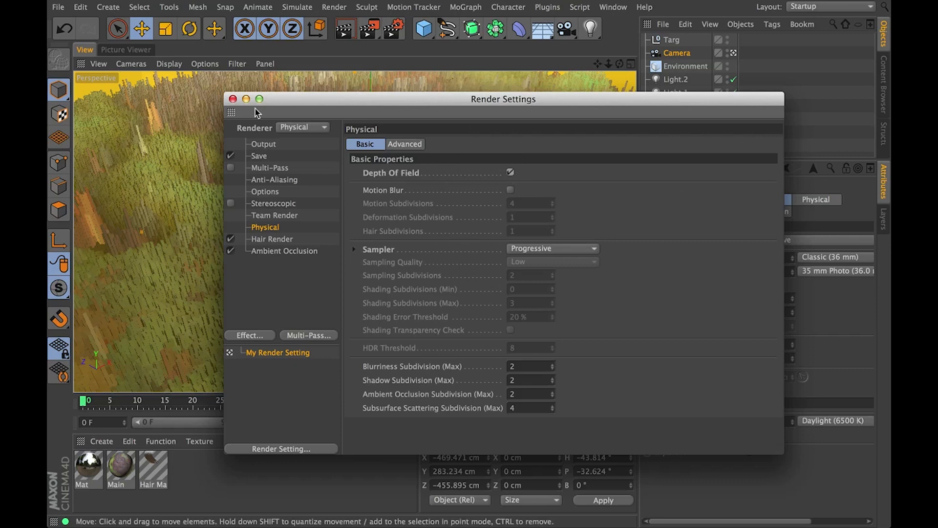
{"action": "left_click", "coordinate": [233, 99]}
Render the camera view in the viewport to check the Physical renderer's depth of field
{"action": "middle_click_drag", "start_coordinate": [424, 237], "coordinate": [424, 225], "text": "alt"}
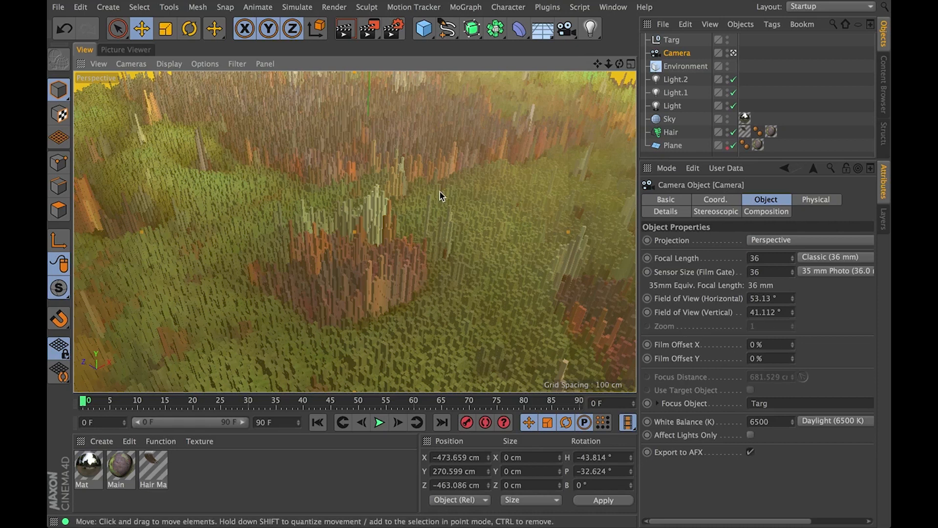
{"action": "left_click", "coordinate": [342, 30]}
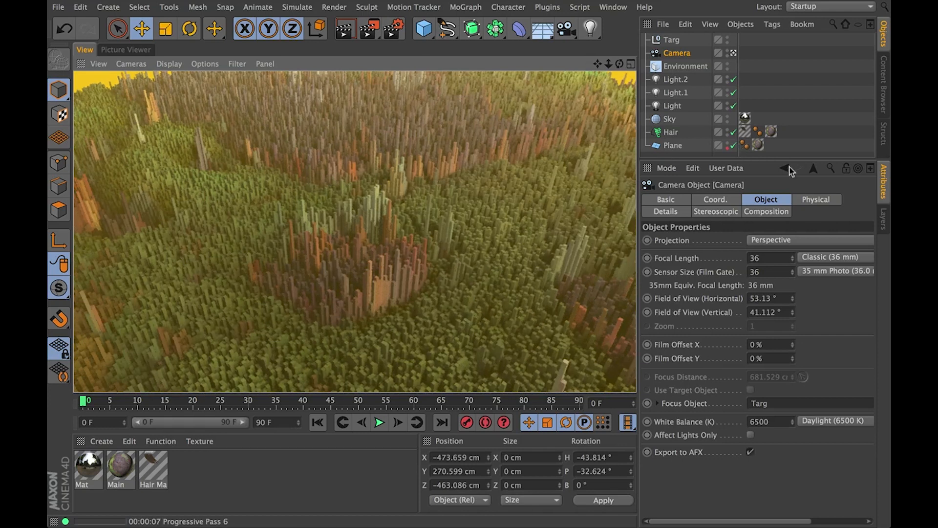
Set the camera's physical f-stop to f/1.0 and render the view to check the depth of field
{"action": "left_click", "coordinate": [811, 201]}
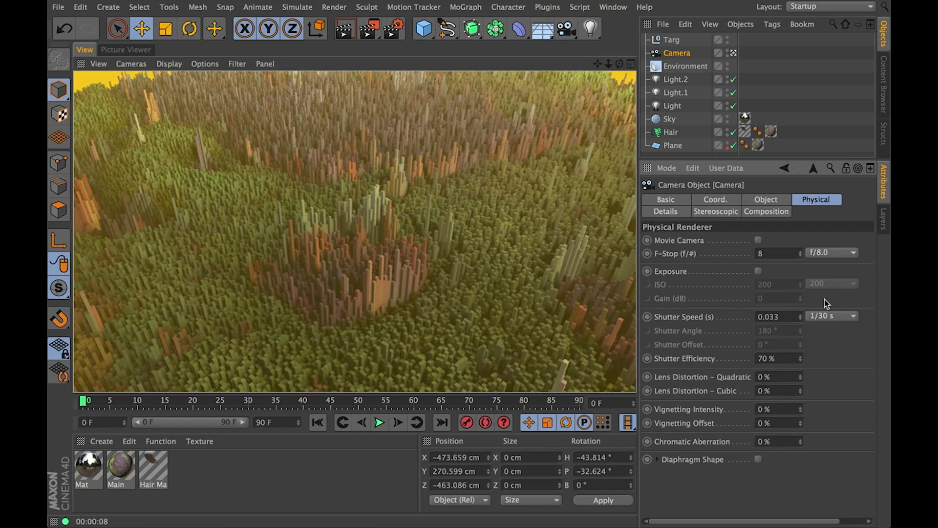
{"action": "left_click", "coordinate": [677, 52]}
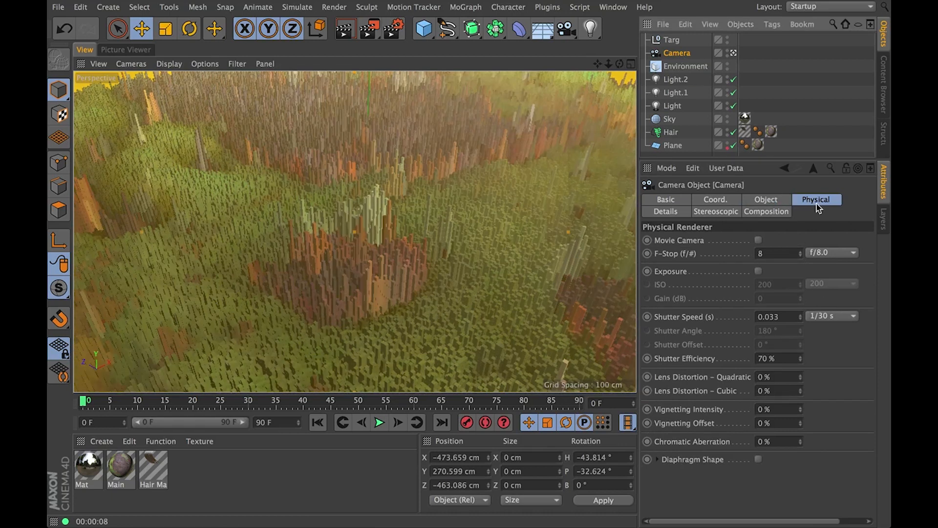
{"action": "left_click", "coordinate": [818, 206]}
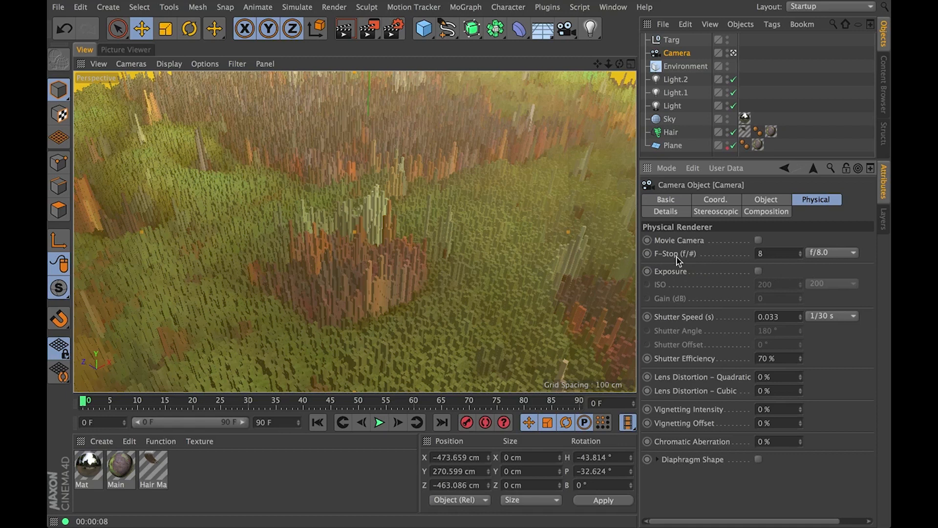
{"action": "left_click", "coordinate": [826, 253]}
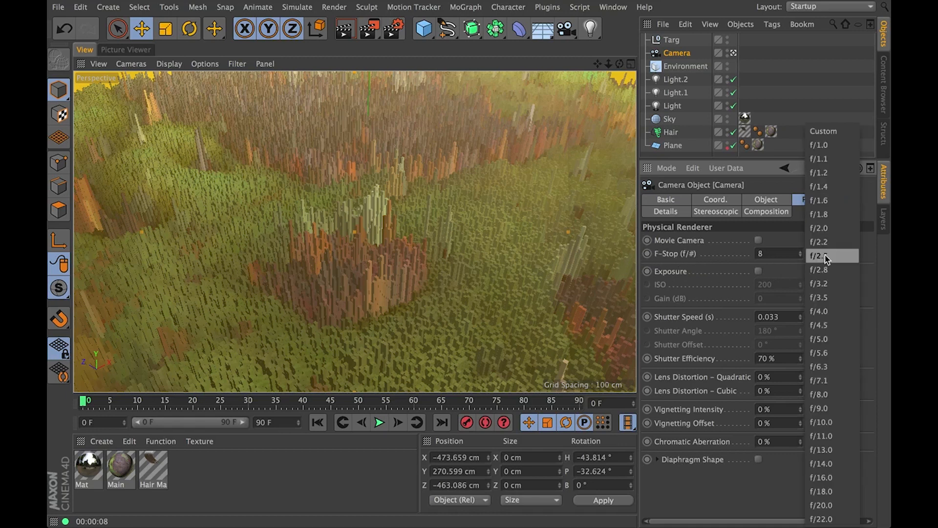
{"action": "left_click", "coordinate": [837, 145]}
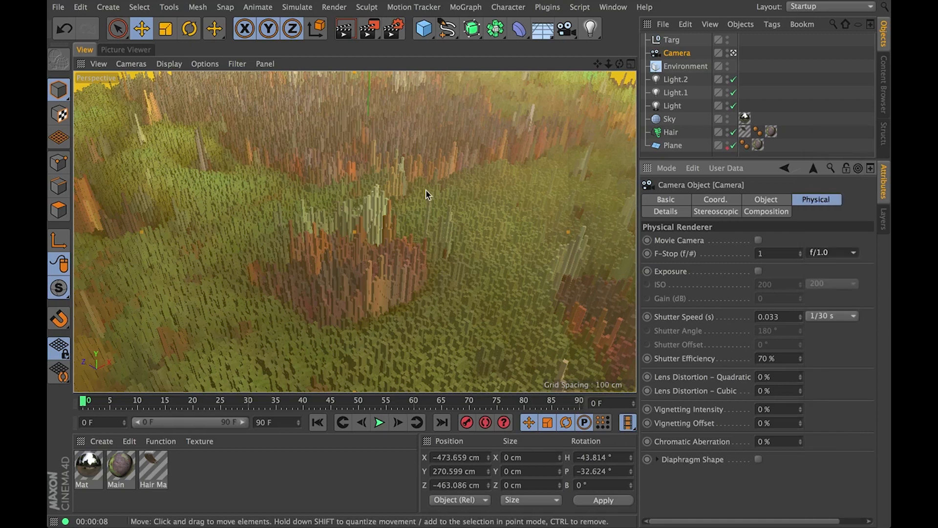
{"action": "middle_click_drag", "start_coordinate": [410, 174], "coordinate": [409, 167], "text": "alt"}
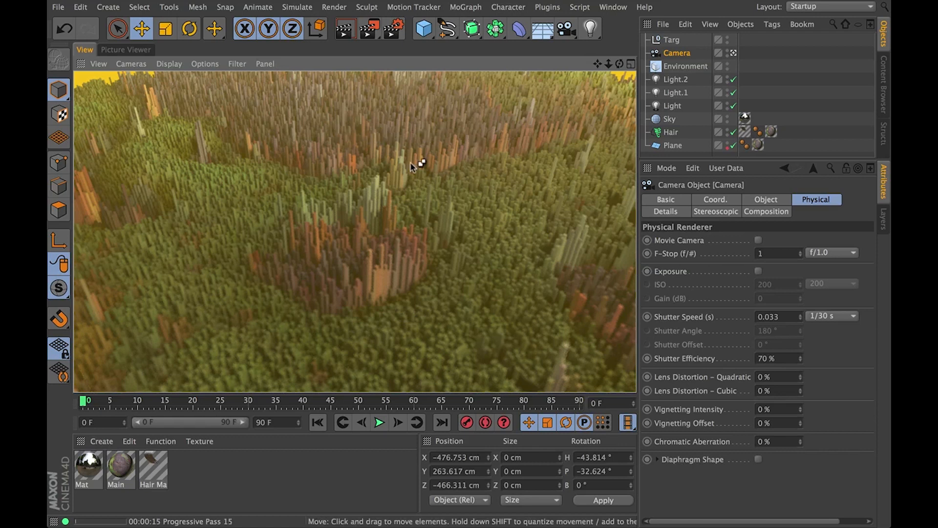
Disable the Environment object's visibility for rendering and review the Physical render settings
{"action": "left_click", "coordinate": [727, 68]}
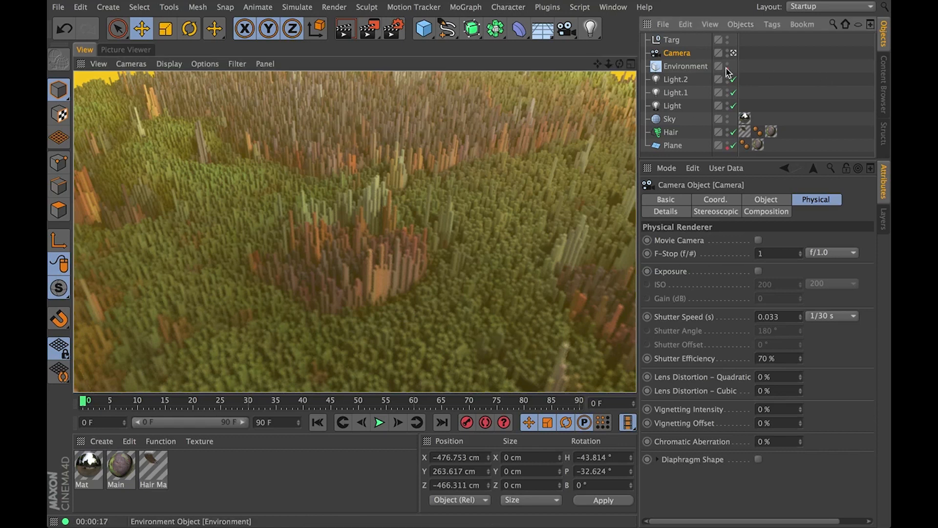
{"action": "key", "text": "super+b"}
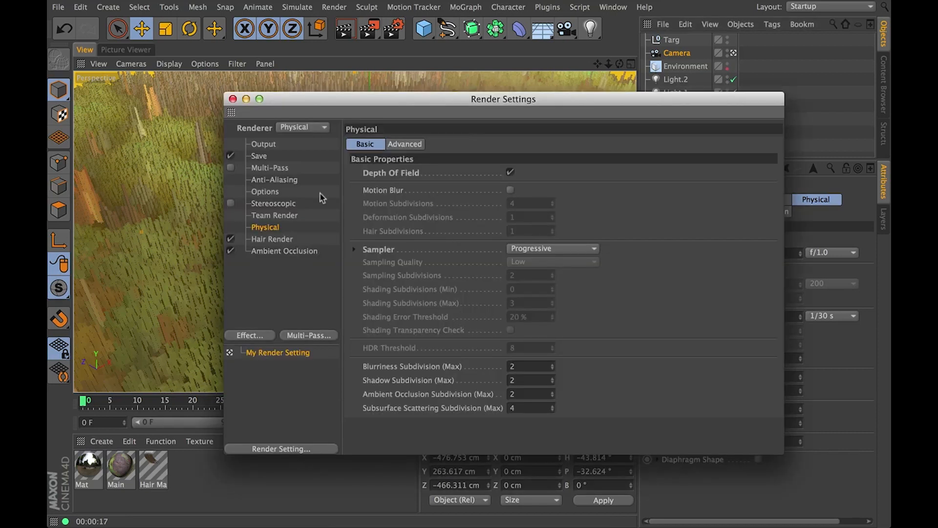
{"action": "left_click", "coordinate": [233, 100]}
Give Light.1 soft shadow maps at 2000x2000 resolution and render the view
{"action": "left_click", "coordinate": [676, 93]}
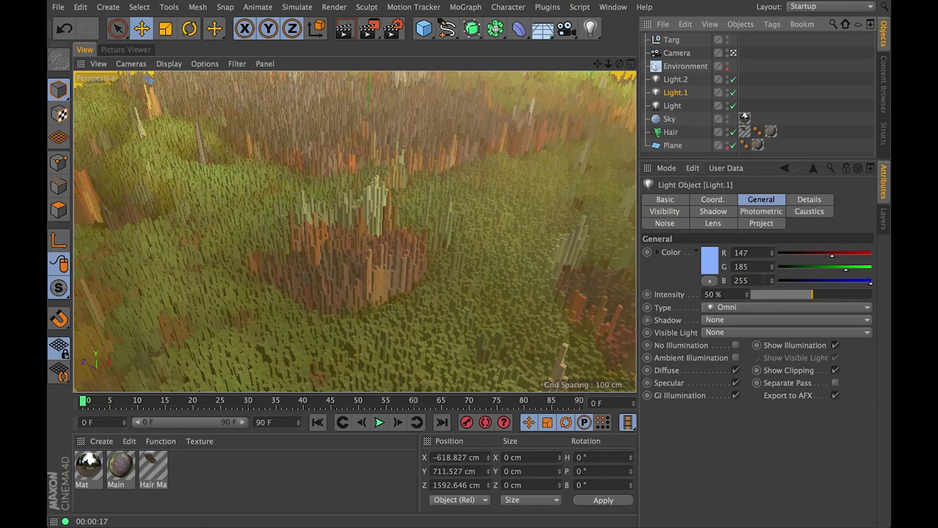
{"action": "left_click", "coordinate": [738, 319]}
{"action": "left_click", "coordinate": [733, 351]}
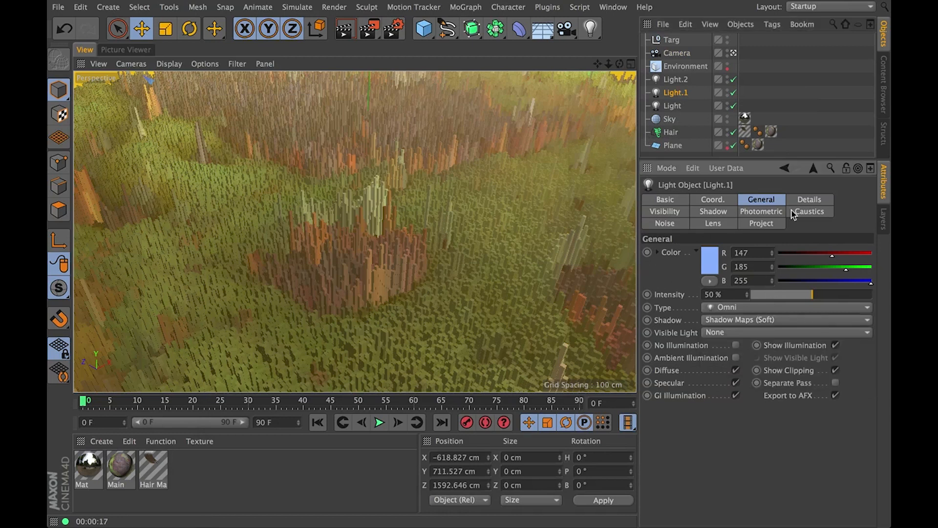
{"action": "left_click", "coordinate": [729, 211]}
{"action": "left_click", "coordinate": [750, 325]}
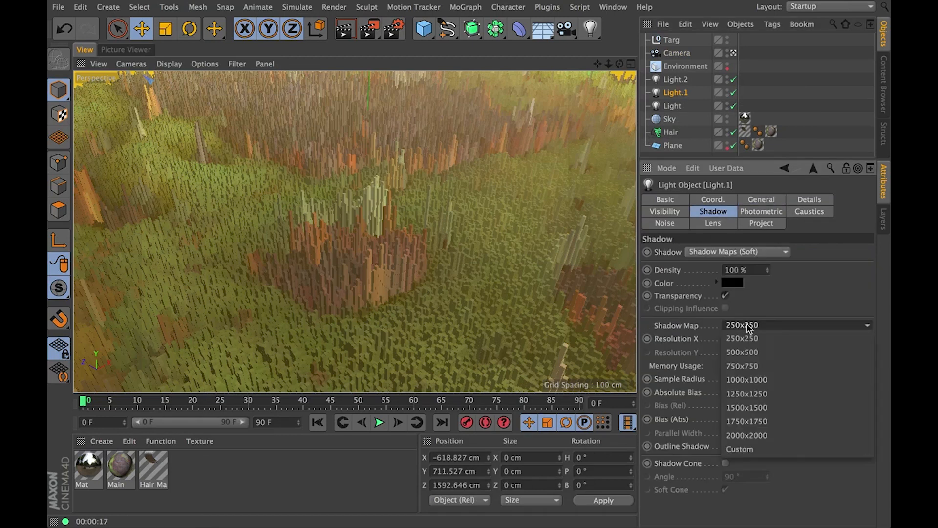
{"action": "left_click", "coordinate": [790, 435]}
{"action": "left_click", "coordinate": [345, 31]}
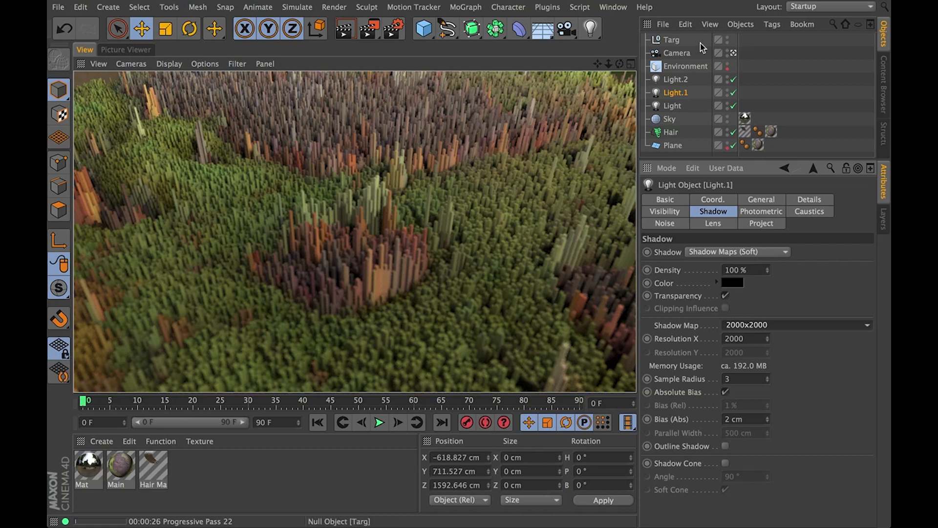
Set the camera's f-stop to 0.1 and render the view to test an extreme blur
{"action": "left_click", "coordinate": [677, 53]}
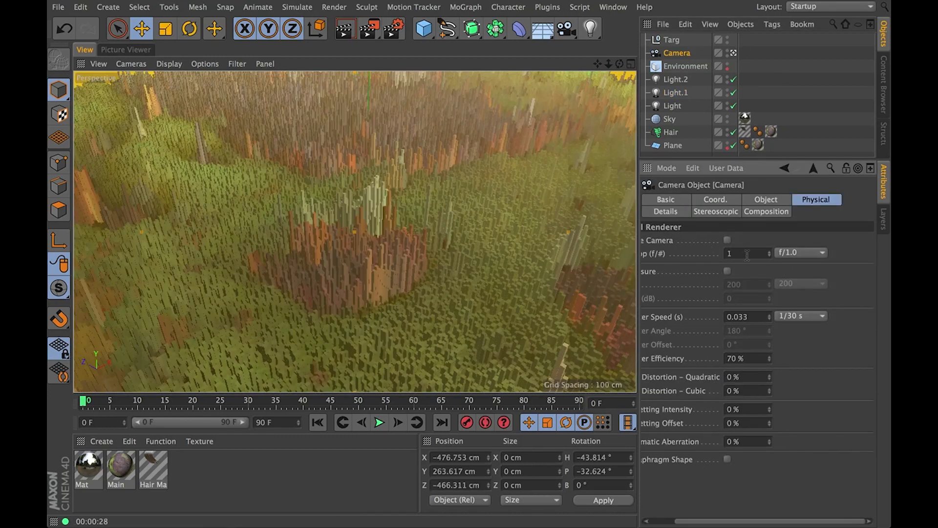
{"action": "type", "text": ".1"}
{"action": "key", "text": "Return"}
{"action": "left_click_drag", "start_coordinate": [822, 242], "coordinate": [853, 240]}
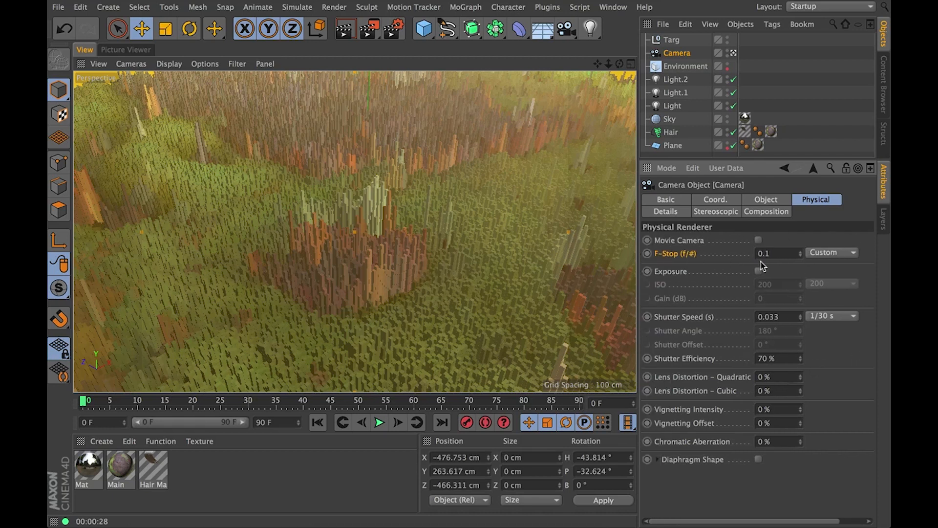
{"action": "left_click", "coordinate": [345, 30]}
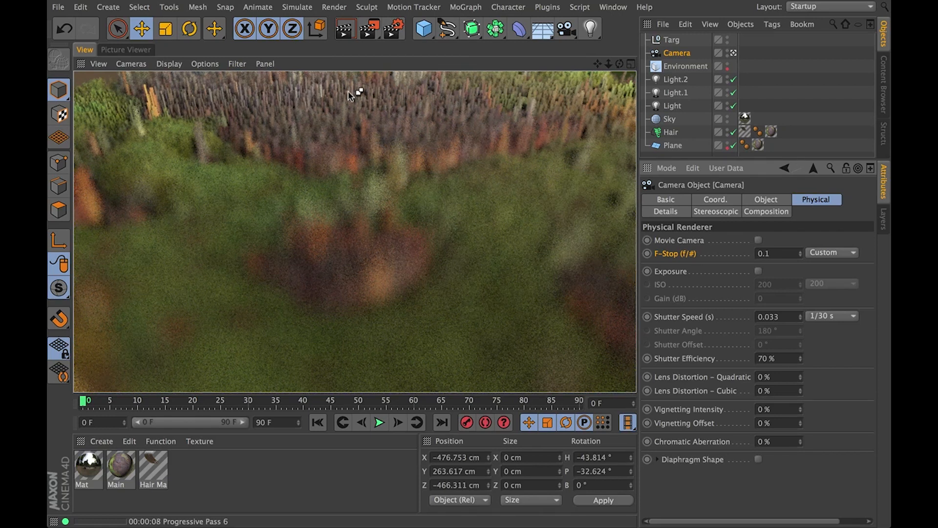
Move the Targ null to the foreground clump at about X -292, Z -274 cm with Y locked, then raise it to about Y 60 cm
{"action": "left_click", "coordinate": [478, 98]}
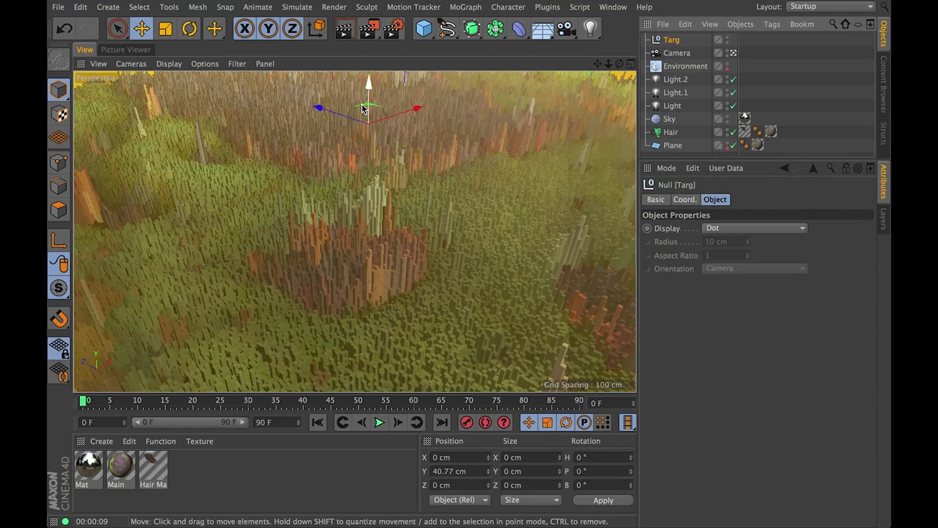
{"action": "key", "text": "y"}
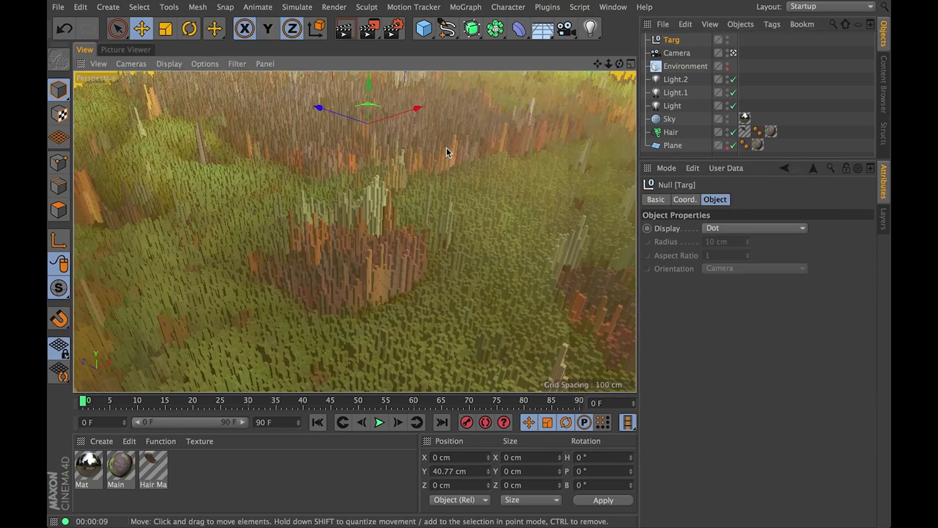
{"action": "left_click_drag", "start_coordinate": [447, 148], "coordinate": [398, 322]}
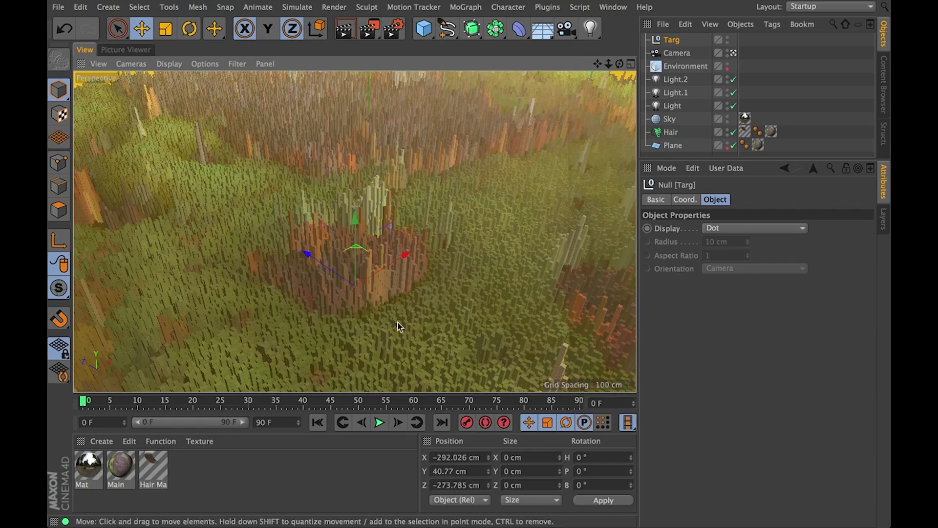
{"action": "left_click_drag", "start_coordinate": [350, 299], "coordinate": [381, 287], "text": "alt"}
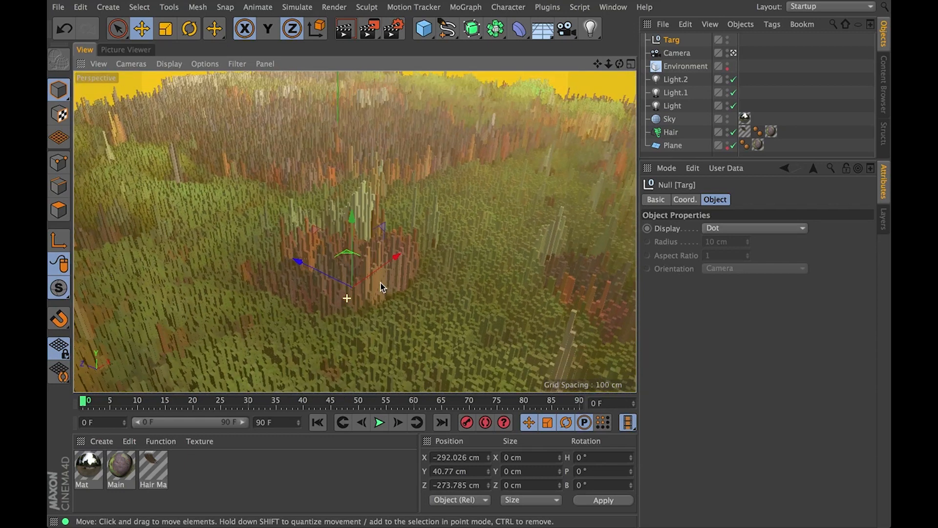
{"action": "left_click_drag", "start_coordinate": [355, 216], "coordinate": [353, 195]}
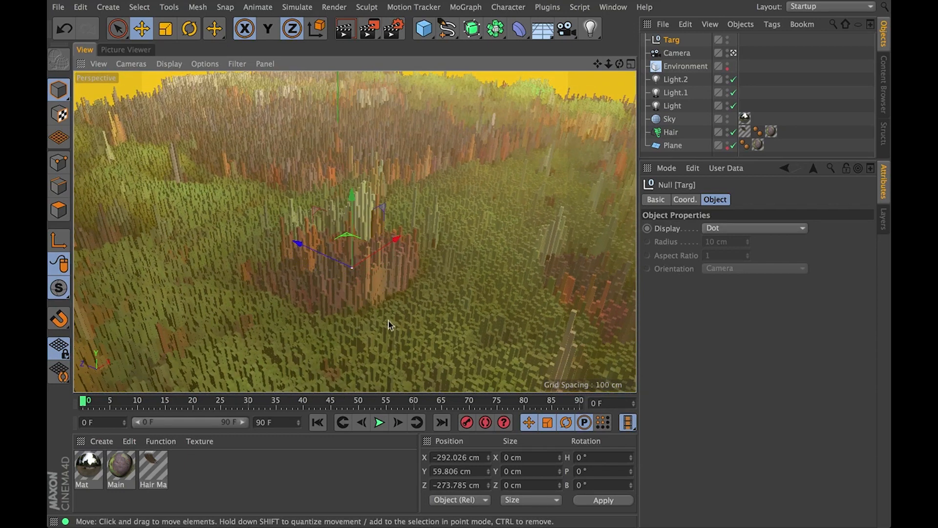
Reframe the camera around the foreground clump and render the view to check the new focus point
{"action": "mouse_move", "coordinate": [398, 277]}
{"action": "left_mouse_down", "text": "alt"}
{"action": "mouse_move", "coordinate": [427, 294]}
{"action": "mouse_move", "coordinate": [387, 286]}
{"action": "left_mouse_up", "text": "alt"}
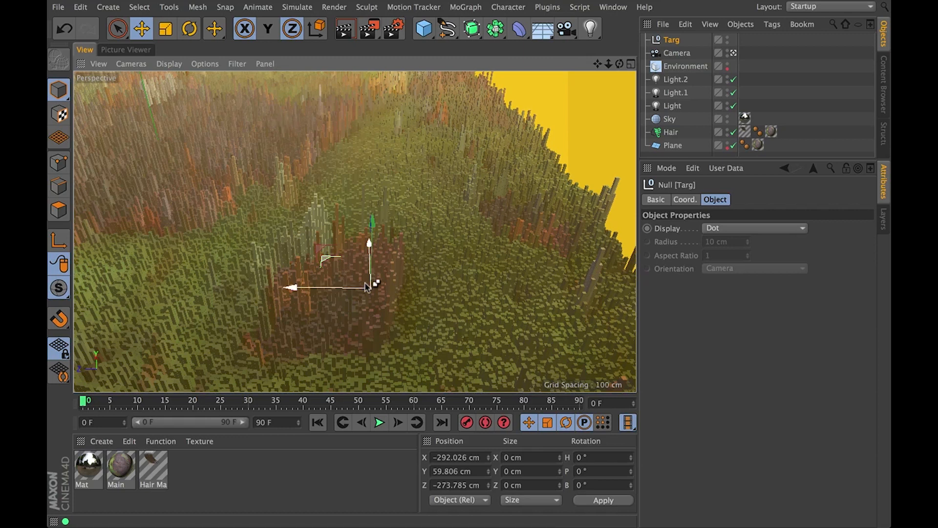
{"action": "left_click_drag", "start_coordinate": [346, 268], "coordinate": [368, 285], "text": "alt"}
{"action": "left_click_drag", "start_coordinate": [399, 250], "coordinate": [409, 278], "text": "alt"}
{"action": "left_click", "coordinate": [344, 31]}
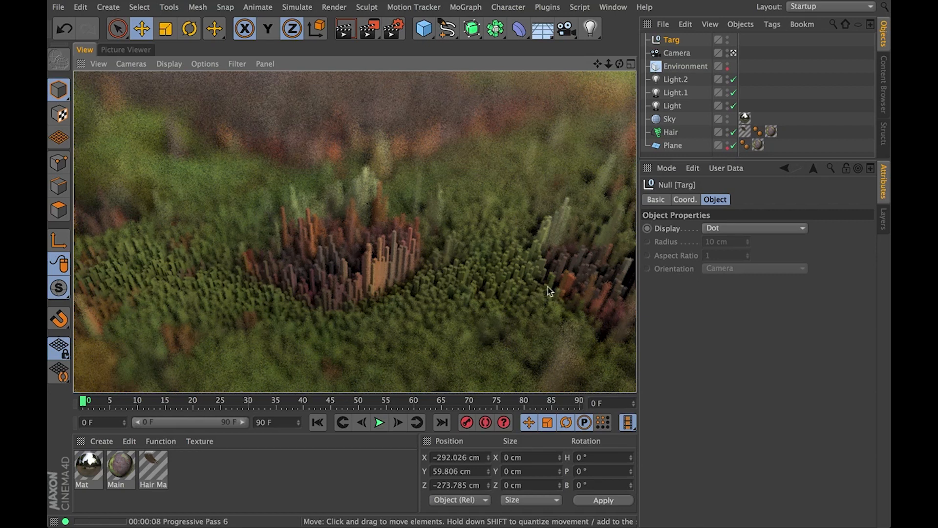
Set the camera's f-stop to 0.8 and render the view with the softer depth of field
{"action": "left_click", "coordinate": [677, 54]}
{"action": "left_click_drag", "start_coordinate": [781, 254], "coordinate": [706, 252]}
{"action": "type", "text": "1"}
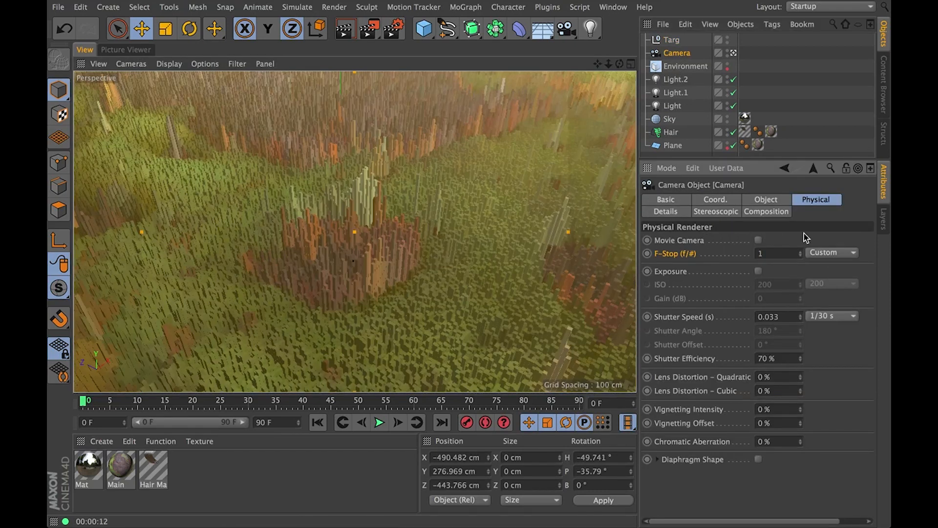
{"action": "key", "text": "Return"}
{"action": "left_click_drag", "start_coordinate": [788, 252], "coordinate": [733, 253]}
{"action": "left_click", "coordinate": [343, 29]}
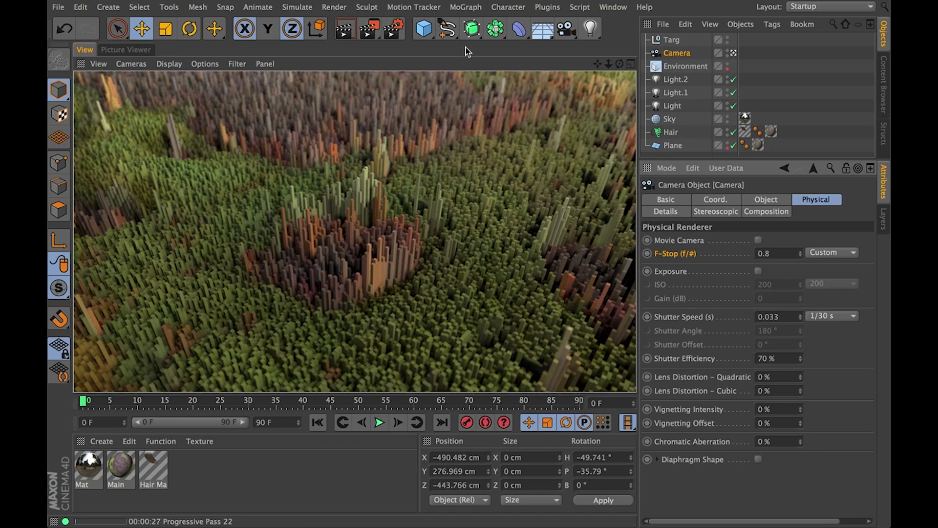
Add a cube measuring 1000 cm in X and Z and lower it to about Y -54 cm among the hairs
{"action": "left_click", "coordinate": [429, 31]}
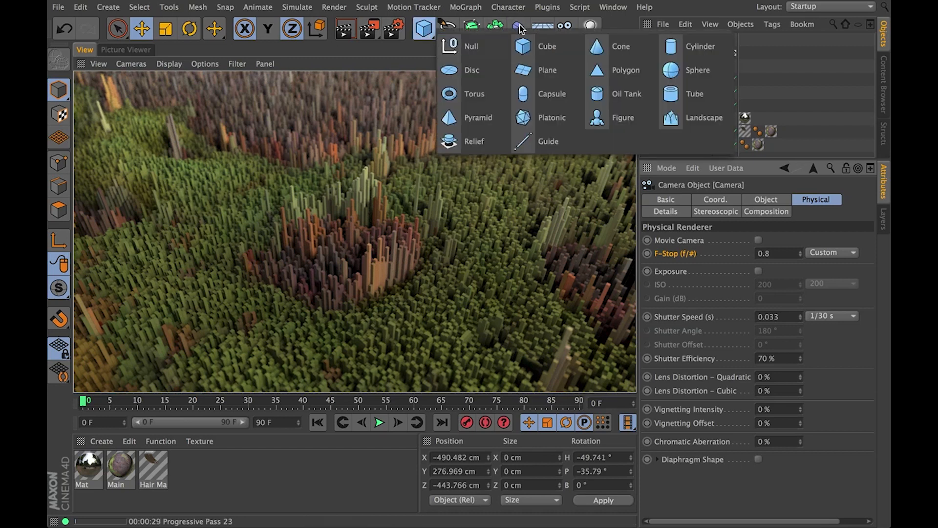
{"action": "left_click", "coordinate": [537, 46]}
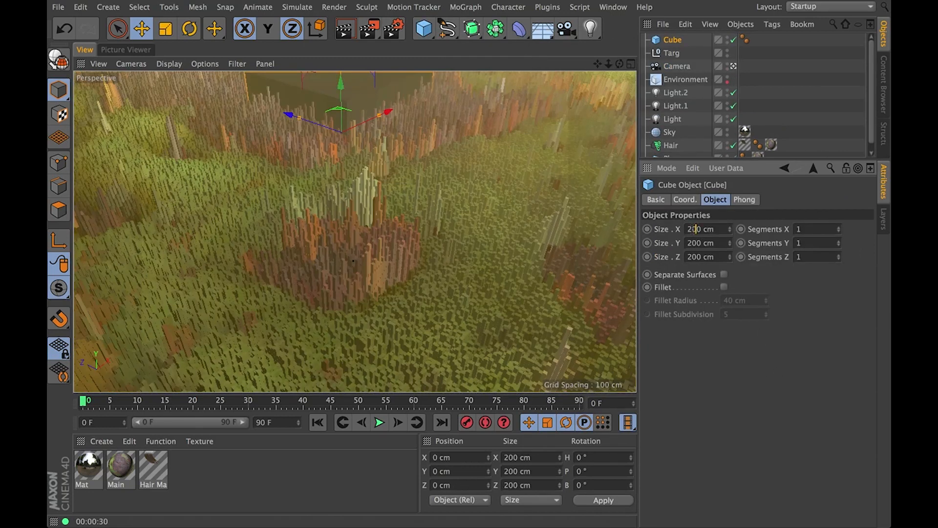
{"action": "type", "text": "10"}
{"action": "type", "text": "10"}
{"action": "key", "text": "Return"}
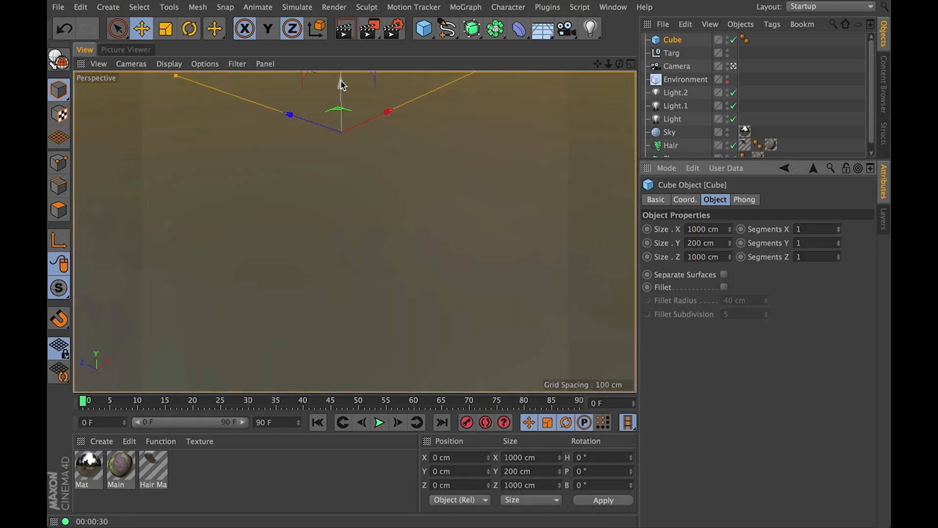
{"action": "left_click_drag", "start_coordinate": [340, 89], "coordinate": [341, 120]}
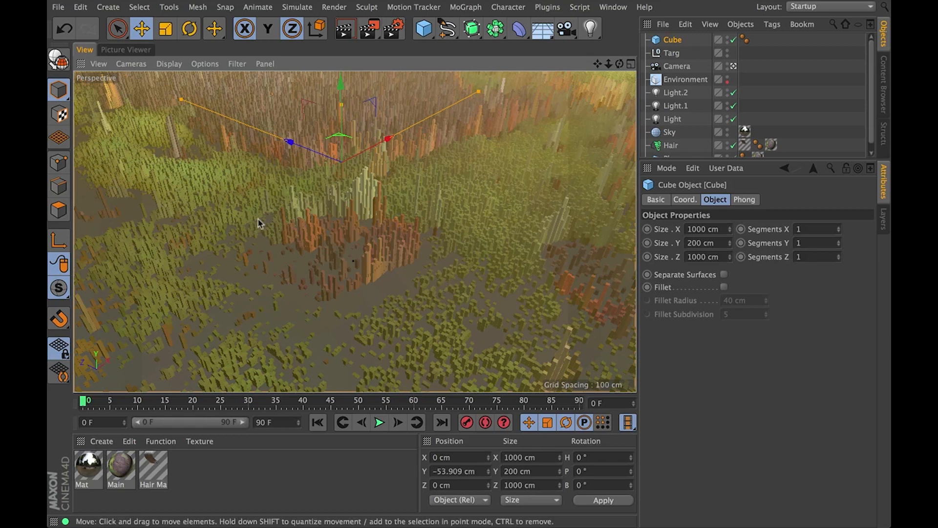
Create a new material named Water and open it for editing
{"action": "double_click", "coordinate": [239, 465]}
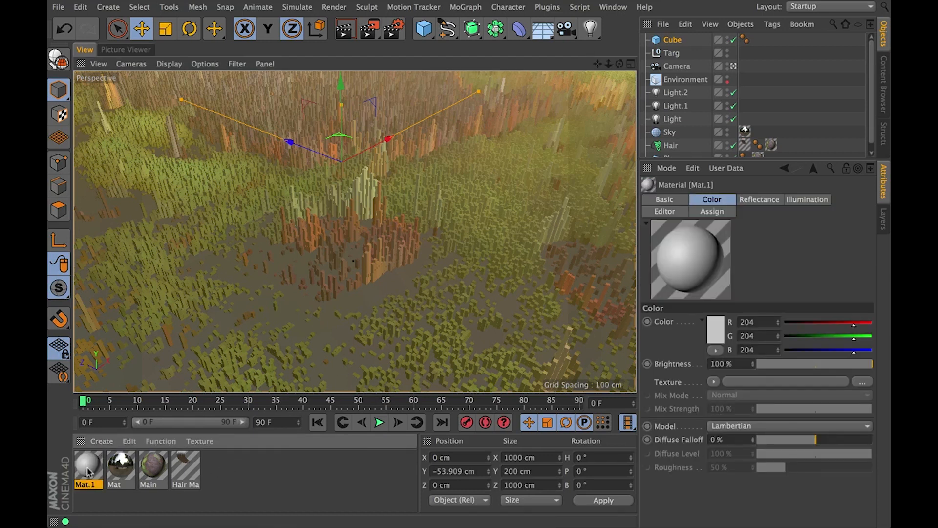
{"action": "double_click", "coordinate": [87, 484]}
{"action": "type", "text": "W"}
{"action": "key", "text": "Escape"}
{"action": "left_click", "coordinate": [111, 465]}
{"action": "double_click", "coordinate": [102, 468]}
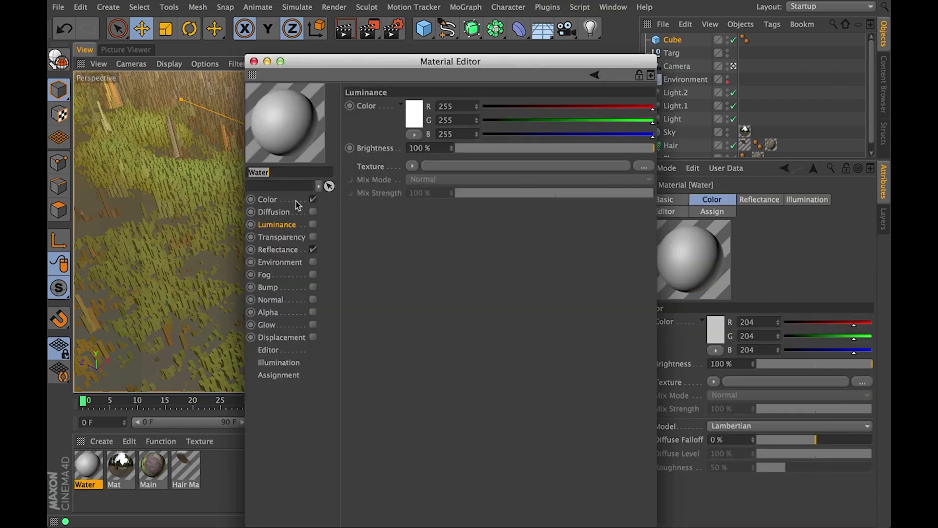
Disable the Water material's Color channel and enable Transparency with a refraction of 1.55
{"action": "left_click", "coordinate": [313, 199]}
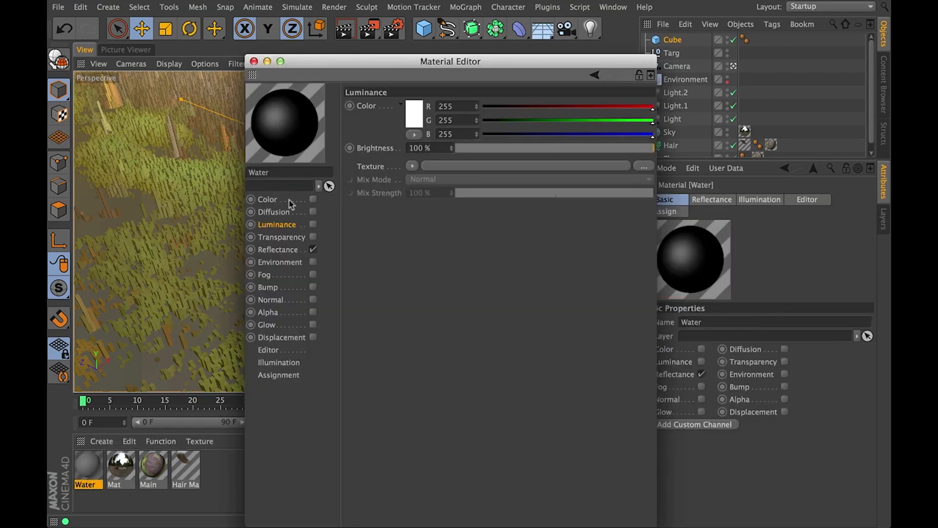
{"action": "left_click", "coordinate": [289, 237]}
{"action": "left_click", "coordinate": [313, 237]}
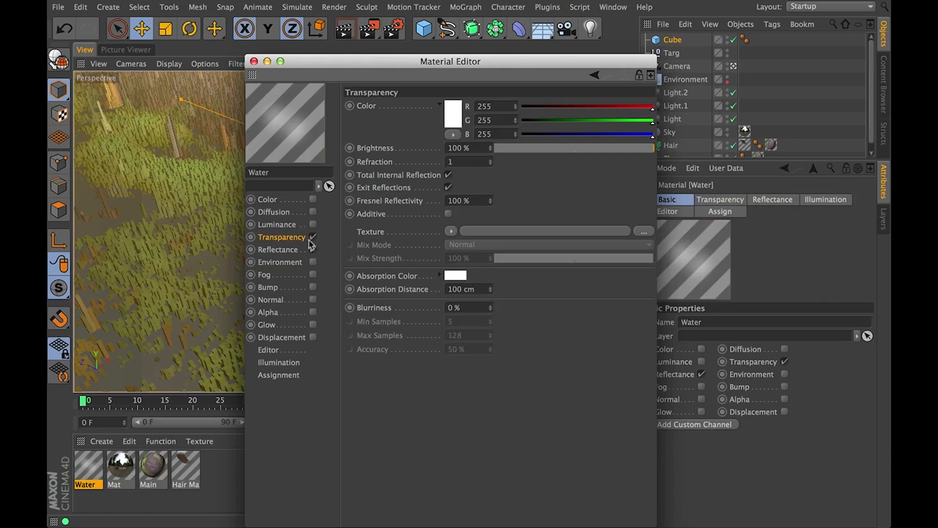
{"action": "left_click", "coordinate": [466, 162]}
{"action": "key", "text": "Return"}
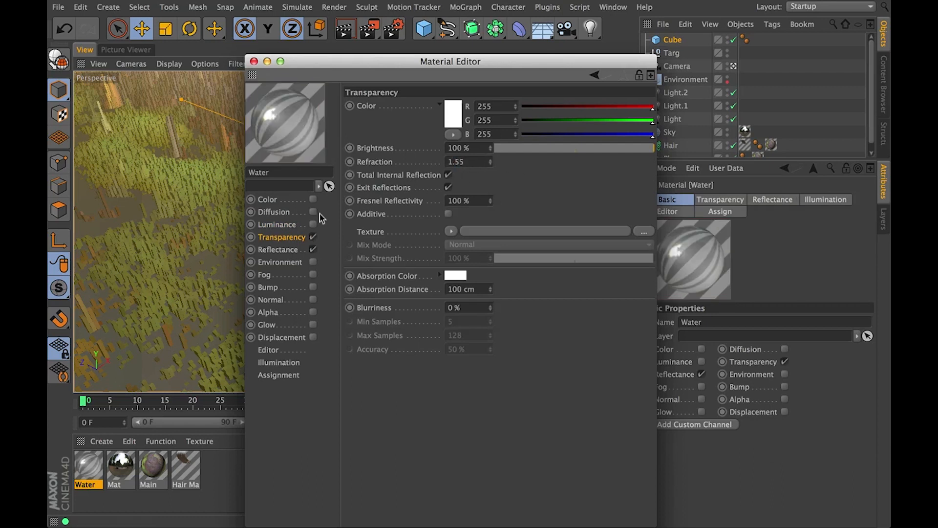
Add a Beckmann layer to the Water material's Reflectance channel
{"action": "left_click", "coordinate": [294, 250]}
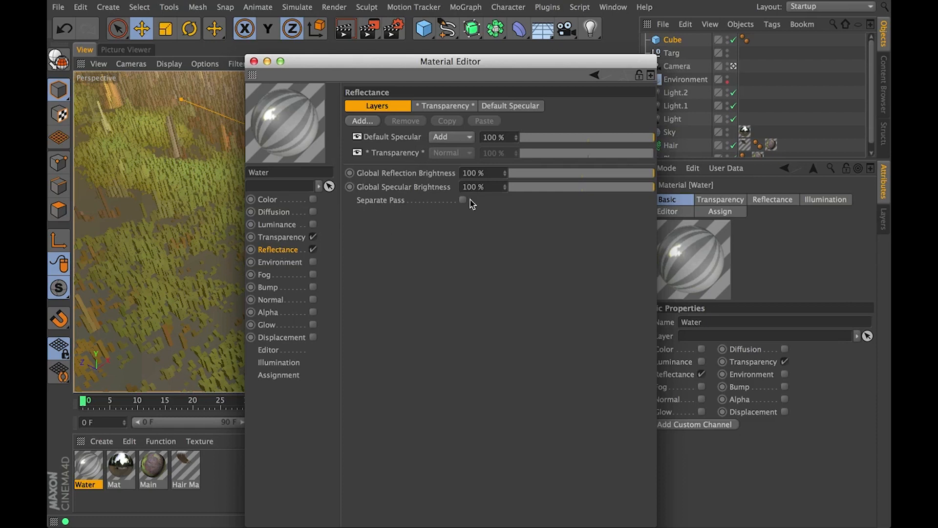
{"action": "left_click", "coordinate": [370, 122]}
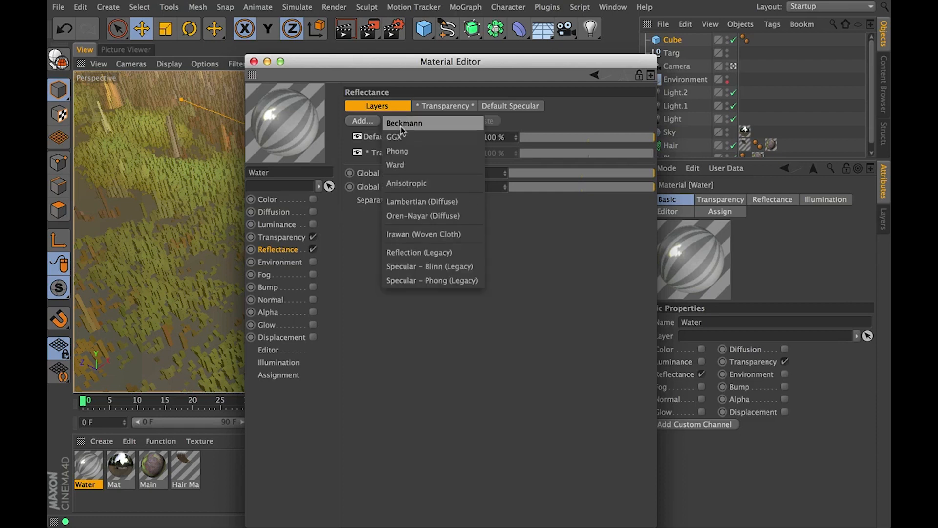
{"action": "left_click", "coordinate": [413, 124]}
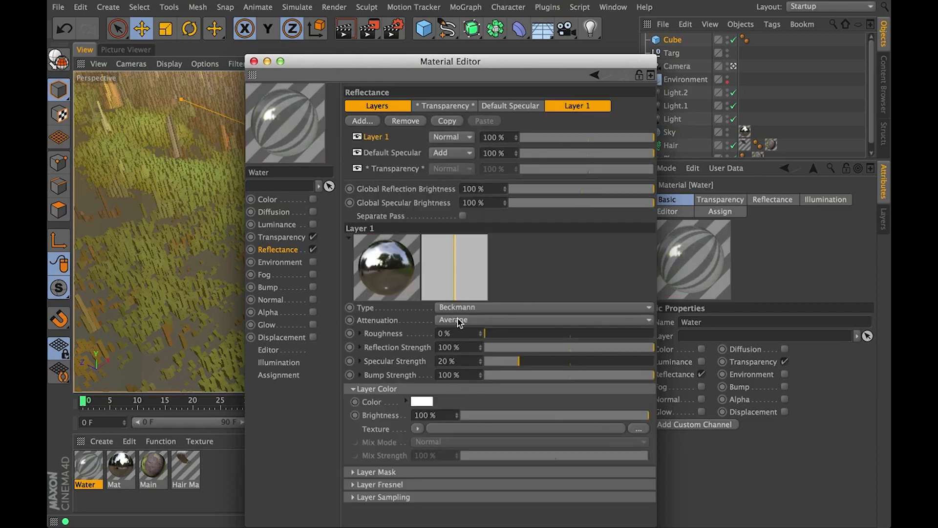
Set the Beckmann layer's Fresnel to Dielectric with the Water preset and close the material
{"action": "left_click", "coordinate": [370, 484]}
{"action": "scroll", "coordinate": [374, 482], "scroll_direction": "down", "scroll_amount": 2}
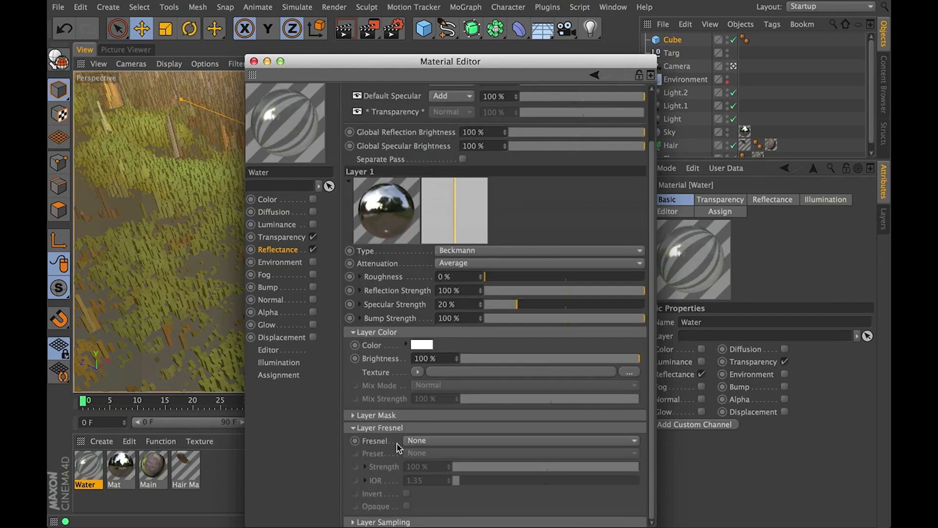
{"action": "left_click", "coordinate": [417, 441]}
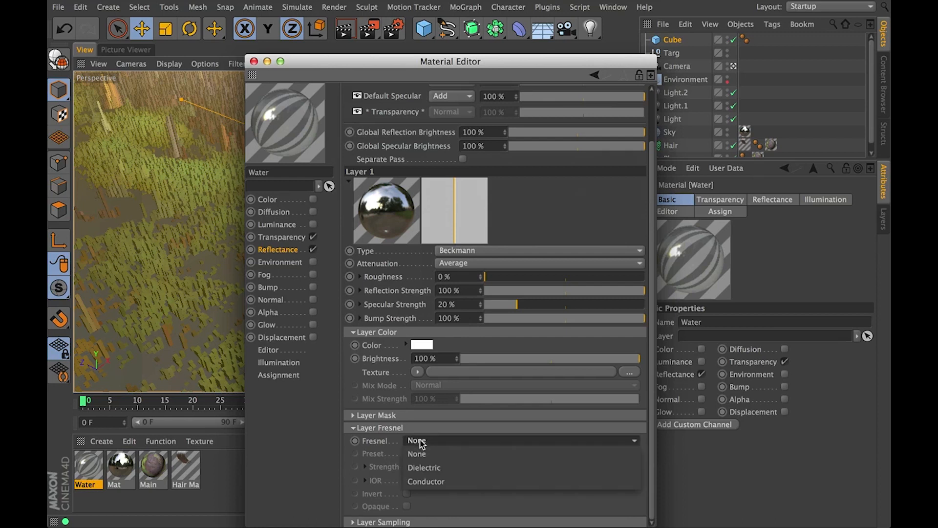
{"action": "left_click", "coordinate": [444, 472]}
{"action": "left_click", "coordinate": [440, 441]}
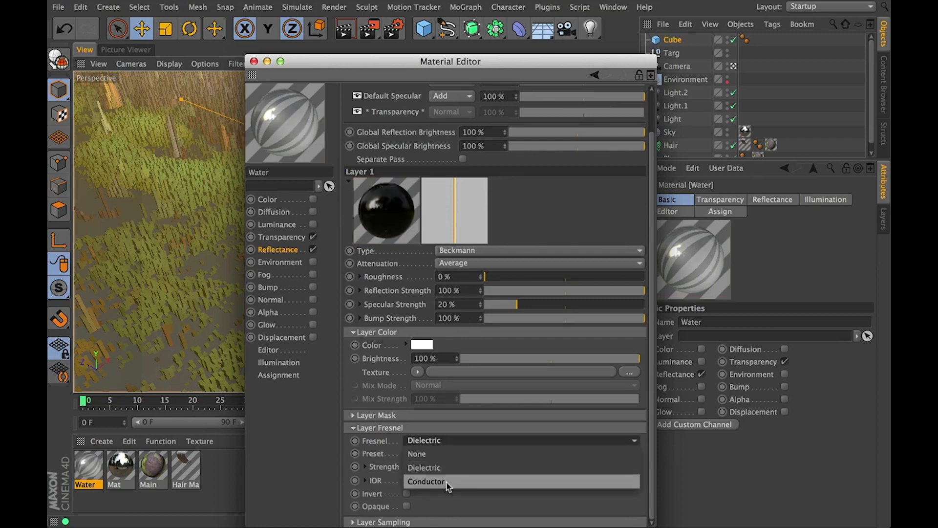
{"action": "left_click", "coordinate": [447, 481]}
{"action": "left_click", "coordinate": [440, 440]}
{"action": "left_click", "coordinate": [459, 463]}
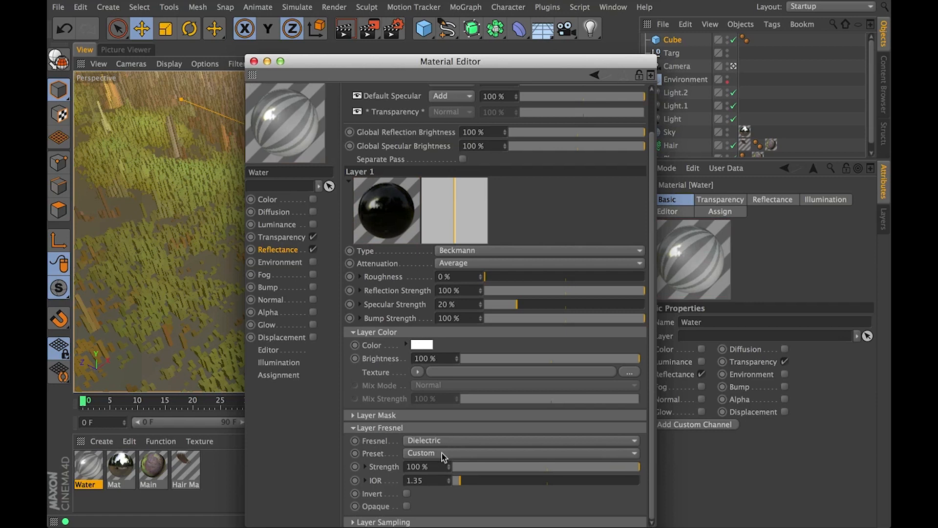
{"action": "left_click", "coordinate": [442, 453]}
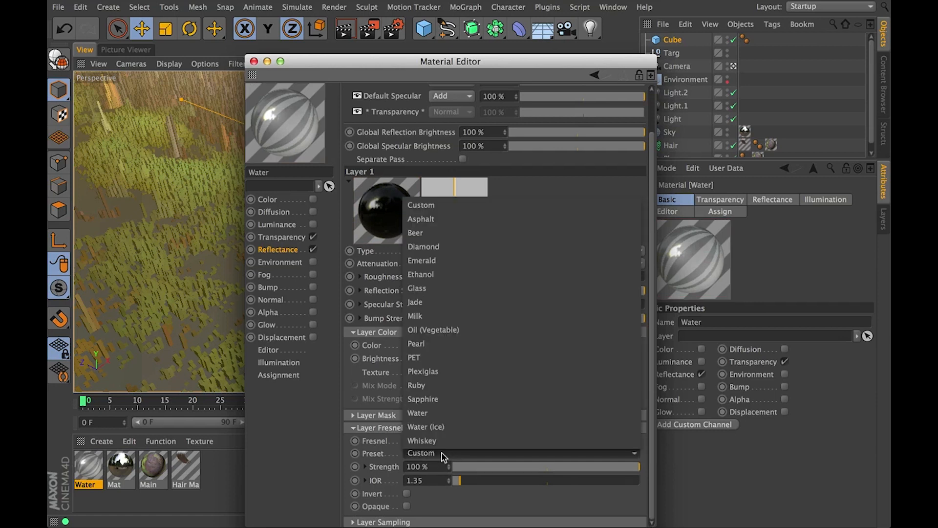
{"action": "left_click", "coordinate": [433, 414]}
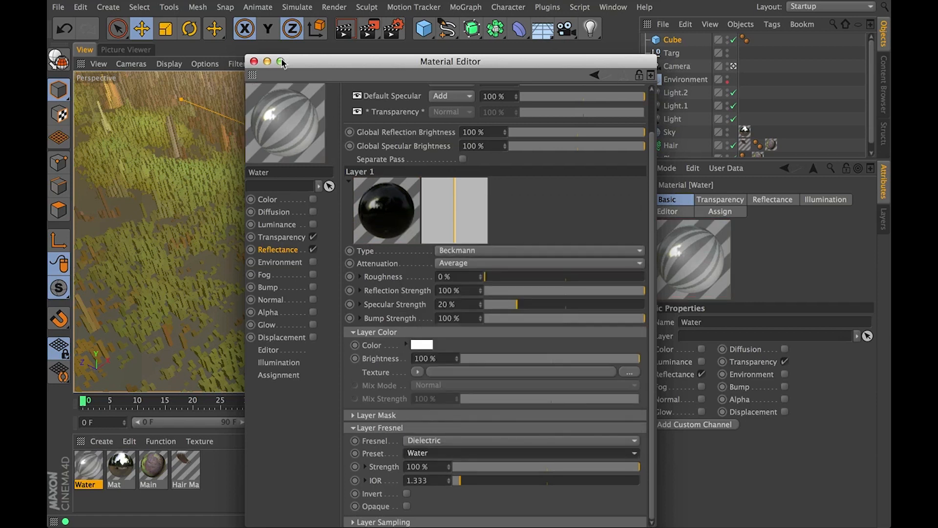
{"action": "left_click", "coordinate": [254, 61]}
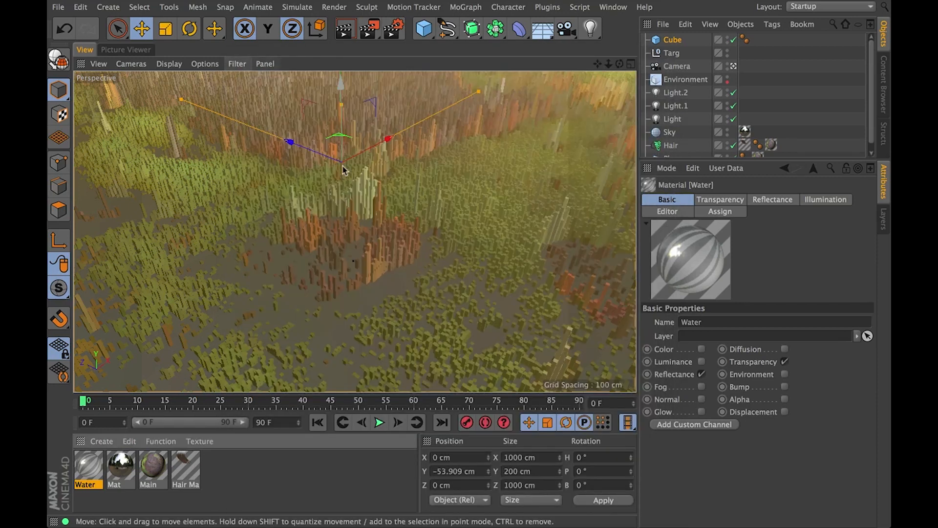
Apply the Water material to the cube, check it in a view render, and raise the cube to about Y -38 cm
{"action": "left_click_drag", "start_coordinate": [802, 10], "coordinate": [682, 42]}
{"action": "left_click", "coordinate": [345, 32]}
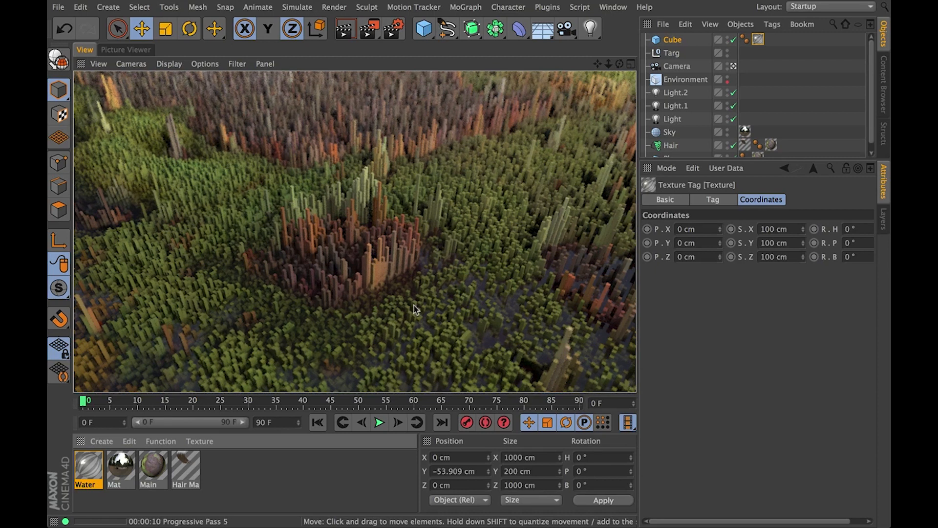
{"action": "left_click", "coordinate": [673, 39]}
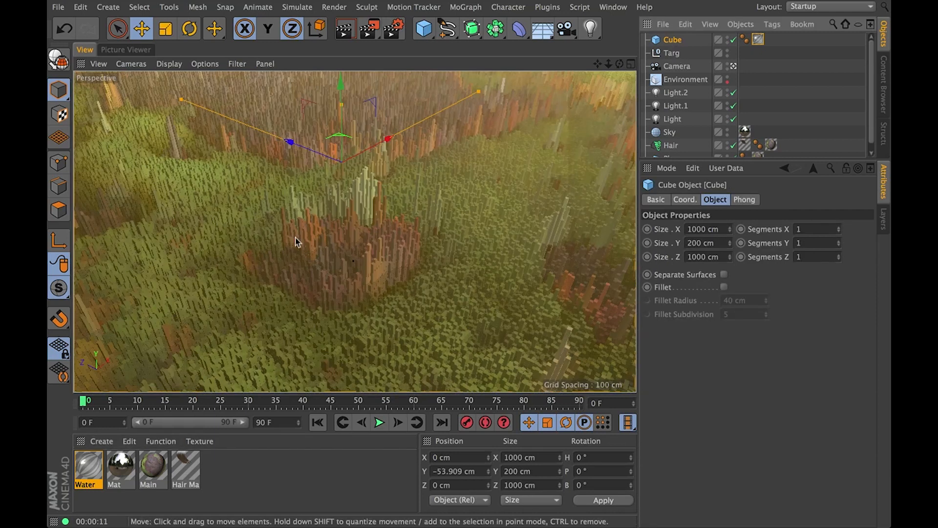
{"action": "left_click_drag", "start_coordinate": [339, 88], "coordinate": [341, 86]}
Set the Water material's absorption color to yellow-green with hue 69° and saturation 53%
{"action": "double_click", "coordinate": [91, 463]}
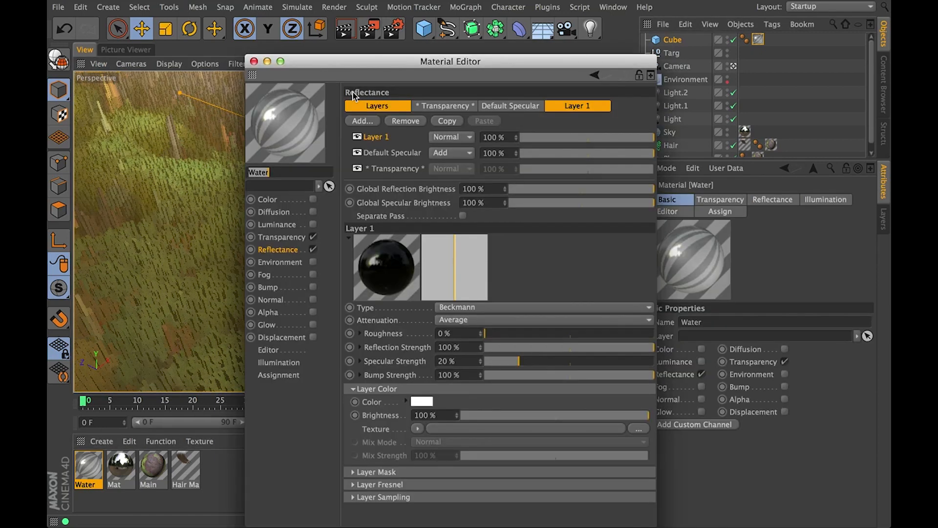
{"action": "left_click", "coordinate": [293, 239]}
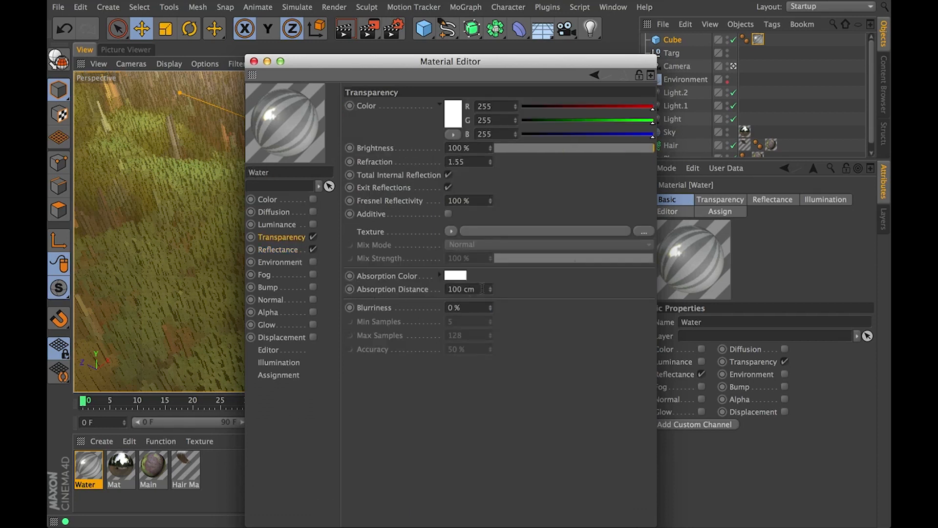
{"action": "left_click", "coordinate": [456, 275]}
{"action": "left_click_drag", "start_coordinate": [410, 182], "coordinate": [422, 161]}
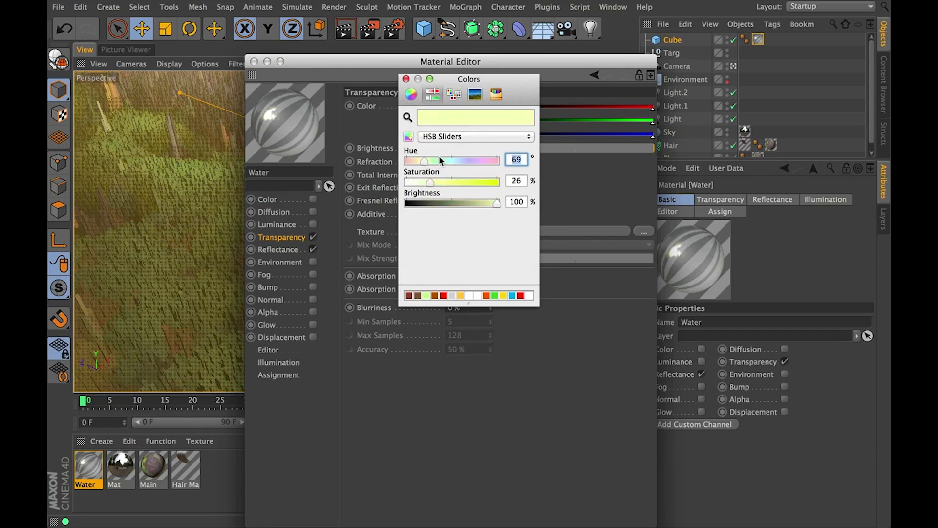
{"action": "left_click_drag", "start_coordinate": [434, 182], "coordinate": [453, 183]}
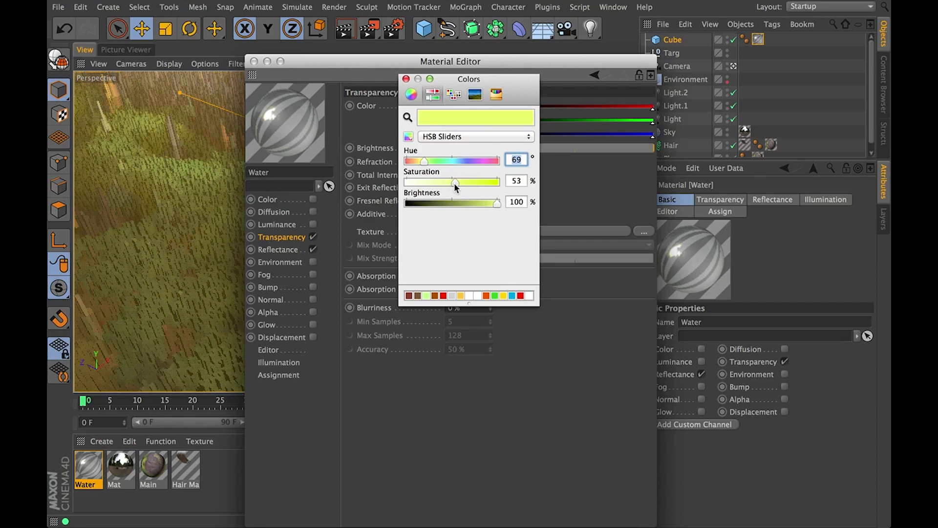
{"action": "left_click", "coordinate": [406, 79]}
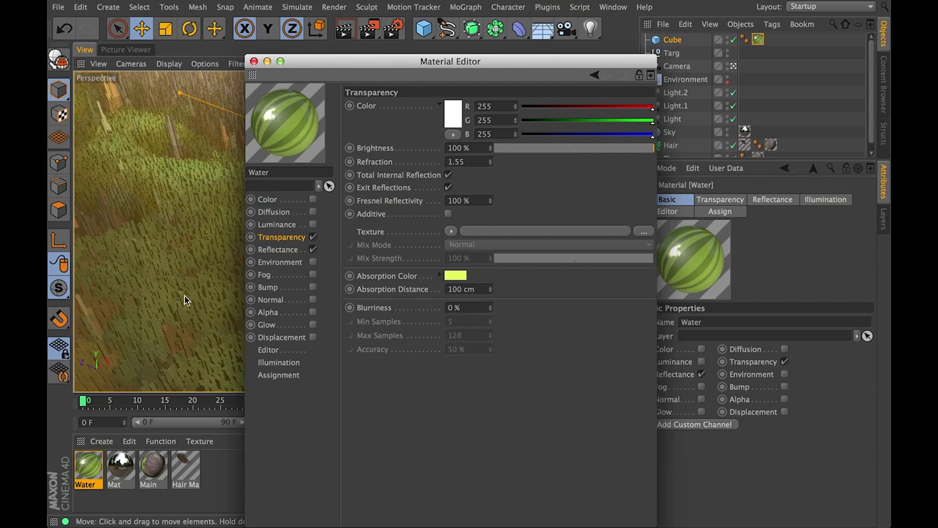
Set the Water material's absorption distance to 25 cm and render the view
{"action": "left_click", "coordinate": [462, 289]}
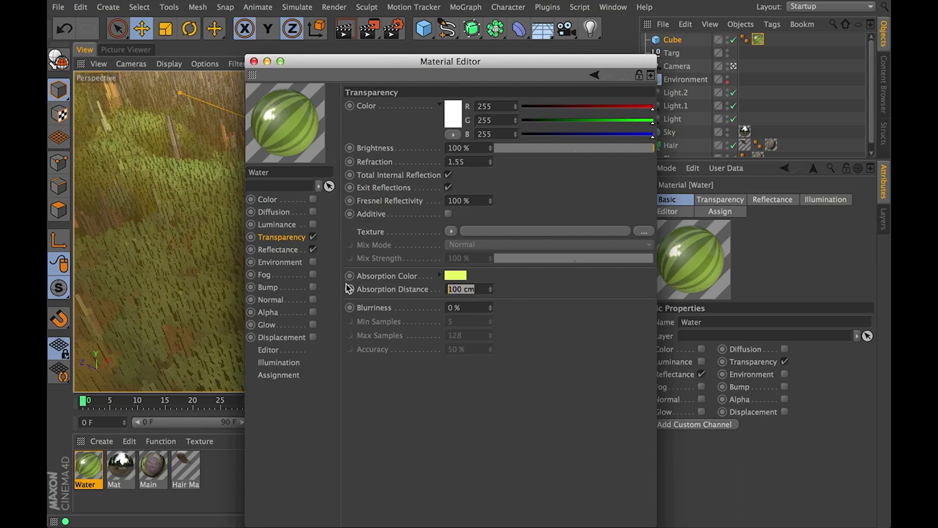
{"action": "type", "text": "25"}
{"action": "key", "text": "Return"}
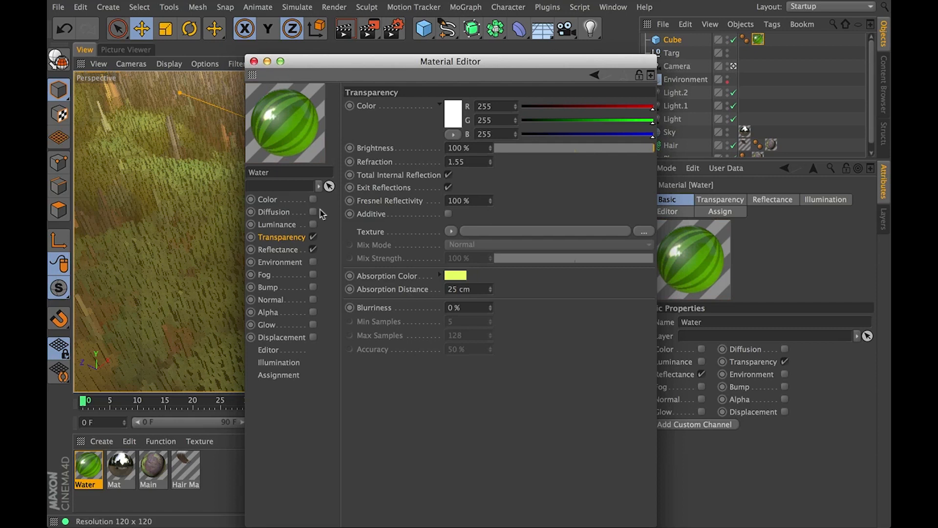
{"action": "left_click", "coordinate": [254, 63]}
{"action": "left_click", "coordinate": [344, 29]}
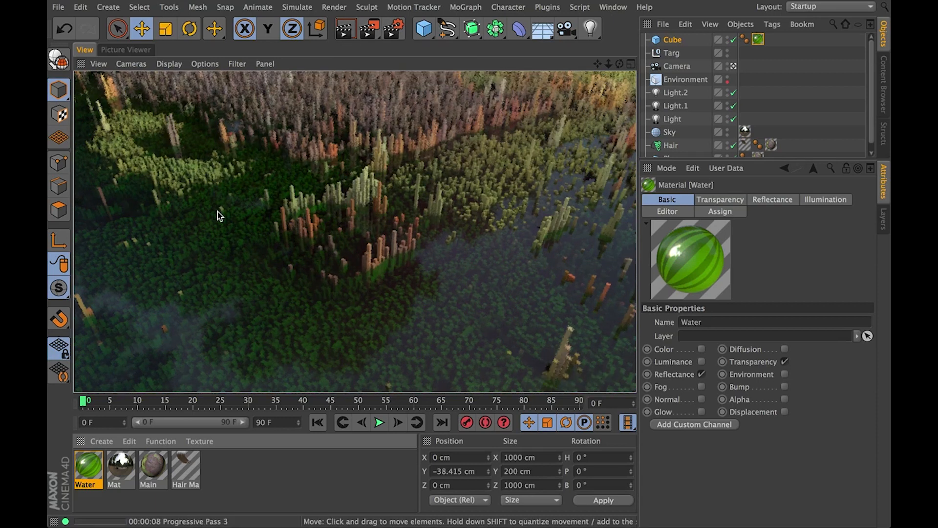
Change the Water material's absorption color to a darker orange-brown with hue 35° and about 59% saturation
{"action": "double_click", "coordinate": [93, 470]}
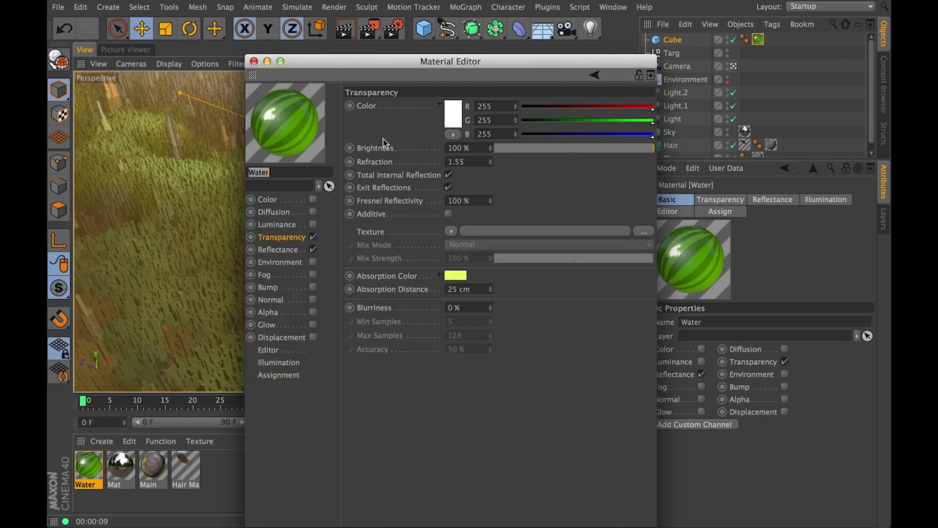
{"action": "left_click", "coordinate": [464, 275]}
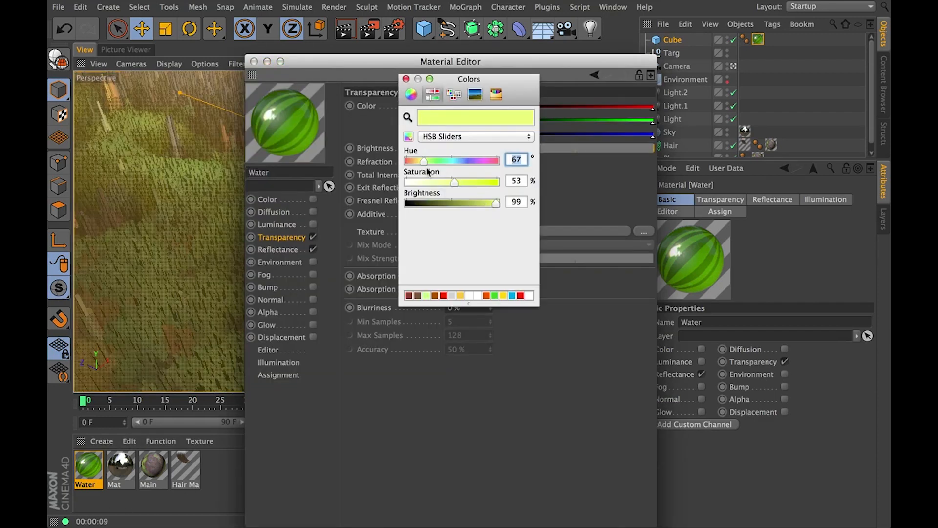
{"action": "left_click_drag", "start_coordinate": [423, 161], "coordinate": [411, 161]}
{"action": "left_click_drag", "start_coordinate": [454, 181], "coordinate": [459, 181]}
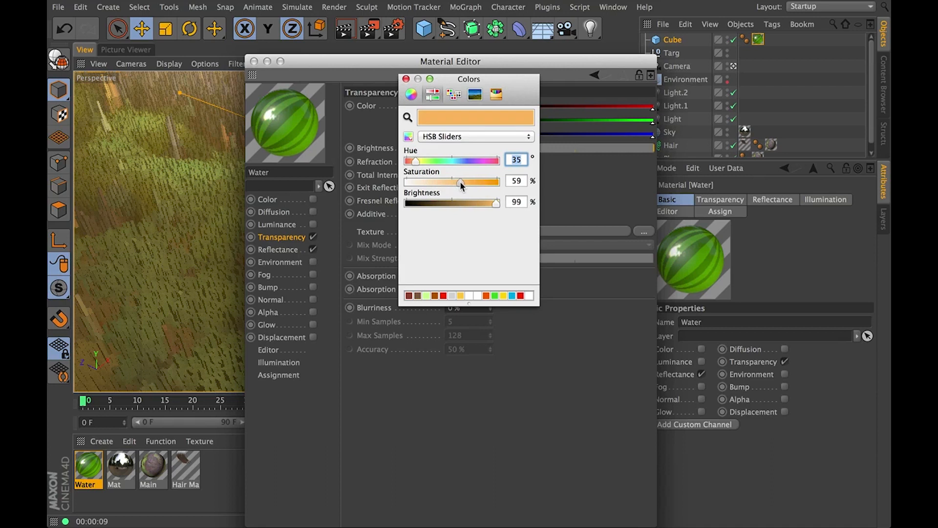
{"action": "left_click", "coordinate": [468, 203]}
{"action": "left_click", "coordinate": [406, 79]}
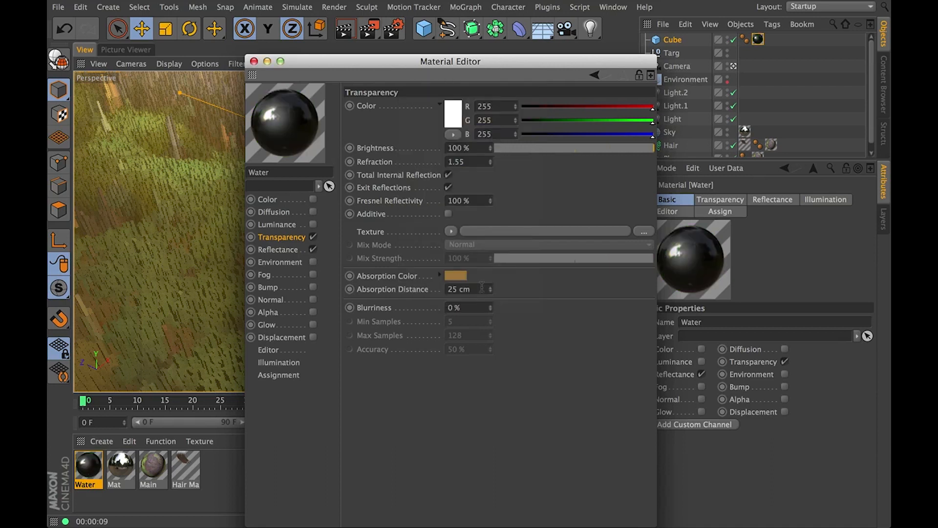
Set the Water material's absorption distance to 5 cm and render the view
{"action": "left_click", "coordinate": [482, 289]}
{"action": "left_click", "coordinate": [568, 322]}
{"action": "left_click", "coordinate": [254, 61]}
{"action": "left_click", "coordinate": [344, 29]}
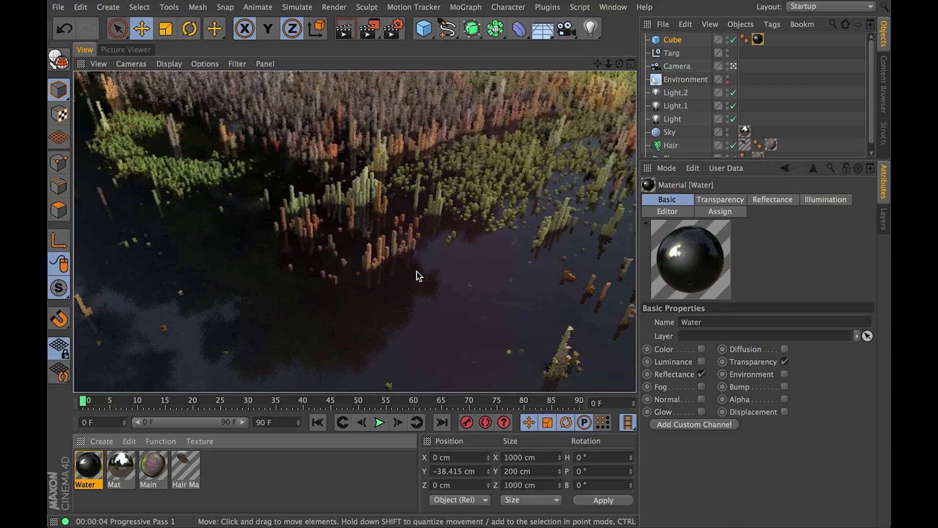
Set the Water material's absorption distance to 15 cm and render the view
{"action": "double_click", "coordinate": [92, 460]}
{"action": "left_click", "coordinate": [468, 290]}
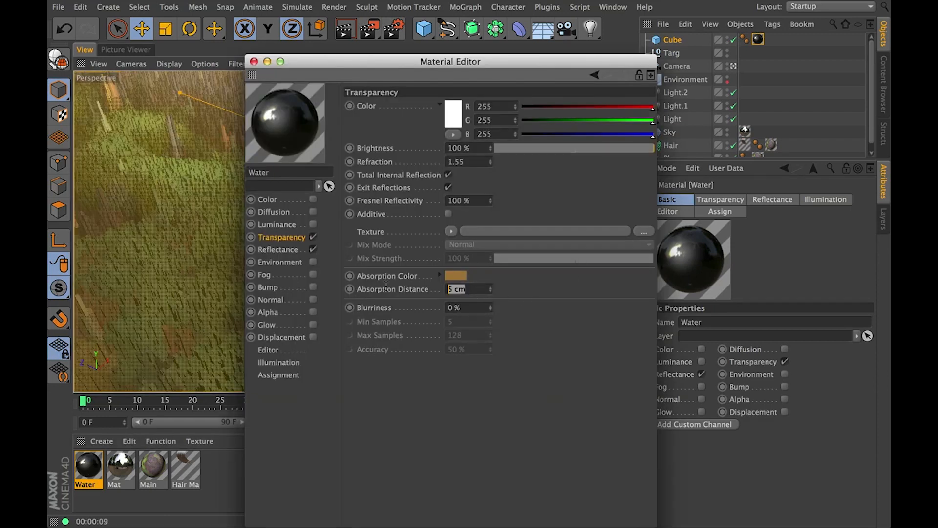
{"action": "type", "text": "15"}
{"action": "key", "text": "Return"}
{"action": "left_click", "coordinate": [254, 61]}
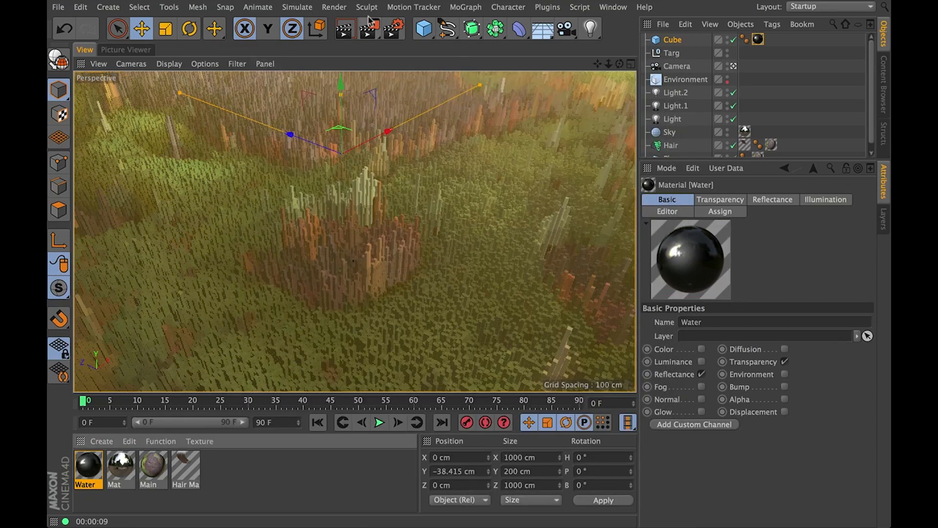
{"action": "left_click", "coordinate": [349, 34]}
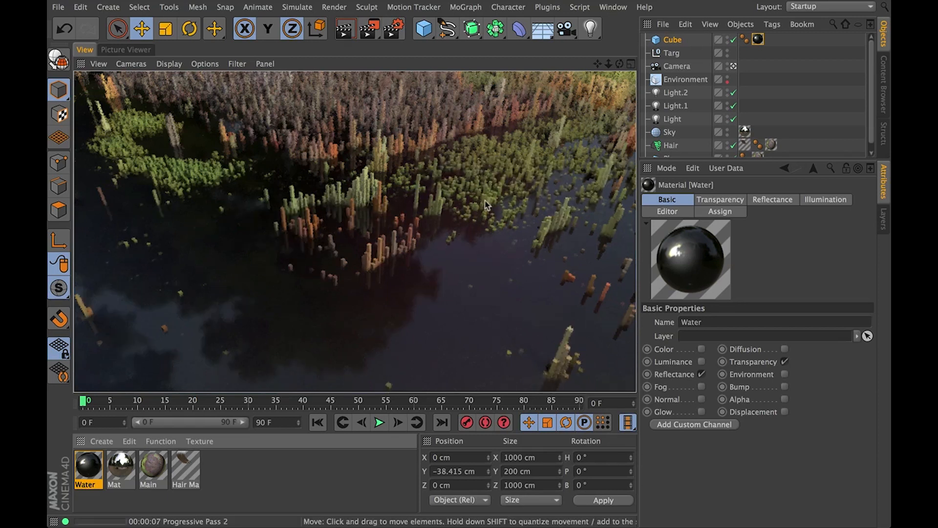
Lower the water cube to about Y -51 cm and render the view
{"action": "left_click", "coordinate": [672, 40]}
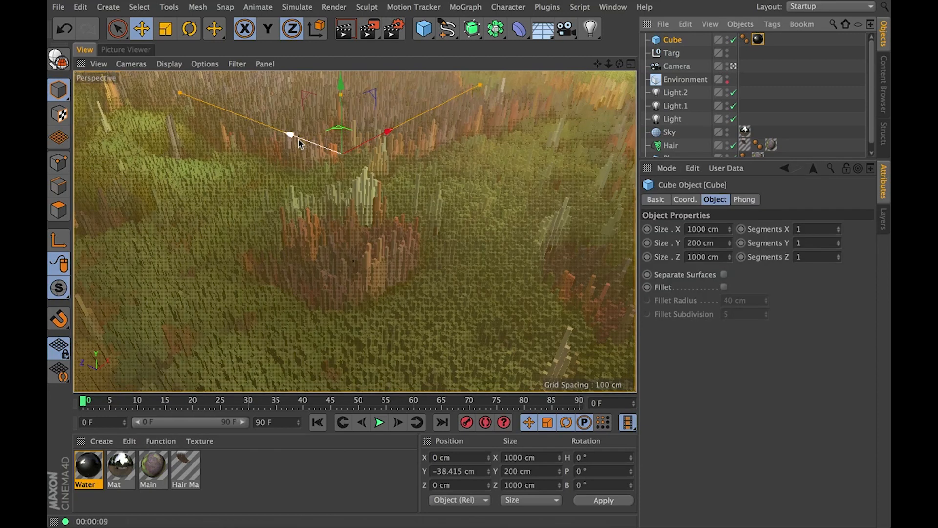
{"action": "left_click_drag", "start_coordinate": [340, 88], "coordinate": [337, 94]}
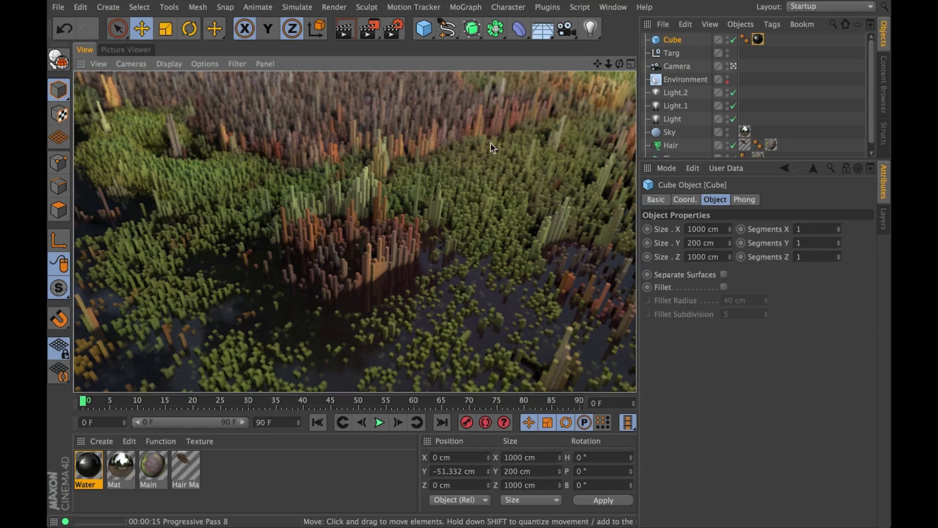
{"action": "left_click", "coordinate": [496, 186]}
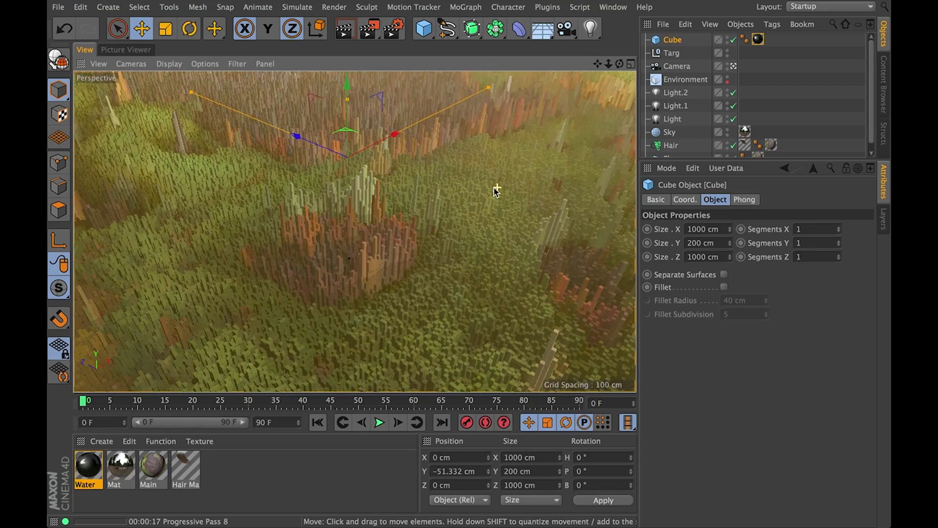
Disable the water cube and hide the Environment object in the viewport to view the whole hair landscape
{"action": "left_click", "coordinate": [733, 39]}
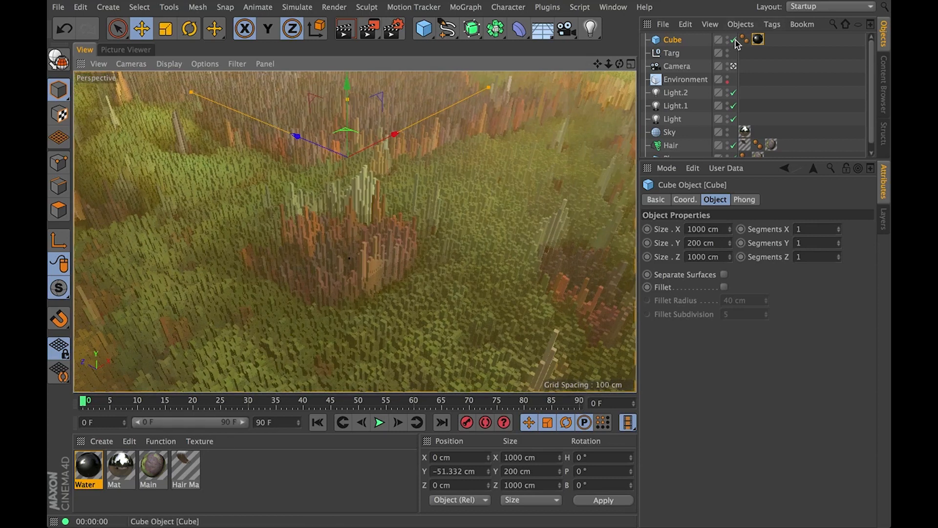
{"action": "left_click", "coordinate": [728, 76]}
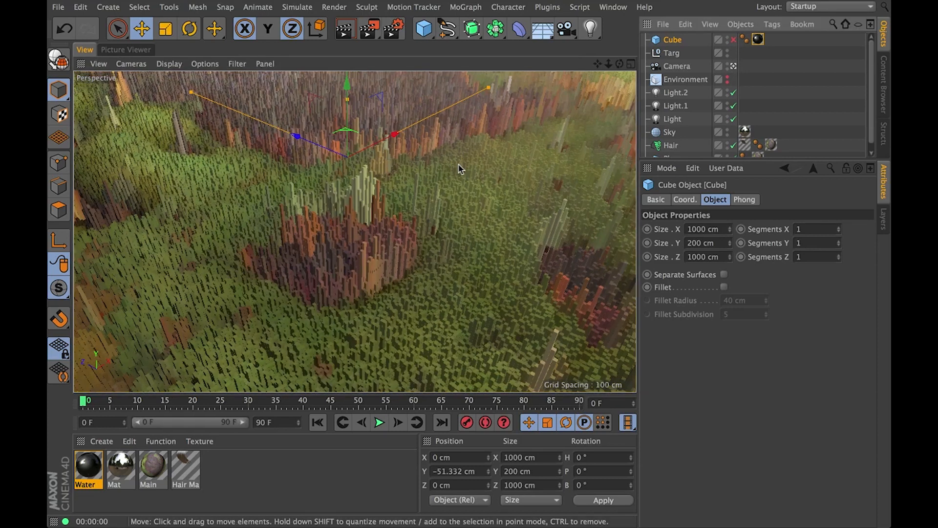
{"action": "left_click_drag", "start_coordinate": [459, 181], "coordinate": [415, 210], "text": "alt"}
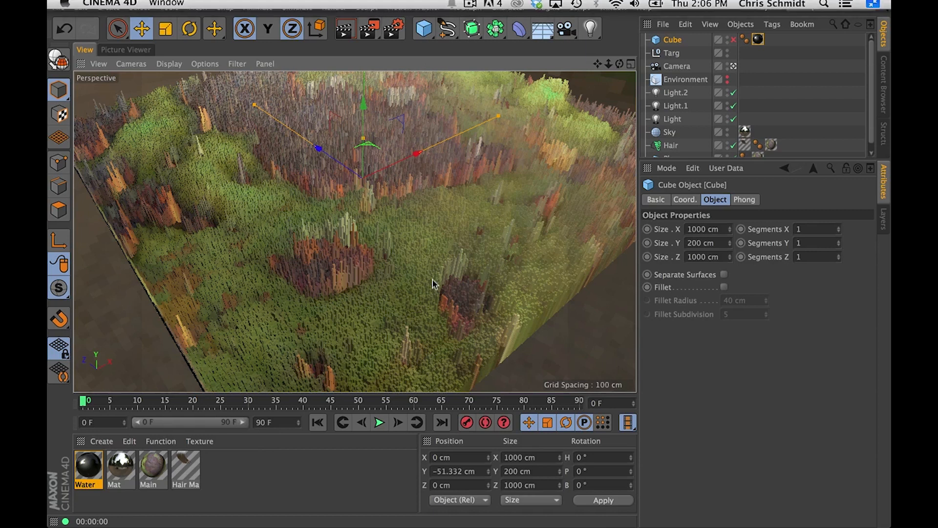
Load Cereal.jpg from the tex folder as the Length texture of the Hair Mat material
{"action": "double_click", "coordinate": [186, 468]}
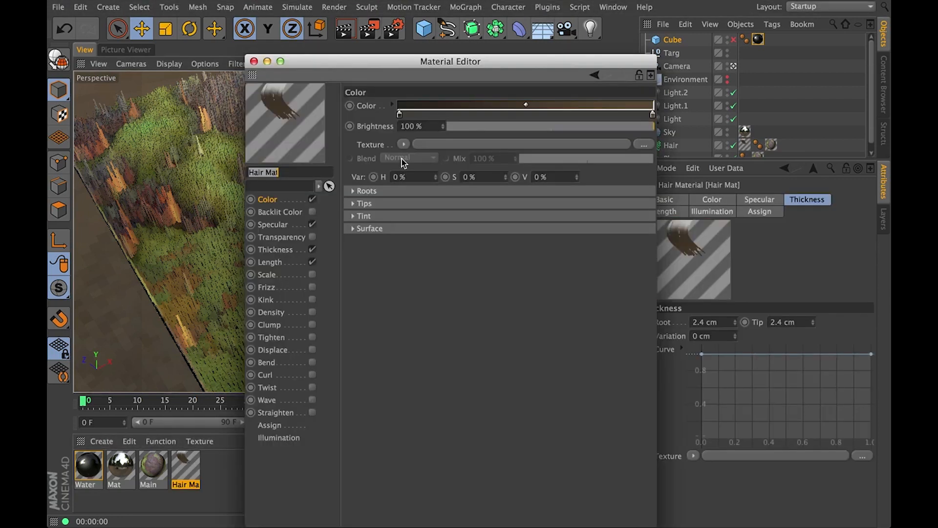
{"action": "left_click", "coordinate": [283, 264]}
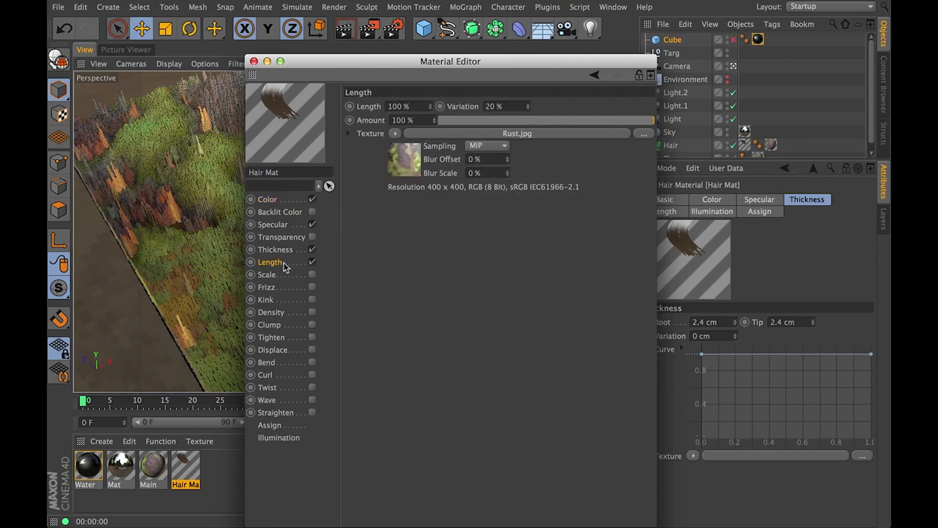
{"action": "left_click", "coordinate": [643, 134]}
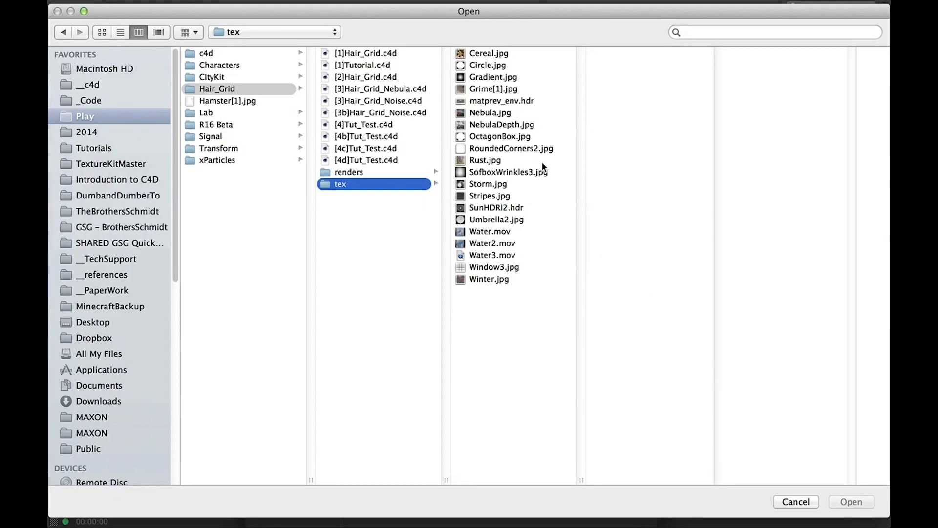
{"action": "left_click", "coordinate": [373, 172]}
{"action": "left_click", "coordinate": [371, 184]}
{"action": "left_click", "coordinate": [497, 277]}
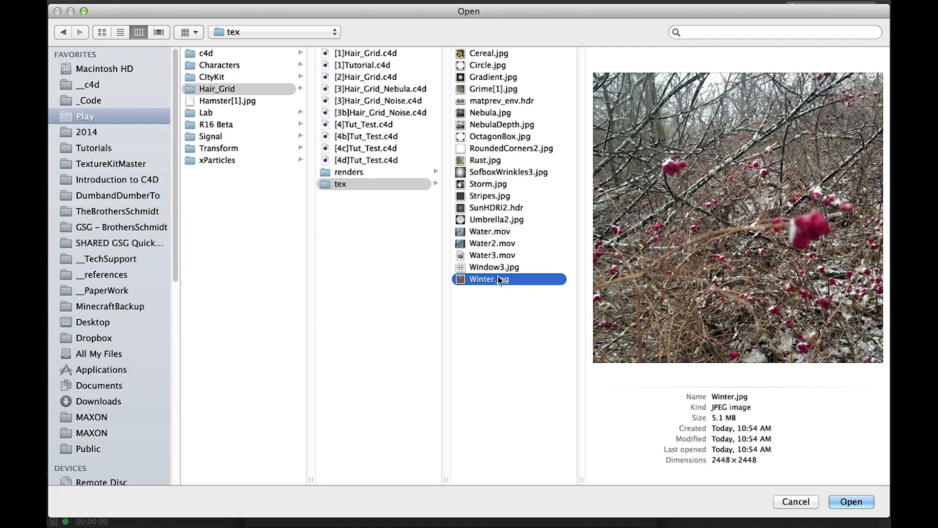
{"action": "key", "text": "c"}
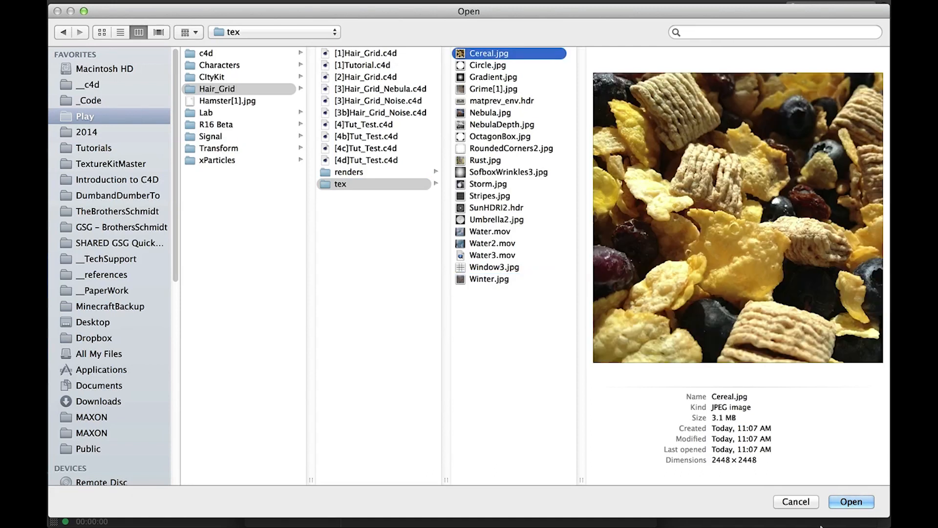
{"action": "left_click", "coordinate": [844, 496]}
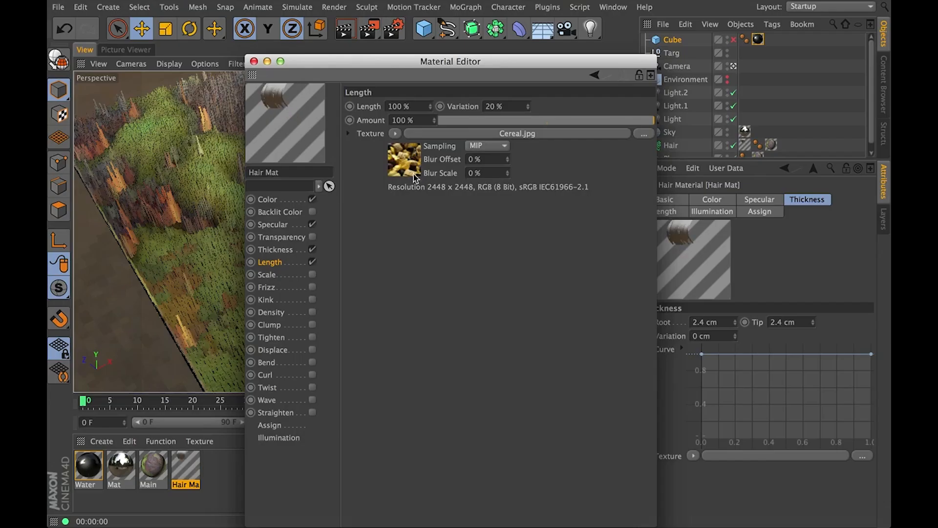
Copy the Cereal.jpg texture channel into the Pixel shader of the Main material's Color channel
{"action": "left_click", "coordinate": [396, 133]}
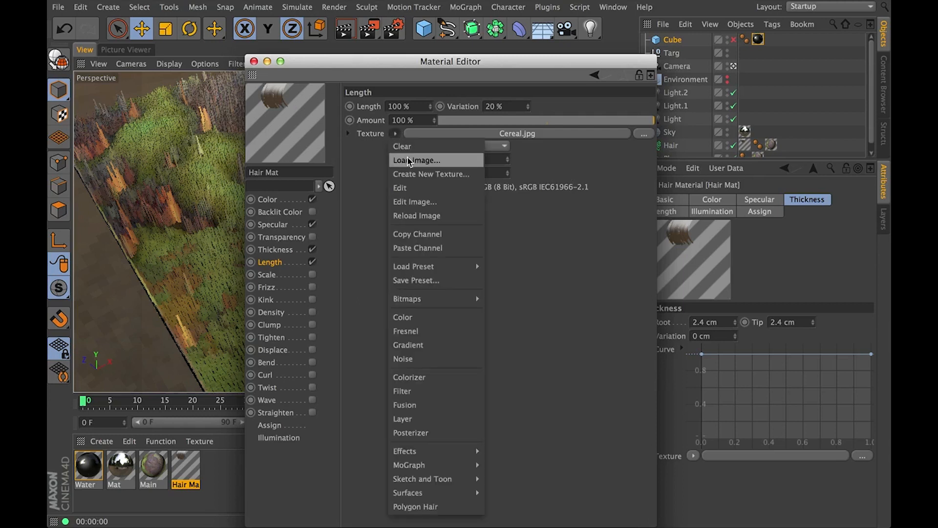
{"action": "left_click", "coordinate": [433, 213]}
{"action": "left_click", "coordinate": [153, 467]}
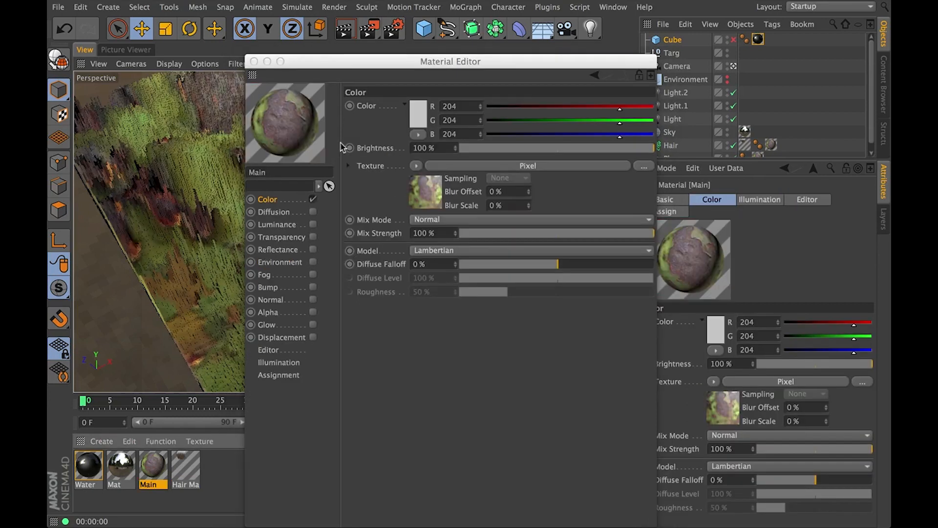
{"action": "left_click", "coordinate": [421, 188]}
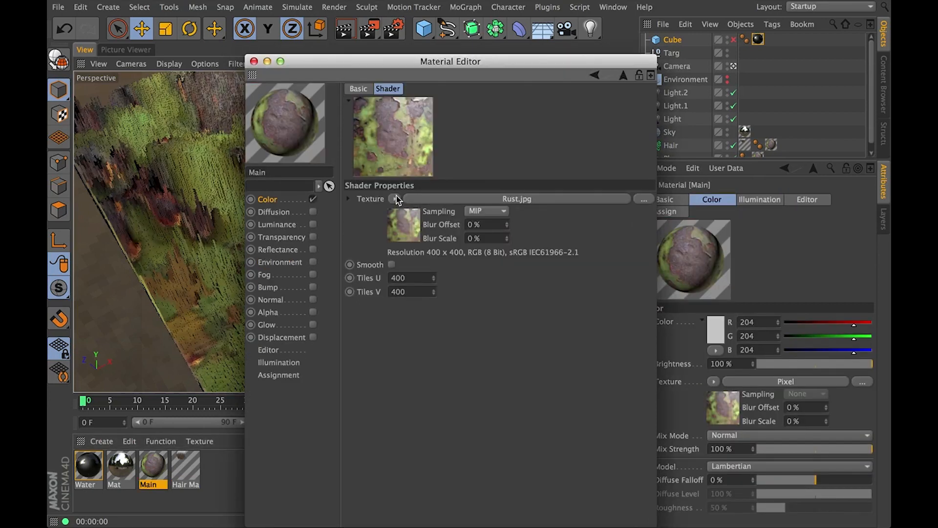
{"action": "left_click", "coordinate": [397, 199]}
{"action": "left_click", "coordinate": [424, 261]}
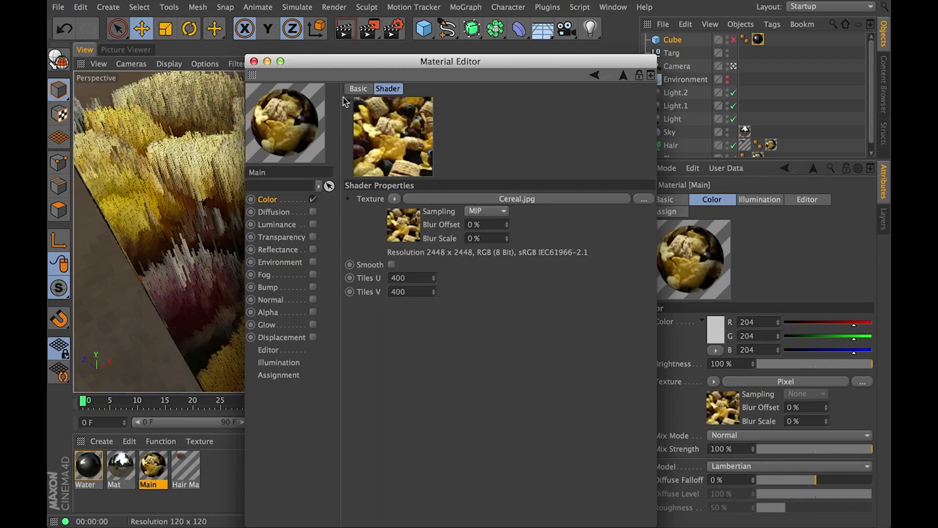
{"action": "left_click", "coordinate": [254, 61]}
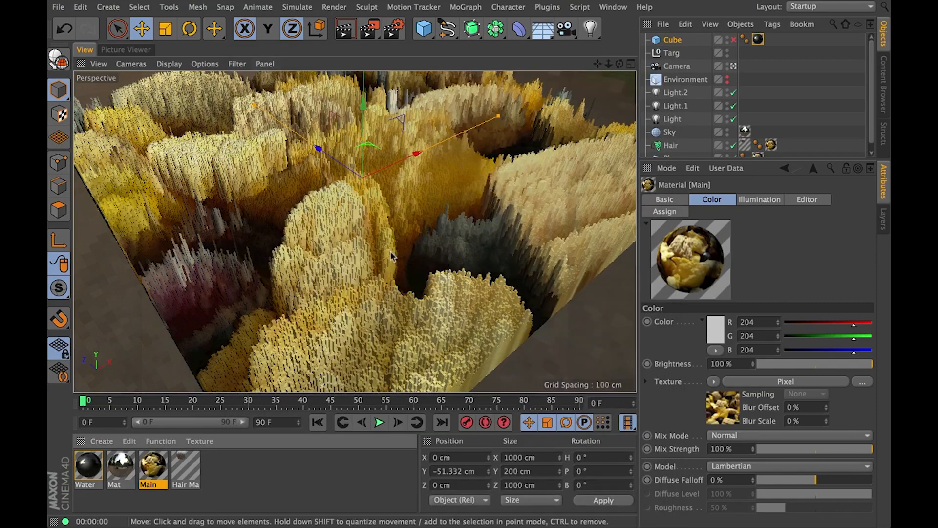
Examine the cereal-textured hair landscape from above, at low angles and close to the hair strands
{"action": "left_click_drag", "start_coordinate": [363, 253], "coordinate": [390, 282], "text": "alt"}
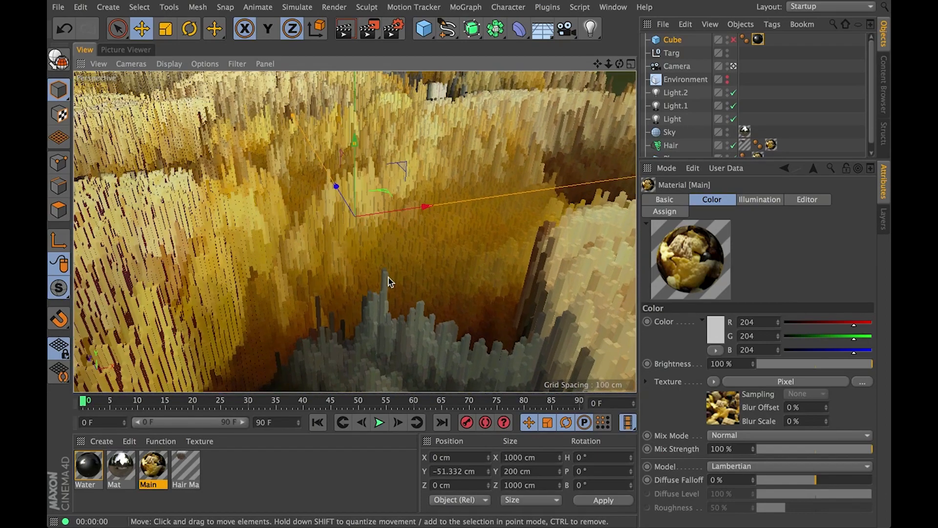
{"action": "left_click_drag", "start_coordinate": [423, 152], "coordinate": [323, 205], "text": "alt"}
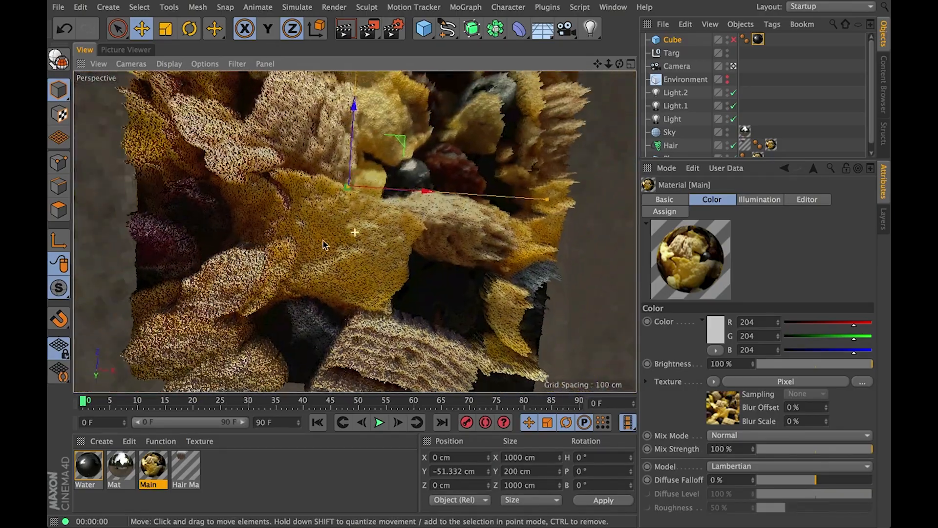
{"action": "scroll", "coordinate": [306, 227], "scroll_direction": "down", "scroll_amount": 6}
{"action": "left_click_drag", "start_coordinate": [281, 231], "coordinate": [465, 79], "text": "alt"}
{"action": "scroll", "coordinate": [465, 79], "scroll_direction": "up", "scroll_amount": 10}
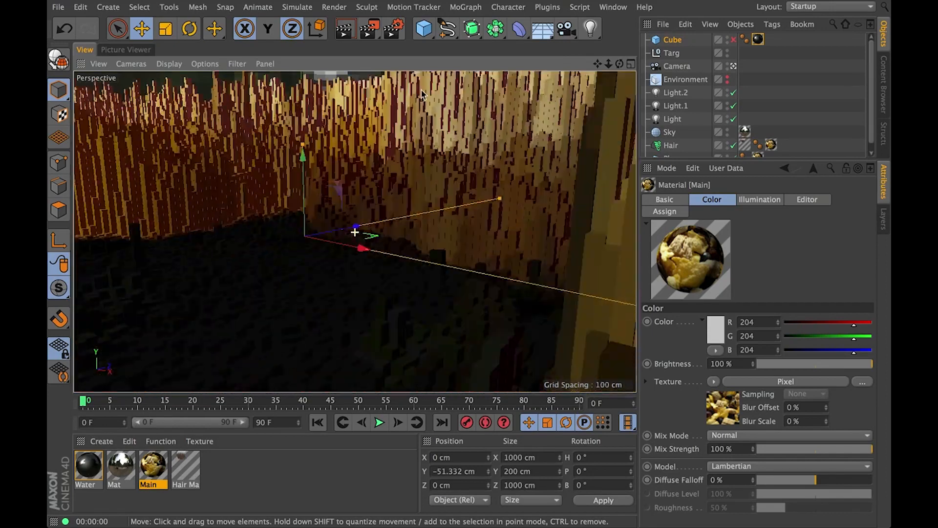
{"action": "middle_click_drag", "start_coordinate": [421, 89], "coordinate": [452, 166], "text": "alt"}
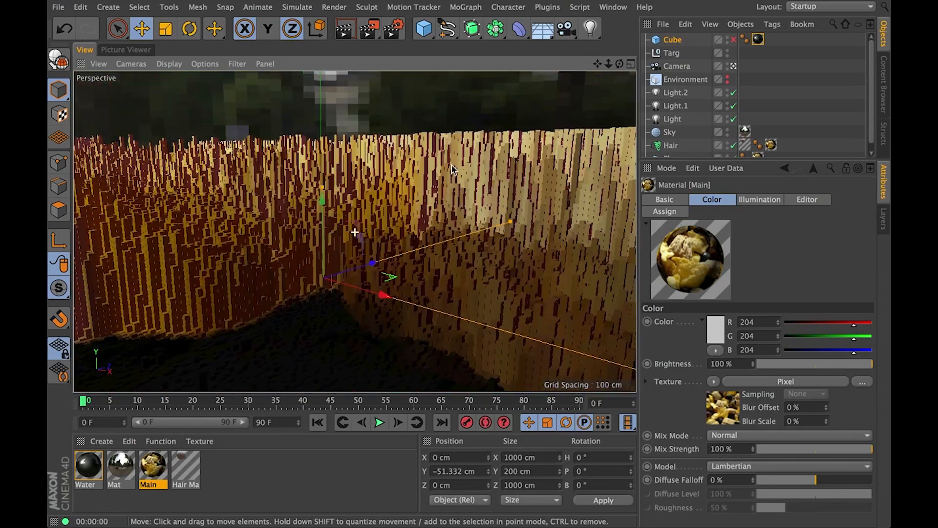
{"action": "scroll", "coordinate": [451, 165], "scroll_direction": "down", "scroll_amount": 5}
{"action": "scroll", "coordinate": [449, 166], "scroll_direction": "up", "scroll_amount": 5}
{"action": "left_click_drag", "start_coordinate": [432, 166], "coordinate": [461, 245], "text": "alt"}
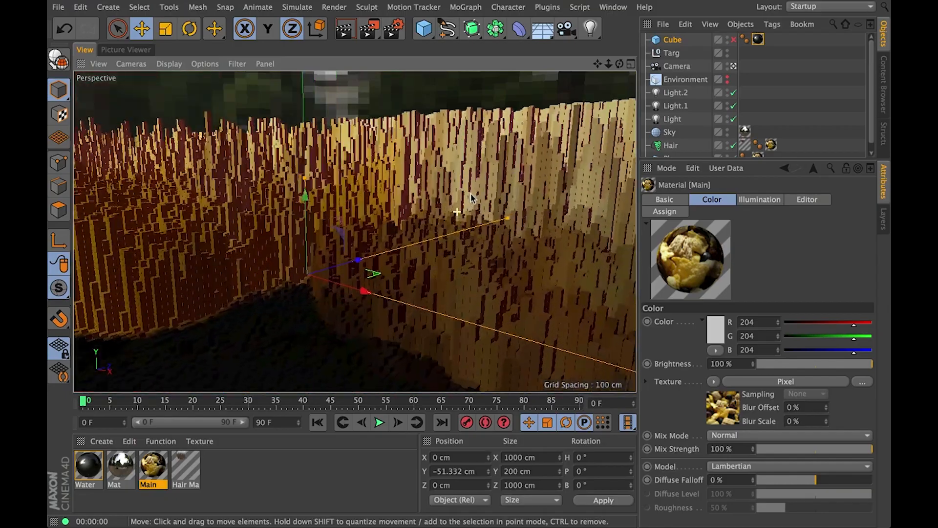
{"action": "scroll", "coordinate": [458, 215], "scroll_direction": "down", "scroll_amount": 5}
{"action": "scroll", "coordinate": [458, 195], "scroll_direction": "up", "scroll_amount": 5}
{"action": "left_click_drag", "start_coordinate": [458, 185], "coordinate": [425, 247], "text": "alt"}
{"action": "scroll", "coordinate": [272, 289], "scroll_direction": "down", "scroll_amount": 5}
{"action": "scroll", "coordinate": [327, 277], "scroll_direction": "up", "scroll_amount": 5}
{"action": "right_click_drag", "start_coordinate": [326, 274], "coordinate": [461, 225], "text": "alt"}
{"action": "left_click_drag", "start_coordinate": [440, 256], "coordinate": [372, 211], "text": "alt"}
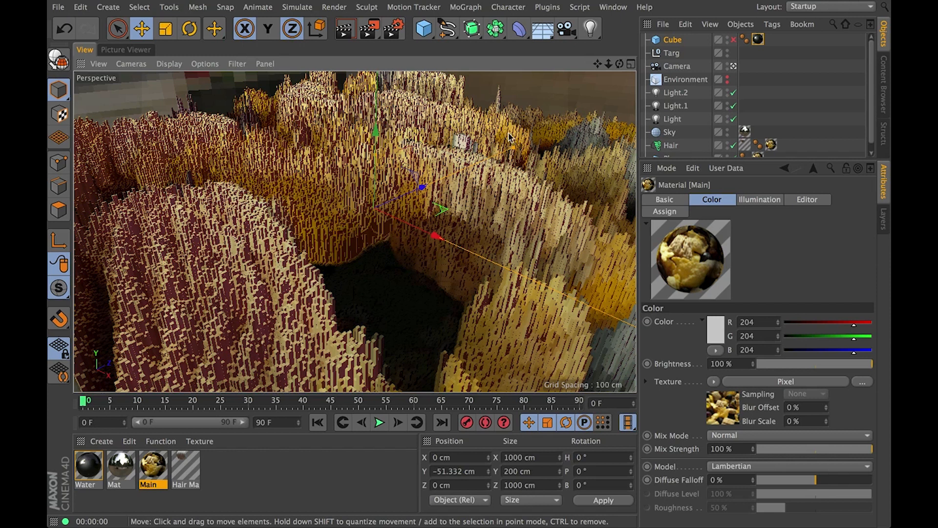
{"action": "left_click_drag", "start_coordinate": [498, 195], "coordinate": [455, 183], "text": "alt"}
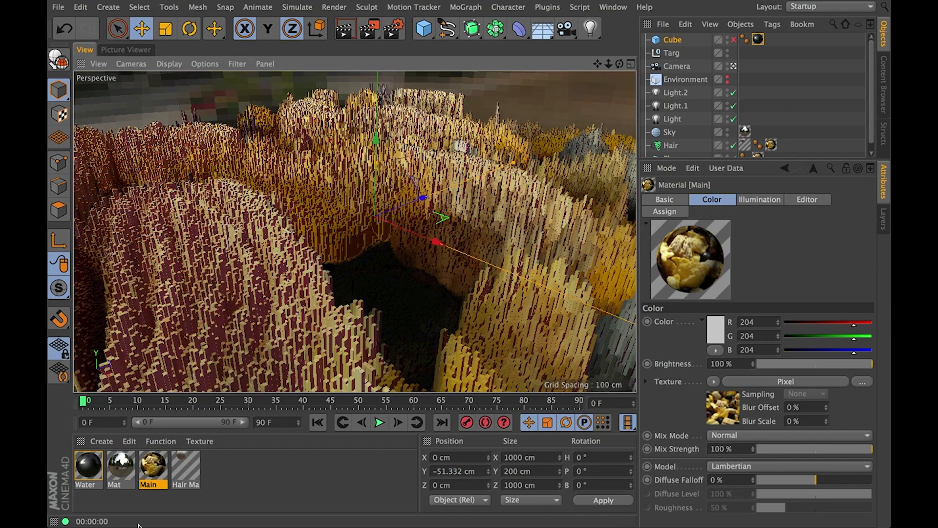
Try enabling Frizz on the Hair Mat material, and turn it off again
{"action": "double_click", "coordinate": [185, 469]}
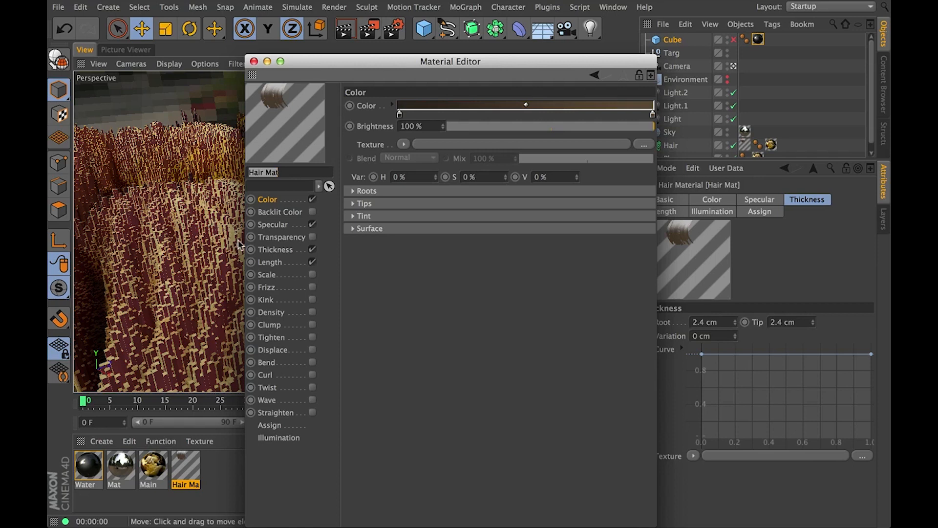
{"action": "left_click_drag", "start_coordinate": [360, 61], "coordinate": [591, 64]}
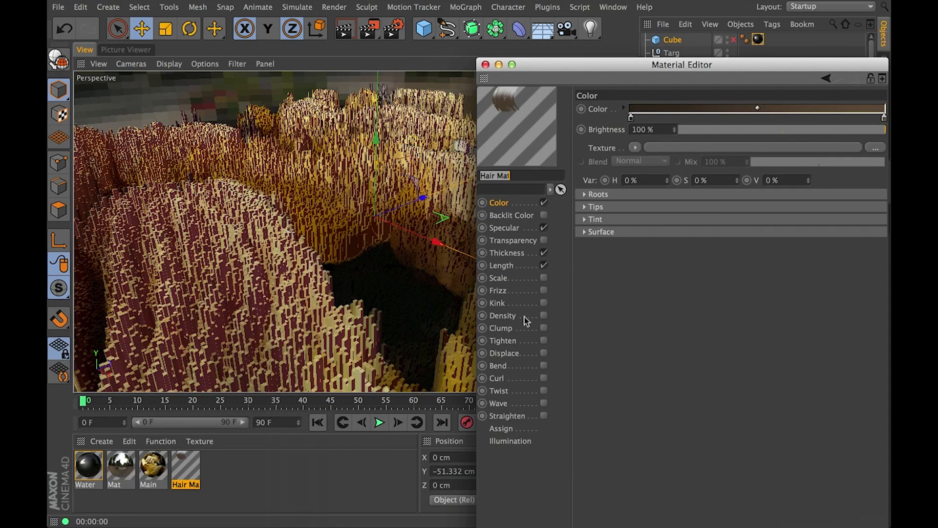
{"action": "left_click", "coordinate": [544, 291]}
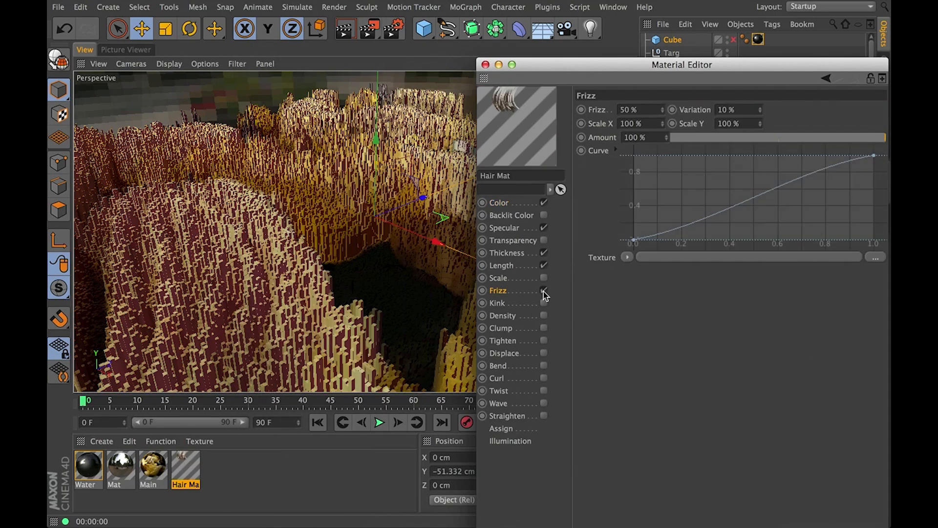
{"action": "left_click_drag", "start_coordinate": [532, 65], "coordinate": [636, 121]}
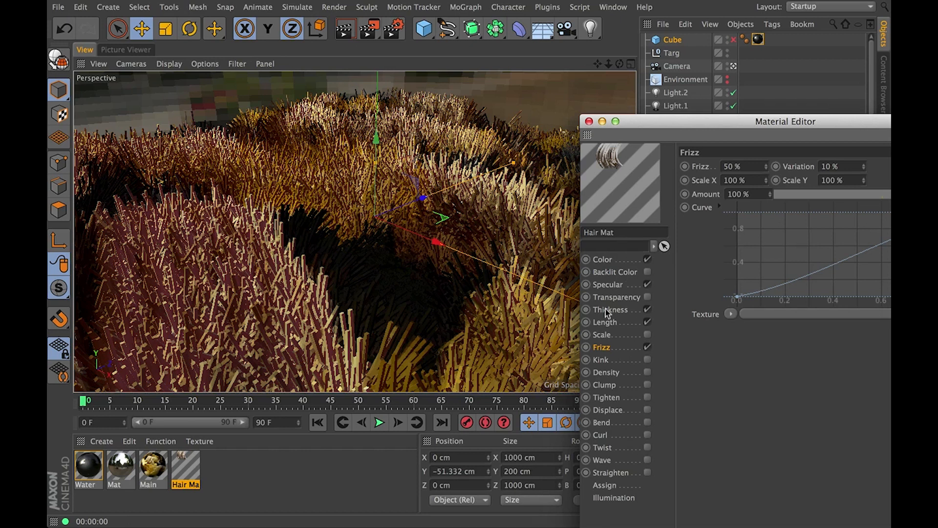
{"action": "left_click", "coordinate": [648, 347]}
{"action": "left_click", "coordinate": [647, 347]}
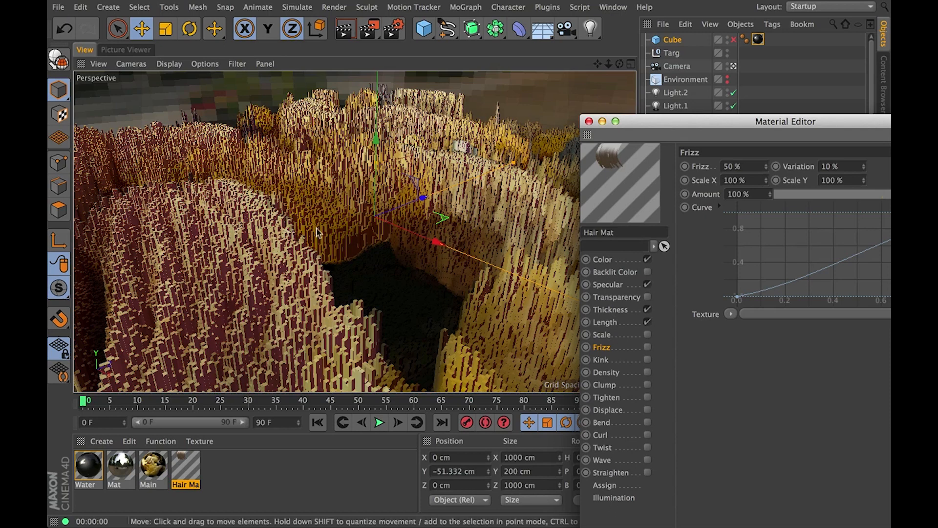
{"action": "left_click", "coordinate": [588, 123]}
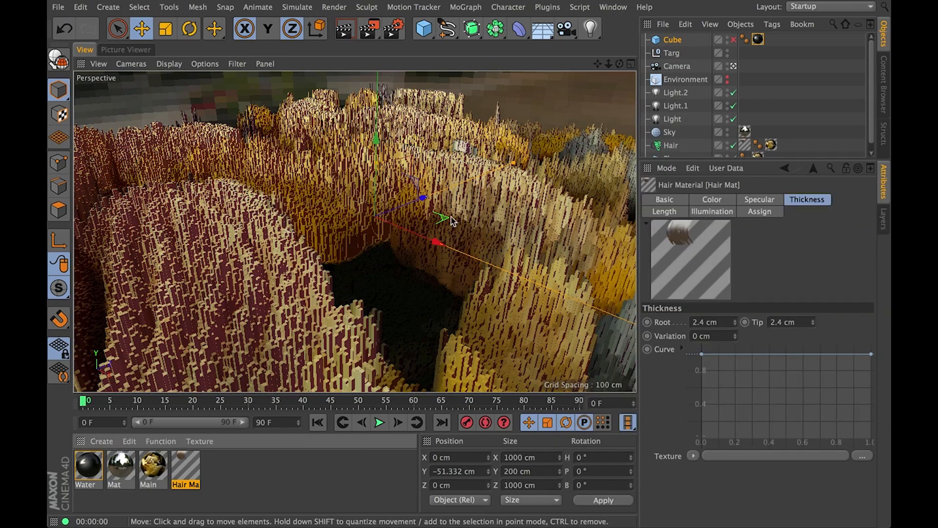
Set the Hair object's generated geometry type to Circle, and deselect the object to view the round hairs up close
{"action": "right_click_drag", "start_coordinate": [283, 303], "coordinate": [377, 267], "text": "alt"}
{"action": "left_click_drag", "start_coordinate": [377, 266], "coordinate": [253, 224], "text": "alt"}
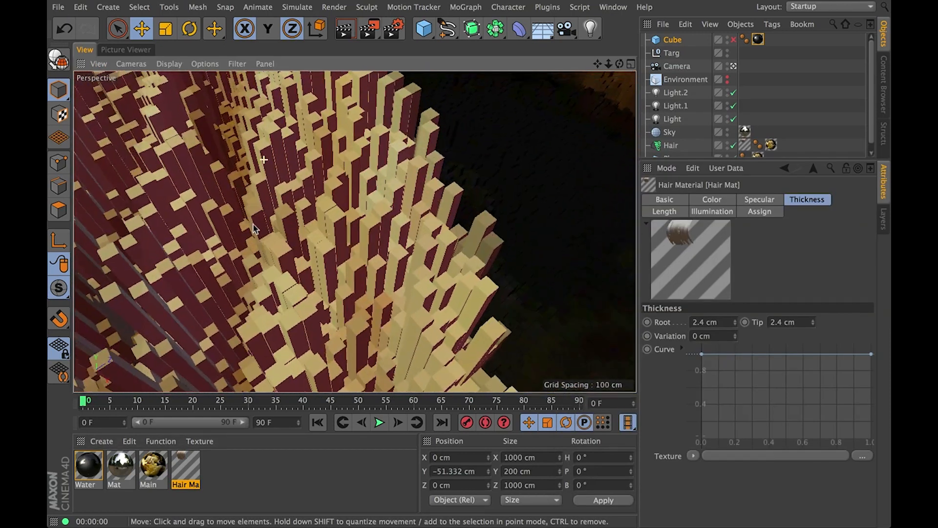
{"action": "right_click_drag", "start_coordinate": [253, 225], "coordinate": [313, 242], "text": "alt"}
{"action": "left_click_drag", "start_coordinate": [321, 264], "coordinate": [353, 267], "text": "alt"}
{"action": "middle_click_drag", "start_coordinate": [352, 267], "coordinate": [392, 230], "text": "alt"}
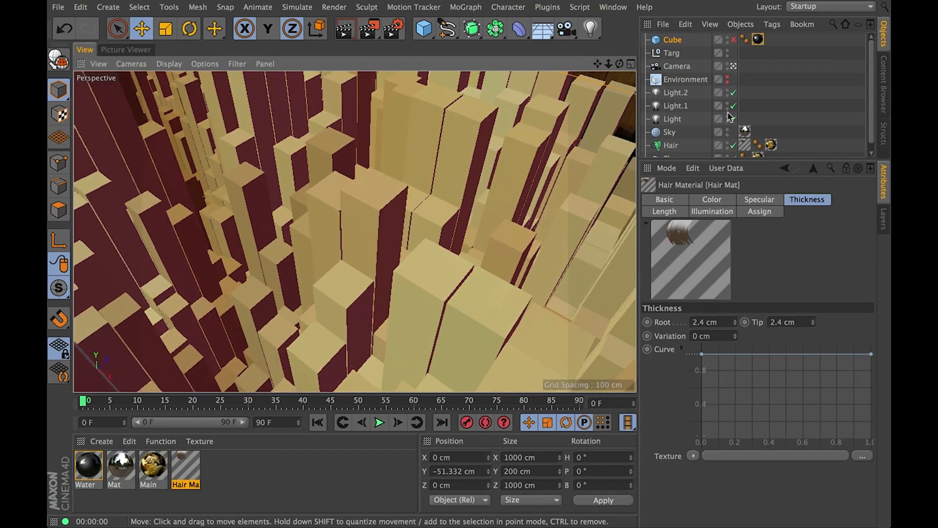
{"action": "left_click", "coordinate": [670, 145]}
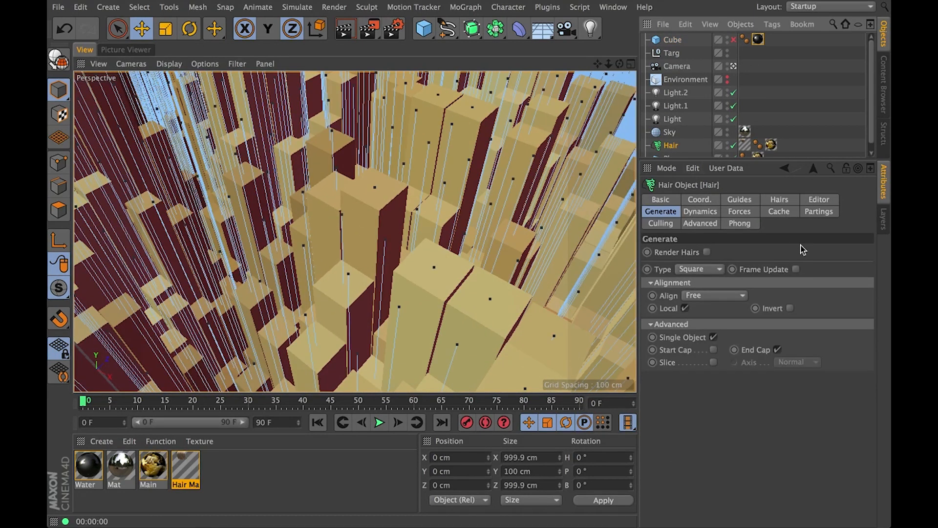
{"action": "left_click", "coordinate": [811, 200]}
{"action": "left_click", "coordinate": [660, 211]}
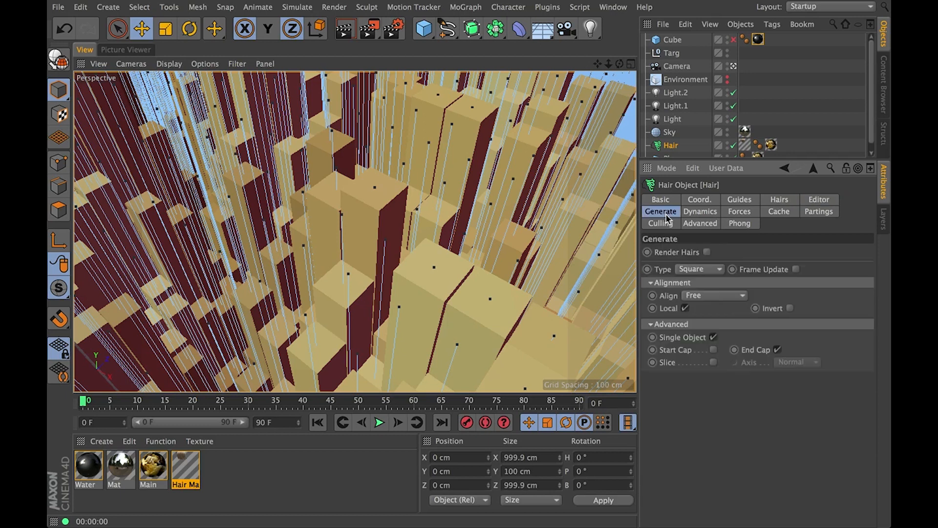
{"action": "left_click", "coordinate": [697, 269]}
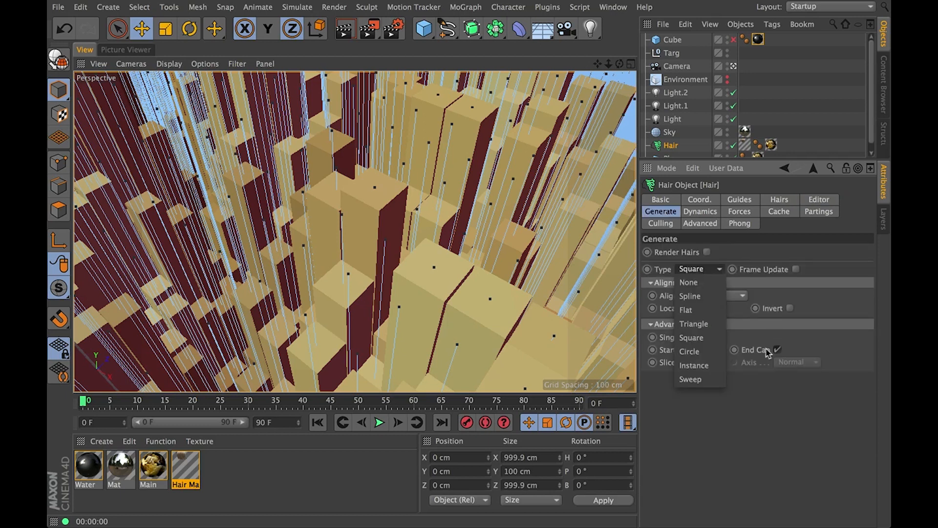
{"action": "left_click", "coordinate": [696, 351]}
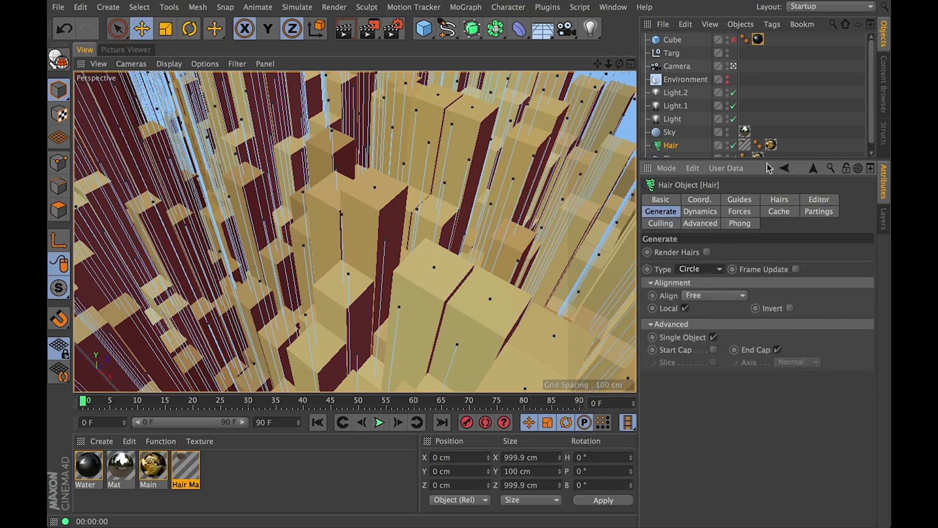
{"action": "left_click", "coordinate": [767, 111]}
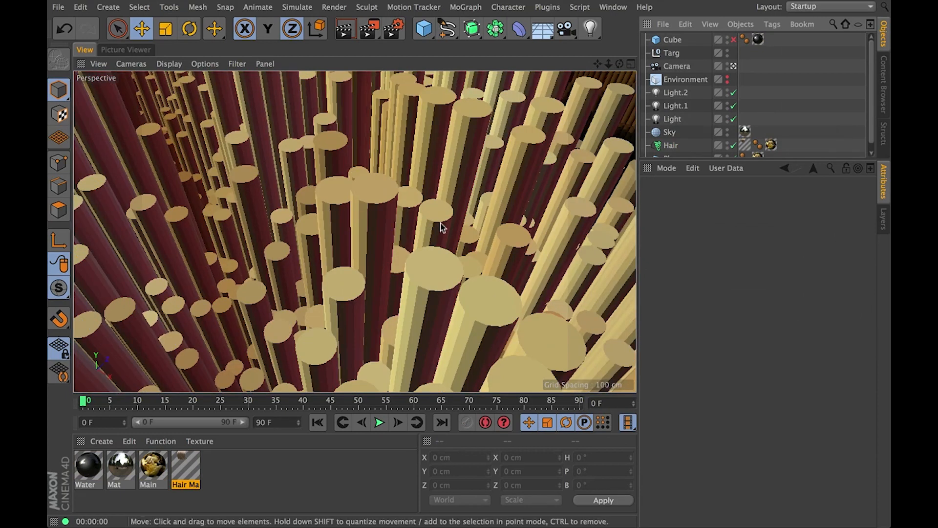
Set the Hair object's generated geometry type to Triangle
{"action": "left_click_drag", "start_coordinate": [434, 240], "coordinate": [421, 199], "text": "alt"}
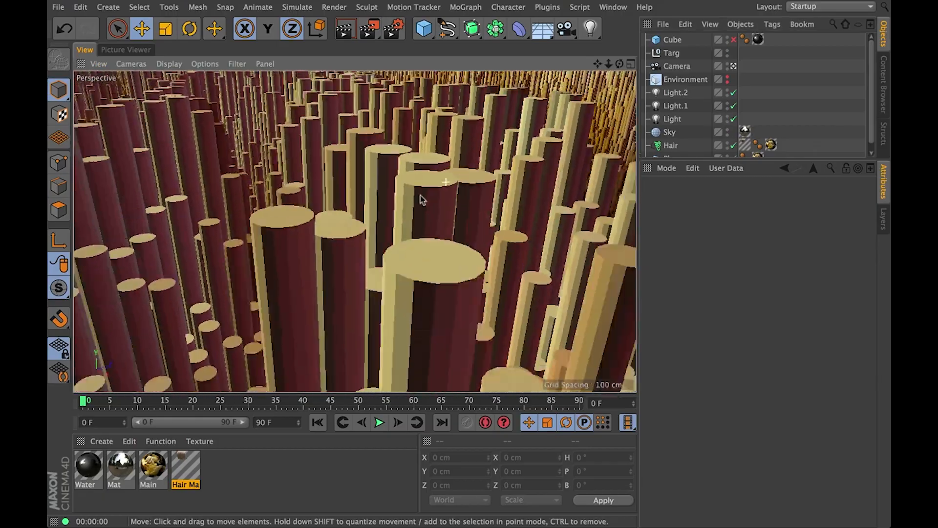
{"action": "right_click_drag", "start_coordinate": [446, 181], "coordinate": [418, 210], "text": "alt"}
{"action": "left_click_drag", "start_coordinate": [418, 210], "coordinate": [437, 267], "text": "alt"}
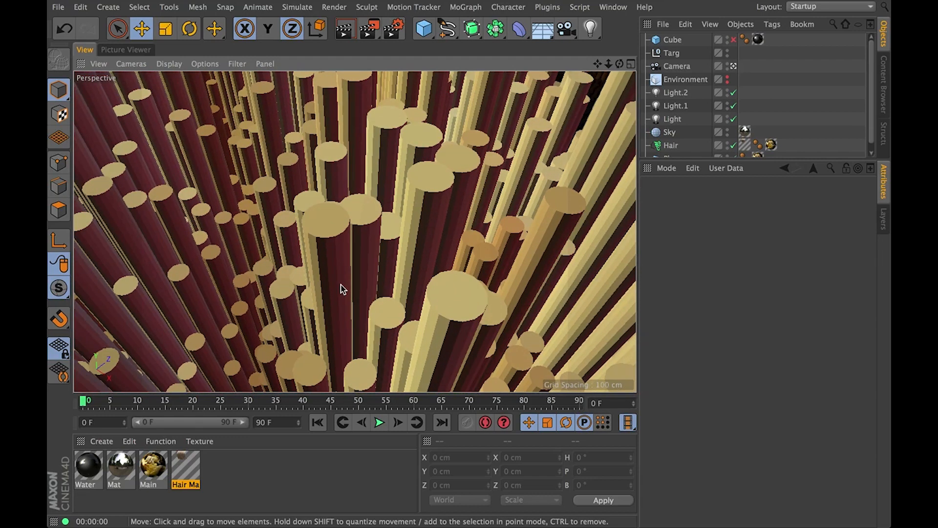
{"action": "left_click_drag", "start_coordinate": [342, 289], "coordinate": [387, 283], "text": "alt"}
{"action": "left_click", "coordinate": [671, 146]}
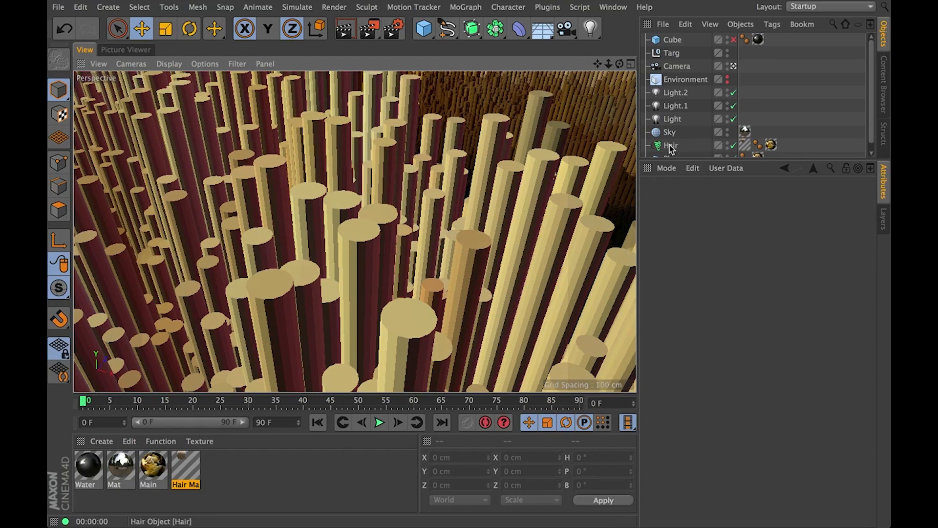
{"action": "left_click", "coordinate": [702, 272]}
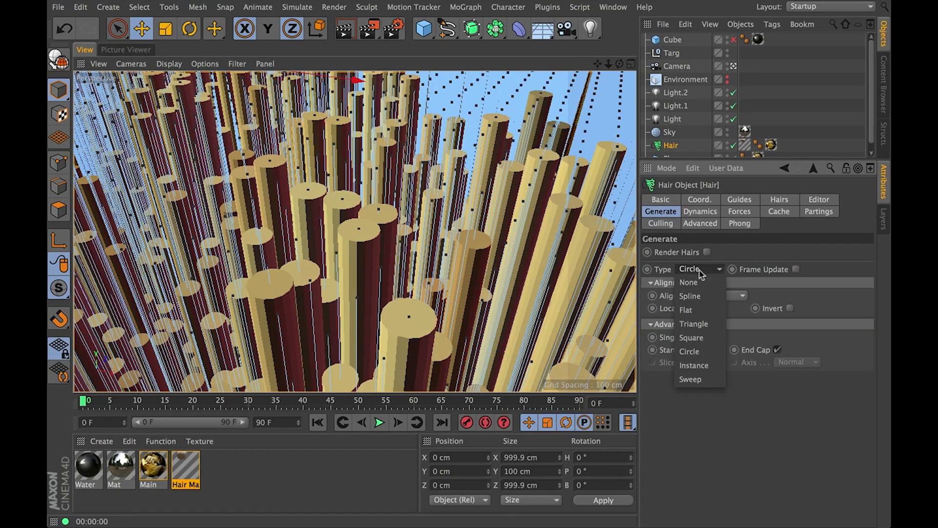
{"action": "left_click", "coordinate": [709, 325]}
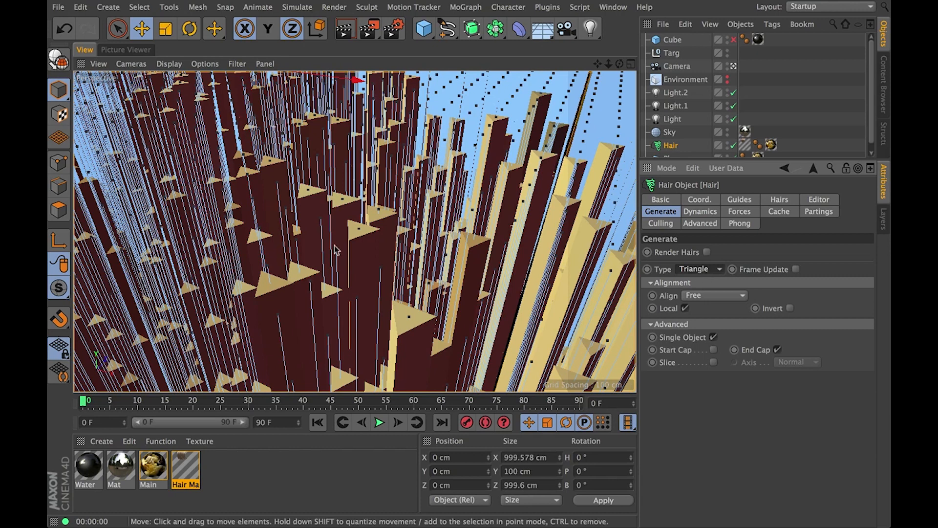
Set the triangular hairs' alignment to Random, and deselect the Hair object to view them without guides
{"action": "left_click_drag", "start_coordinate": [333, 250], "coordinate": [374, 304], "text": "alt"}
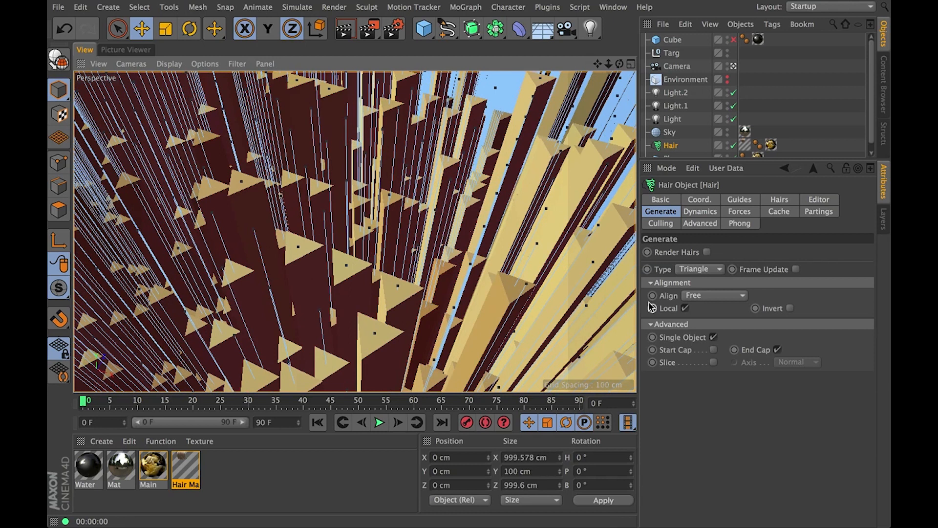
{"action": "left_click", "coordinate": [700, 298]}
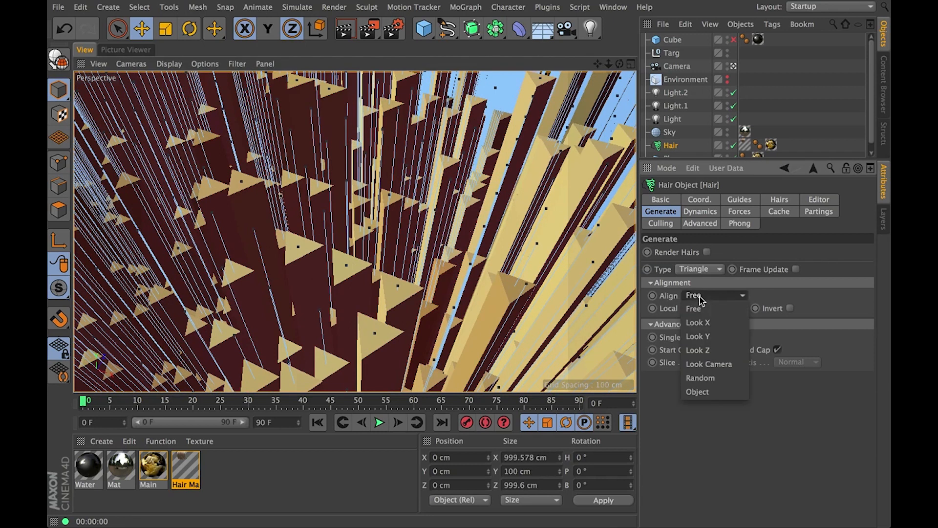
{"action": "left_click", "coordinate": [704, 378]}
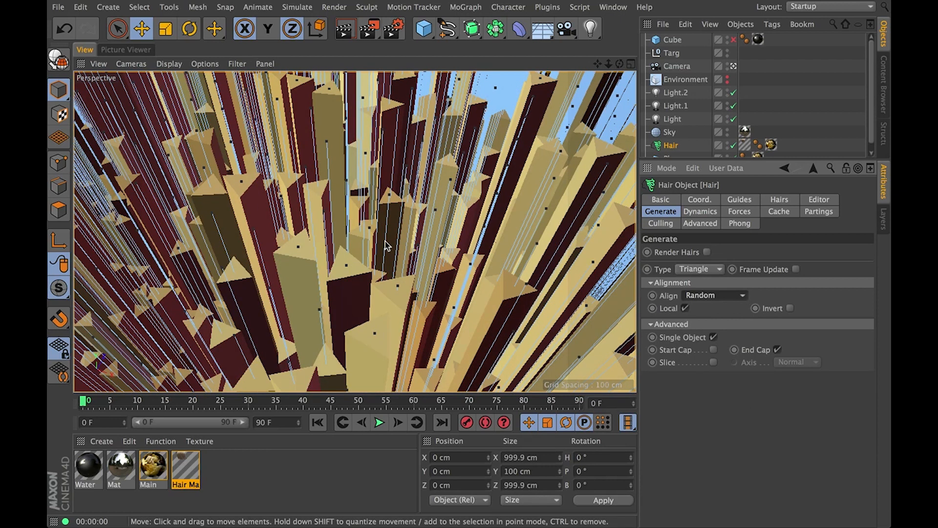
{"action": "left_click_drag", "start_coordinate": [334, 238], "coordinate": [384, 308], "text": "alt"}
{"action": "left_click", "coordinate": [790, 100]}
{"action": "left_click_drag", "start_coordinate": [441, 260], "coordinate": [464, 220], "text": "alt"}
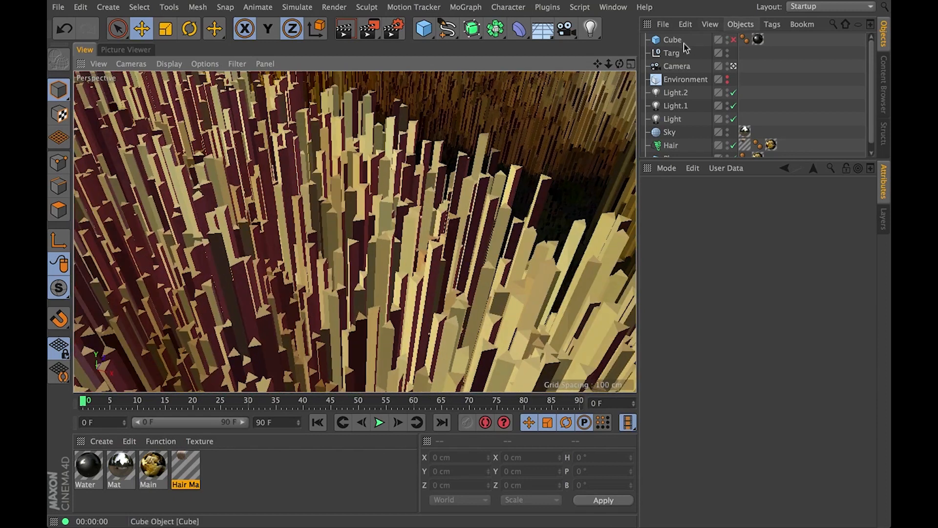
{"action": "left_click", "coordinate": [670, 145]}
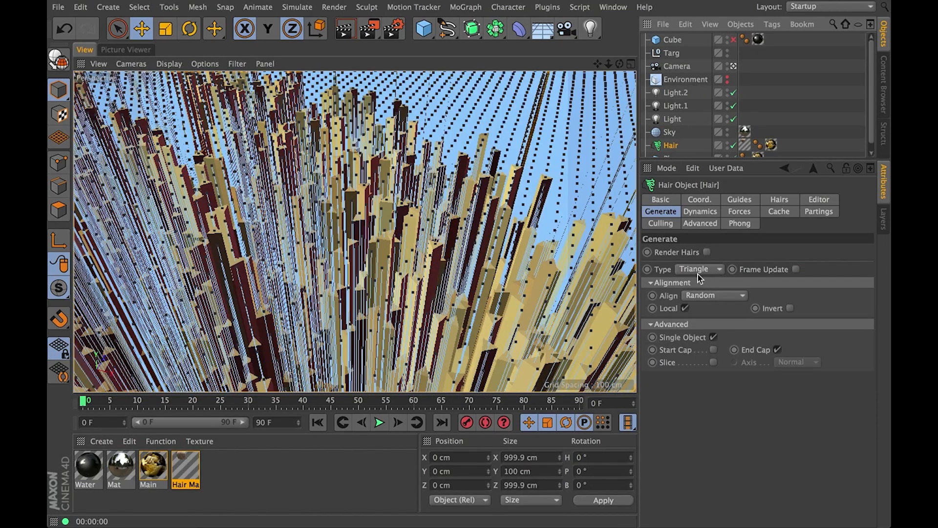
{"action": "left_click", "coordinate": [698, 272]}
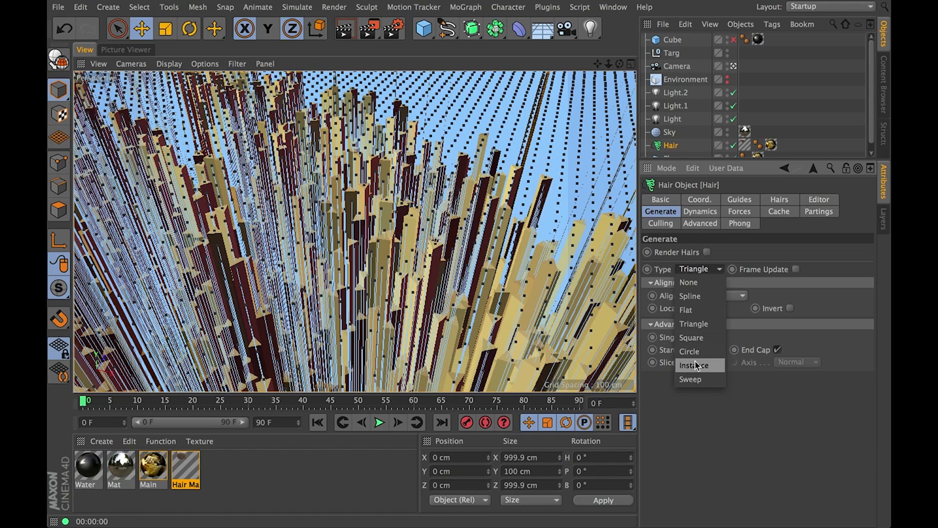
{"action": "left_click", "coordinate": [733, 251]}
Start a new project and add an n-Side spline lying in the XZ plane
{"action": "key", "text": "super+n"}
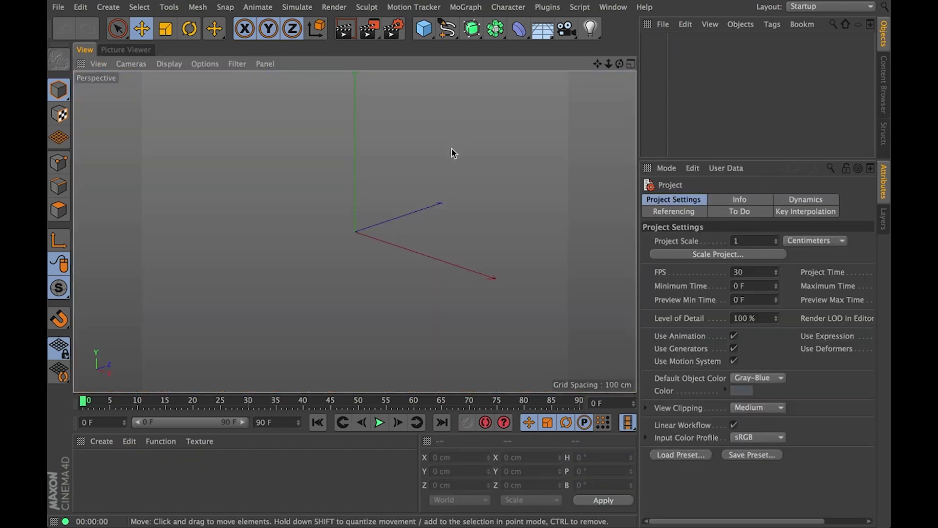
{"action": "left_click", "coordinate": [422, 29]}
{"action": "left_click", "coordinate": [447, 28]}
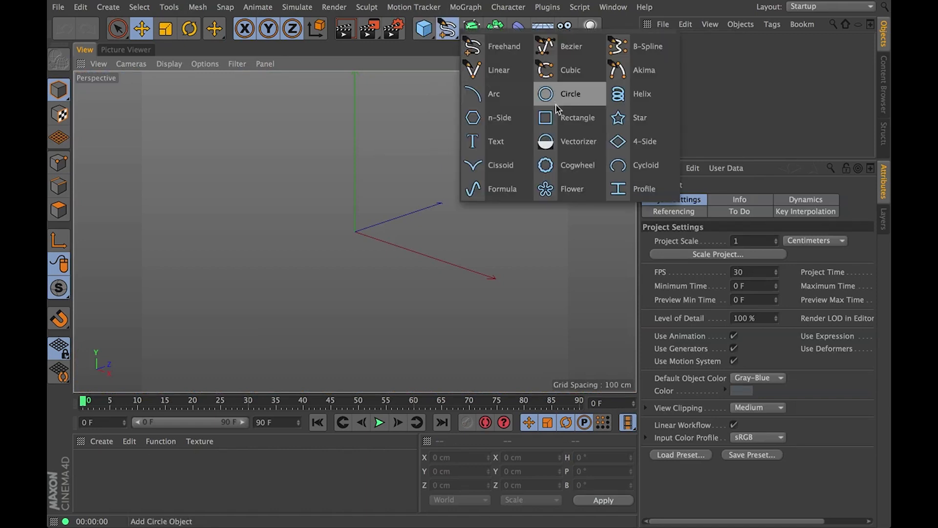
{"action": "left_click", "coordinate": [502, 122]}
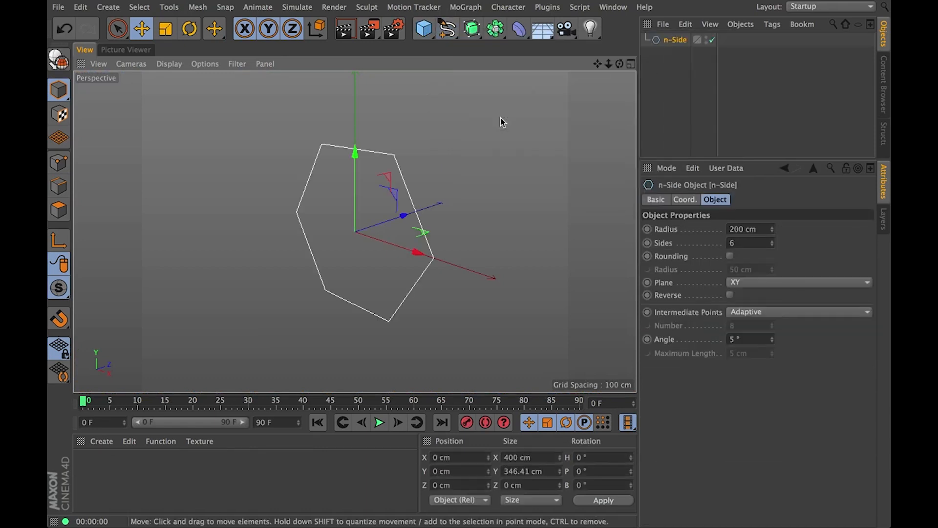
{"action": "left_click", "coordinate": [747, 282]}
{"action": "left_click", "coordinate": [755, 309]}
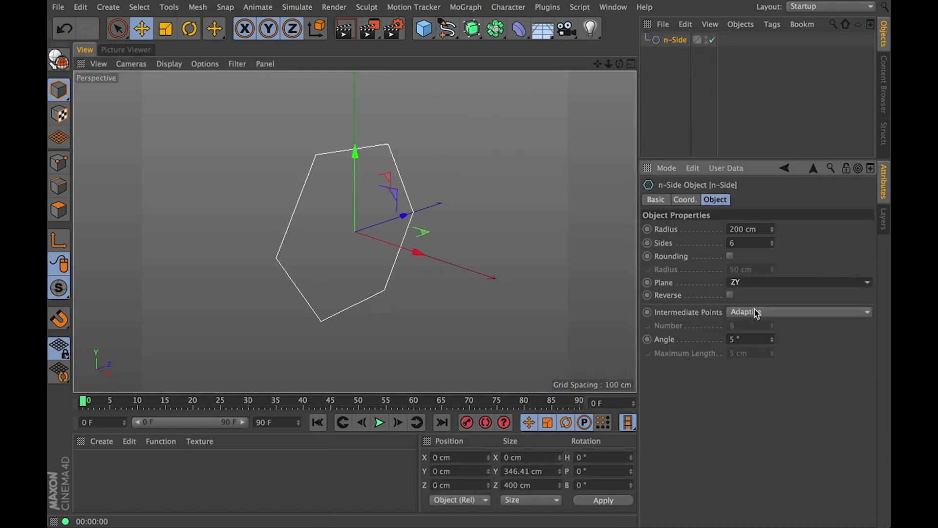
{"action": "left_click", "coordinate": [748, 285]}
{"action": "left_click", "coordinate": [748, 323]}
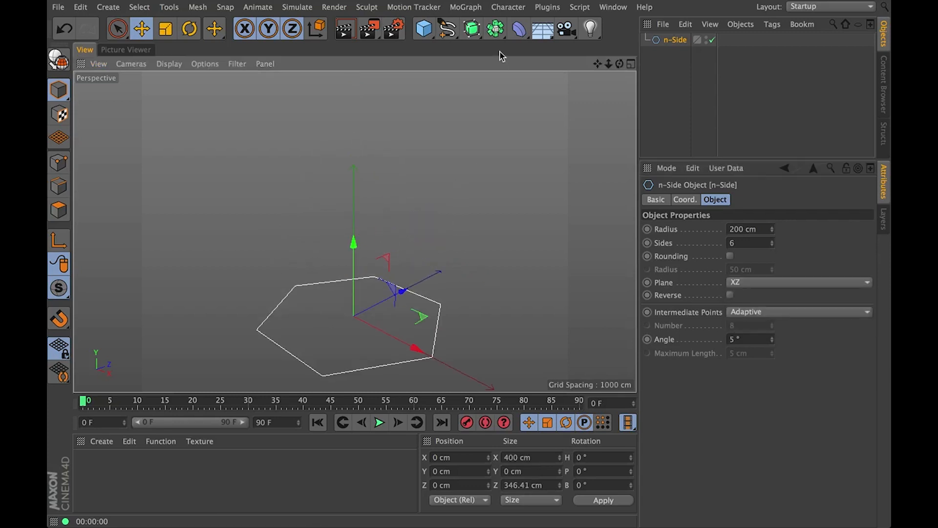
Add an Extrude generator and make the n-Side spline its child
{"action": "left_click", "coordinate": [496, 28]}
{"action": "left_click", "coordinate": [472, 29]}
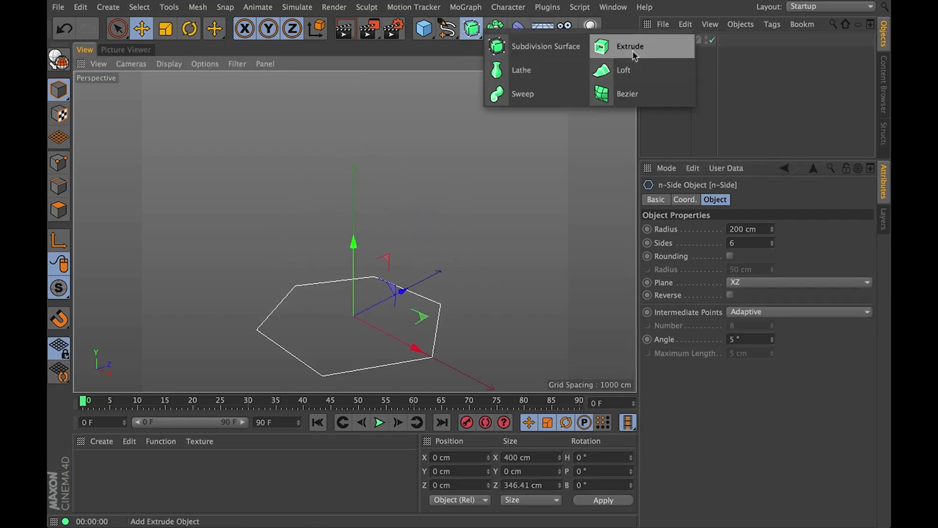
{"action": "left_click", "coordinate": [635, 43]}
{"action": "left_click_drag", "start_coordinate": [675, 53], "coordinate": [673, 40]}
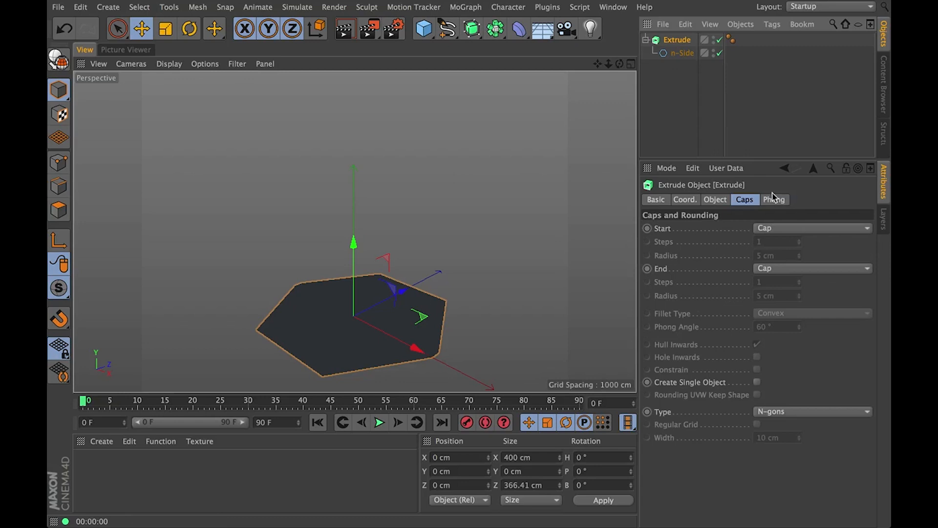
Set the Extrude movement to 0 cm in Z and about 1039 cm in Y to form a tall hexagonal column
{"action": "left_click", "coordinate": [715, 199]}
{"action": "key", "text": "0"}
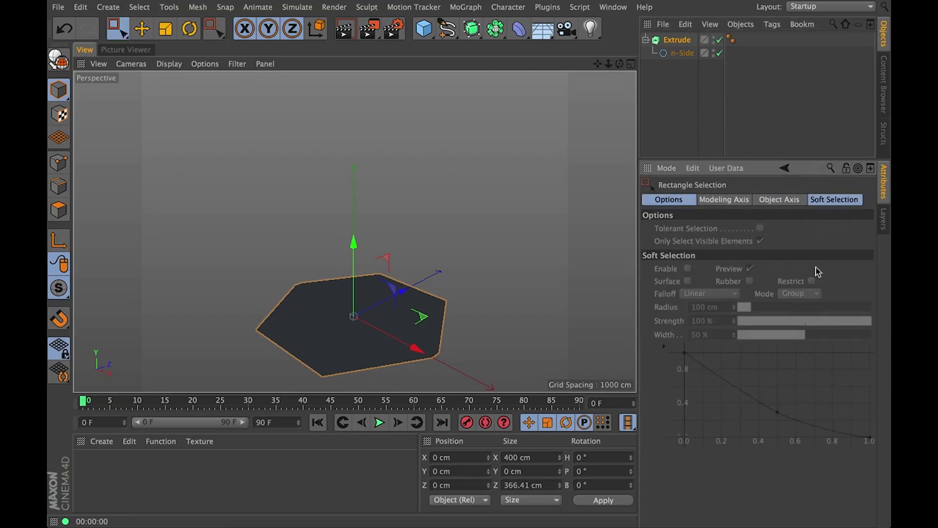
{"action": "left_click", "coordinate": [785, 167]}
{"action": "double_click", "coordinate": [840, 229]}
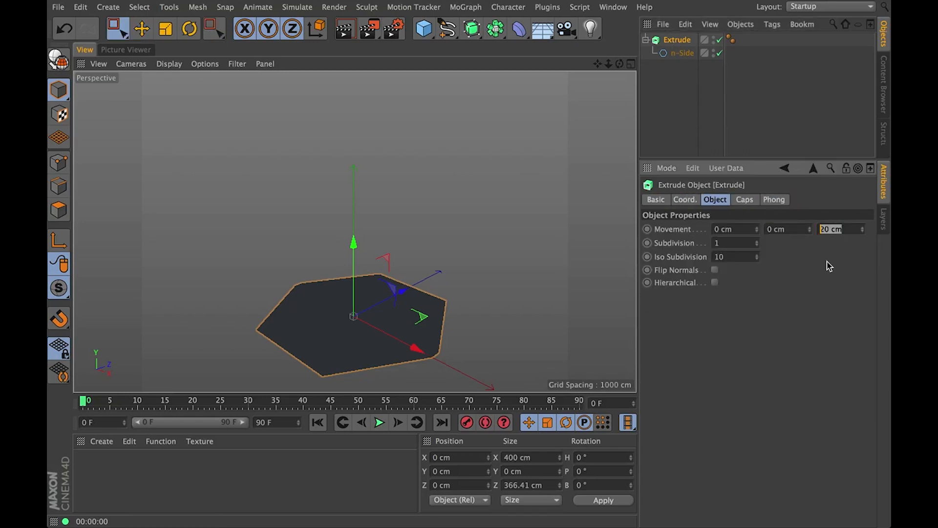
{"action": "type", "text": "0"}
{"action": "key", "text": "Return"}
{"action": "left_click_drag", "start_coordinate": [810, 229], "coordinate": [810, 134]}
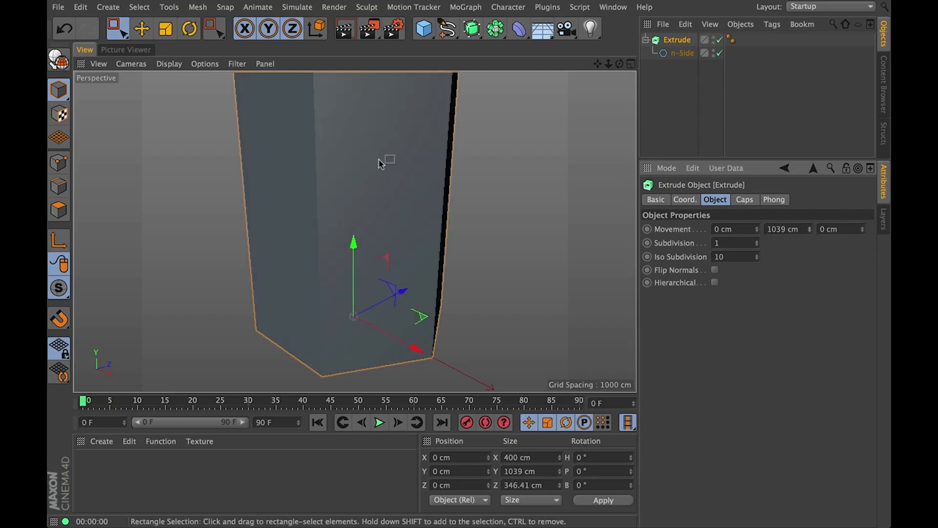
Set the Extrude object's end cap to Fillet Cap and inspect the column's bevelled upper edge
{"action": "left_click_drag", "start_coordinate": [398, 88], "coordinate": [414, 180], "text": "alt"}
{"action": "right_click_drag", "start_coordinate": [414, 180], "coordinate": [372, 196], "text": "alt"}
{"action": "left_click_drag", "start_coordinate": [382, 164], "coordinate": [389, 125], "text": "alt"}
{"action": "middle_click_drag", "start_coordinate": [390, 126], "coordinate": [362, 255], "text": "alt"}
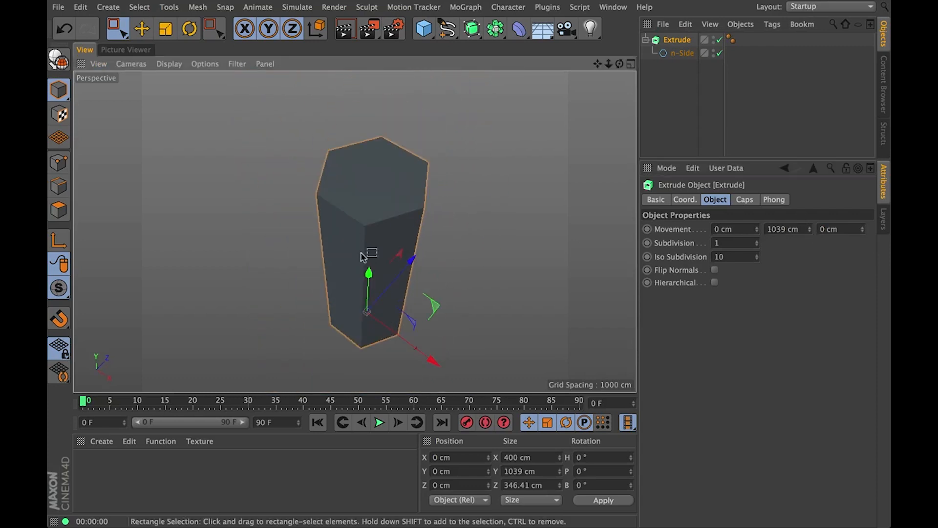
{"action": "right_click_drag", "start_coordinate": [362, 256], "coordinate": [376, 264], "text": "alt"}
{"action": "left_click_drag", "start_coordinate": [376, 264], "coordinate": [386, 242], "text": "alt"}
{"action": "left_click", "coordinate": [749, 200]}
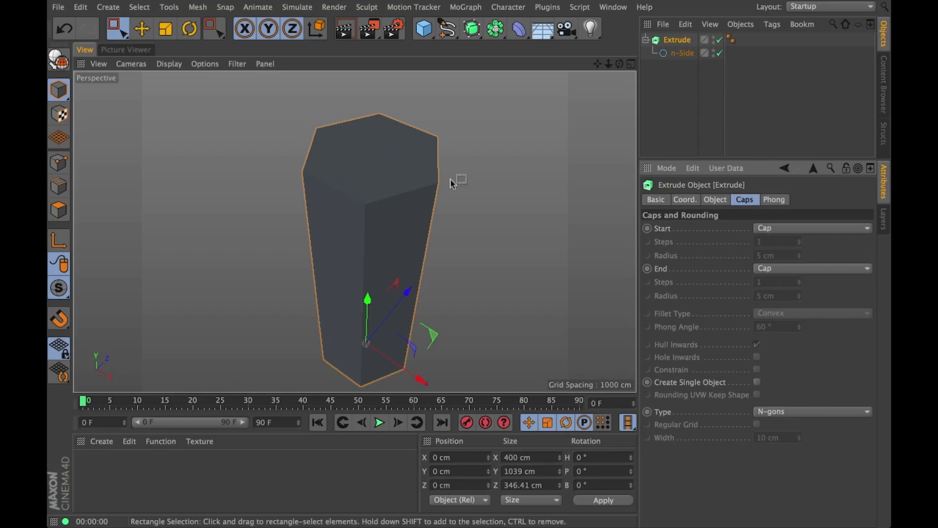
{"action": "left_click", "coordinate": [806, 269]}
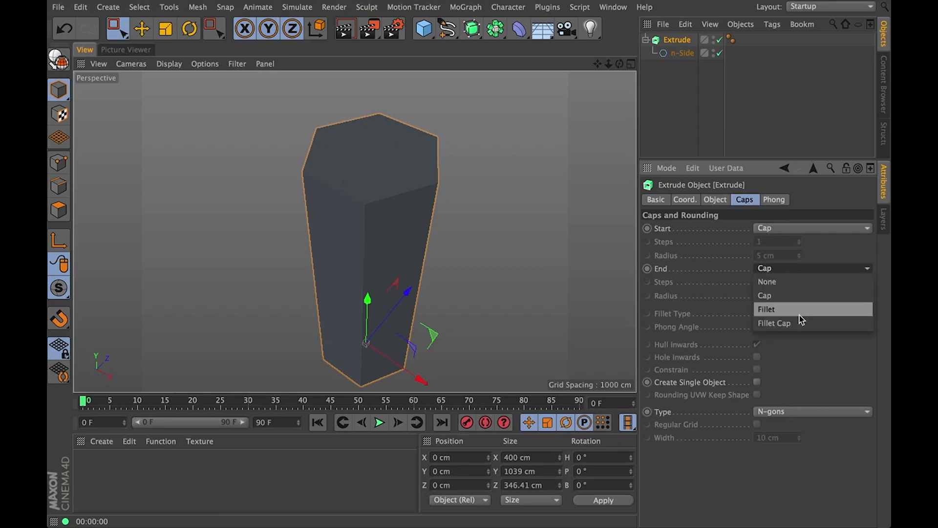
{"action": "left_click", "coordinate": [802, 323]}
{"action": "left_click_drag", "start_coordinate": [410, 224], "coordinate": [457, 161], "text": "alt"}
{"action": "left_click_drag", "start_coordinate": [421, 203], "coordinate": [415, 213], "text": "alt"}
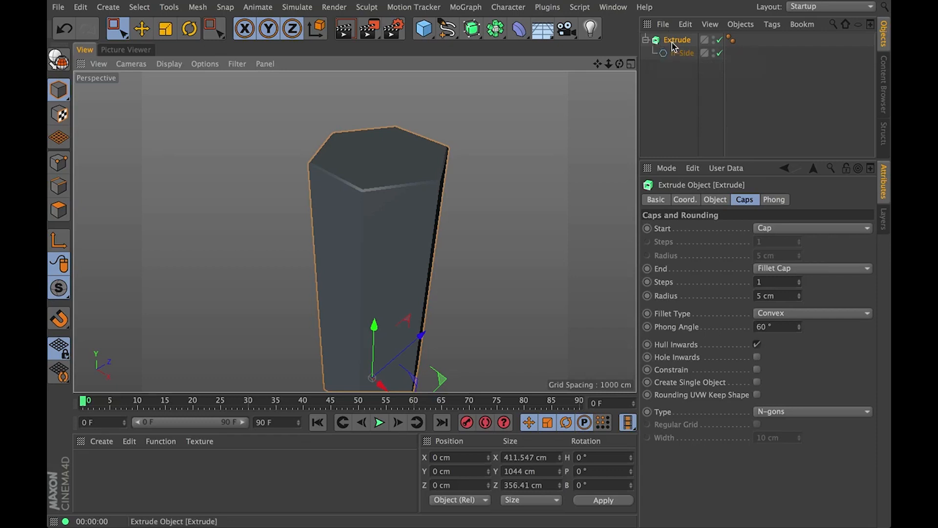
Convert the Extrude object to editable polygons and expand its hierarchy to inspect the separate cap and rounding parts
{"action": "key", "text": "c"}
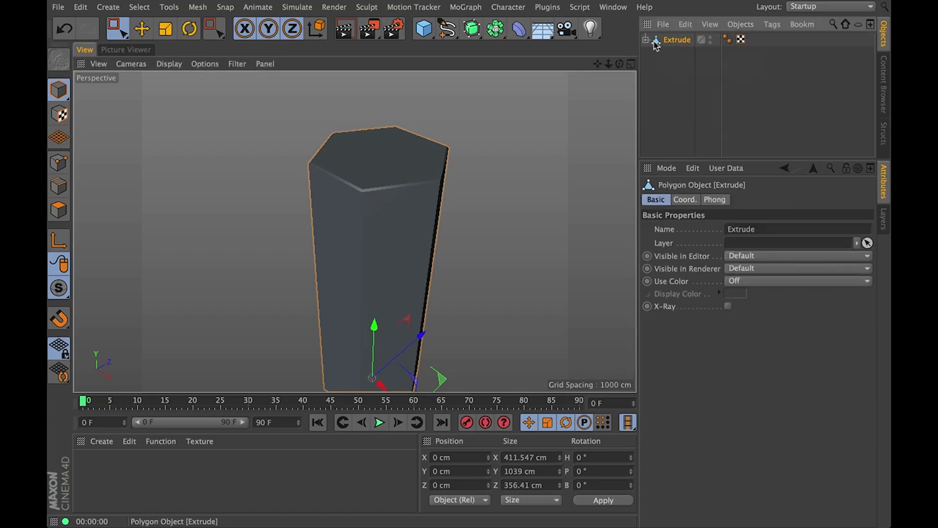
{"action": "left_click", "coordinate": [647, 40]}
{"action": "left_click", "coordinate": [678, 53]}
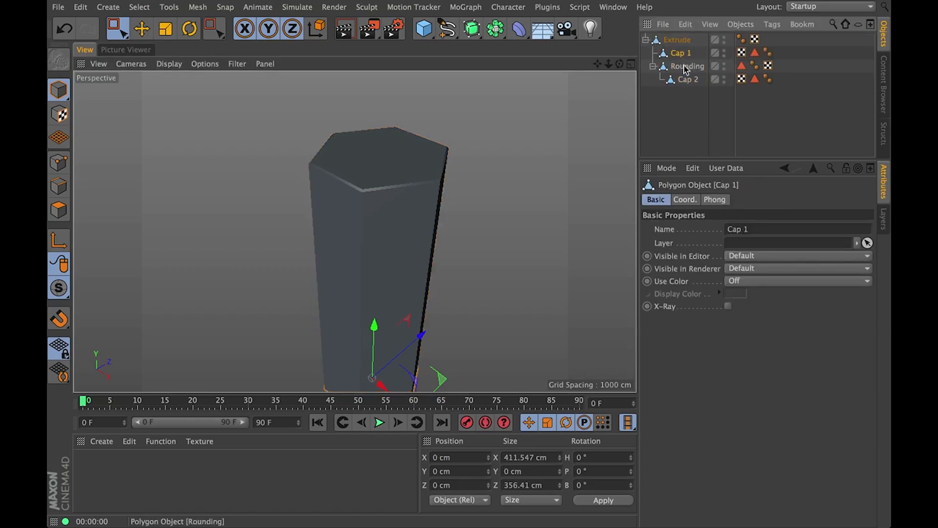
{"action": "left_click", "coordinate": [686, 66]}
{"action": "left_click", "coordinate": [692, 79]}
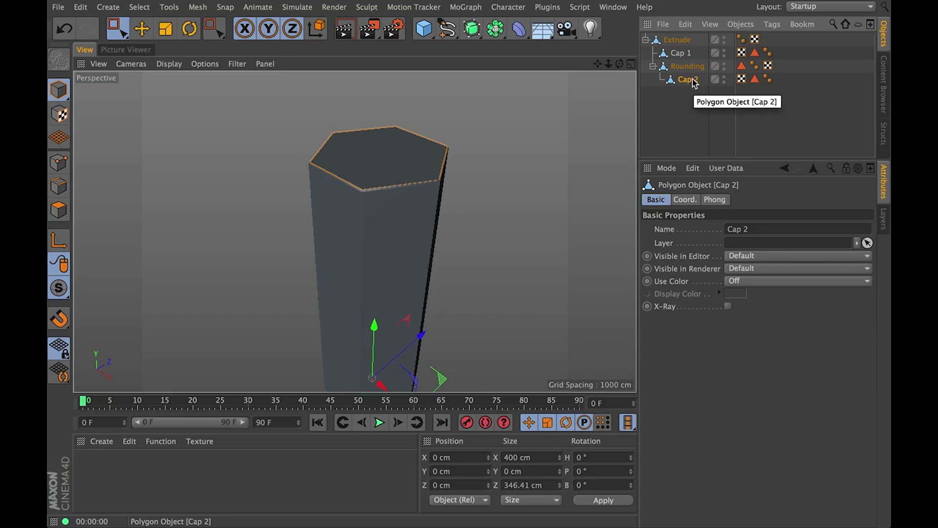
{"action": "left_click", "coordinate": [742, 67]}
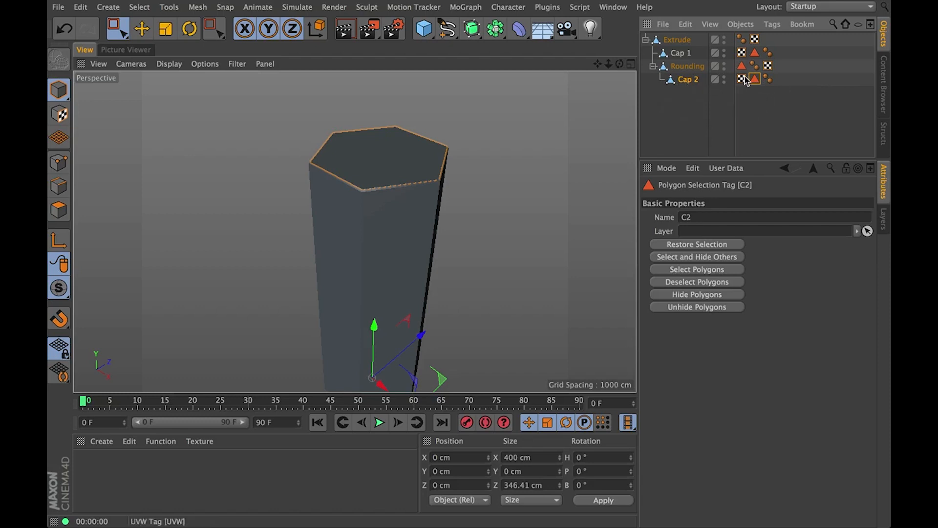
Delete Cap 1, the cap at the base of the column
{"action": "left_click", "coordinate": [682, 53]}
{"action": "left_click_drag", "start_coordinate": [356, 231], "coordinate": [419, 331], "text": "alt"}
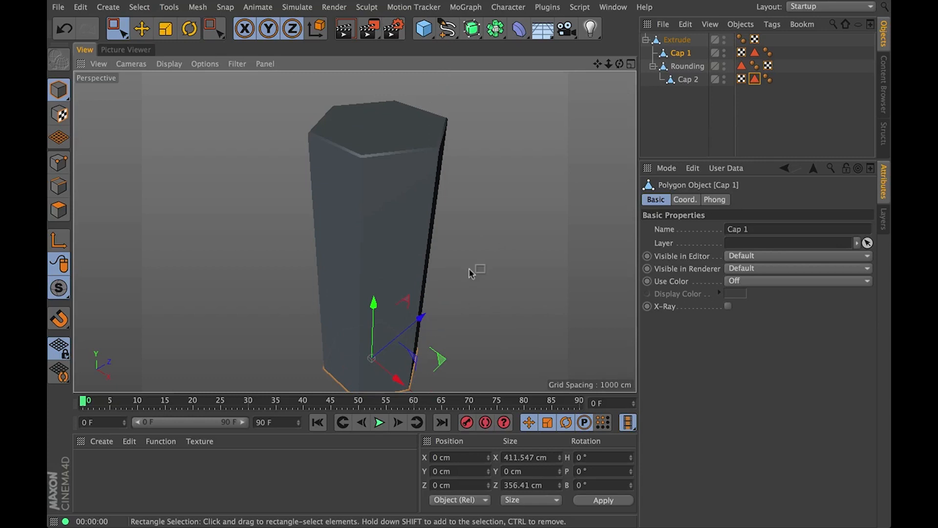
{"action": "key", "text": "Delete"}
Merge the Extrude, Rounding and Cap 2 objects into one mesh with Connect Objects + Delete
{"action": "left_click", "coordinate": [677, 40]}
{"action": "left_click", "coordinate": [686, 66], "text": "shift"}
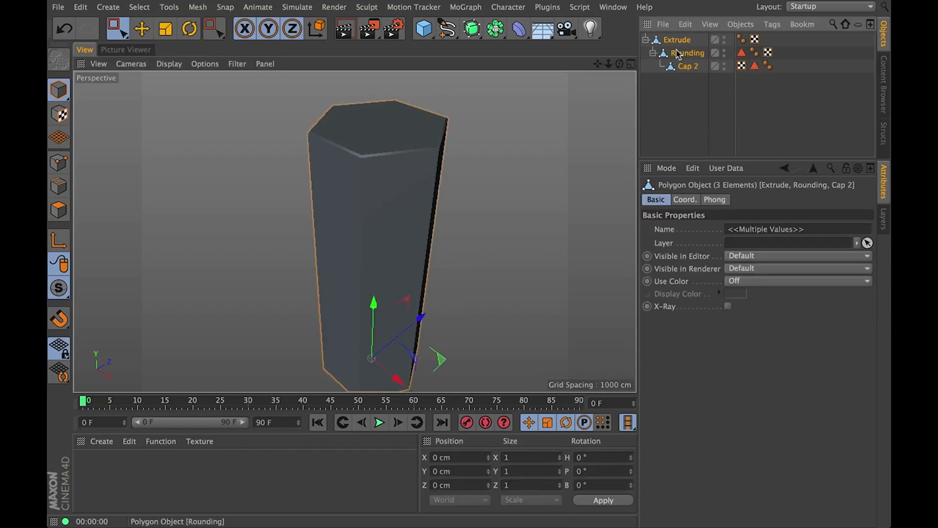
{"action": "right_click", "coordinate": [678, 53]}
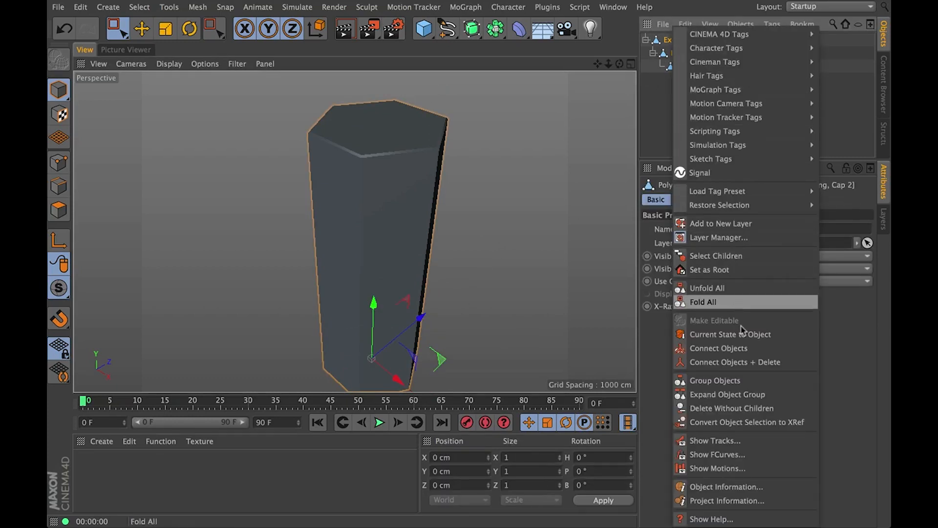
{"action": "left_click", "coordinate": [746, 362]}
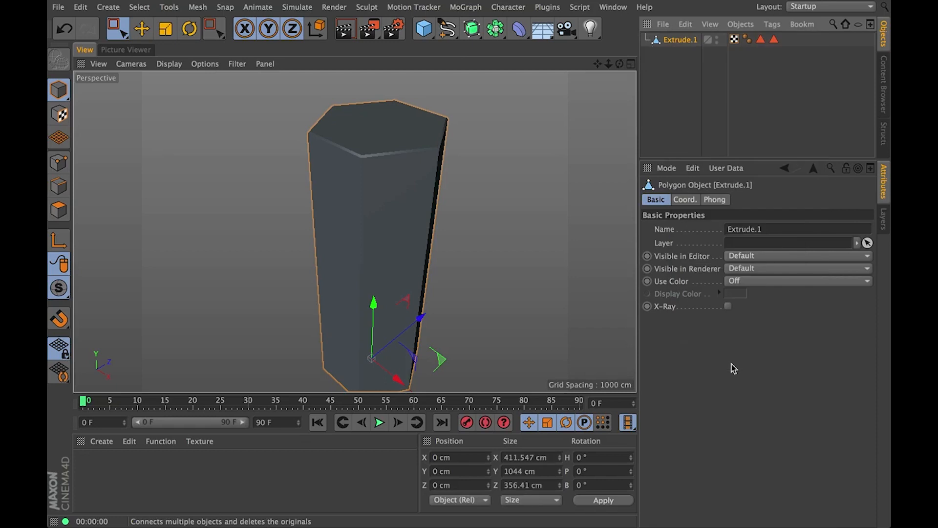
Delete both polygon selection tags from the merged column and select its UVW tag
{"action": "left_click", "coordinate": [761, 40]}
{"action": "key", "text": "Delete"}
{"action": "left_click", "coordinate": [761, 40]}
{"action": "key", "text": "Delete"}
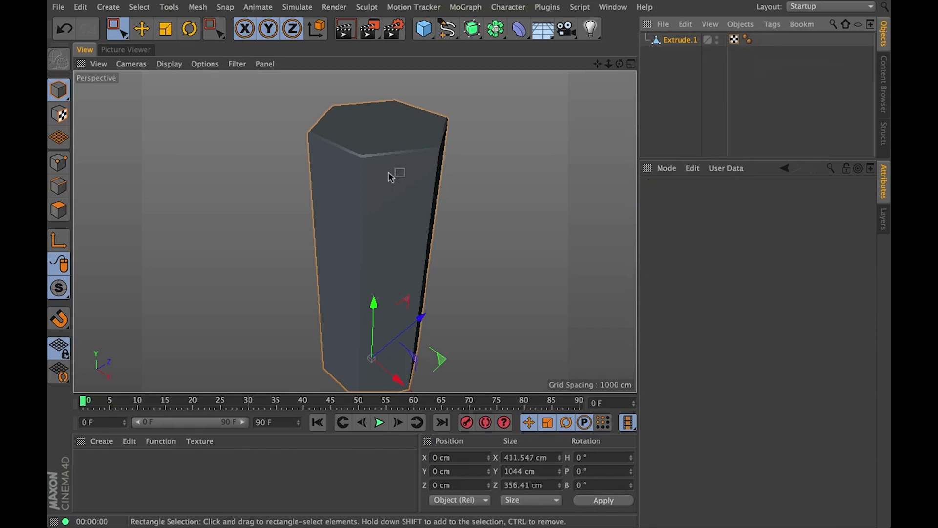
{"action": "left_click", "coordinate": [735, 40]}
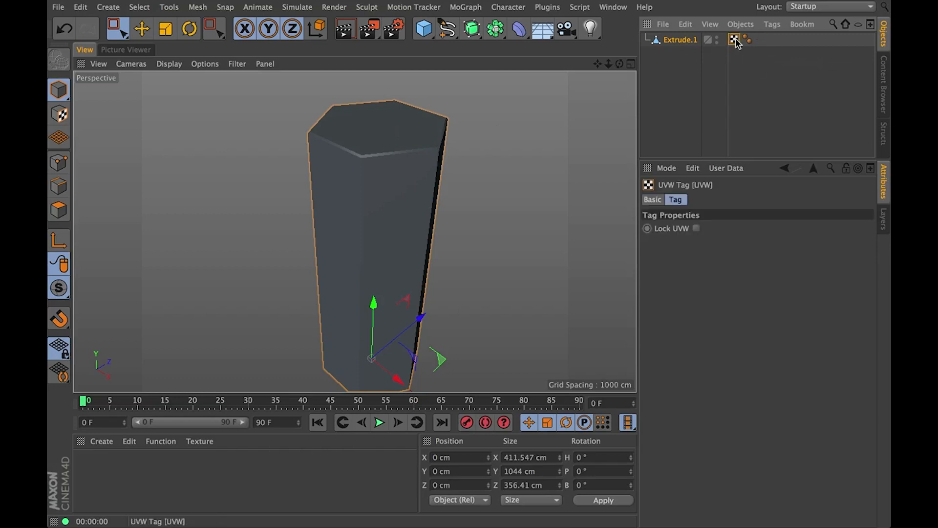
Delete the UVW and Phong tags from the merged column and reselect the polygon object
{"action": "key", "text": "Delete"}
{"action": "left_click", "coordinate": [734, 41]}
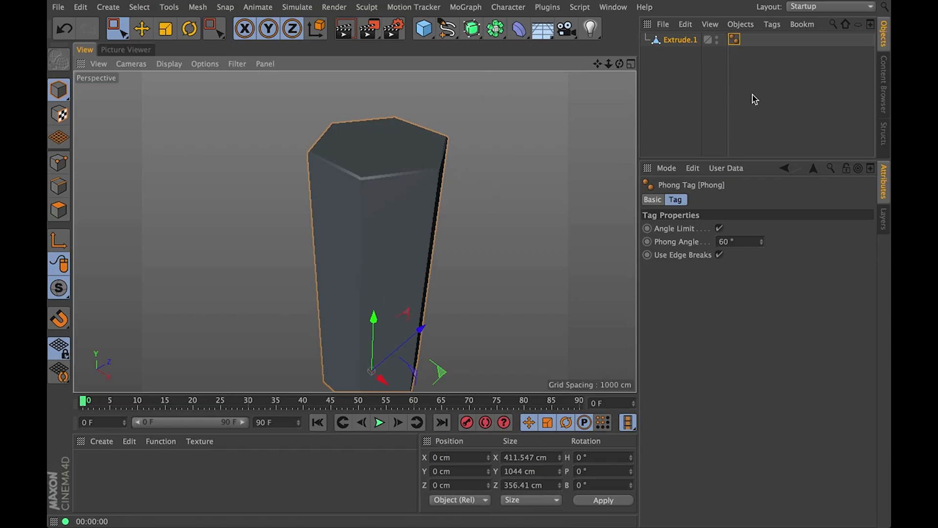
{"action": "key", "text": "Delete"}
{"action": "left_click", "coordinate": [679, 40]}
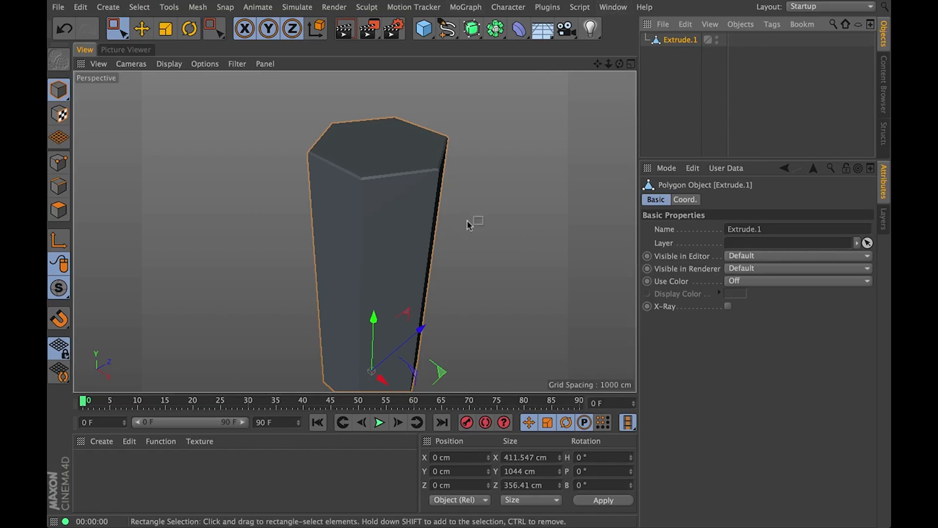
Switch to the [1]Tutorial.c4d project, clear the object selection and inspect the triangular hair columns across the landscape
{"action": "left_click", "coordinate": [614, 7]}
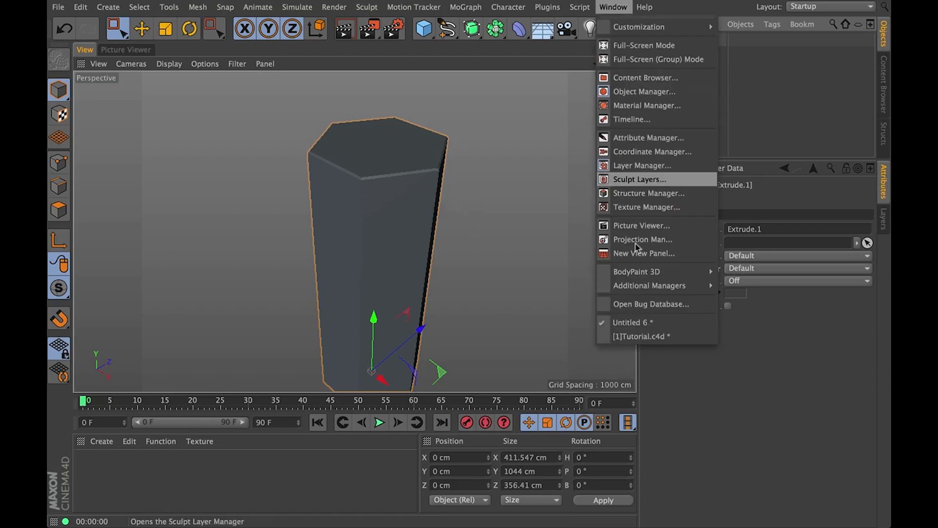
{"action": "left_click", "coordinate": [640, 336]}
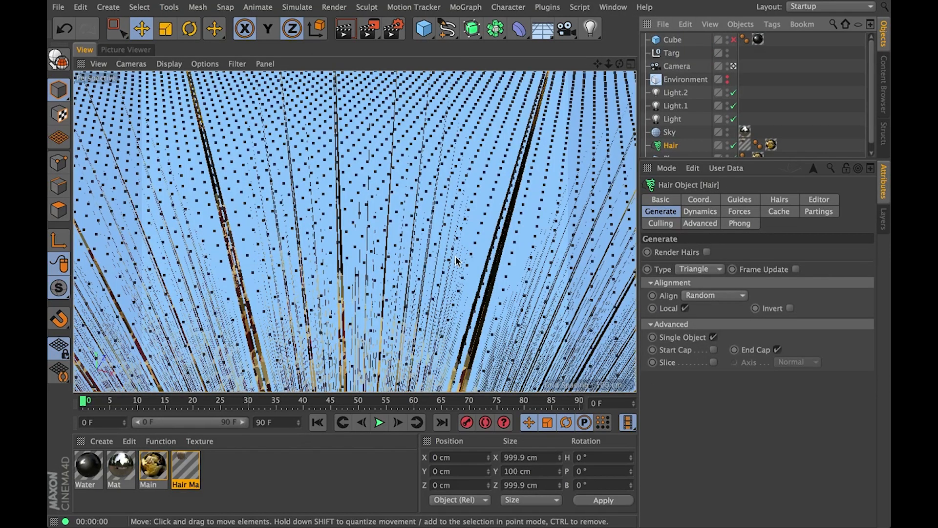
{"action": "left_click", "coordinate": [797, 118]}
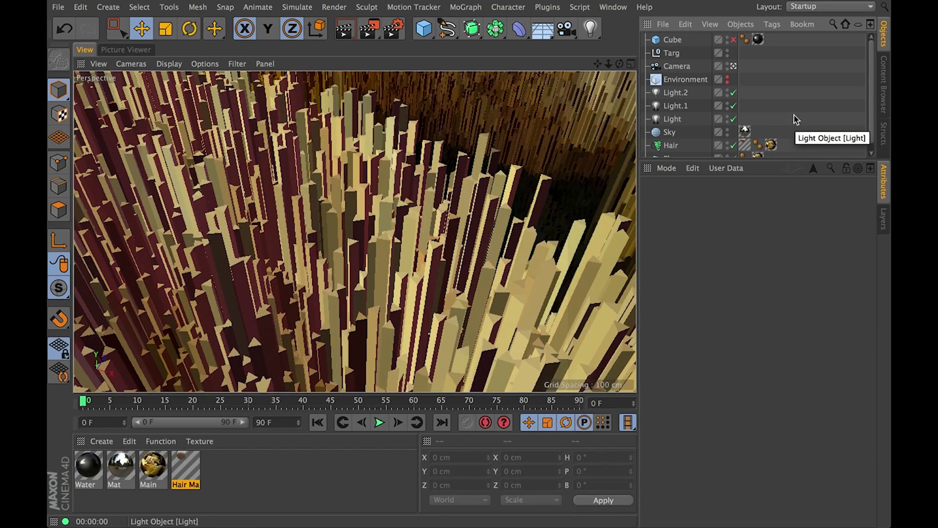
{"action": "scroll", "coordinate": [509, 177], "scroll_direction": "down", "scroll_amount": 5}
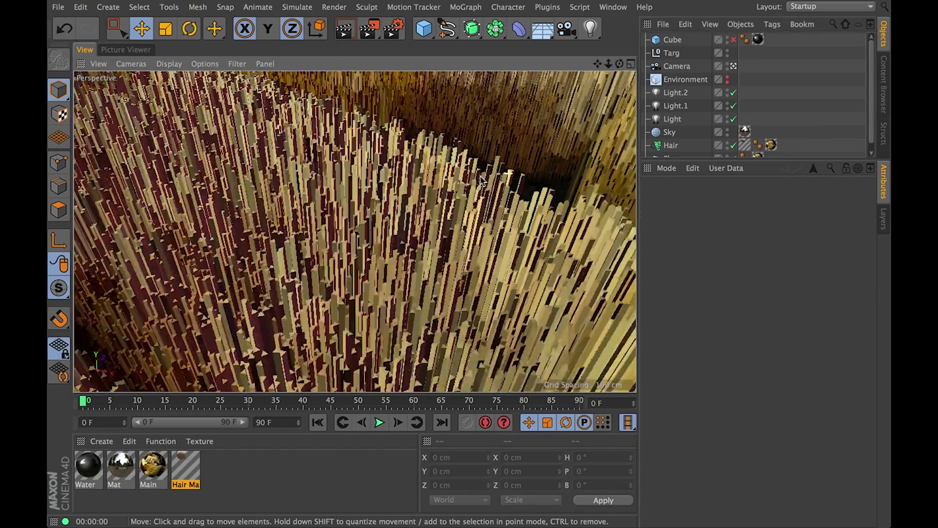
{"action": "scroll", "coordinate": [508, 177], "scroll_direction": "up", "scroll_amount": 4}
{"action": "scroll", "coordinate": [508, 176], "scroll_direction": "down", "scroll_amount": 10}
{"action": "middle_click_drag", "start_coordinate": [509, 177], "coordinate": [403, 294], "text": "alt"}
{"action": "left_click_drag", "start_coordinate": [403, 294], "coordinate": [342, 195], "text": "alt"}
{"action": "scroll", "coordinate": [450, 234], "scroll_direction": "up", "scroll_amount": 4}
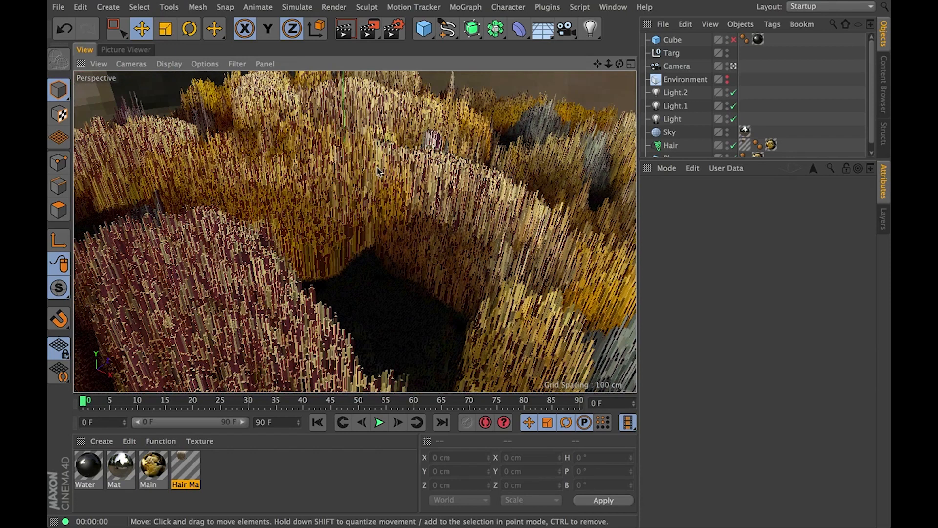
Review the Hair Mat material's channel settings and close its editor
{"action": "left_click", "coordinate": [606, 7]}
{"action": "double_click", "coordinate": [186, 468]}
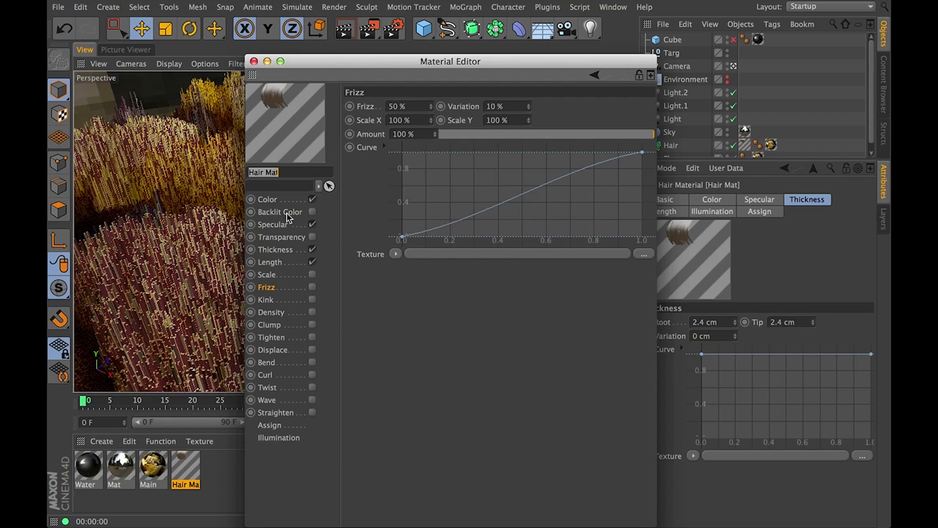
{"action": "left_click", "coordinate": [253, 61]}
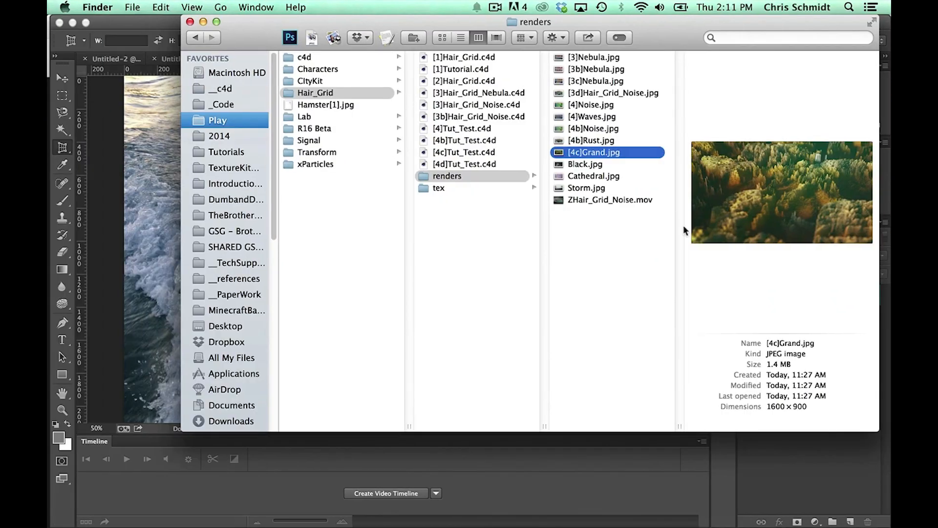
Preview the [4]Noise.jpg render from the renders folder in Finder
{"action": "left_click", "coordinate": [606, 109]}
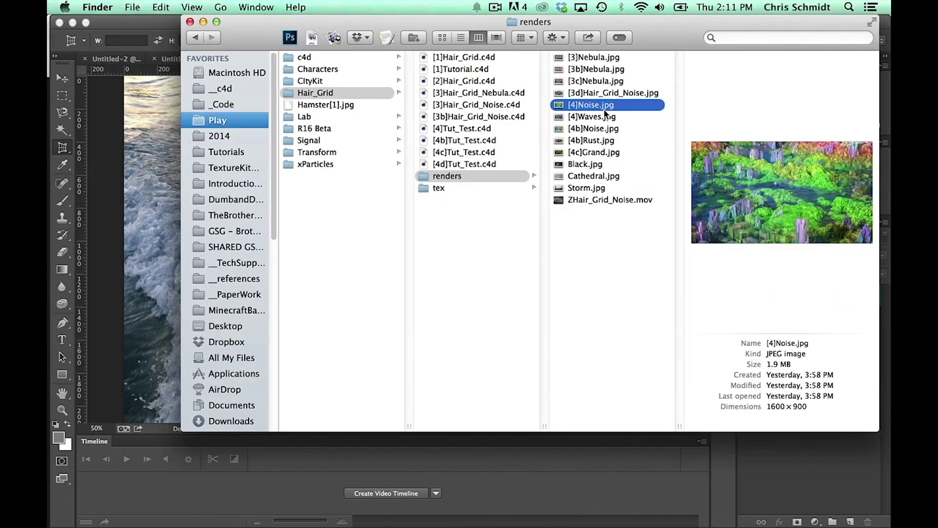
{"action": "left_click", "coordinate": [604, 118]}
{"action": "key", "text": "Up"}
{"action": "key", "text": "space"}
{"action": "key", "text": "space"}
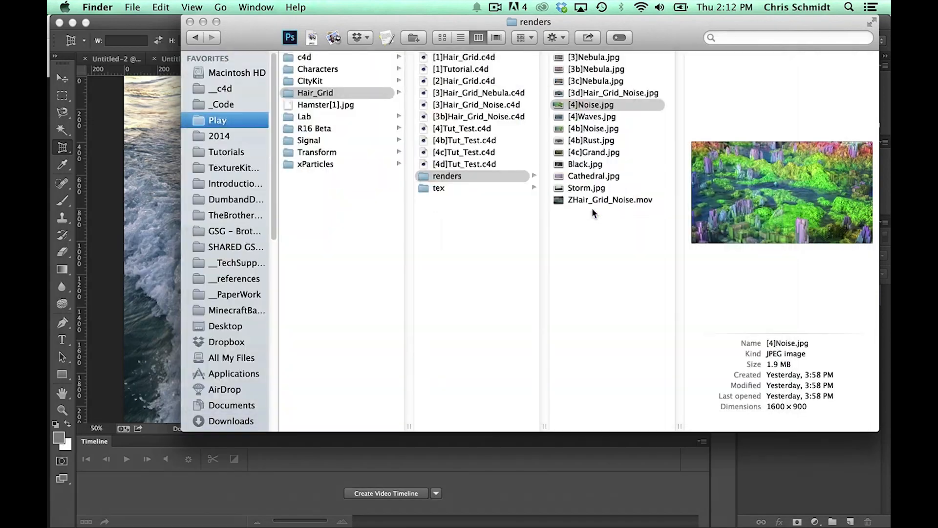
Open ZHair_Grid_Noise.mov, play it from about the 19-second mark and close the movie
{"action": "double_click", "coordinate": [602, 200]}
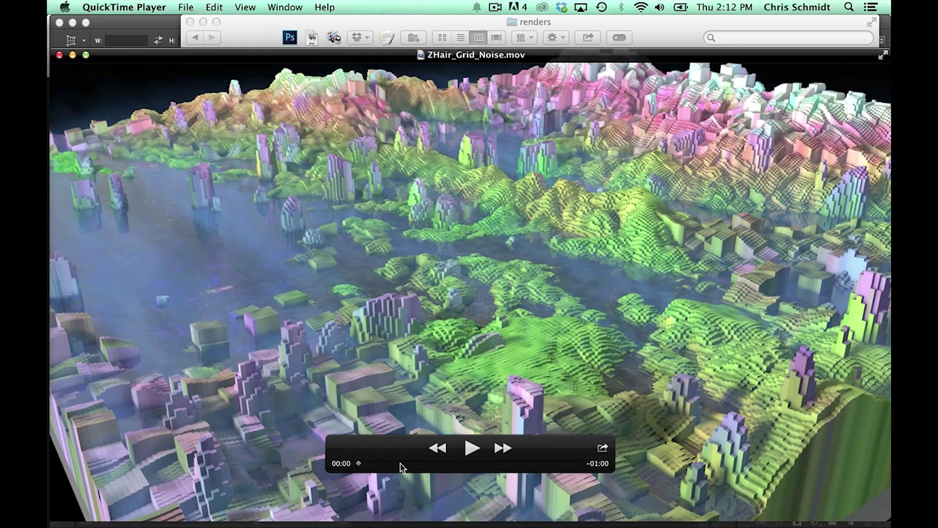
{"action": "left_click_drag", "start_coordinate": [400, 464], "coordinate": [428, 459]}
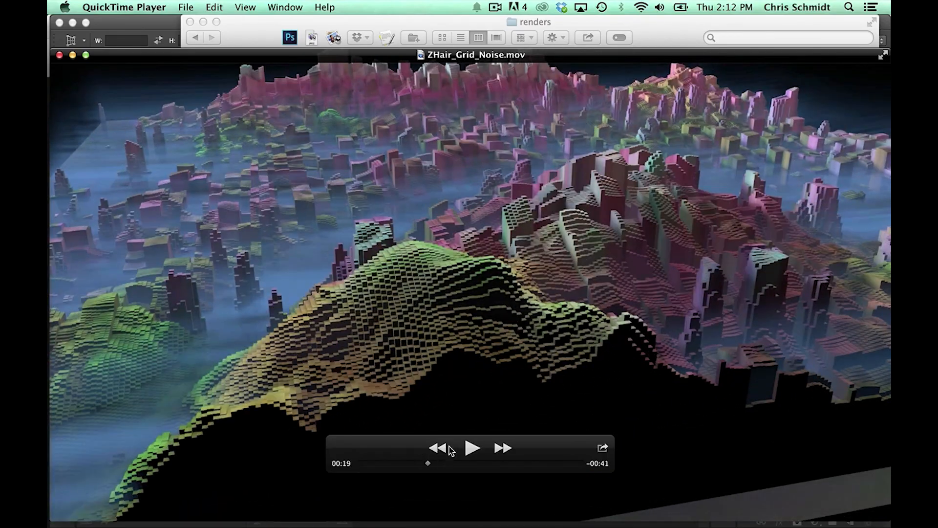
{"action": "left_click", "coordinate": [467, 447]}
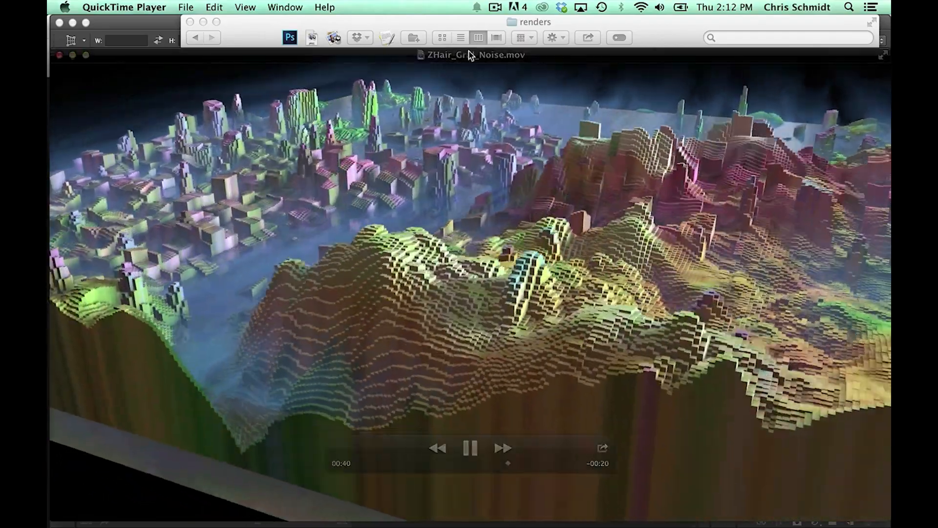
{"action": "left_click_drag", "start_coordinate": [469, 55], "coordinate": [470, 22]}
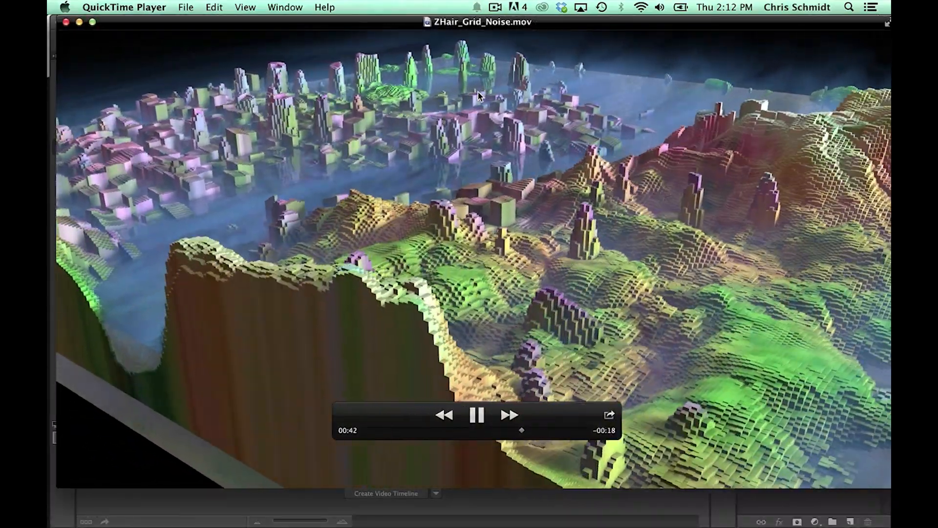
{"action": "key", "text": "super+w"}
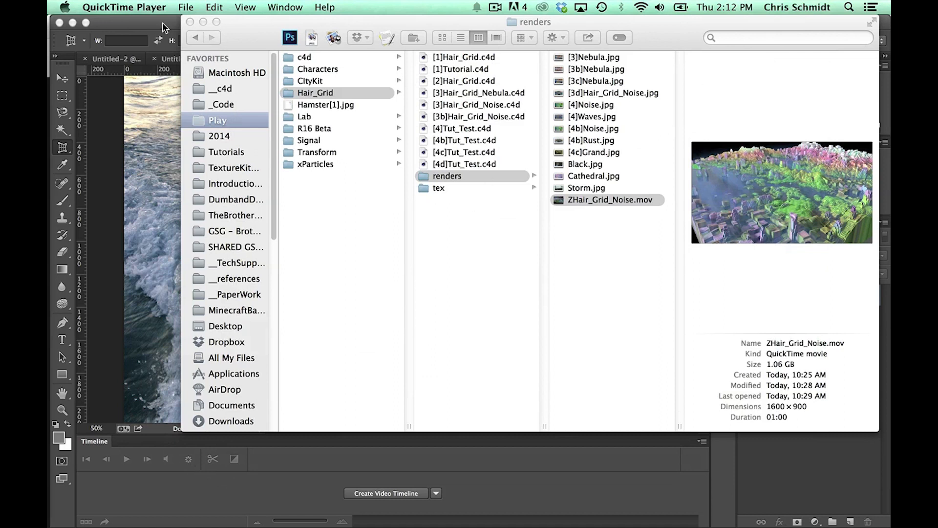
Switch back to Cinema 4D and reframe the hair-covered landscape
{"action": "key", "text": "super+Tab"}
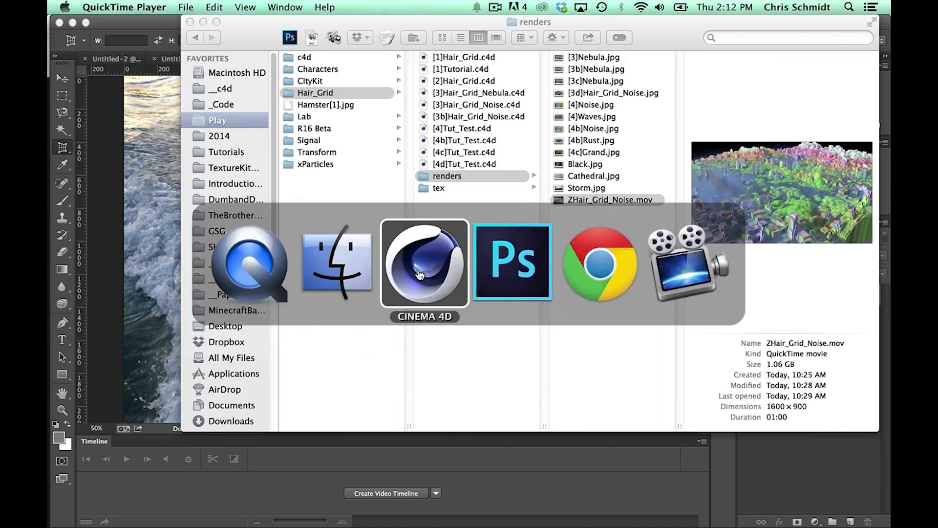
{"action": "left_click", "coordinate": [421, 271]}
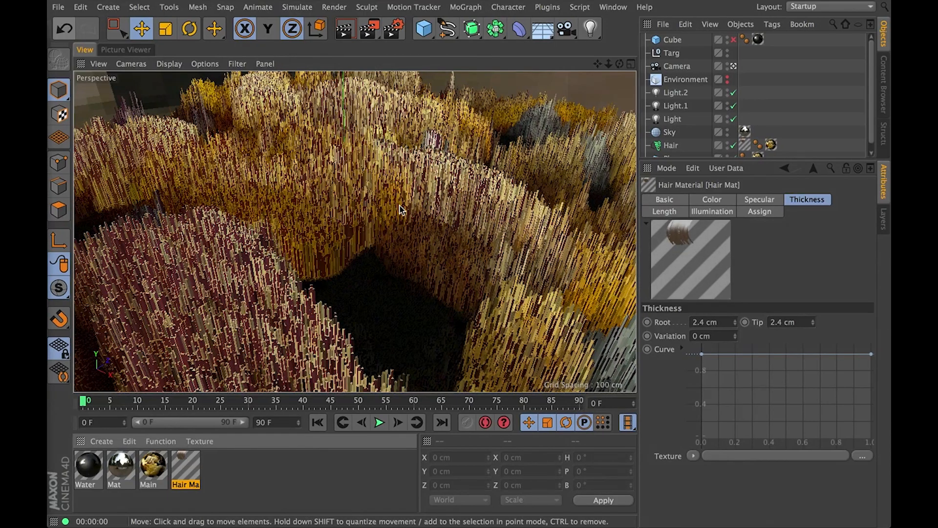
{"action": "left_click_drag", "start_coordinate": [411, 225], "coordinate": [384, 213], "text": "alt"}
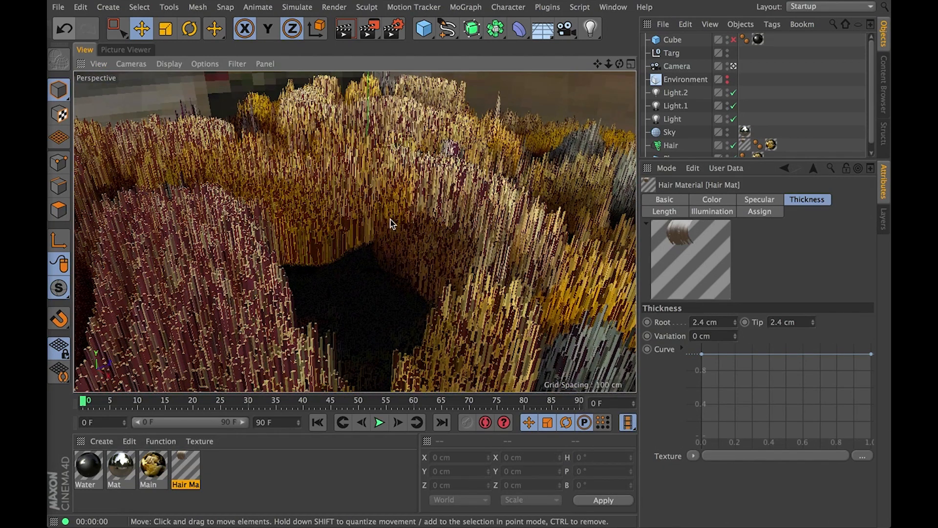
{"action": "middle_click_drag", "start_coordinate": [390, 219], "coordinate": [424, 200], "text": "alt"}
Load Rust.jpg from the tex folder as the image in the Pixel shader of the Main material's Color channel
{"action": "double_click", "coordinate": [153, 466]}
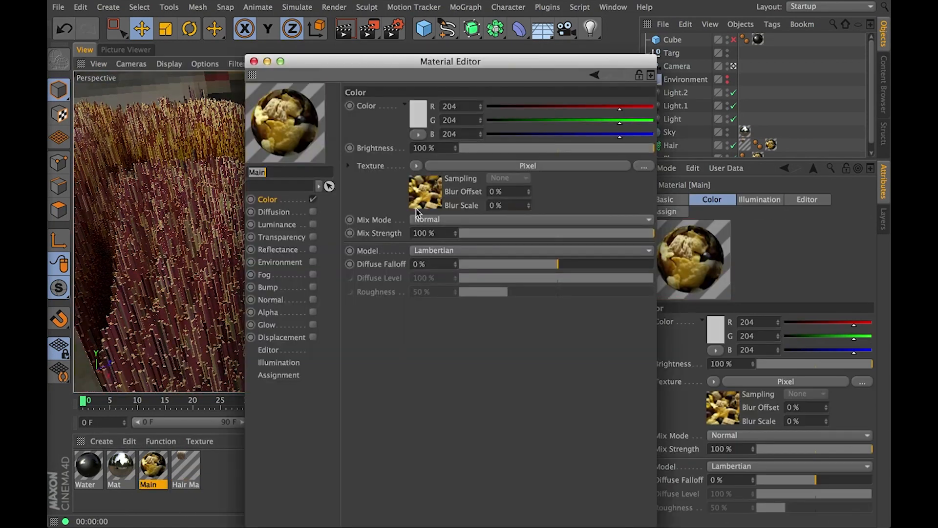
{"action": "left_click", "coordinate": [425, 192]}
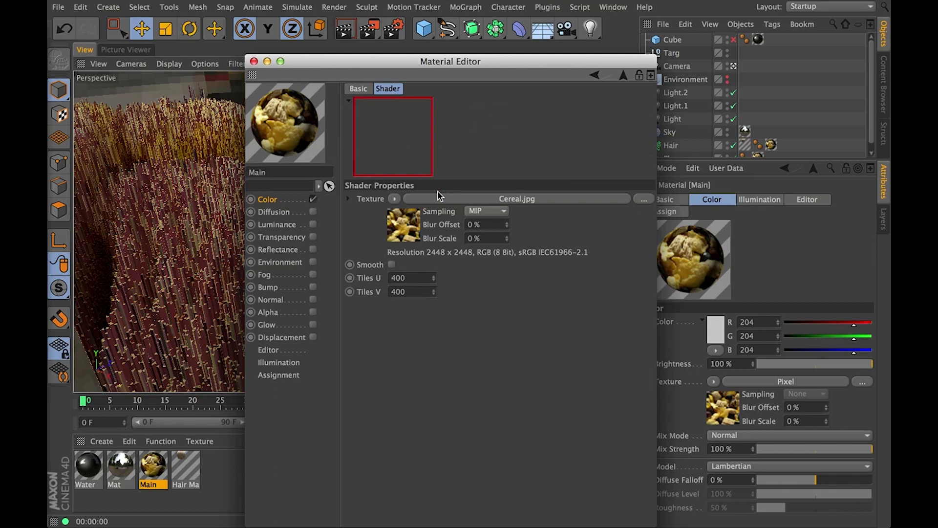
{"action": "left_click", "coordinate": [407, 199]}
{"action": "mouse_move", "coordinate": [423, 316]}
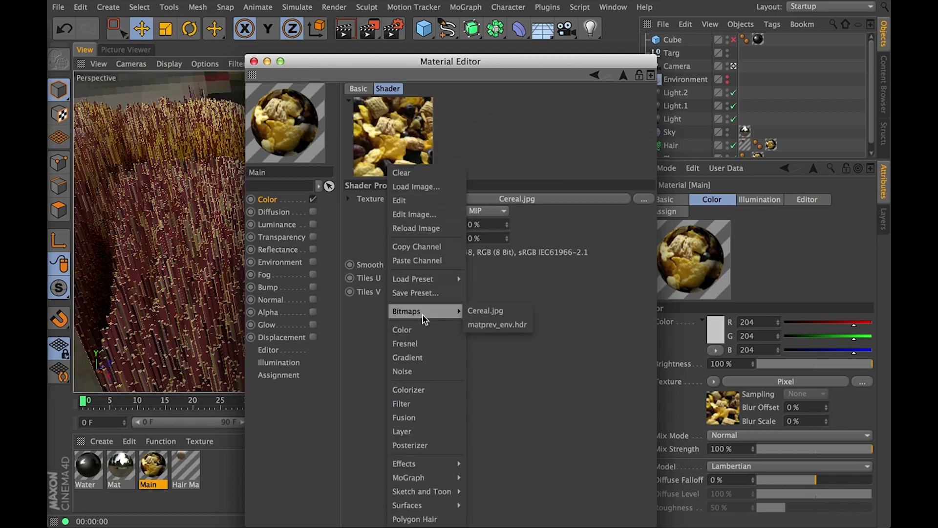
{"action": "left_click", "coordinate": [494, 312]}
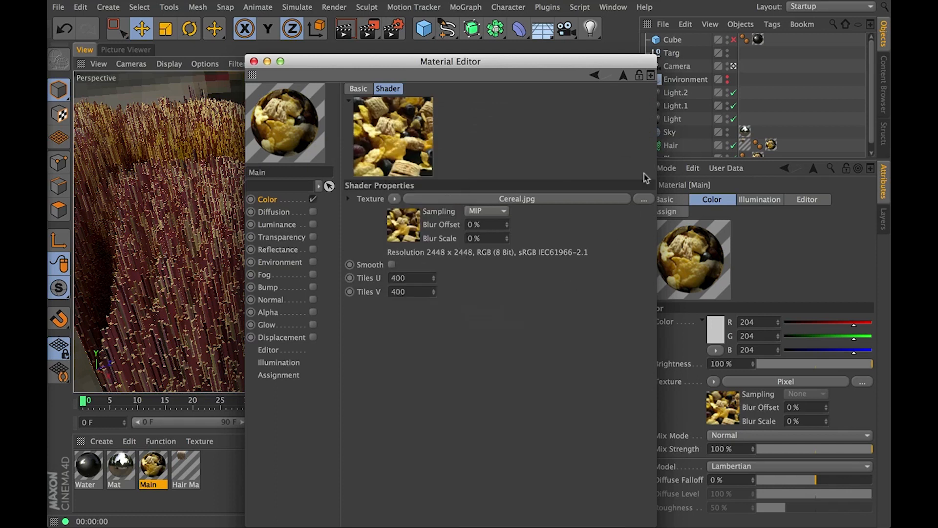
{"action": "left_click", "coordinate": [644, 199]}
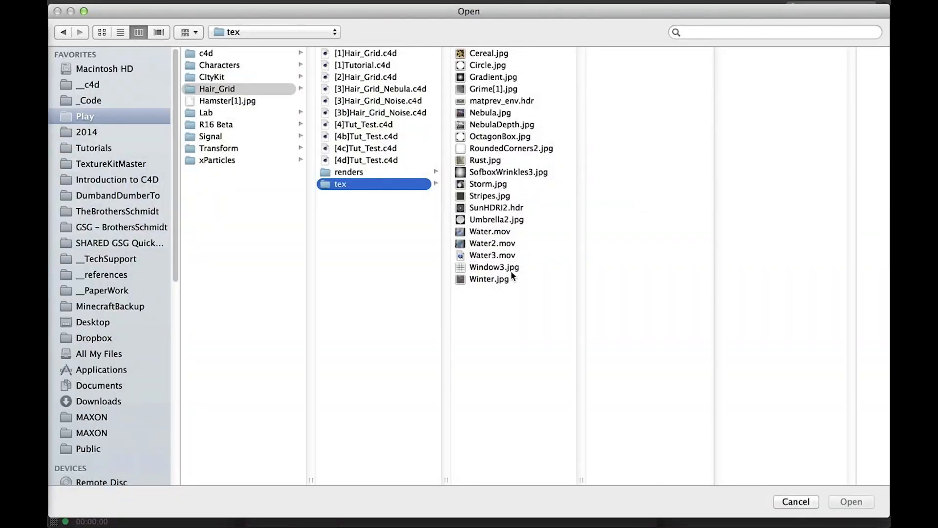
{"action": "double_click", "coordinate": [486, 160]}
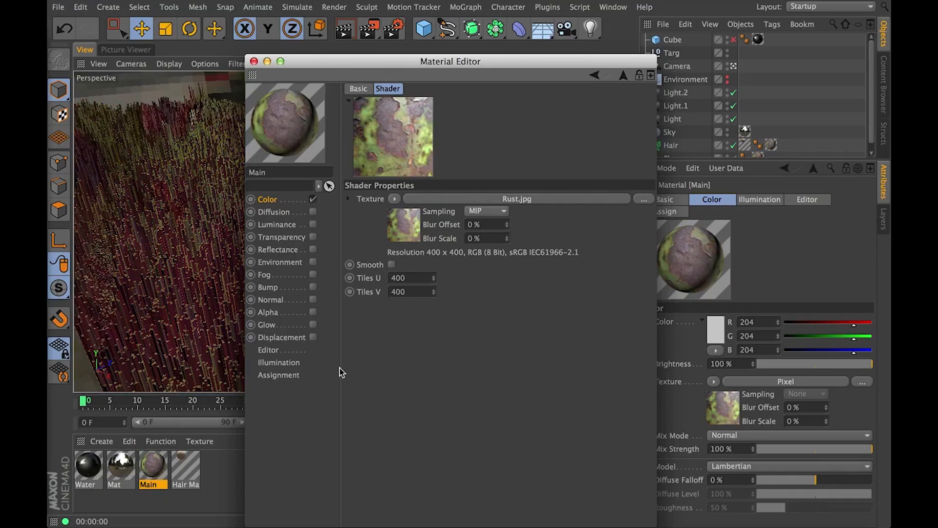